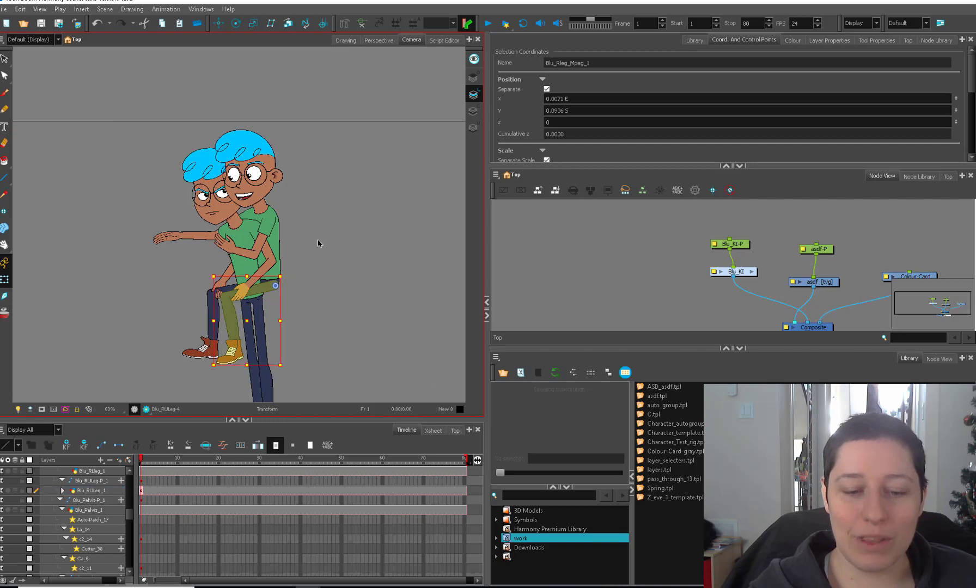
# Try rotating both characters' upper bodies together from the Blu_Torso_Mpeg peg.
pyautogui.press('b')
pyautogui.press('b')
pyautogui.press('1')
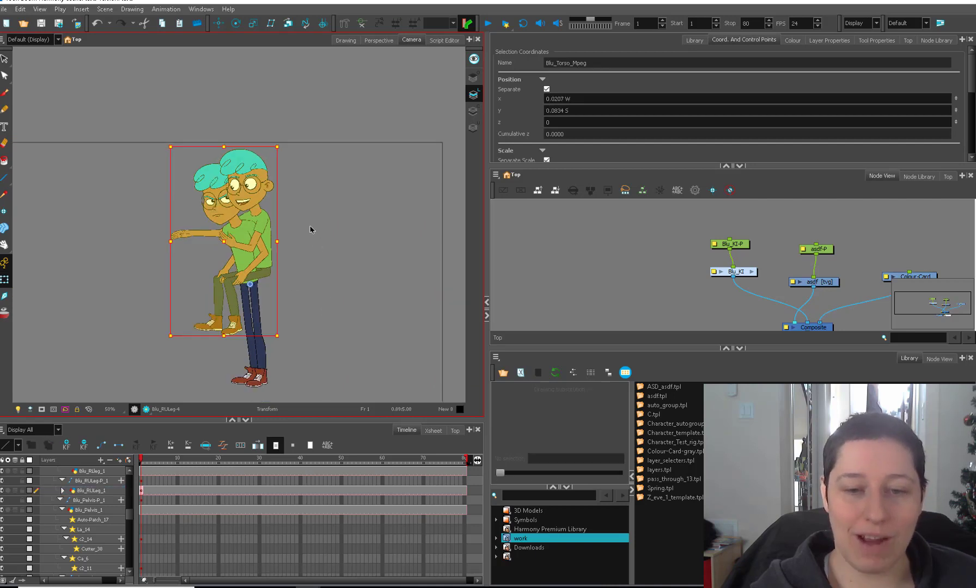
pyautogui.moveTo(284, 143); pyautogui.dragTo(231, 162)
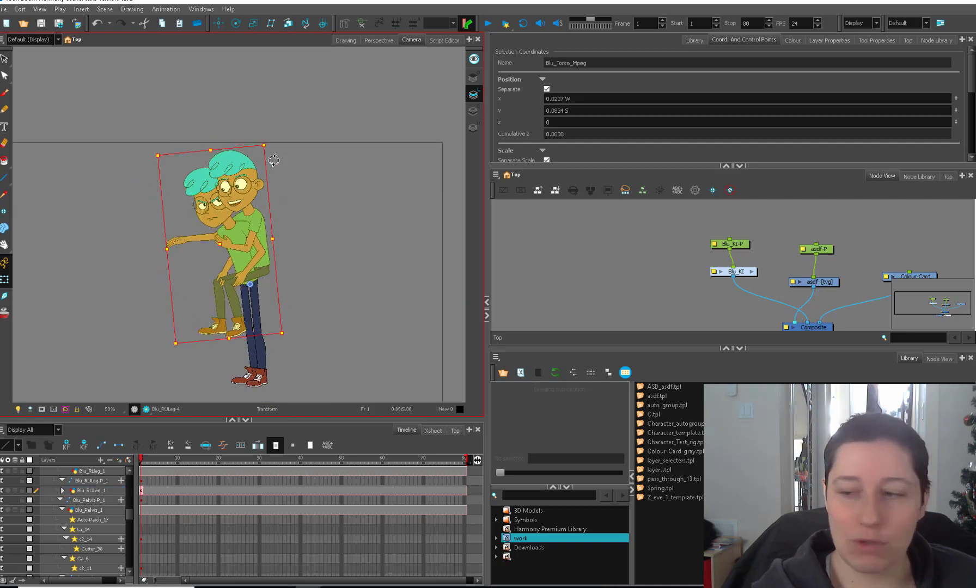
pyautogui.hotkey('ctrl', 'z')
# Open the Blu_KI group in the node network and try tilting the joined upper bodies again.
pyautogui.doubleClick(735, 272)
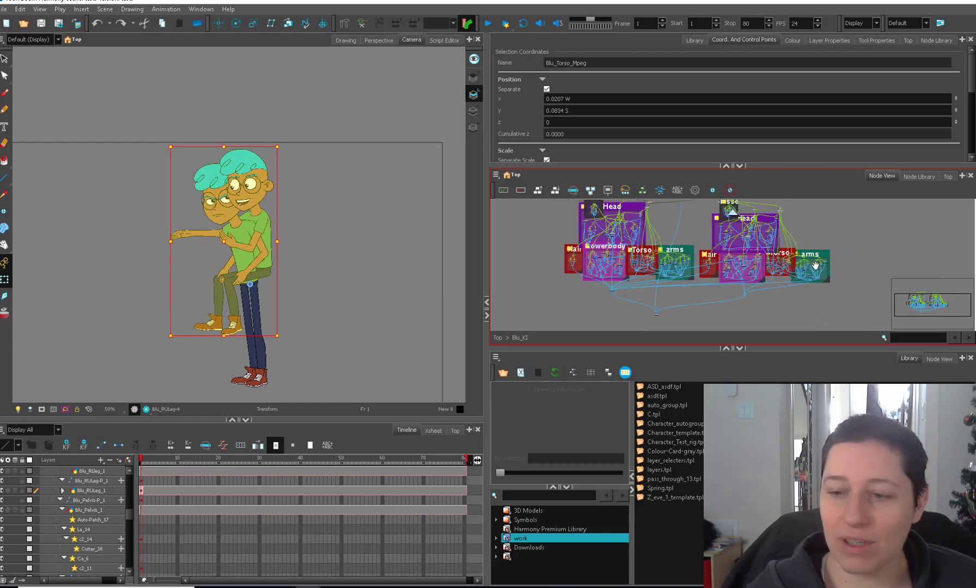
pyautogui.moveTo(811, 238); pyautogui.dragTo(790, 270)
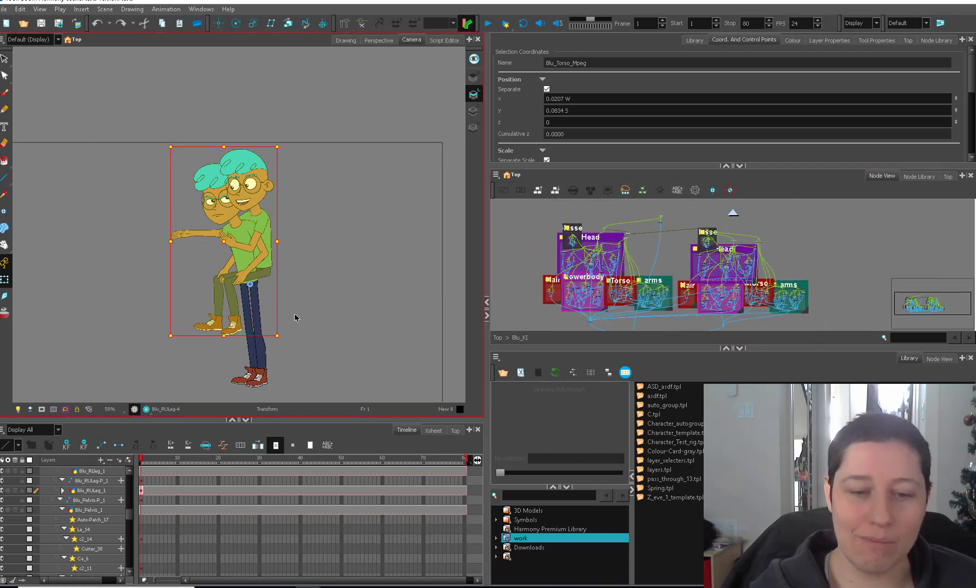
pyautogui.moveTo(283, 155)
pyautogui.mouseDown()
pyautogui.moveTo(321, 179)
pyautogui.moveTo(348, 241)
pyautogui.moveTo(270, 159)
pyautogui.mouseUp()
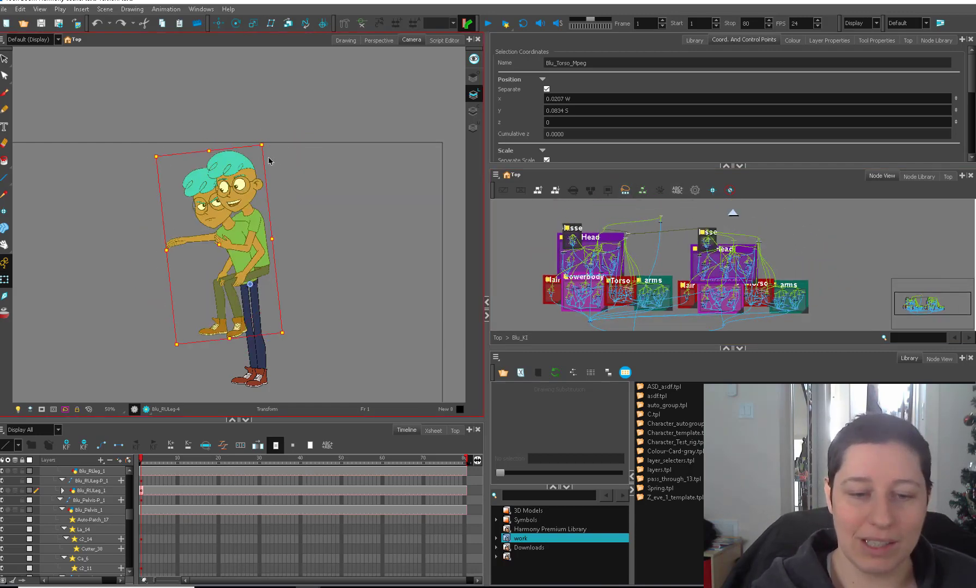
pyautogui.hotkey('ctrl', 'z')
# Try moving the joined characters as one and rotating their upper bodies from the chest's parent pegs.
pyautogui.press('b')
pyautogui.moveTo(337, 276)
pyautogui.mouseDown()
pyautogui.moveTo(215, 263)
pyautogui.moveTo(445, 268)
pyautogui.moveTo(364, 261)
pyautogui.moveTo(355, 276)
pyautogui.mouseUp()
pyautogui.click(354, 282)
pyautogui.click(228, 233)
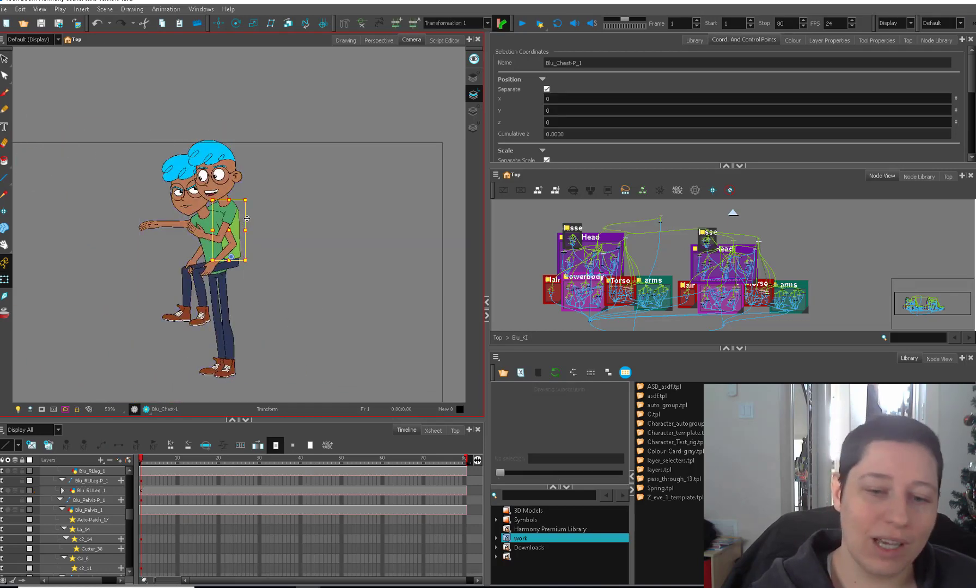
pyautogui.press('b')
pyautogui.moveTo(242, 137); pyautogui.dragTo(220, 158)
pyautogui.hotkey('ctrl', 'z')
pyautogui.press('b')
pyautogui.hotkey('ctrl', 'z')
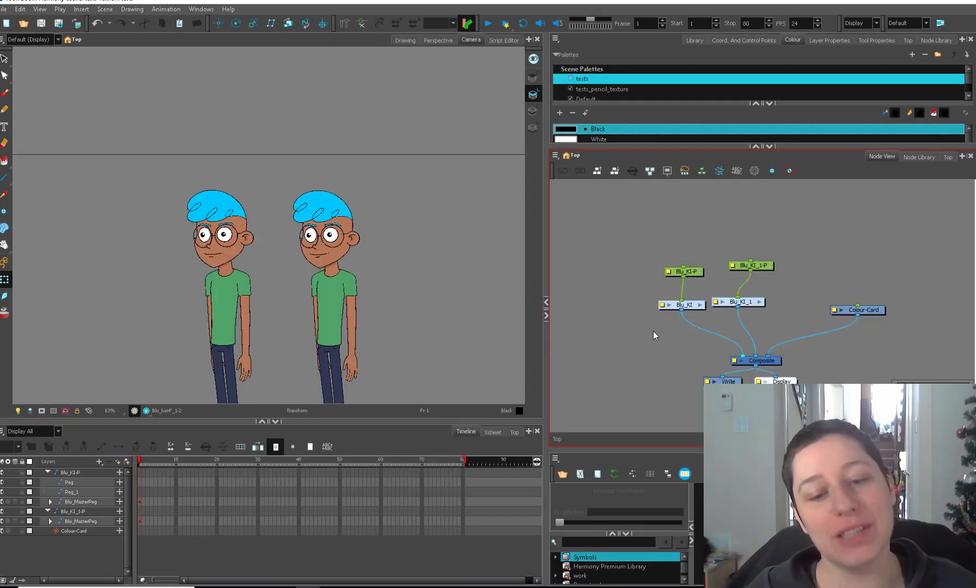
# Move the second character with the Blu_KI_1-P peg so that it overlaps the first one.
pyautogui.click(764, 267)
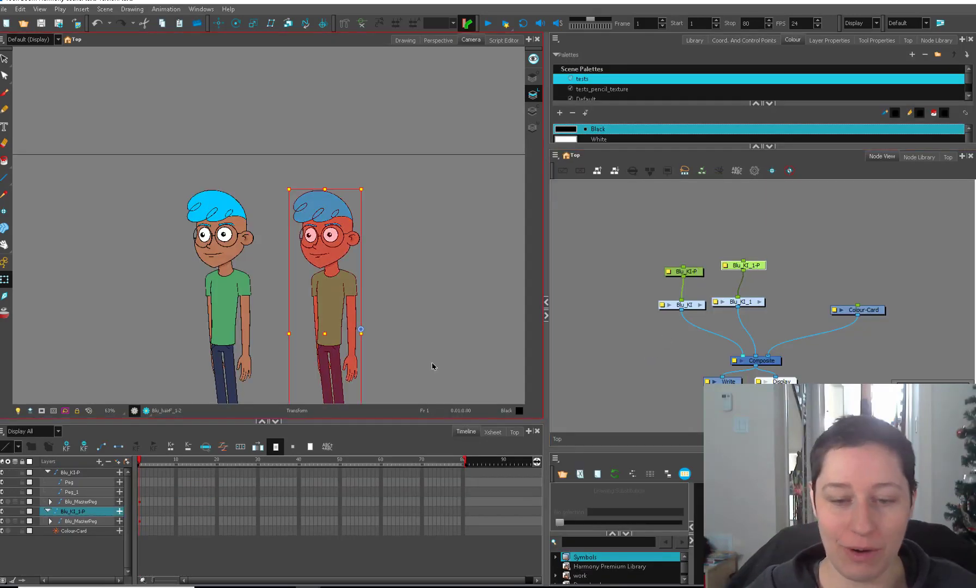
pyautogui.scroll(-1, 431, 373)
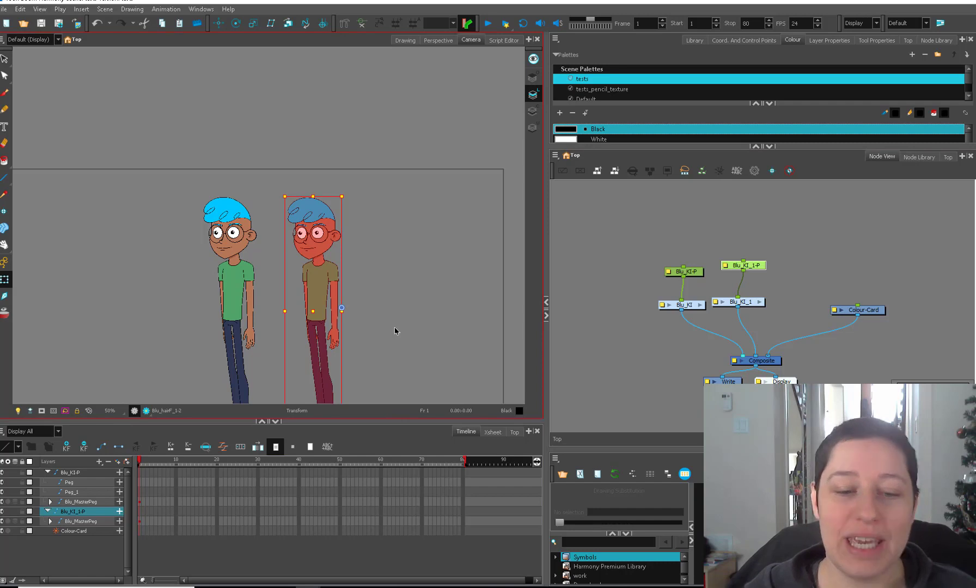
pyautogui.click(622, 374)
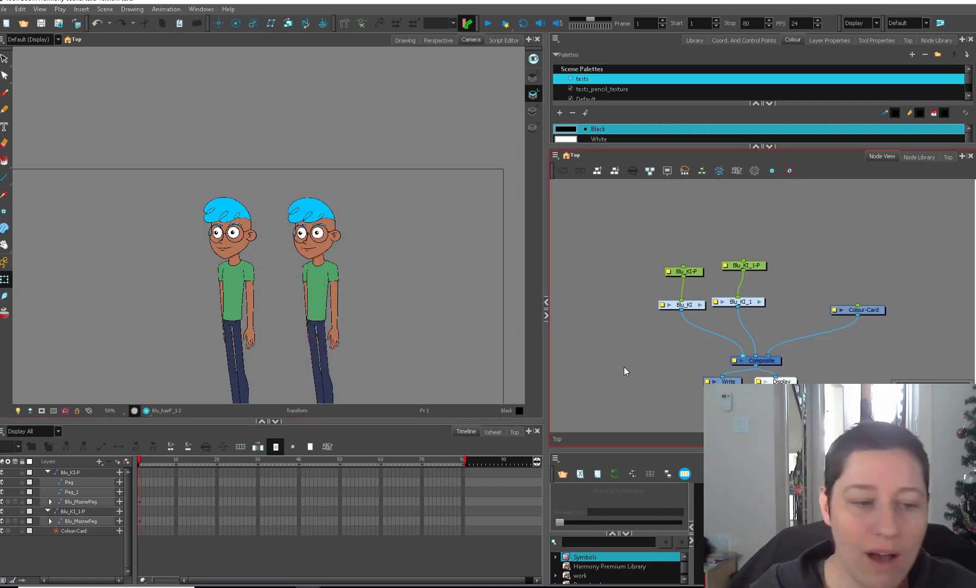
pyautogui.moveTo(757, 268); pyautogui.dragTo(753, 271)
pyautogui.moveTo(404, 371); pyautogui.dragTo(384, 451)
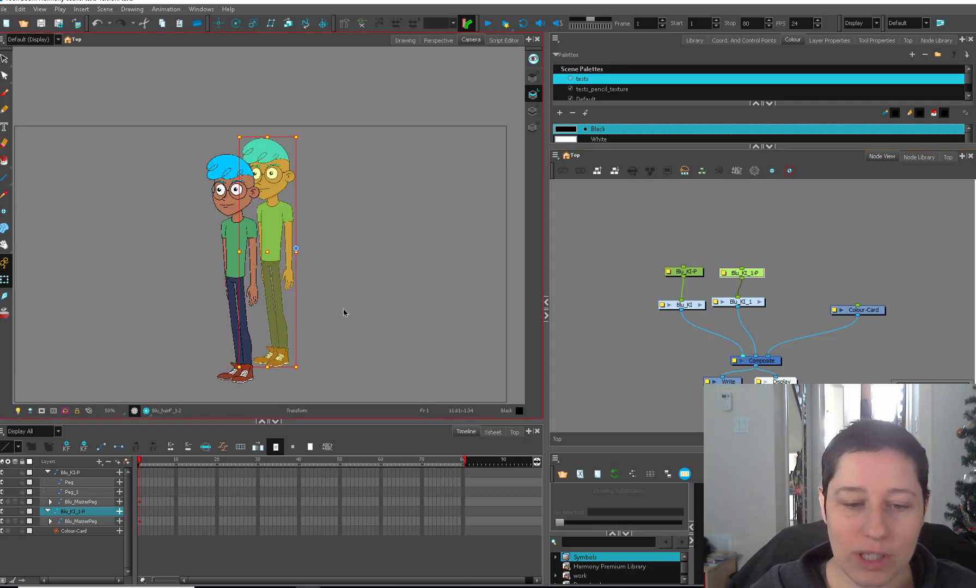
# Set the Z position of the second character's Blu_KI_1-P peg to 0.001 B, placing it behind the first.
pyautogui.scroll(1, 344, 310)
pyautogui.scroll(1, 308, 308)
pyautogui.click(282, 302)
pyautogui.press('b')
pyautogui.press('b')
pyautogui.press('b')
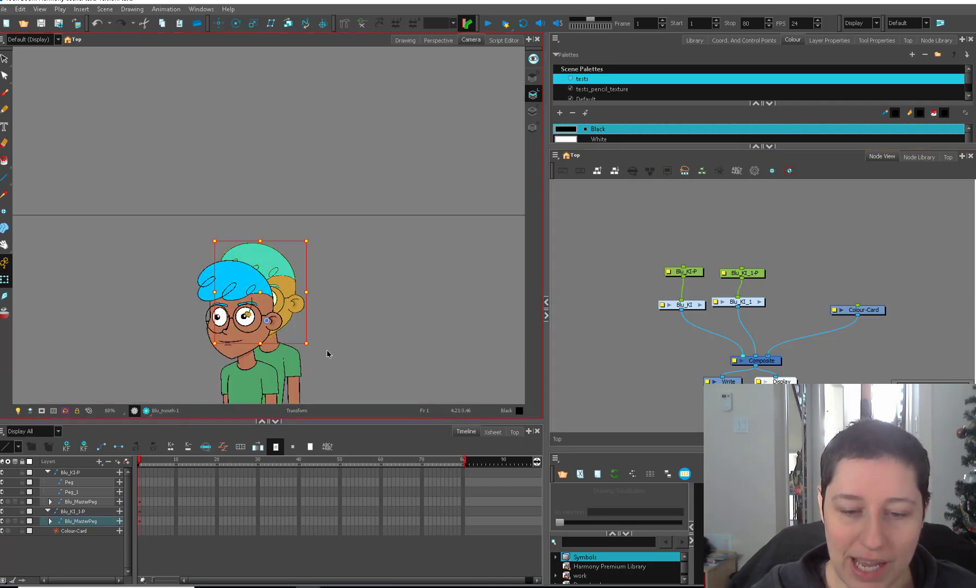
pyautogui.press('b')
pyautogui.press('b')
pyautogui.press('b')
pyautogui.press('b')
pyautogui.press('space')
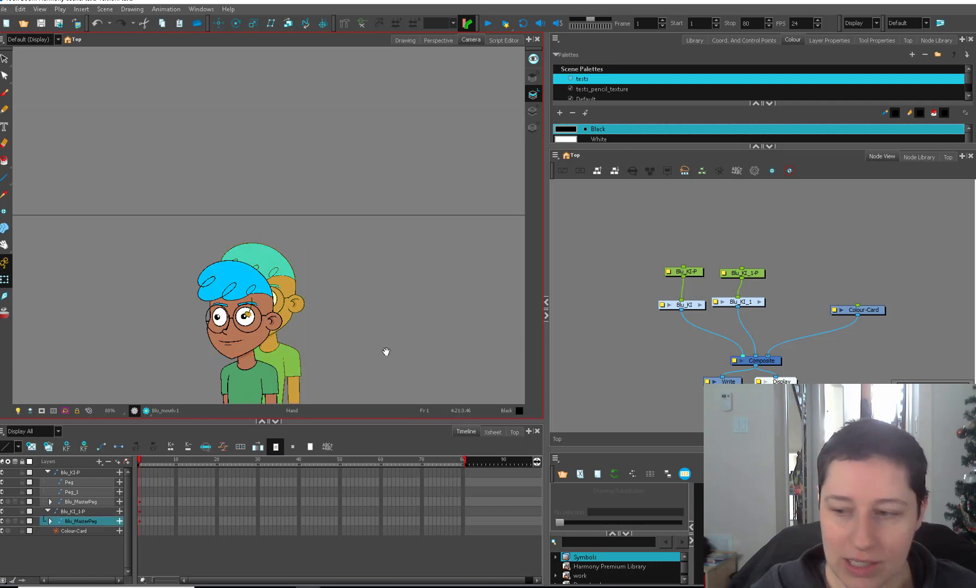
pyautogui.moveTo(386, 351); pyautogui.dragTo(405, 272)
pyautogui.press('b')
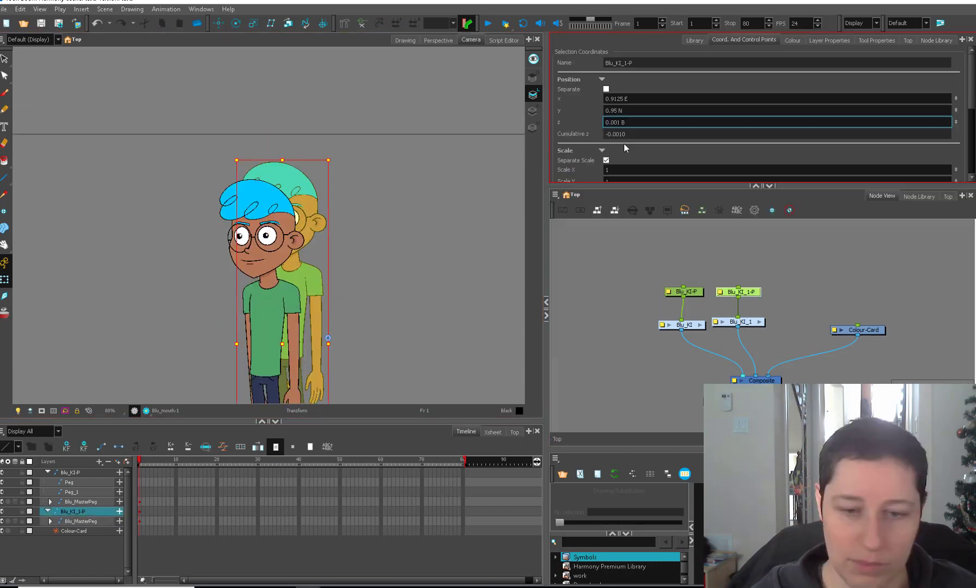
pyautogui.click(593, 260)
# Rotate the rear character's whole right leg forward from Blu_Rleg_Mpeg, extending the foot past the front character.
pyautogui.moveTo(330, 386); pyautogui.dragTo(340, 303)
pyautogui.click(323, 361)
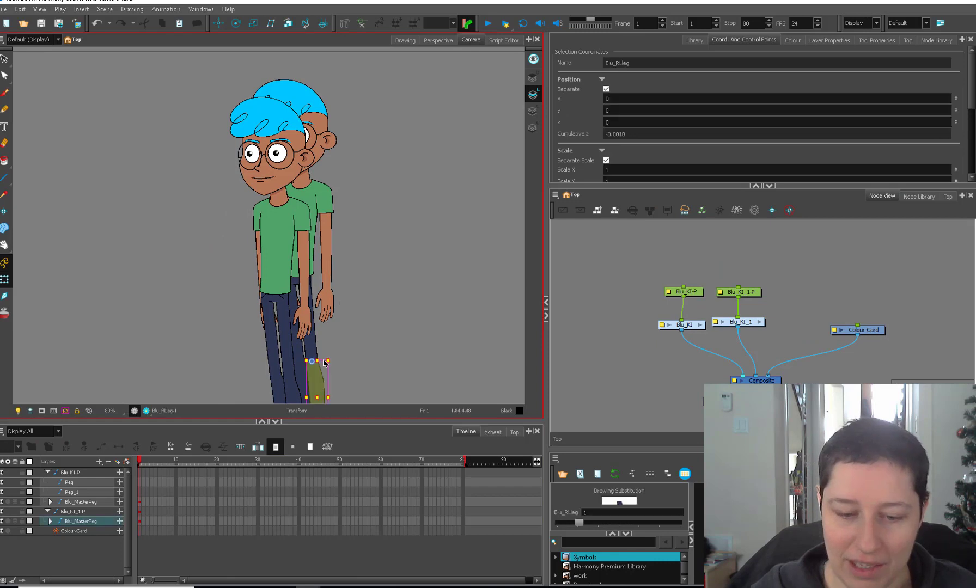
pyautogui.press('b')
pyautogui.press('2')
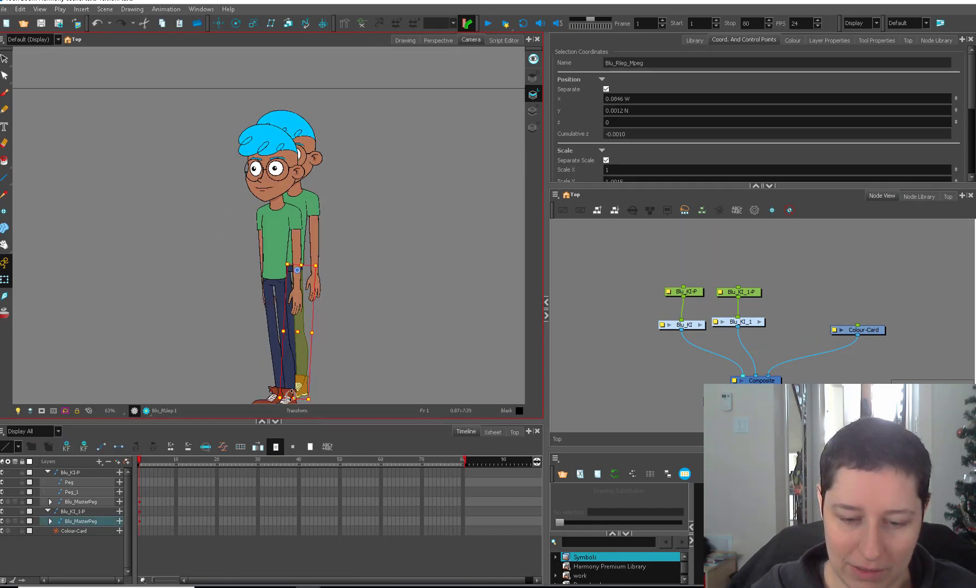
pyautogui.moveTo(291, 393); pyautogui.dragTo(220, 366)
# Set the Z position of Blu_Rleg_Mpeg to 0.01 F to bring the leg in front of the other character.
pyautogui.press('1')
pyautogui.click(626, 112)
pyautogui.click(620, 121)
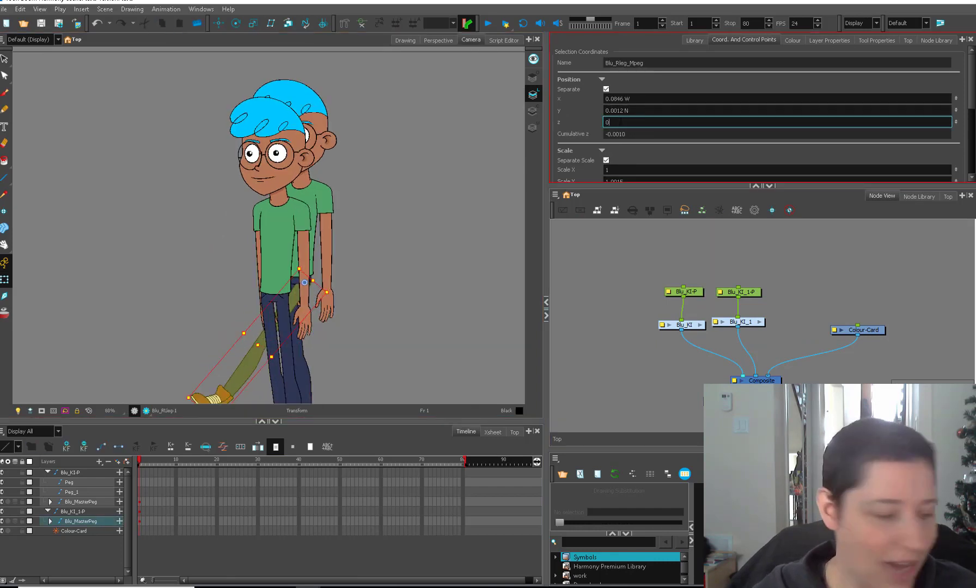
pyautogui.write('0.0001')
pyautogui.press('Return')
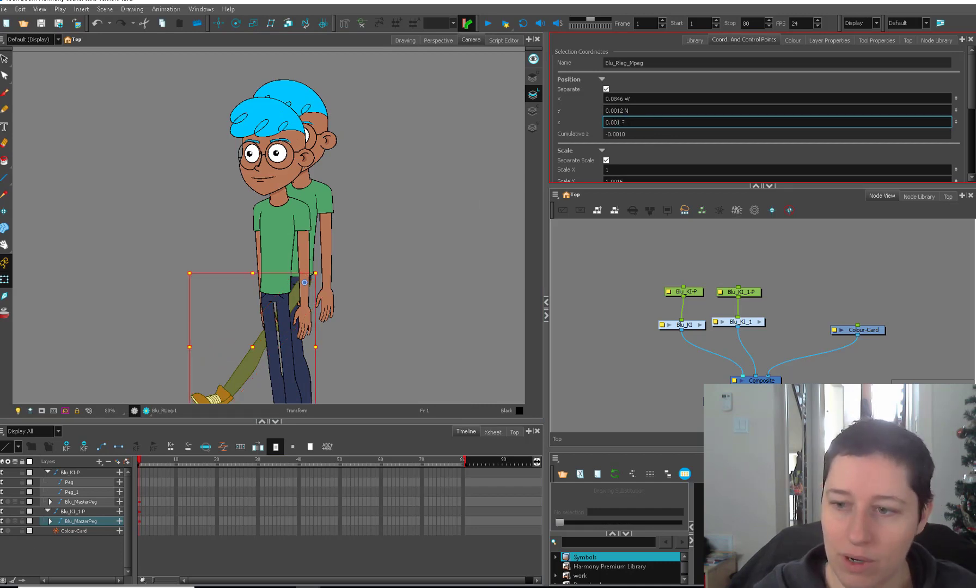
pyautogui.press('BackSpace')
pyautogui.press('Return')
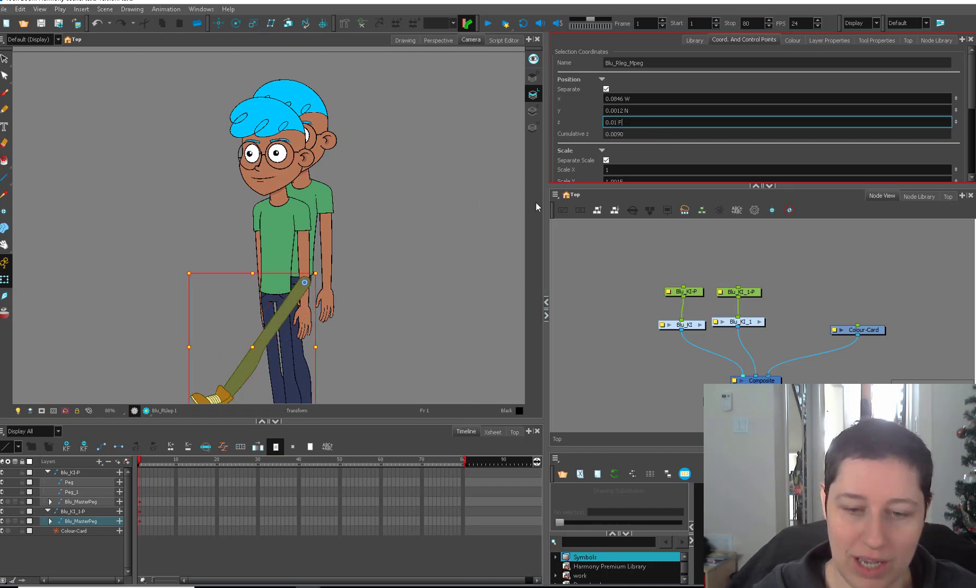
# Tilt the front character's upper body slightly forward, independently of the rear character.
pyautogui.click(302, 218)
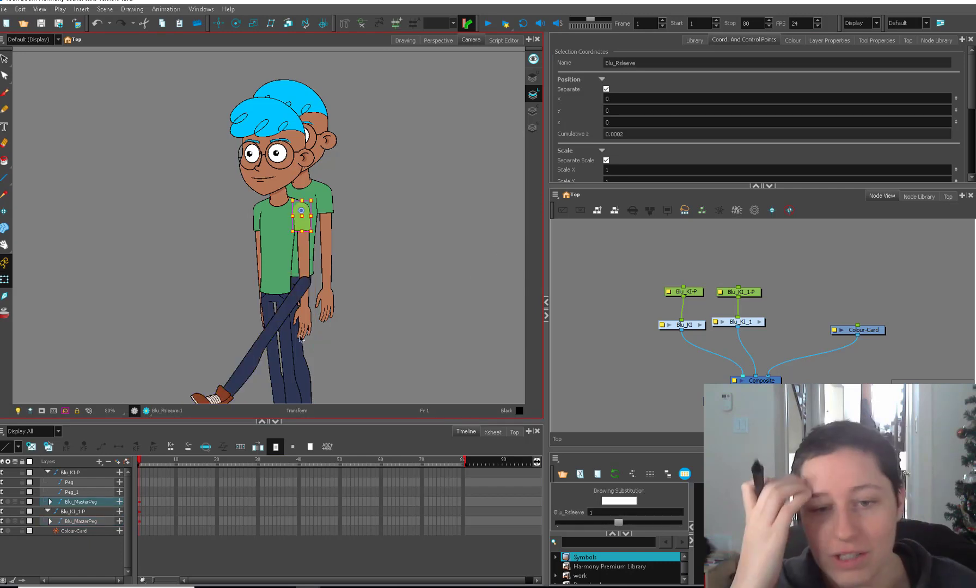
pyautogui.click(627, 314)
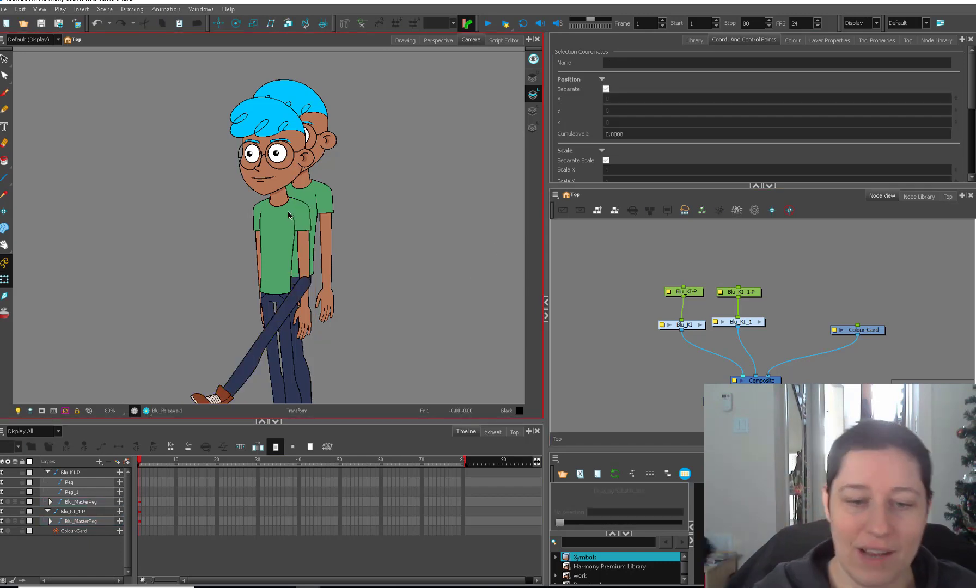
pyautogui.click(302, 219)
pyautogui.click(329, 157)
pyautogui.click(302, 217)
pyautogui.click(335, 132)
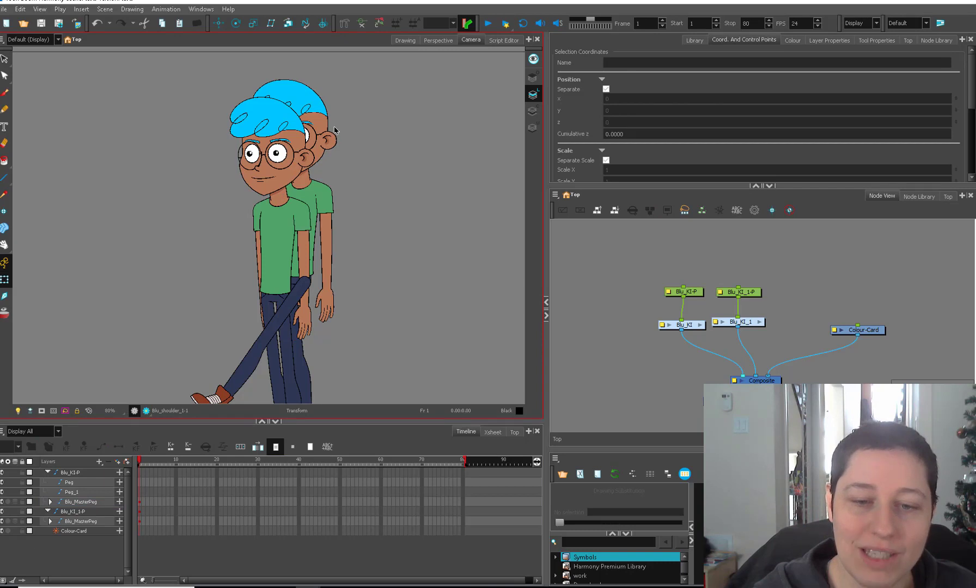
pyautogui.click(336, 131)
pyautogui.moveTo(320, 87); pyautogui.dragTo(306, 87)
# Try selecting both characters' heads, torsos and arms together, adding the hands to the selection.
pyautogui.click(312, 241)
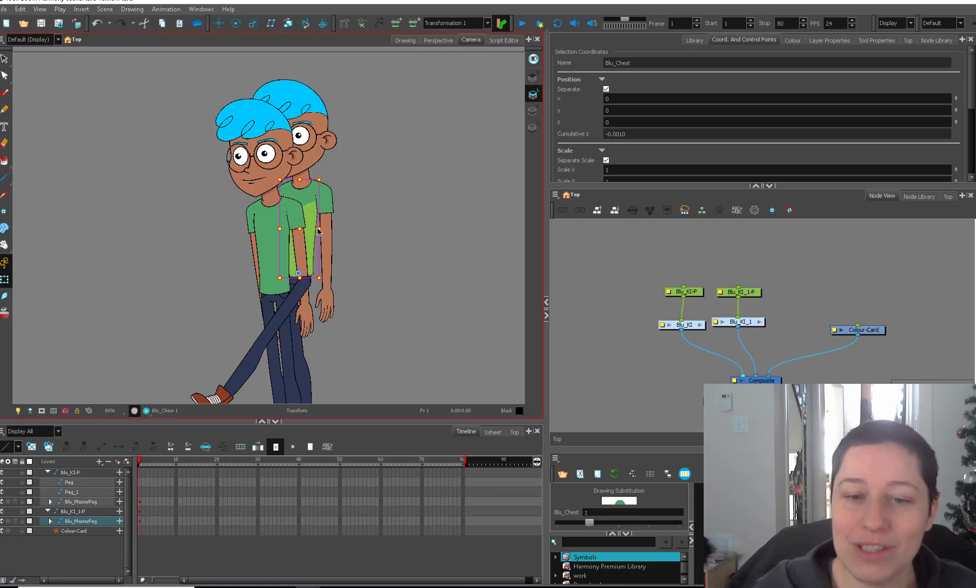
pyautogui.moveTo(187, 73)
pyautogui.mouseDown()
pyautogui.moveTo(294, 180)
pyautogui.moveTo(370, 272)
pyautogui.mouseUp()
pyautogui.moveTo(390, 102)
pyautogui.mouseDown()
pyautogui.moveTo(335, 61)
pyautogui.moveTo(290, 249)
pyautogui.mouseUp()
pyautogui.keyDown('shift'); pyautogui.click(304, 268); pyautogui.keyUp('shift')
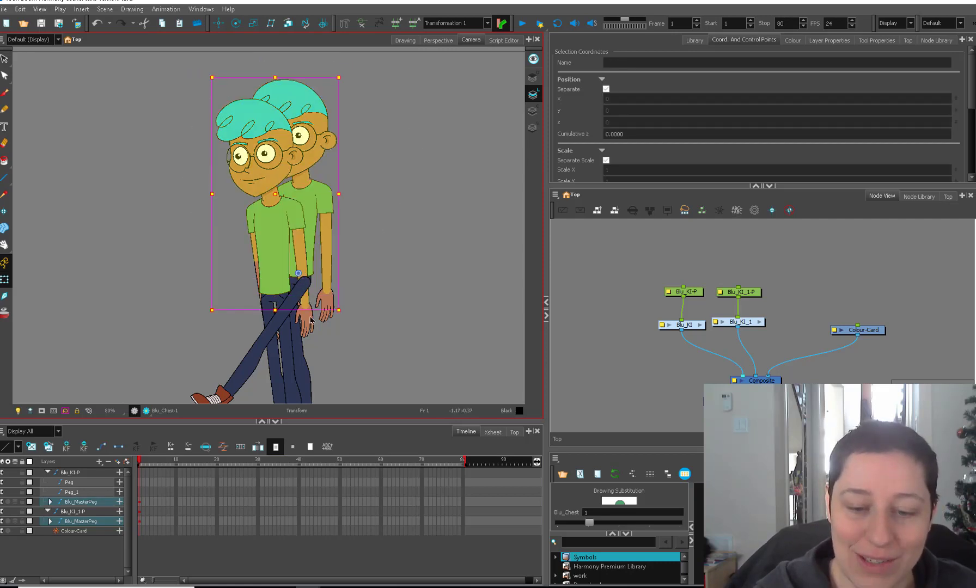
pyautogui.keyDown('shift'); pyautogui.click(308, 322); pyautogui.keyUp('shift')
pyautogui.keyDown('shift'); pyautogui.click(326, 303); pyautogui.keyUp('shift')
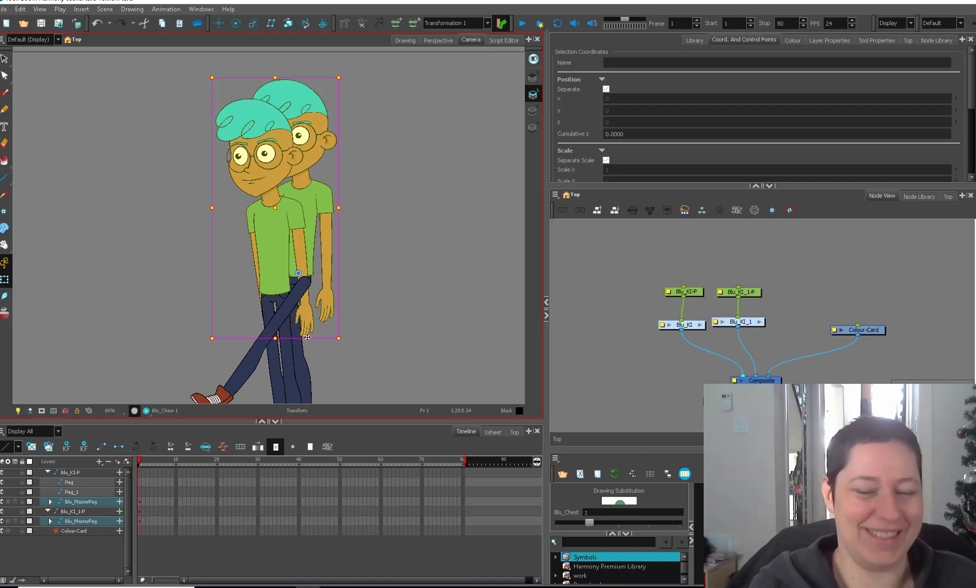
pyautogui.click(746, 303)
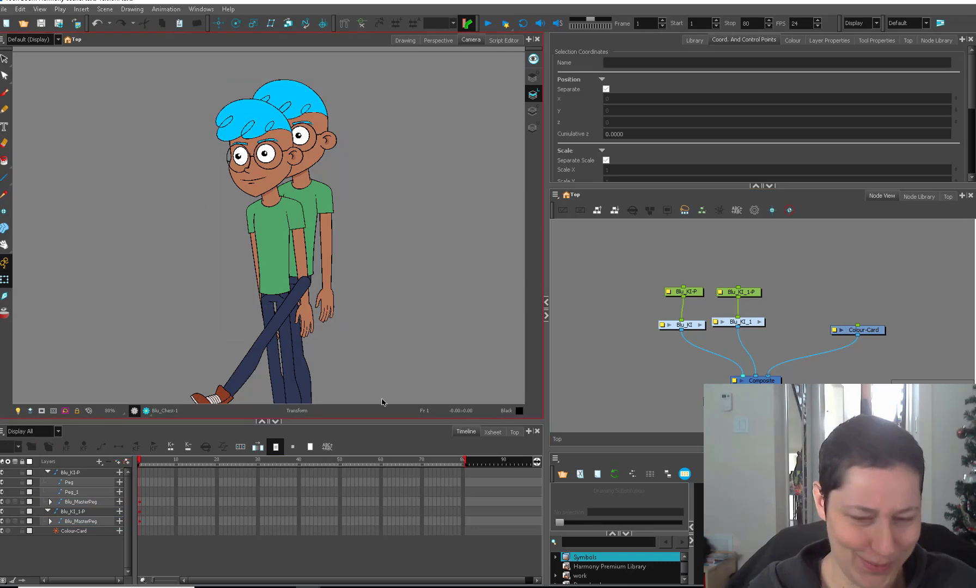
# Undo the tilt, leg and position changes until the two characters stand apart again.
pyautogui.hotkey('ctrl', 'z')
pyautogui.hotkey('ctrl', 'z')
pyautogui.hotkey('ctrl', 'z')
pyautogui.hotkey('ctrl', 'z')
pyautogui.hotkey('ctrl', 'z')
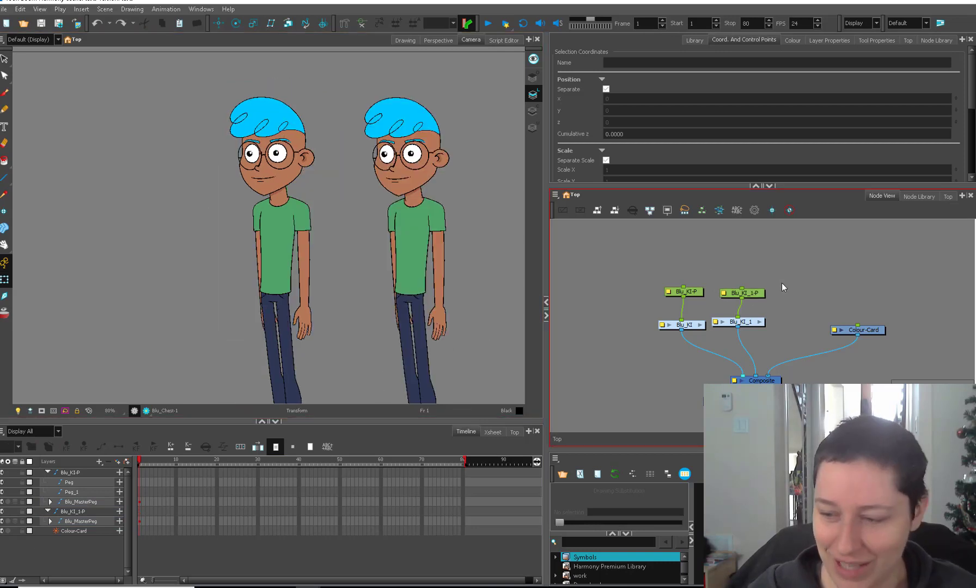
# Delete the second character's Blu_KI_1 group together with its Blu_KI_1-P peg.
pyautogui.click(745, 292)
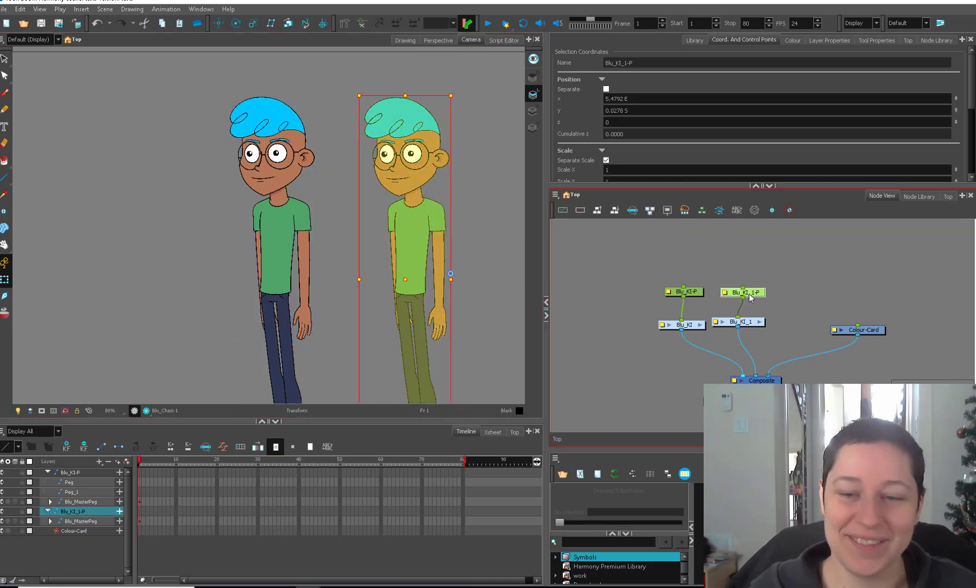
pyautogui.moveTo(772, 276); pyautogui.dragTo(790, 301)
pyautogui.press('Delete')
pyautogui.press('Delete')
# Paste the copied character inside the Blu_KI group using Paste Special with Always create drawing files and Create New Columns.
pyautogui.click(700, 325)
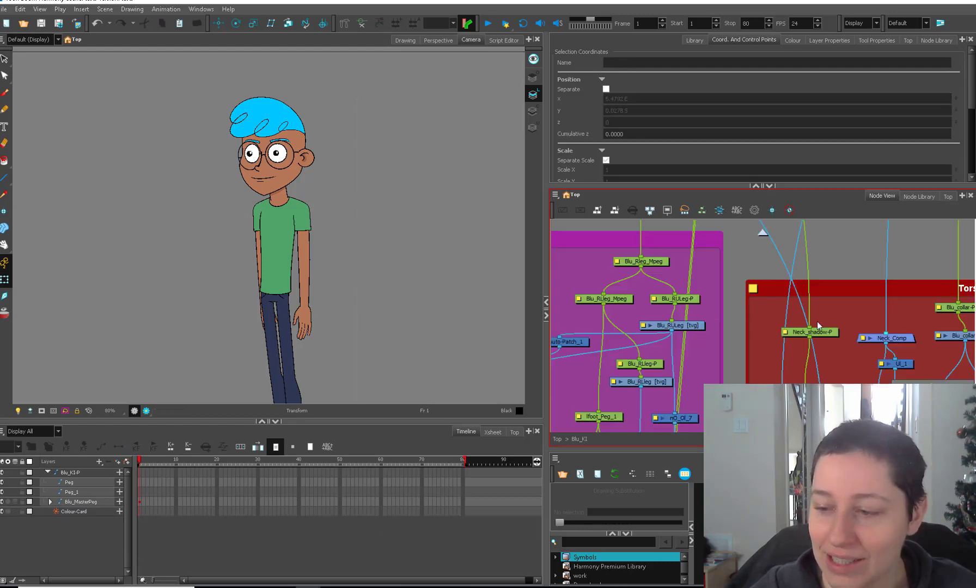
pyautogui.scroll(-5, 838, 321)
pyautogui.scroll(-6, 854, 325)
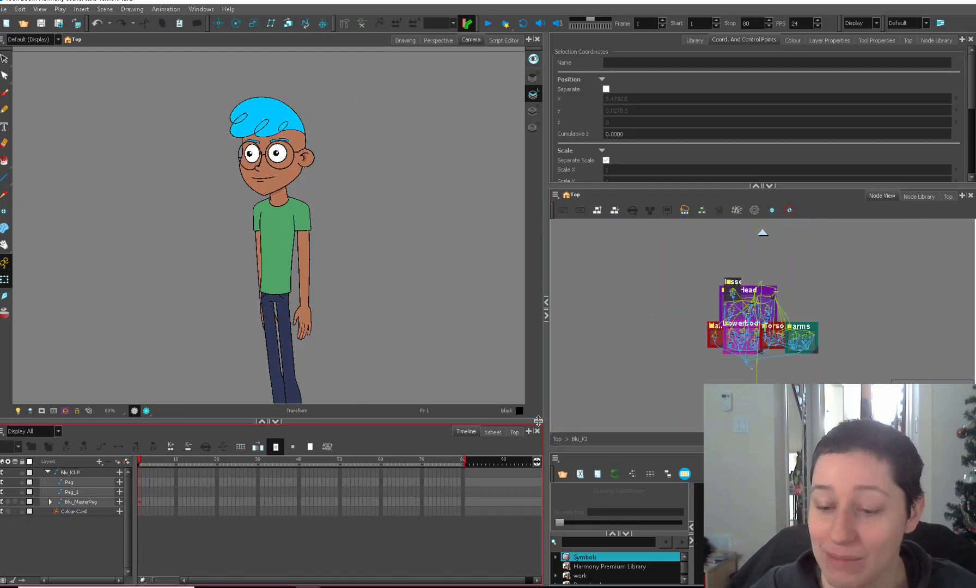
pyautogui.moveTo(542, 422); pyautogui.dragTo(414, 422)
pyautogui.moveTo(663, 184); pyautogui.dragTo(665, 136)
pyautogui.hotkey('ctrl', 'b')
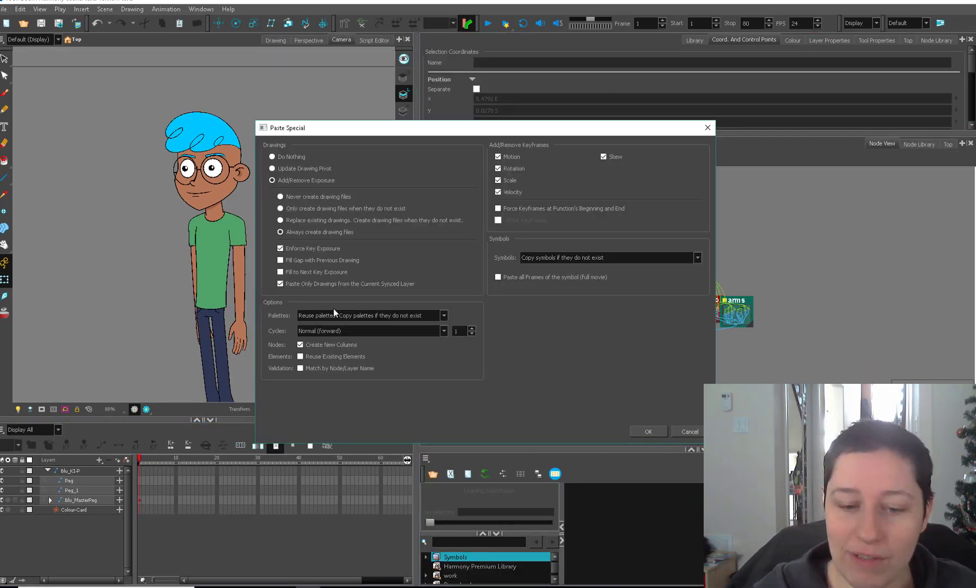
pyautogui.click(664, 427)
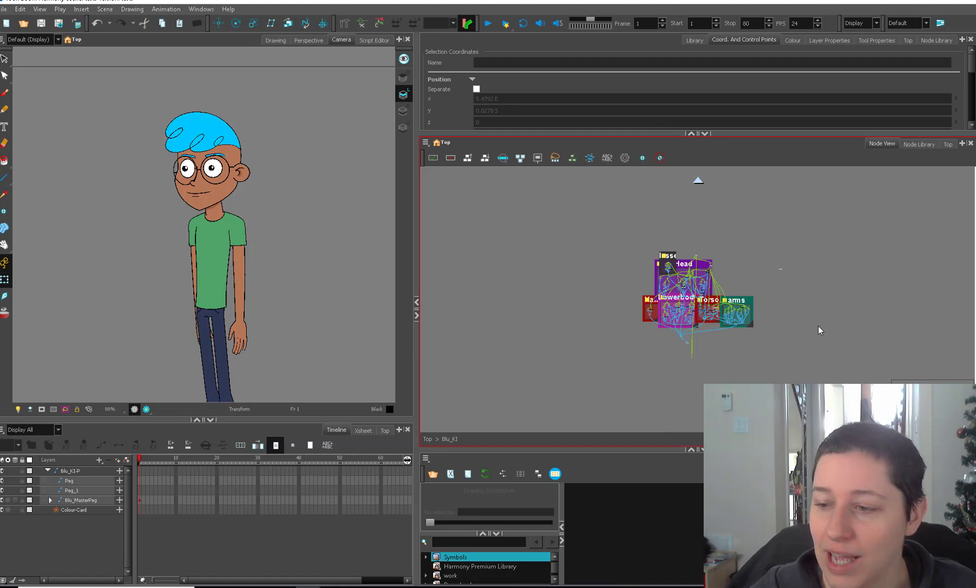
# Ungroup the pasted Blu_KI_1 group so its nodes sit directly inside the Blu_KI group.
pyautogui.scroll(3, 806, 288)
pyautogui.moveTo(849, 254); pyautogui.dragTo(594, 248)
pyautogui.scroll(2, 599, 246)
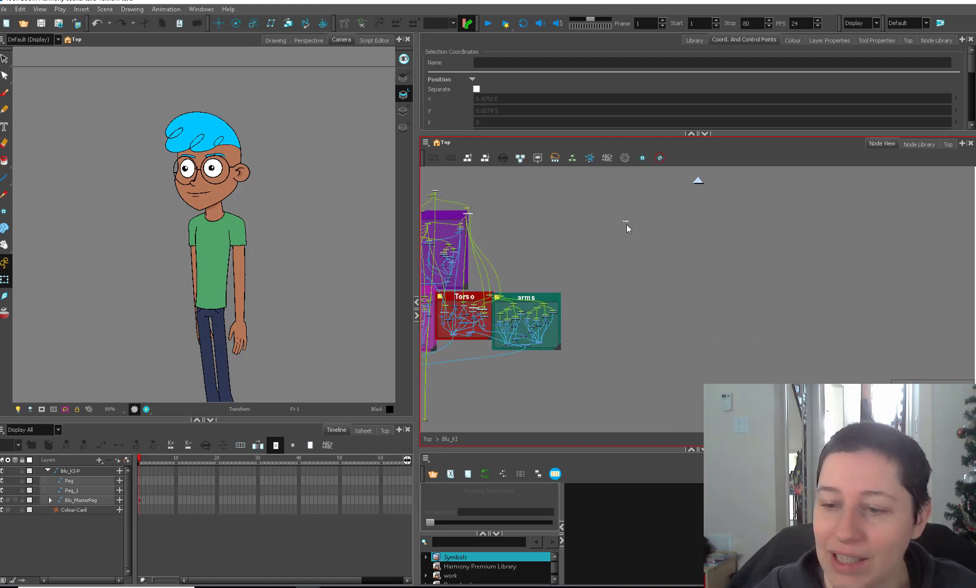
pyautogui.rightClick(630, 228)
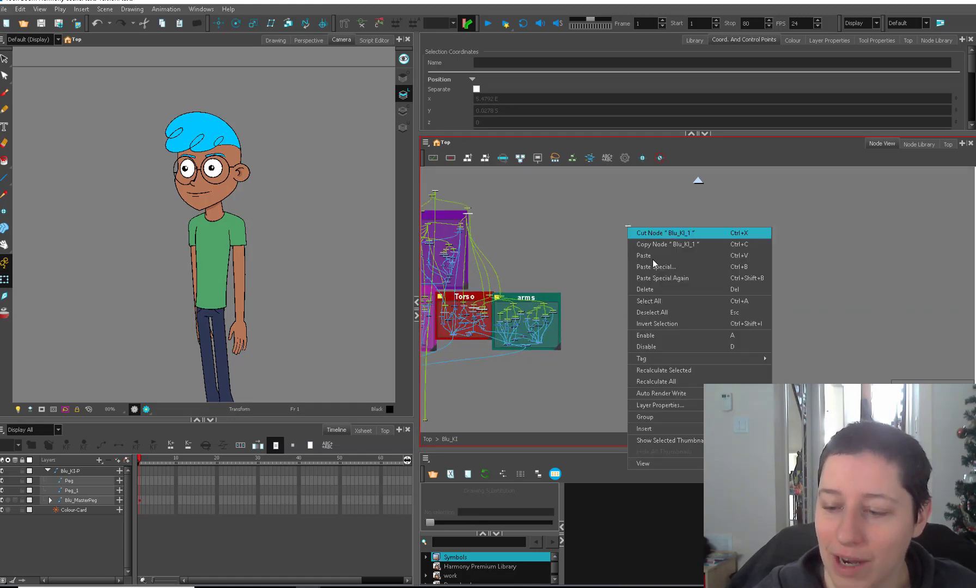
pyautogui.moveTo(689, 359)
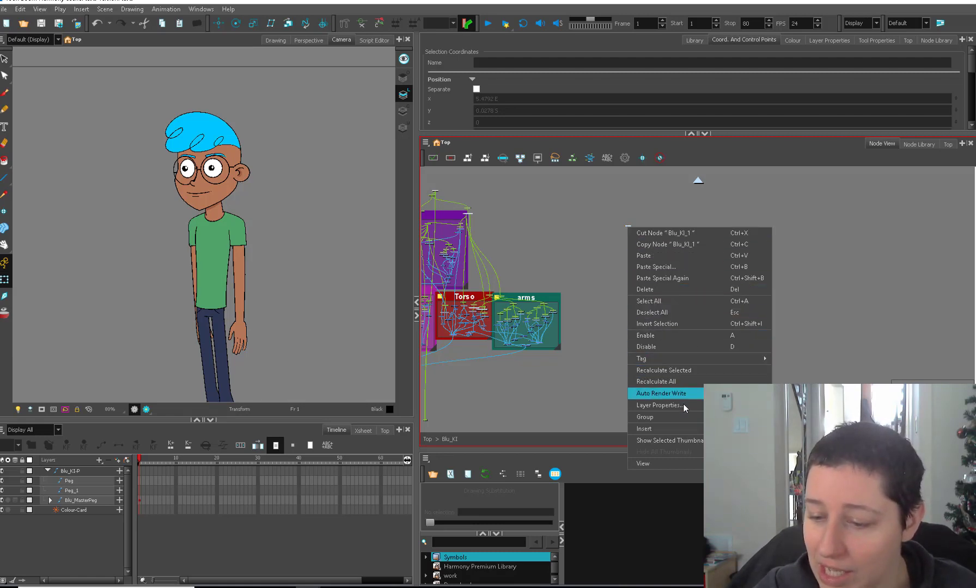
pyautogui.click(669, 416)
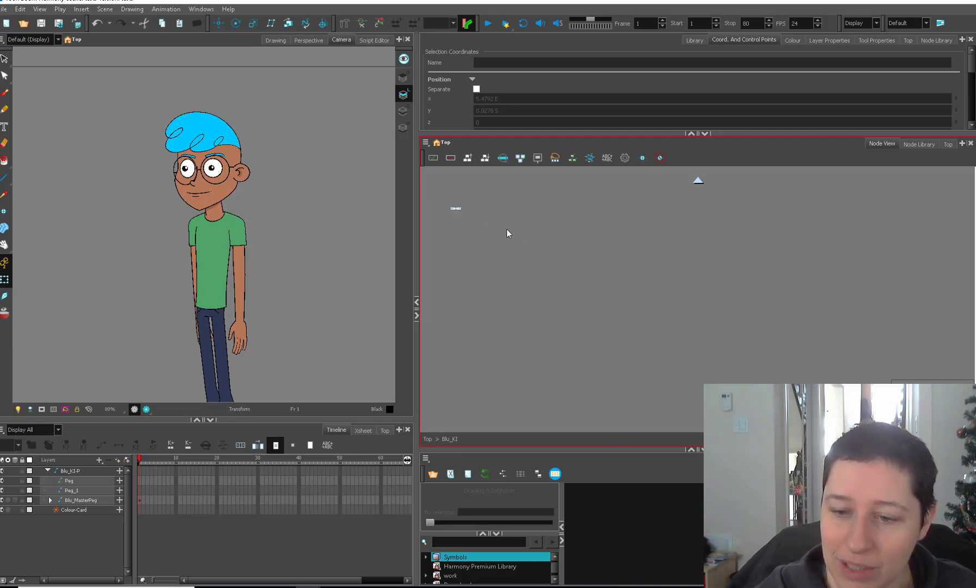
pyautogui.rightClick(457, 208)
pyautogui.moveTo(526, 398)
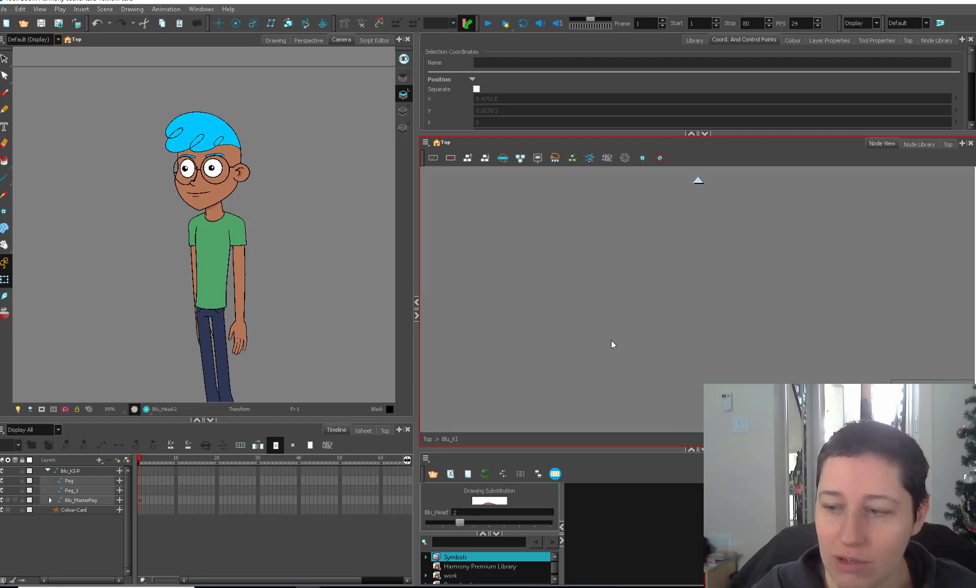
# Move the duplicate arms backdrop off the original rig and onto the copied rig's arm nodes.
pyautogui.moveTo(584, 316); pyautogui.dragTo(817, 321)
pyautogui.scroll(5, 668, 321)
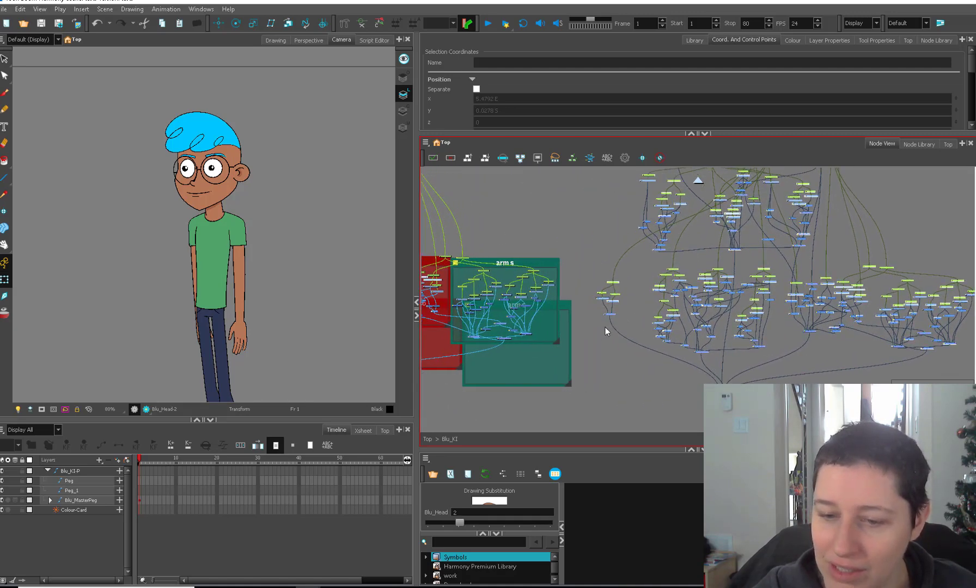
pyautogui.moveTo(616, 349); pyautogui.dragTo(809, 370)
pyautogui.click(784, 341)
pyautogui.click(767, 327)
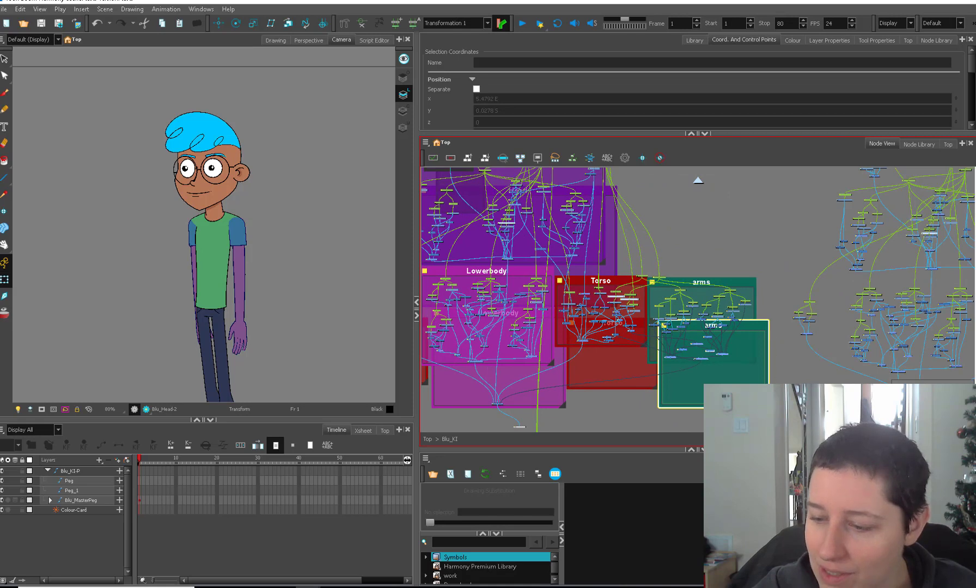
pyautogui.moveTo(765, 404); pyautogui.dragTo(766, 399)
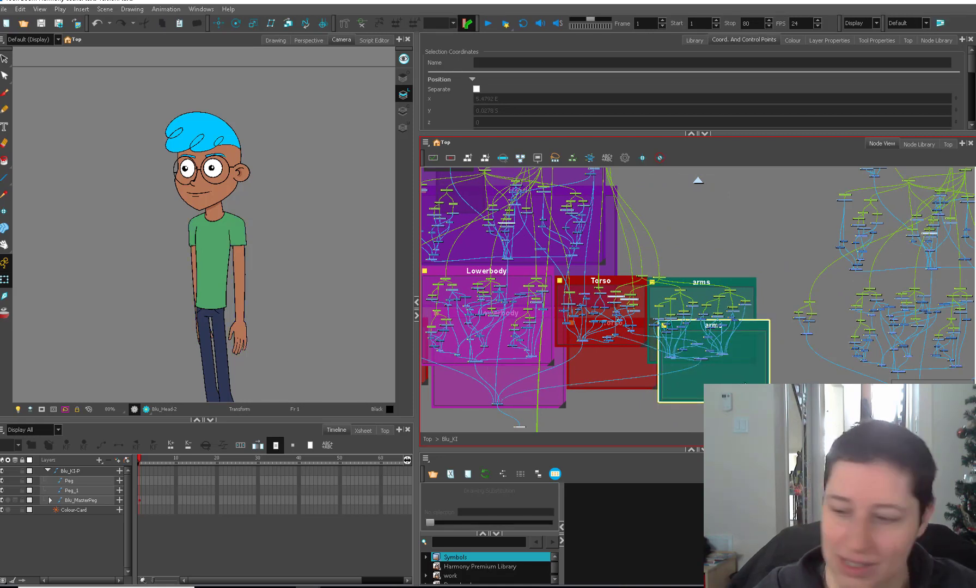
pyautogui.press('Delete')
# Move the duplicate Torso and Lowerbody backdrops onto the matching nodes of the copied rig.
pyautogui.moveTo(654, 387); pyautogui.dragTo(654, 384)
pyautogui.click(632, 365)
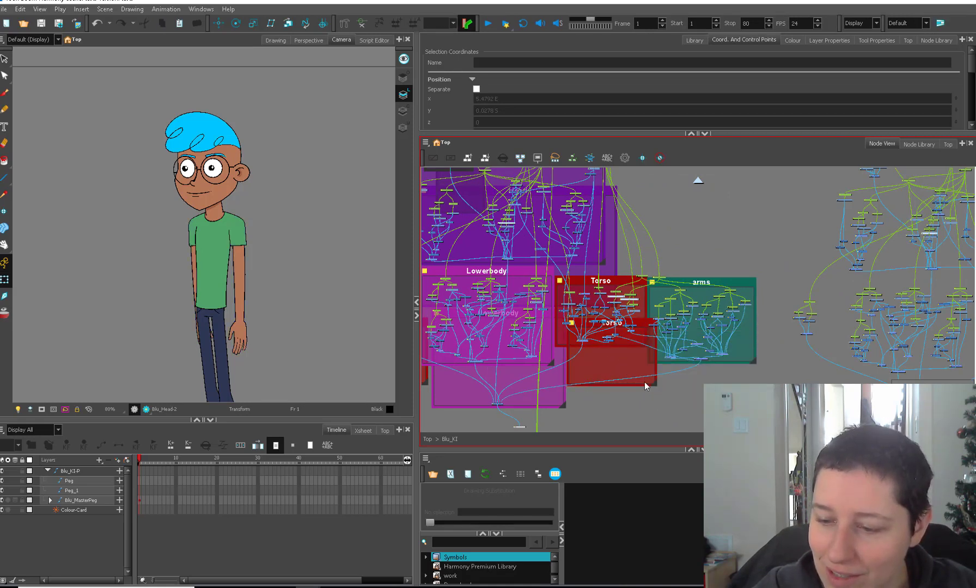
pyautogui.hotkey('ctrl', 'z')
pyautogui.hotkey('ctrl', 'z')
pyautogui.hotkey('ctrl', 'z')
pyautogui.hotkey('ctrl', 'z')
pyautogui.moveTo(765, 327); pyautogui.dragTo(806, 264)
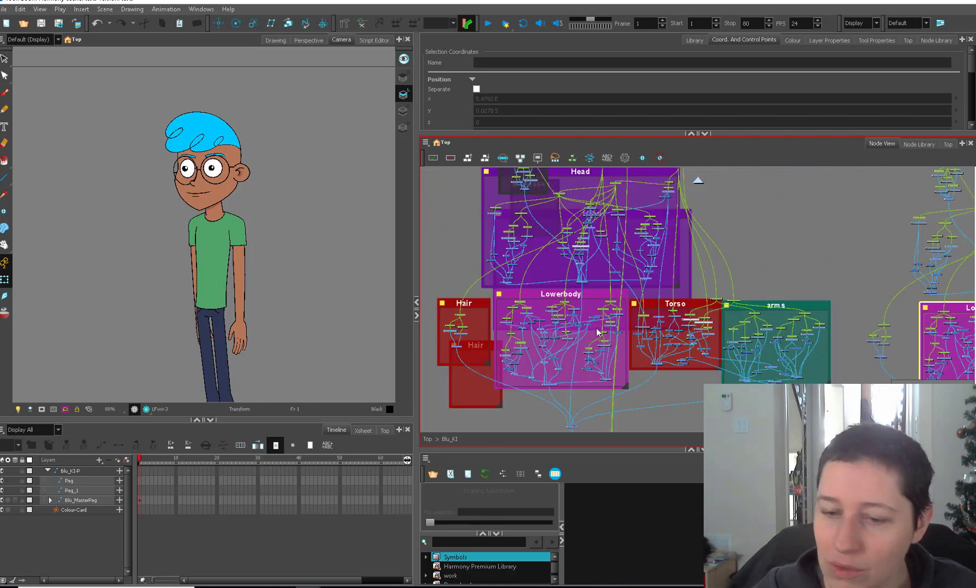
# Move the duplicate Hair and Head backdrops from the original rig over to the copied rig.
pyautogui.click(489, 345)
pyautogui.moveTo(489, 346); pyautogui.dragTo(897, 320)
pyautogui.moveTo(778, 265); pyautogui.dragTo(721, 349)
pyautogui.moveTo(647, 378)
pyautogui.mouseDown()
pyautogui.moveTo(642, 336)
pyautogui.moveTo(637, 363)
pyautogui.moveTo(656, 393)
pyautogui.mouseUp()
pyautogui.click(657, 412)
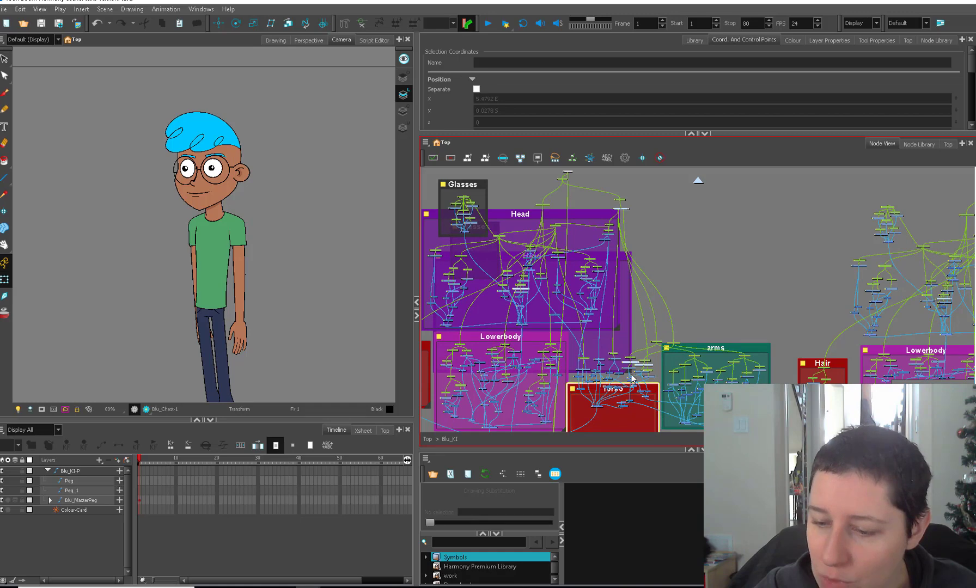
pyautogui.click(631, 353)
pyautogui.moveTo(639, 259); pyautogui.dragTo(867, 257)
pyautogui.click(726, 299)
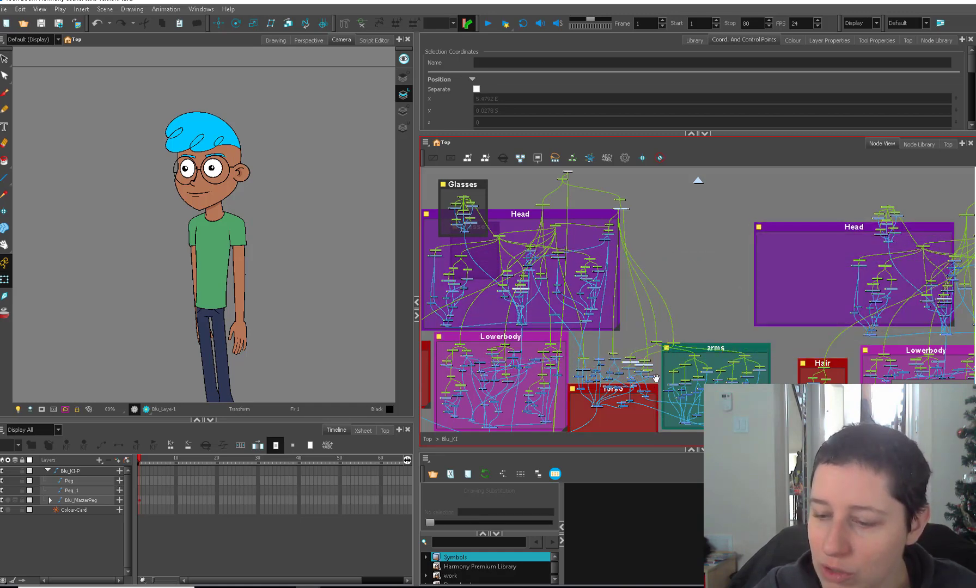
# Place the original rig's Torso backdrop back around its torso nodes, between Lowerbody and arms.
pyautogui.scroll(-2, 655, 378)
pyautogui.click(661, 402)
pyautogui.moveTo(660, 329); pyautogui.dragTo(660, 291)
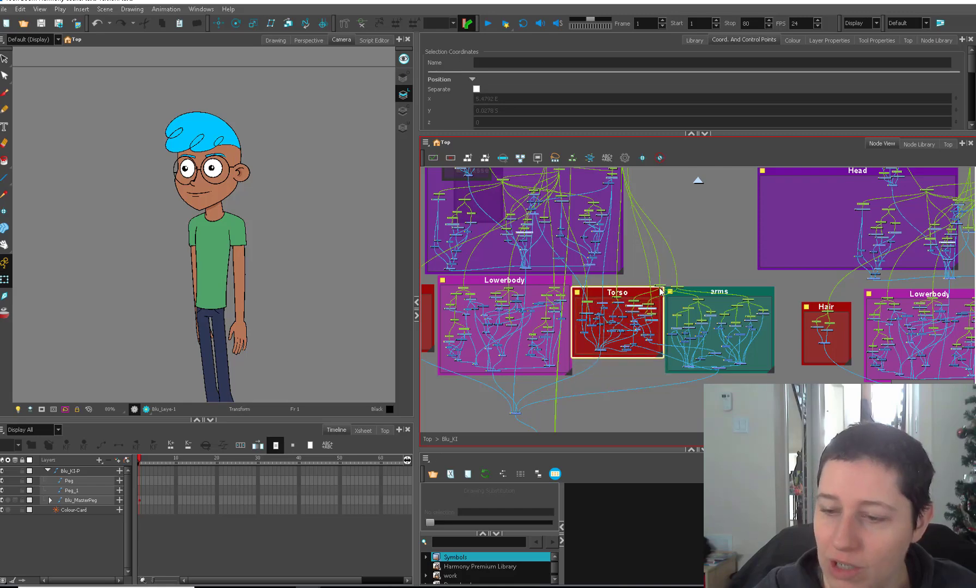
# Move the duplicate Glasses backdrop onto the copied rig's glasses nodes and fit the Head backdrop around its head nodes.
pyautogui.scroll(5, 670, 316)
pyautogui.click(676, 334)
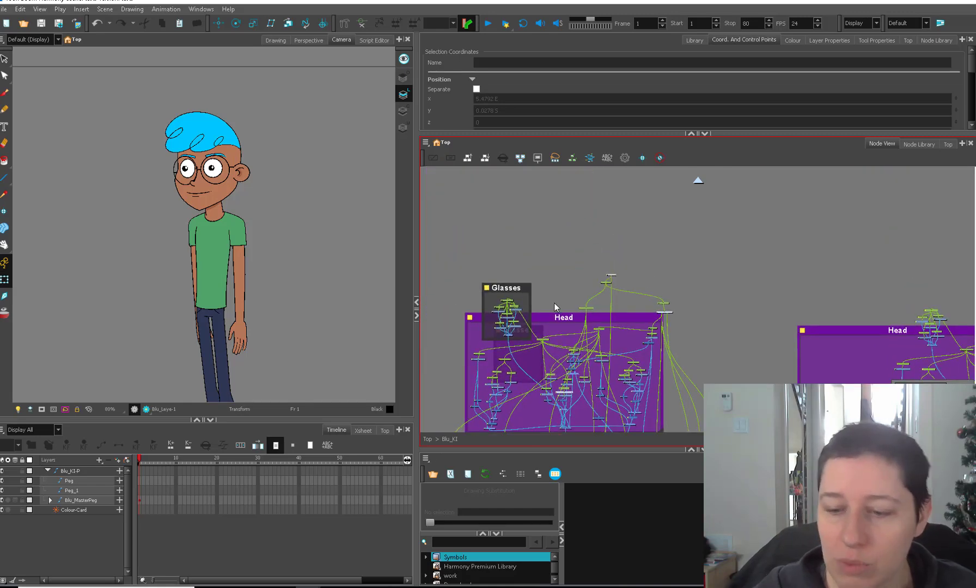
pyautogui.scroll(-2, 697, 320)
pyautogui.scroll(2, 610, 332)
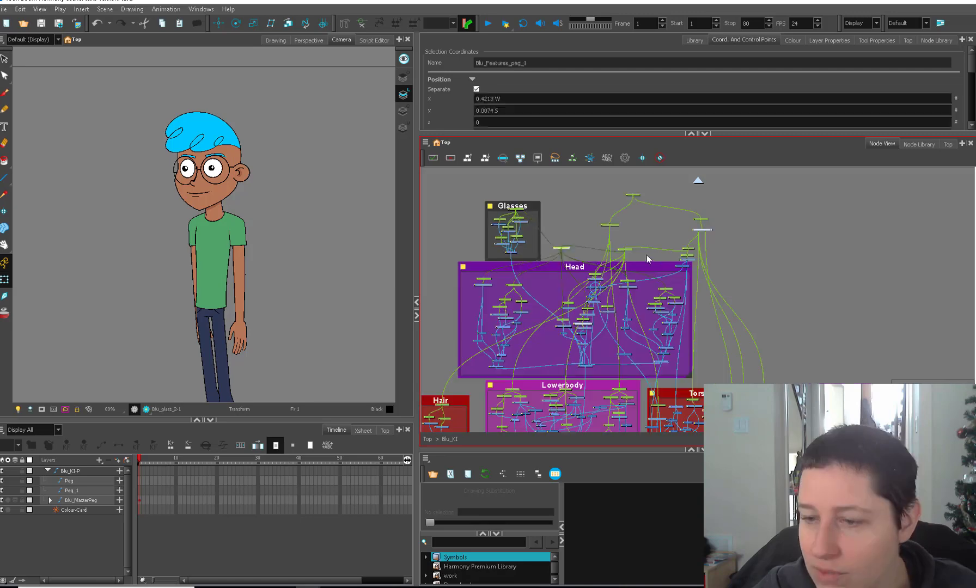
# Reposition the copied rig's head peg just above its Head backdrop, below the parent peg.
pyautogui.click(645, 251)
pyautogui.click(613, 246)
pyautogui.click(733, 263)
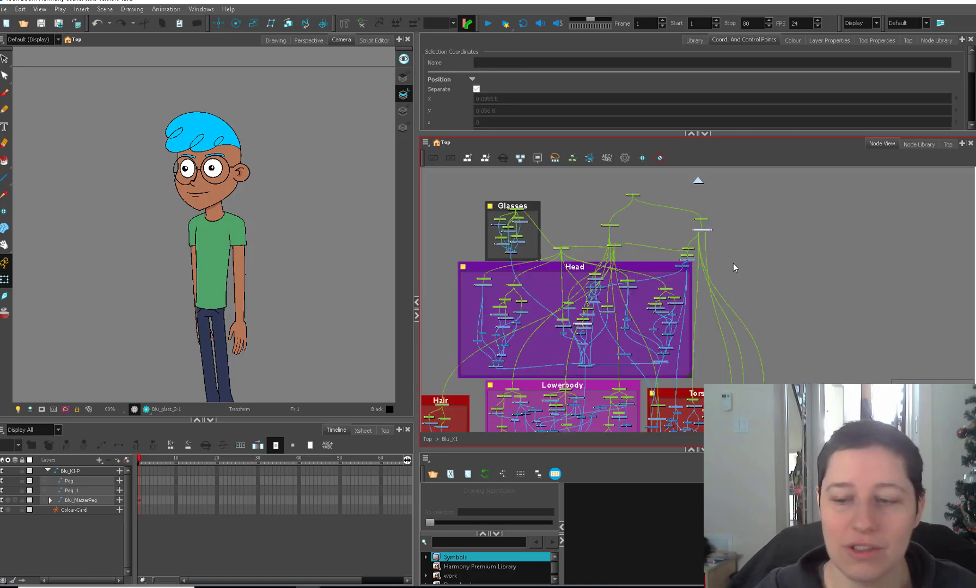
# Examine the node layouts of both rigs and how their backdrops are arranged.
pyautogui.scroll(-1, 762, 353)
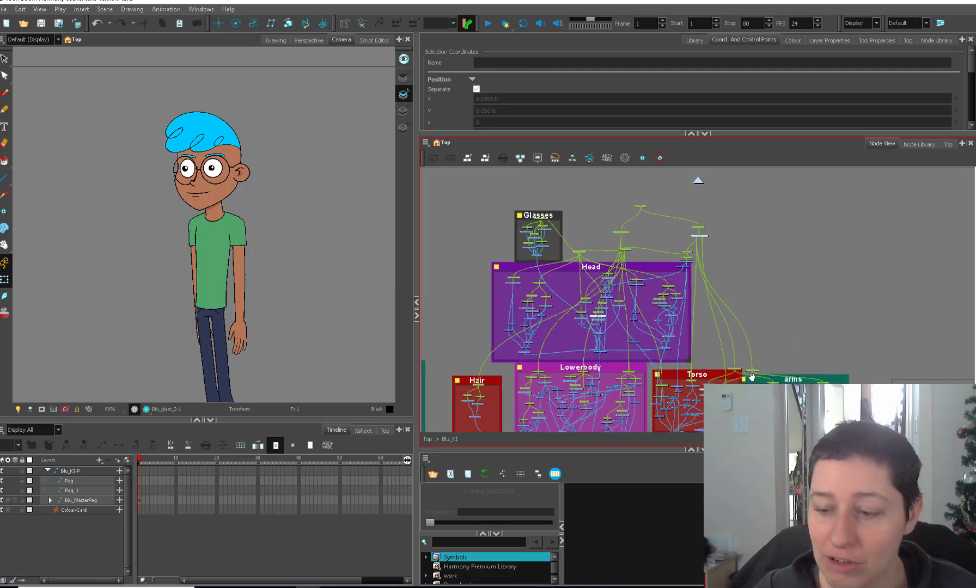
pyautogui.moveTo(751, 378); pyautogui.dragTo(732, 287)
pyautogui.scroll(2, 727, 294)
pyautogui.scroll(-1, 645, 383)
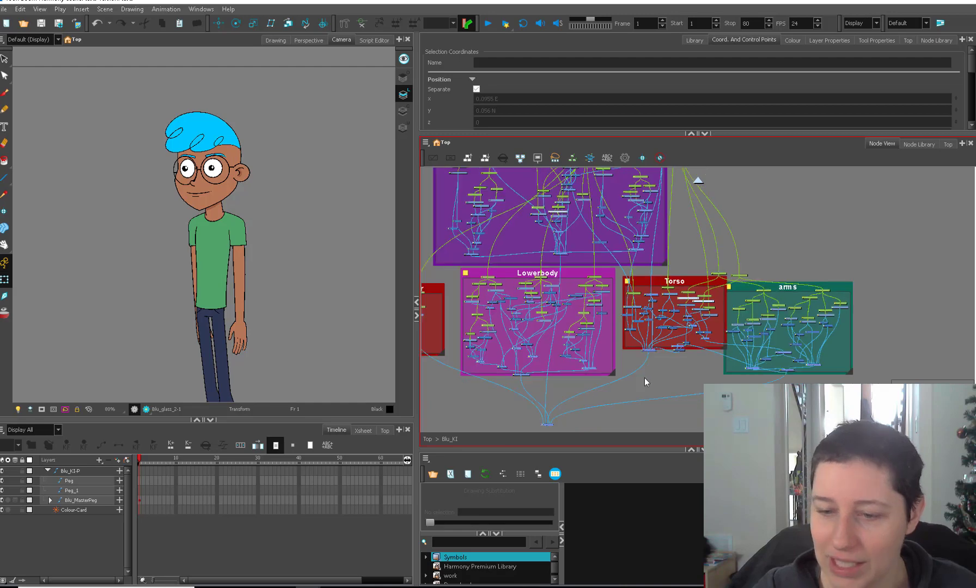
pyautogui.scroll(-1, 645, 382)
pyautogui.moveTo(739, 371)
pyautogui.mouseDown()
pyautogui.moveTo(822, 352)
pyautogui.moveTo(942, 351)
pyautogui.mouseUp()
pyautogui.moveTo(486, 378); pyautogui.dragTo(591, 354)
pyautogui.moveTo(762, 175); pyautogui.dragTo(627, 373)
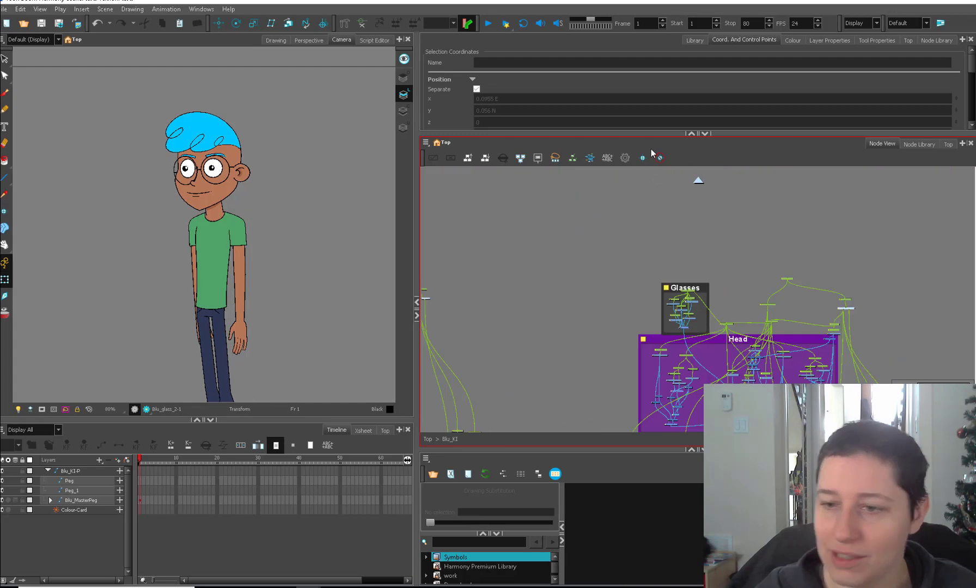
# Centre the group's input port above the two rigs and connect it to the second character's Blu_MasterPeg_1.
pyautogui.moveTo(653, 134); pyautogui.dragTo(654, 70)
pyautogui.moveTo(623, 338); pyautogui.dragTo(689, 283)
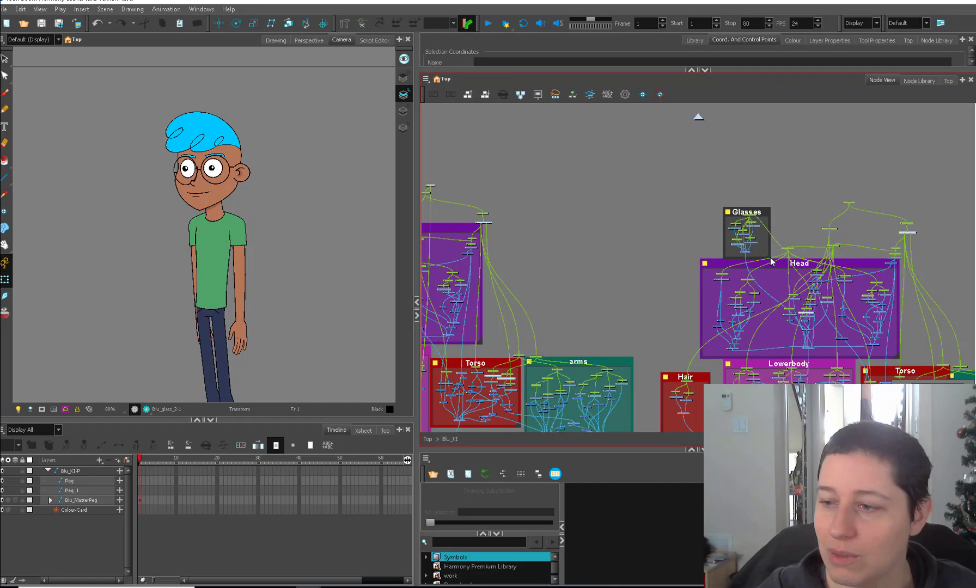
pyautogui.moveTo(853, 204); pyautogui.dragTo(856, 199)
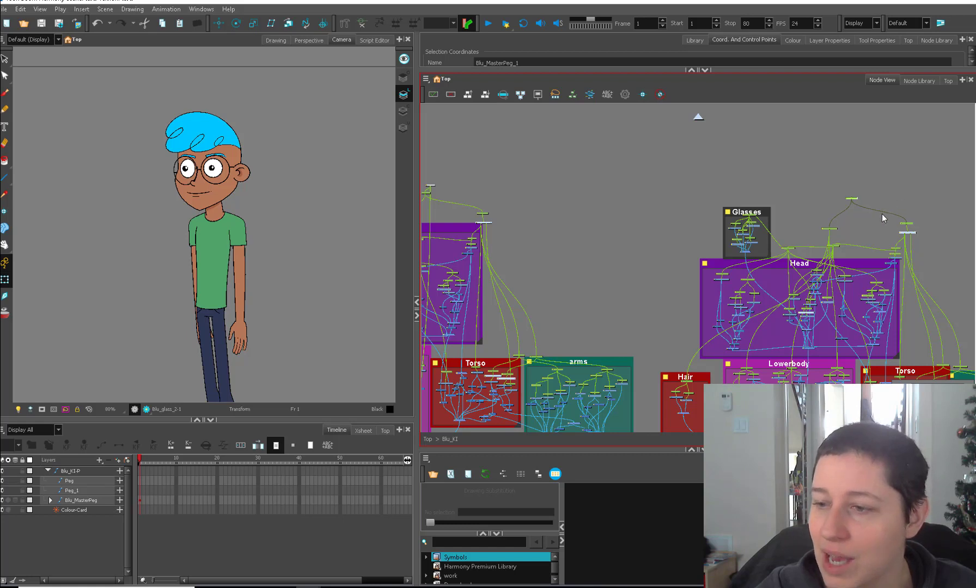
pyautogui.click(440, 188)
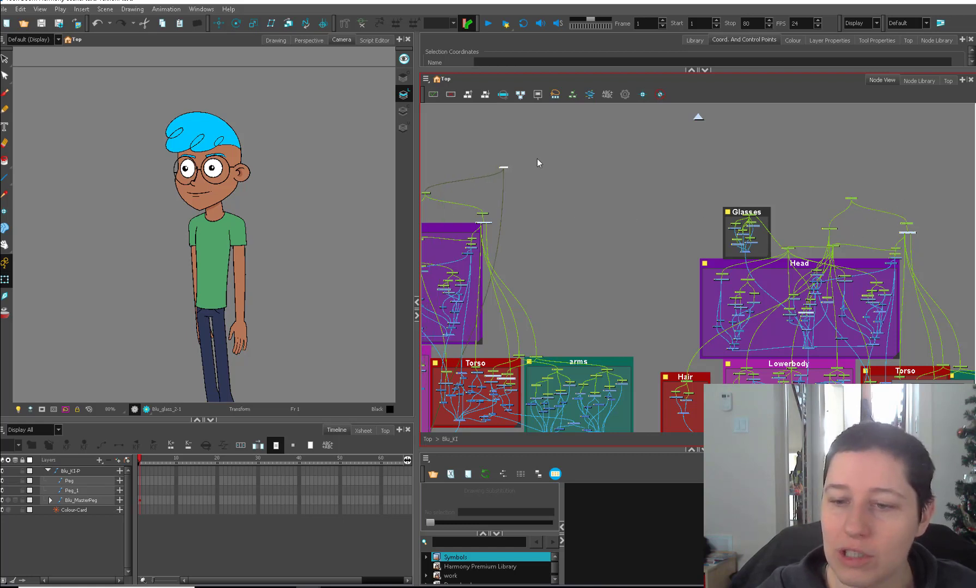
pyautogui.moveTo(503, 167); pyautogui.dragTo(855, 201)
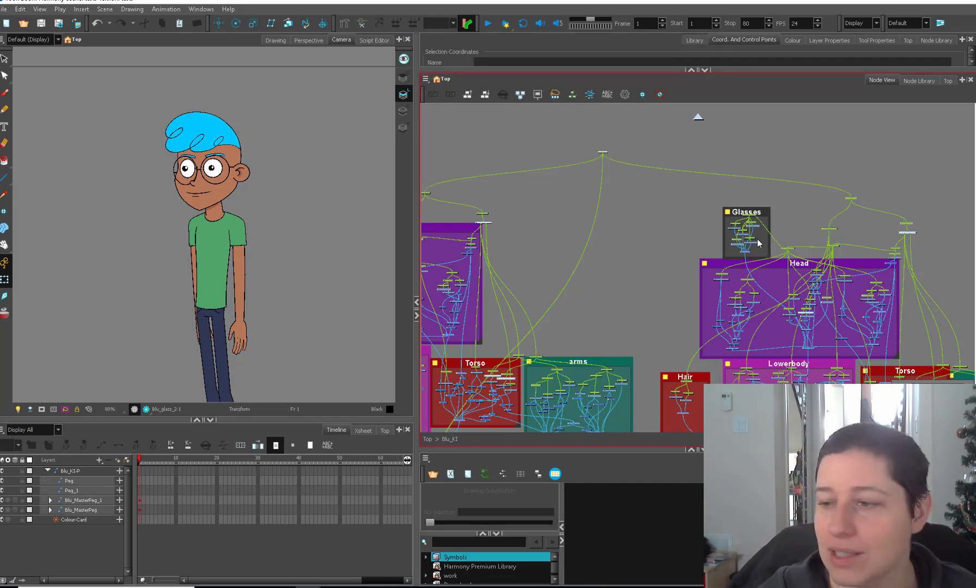
# Try to connect the first character's master peg to the second character's glasses peg, undoing the link.
pyautogui.moveTo(610, 302); pyautogui.dragTo(630, 268)
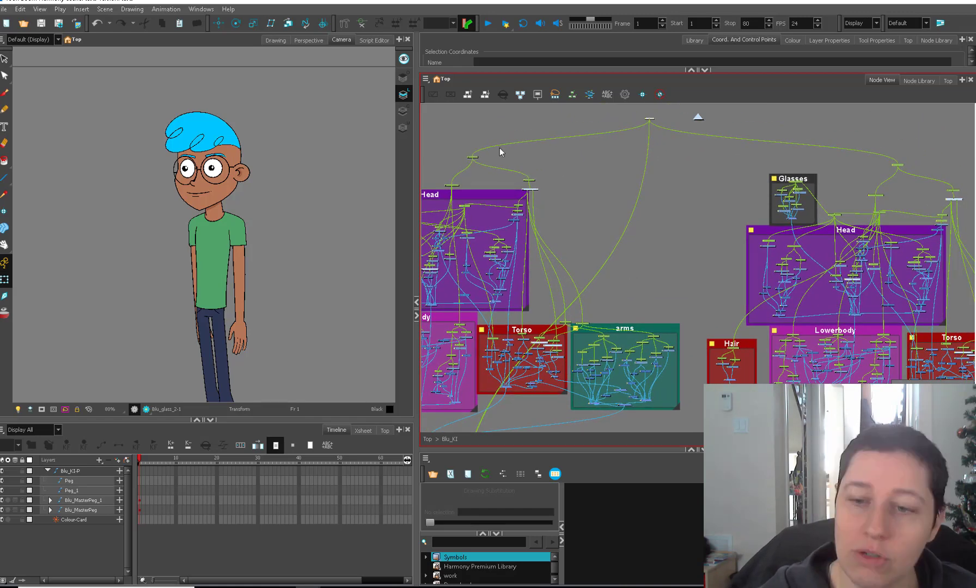
pyautogui.click(473, 159)
pyautogui.scroll(3, 480, 180)
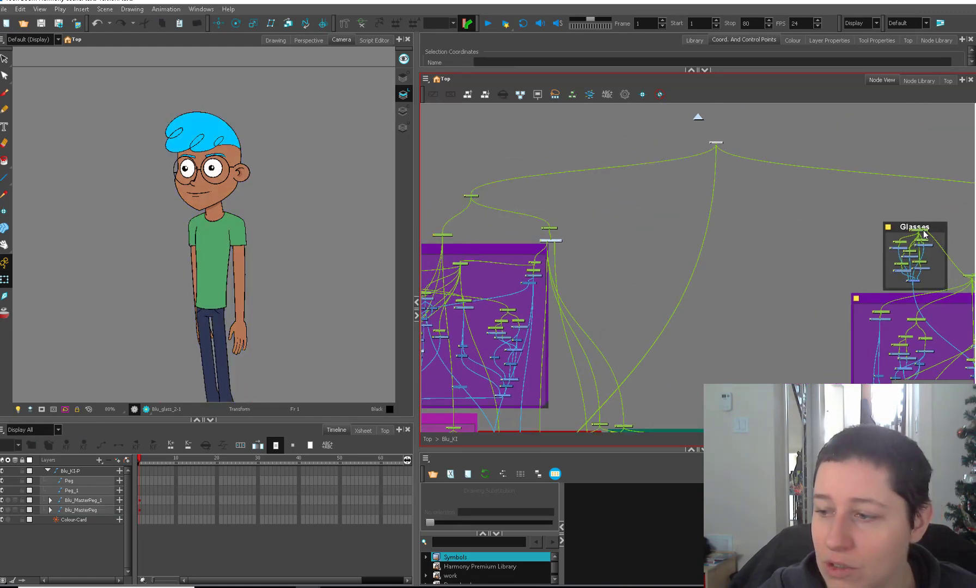
pyautogui.moveTo(924, 231); pyautogui.dragTo(924, 231)
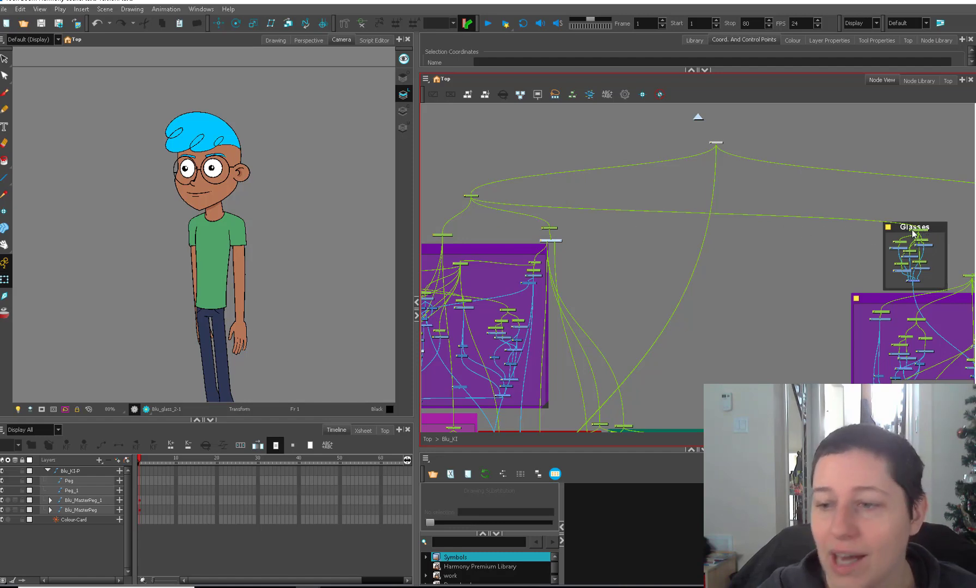
pyautogui.hotkey('ctrl', 'z')
# Widen the Node View so that both rigs' networks fit side by side.
pyautogui.moveTo(538, 234); pyautogui.dragTo(766, 192)
pyautogui.moveTo(768, 193); pyautogui.dragTo(736, 297)
pyautogui.scroll(-1, 733, 376)
pyautogui.moveTo(417, 366); pyautogui.dragTo(326, 365)
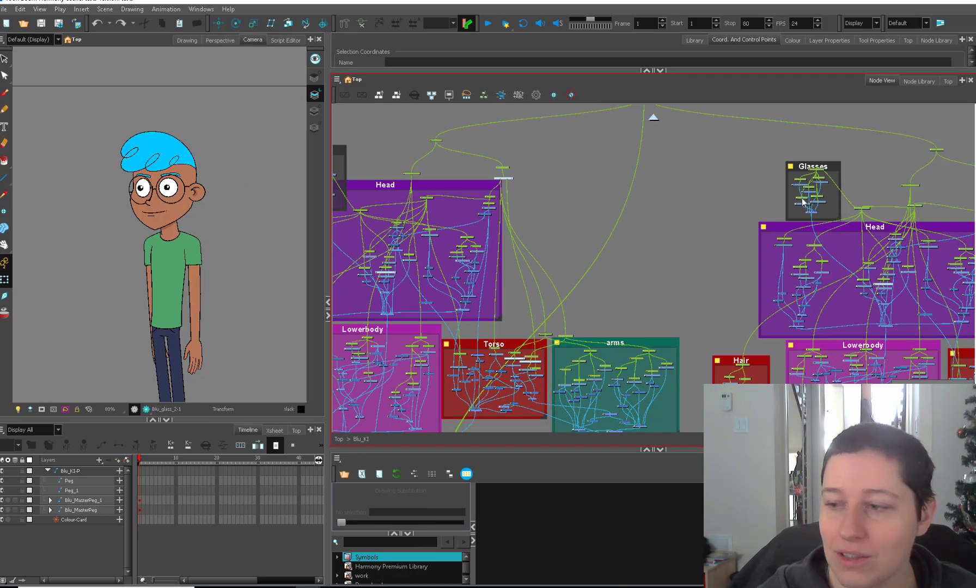
pyautogui.hotkey('ctrl', 'shift', 'z')
pyautogui.hotkey('ctrl', 'z')
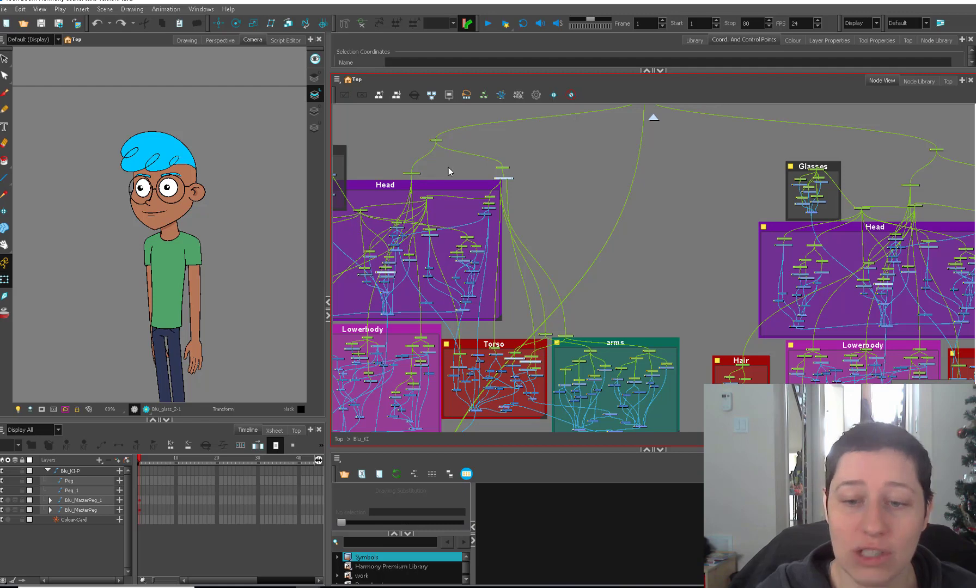
pyautogui.hotkey('ctrl', 'z')
pyautogui.hotkey('ctrl', 'z')
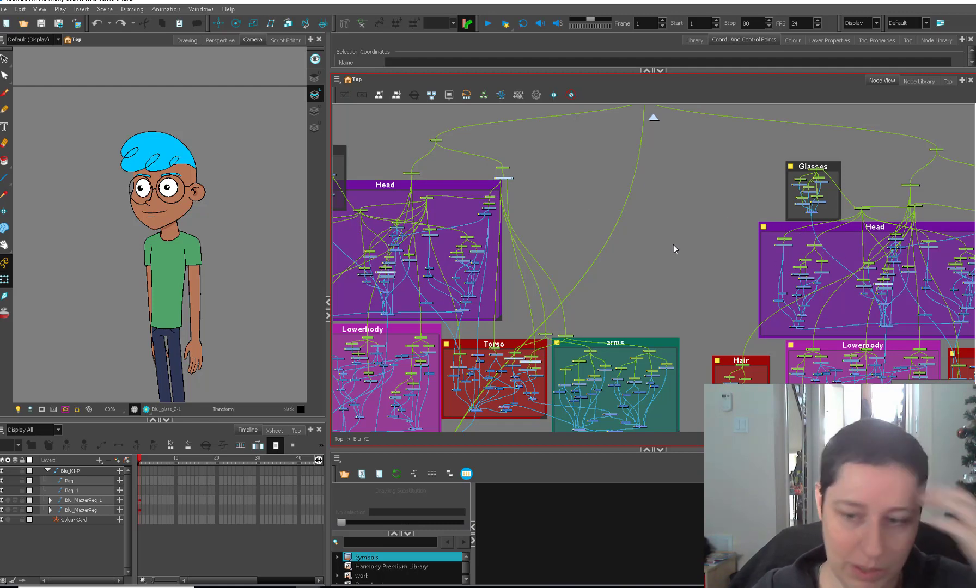
# Delete the unused Peg and Peg_1, and add a composite node near the group's output port.
pyautogui.scroll(-2, 541, 247)
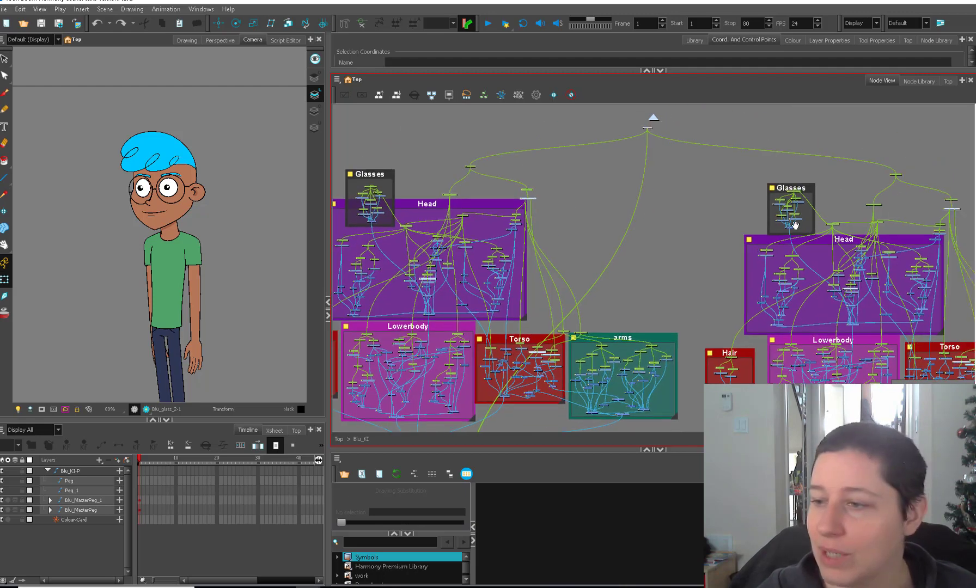
pyautogui.click(899, 175)
pyautogui.click(8, 277)
pyautogui.moveTo(489, 426); pyautogui.dragTo(495, 287)
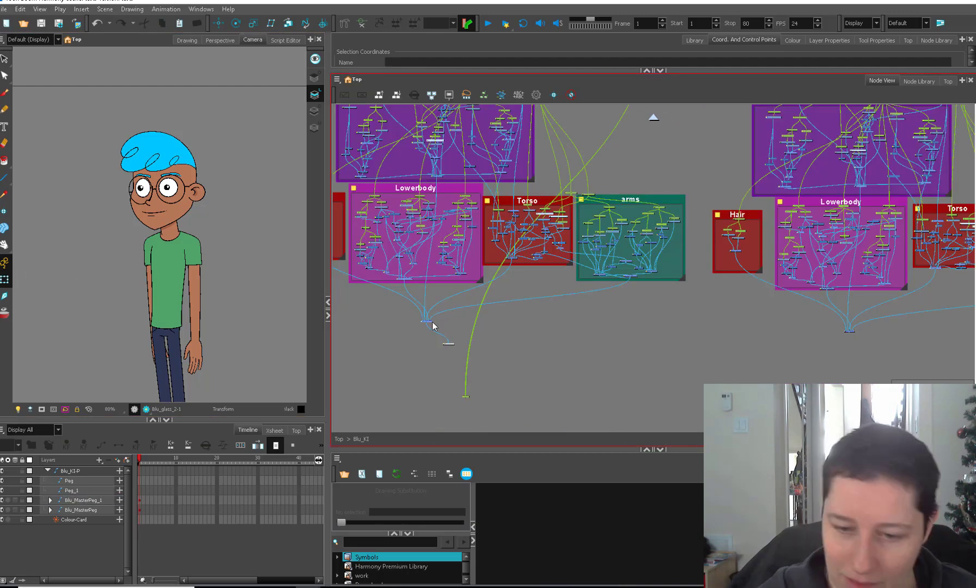
pyautogui.moveTo(474, 388); pyautogui.dragTo(459, 414)
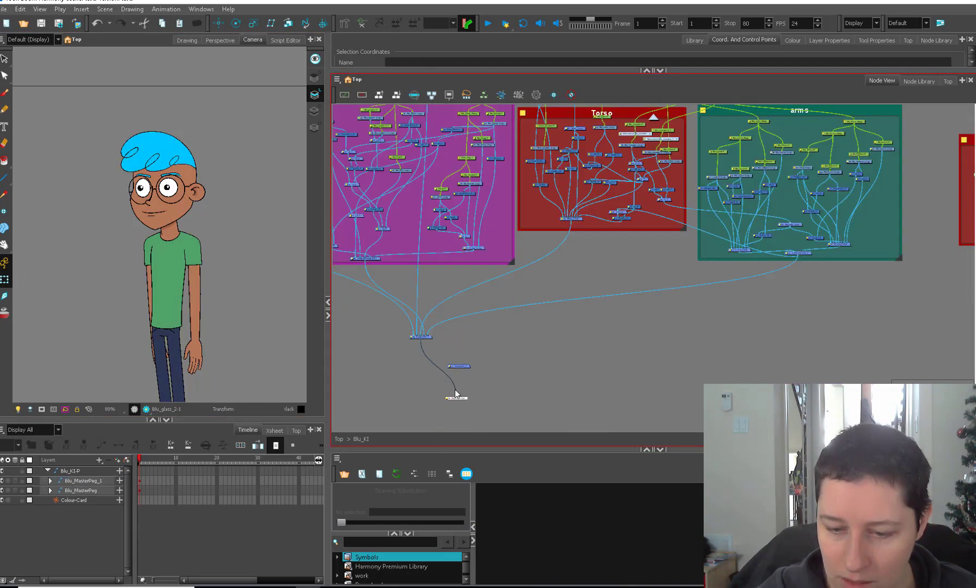
# Move the new composite between the rigs and connect both characters' composites into it.
pyautogui.moveTo(456, 396); pyautogui.dragTo(702, 366)
pyautogui.moveTo(737, 330); pyautogui.dragTo(392, 320)
pyautogui.scroll(-2, 784, 333)
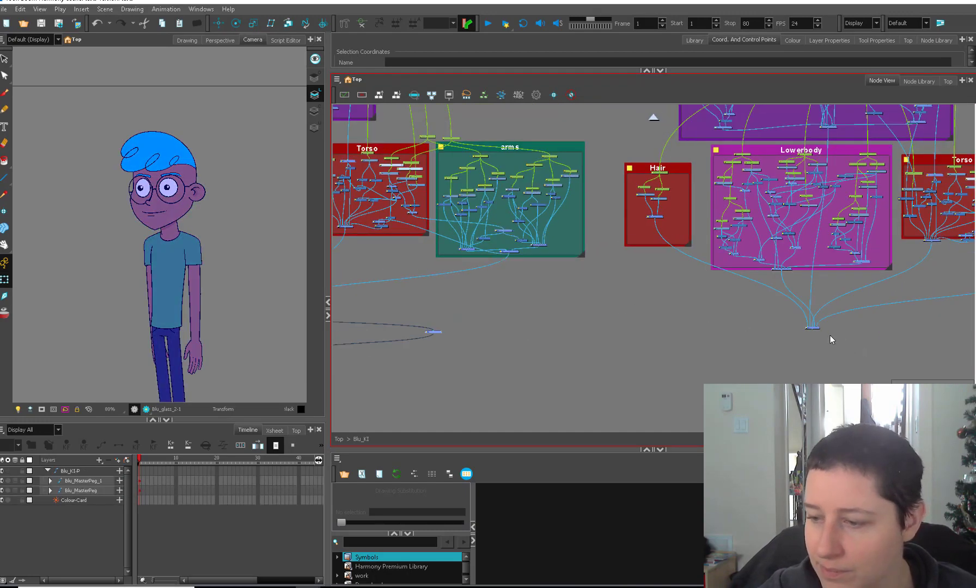
pyautogui.moveTo(548, 340); pyautogui.dragTo(439, 333)
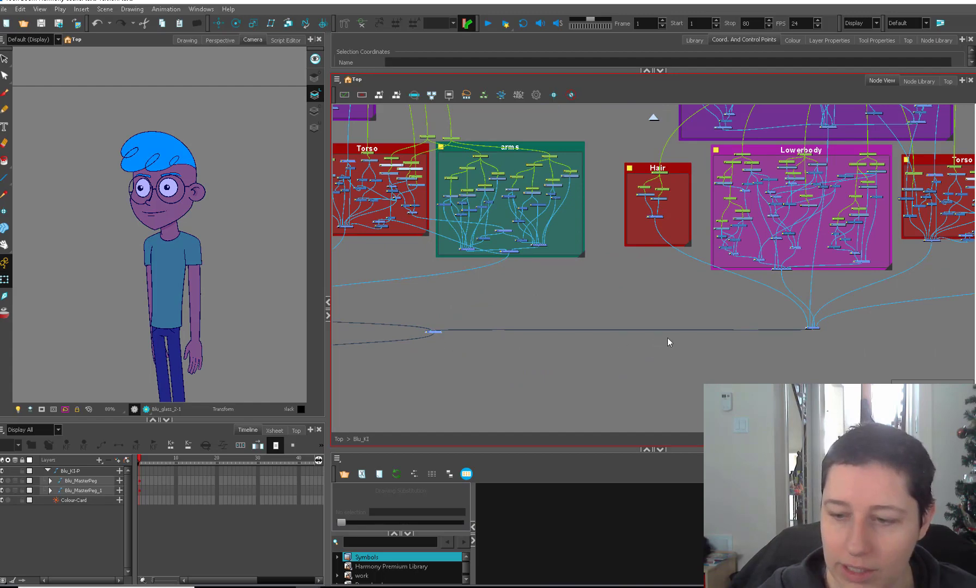
# Move the second character by its Blu_MasterPeg_1 so it stands to the right of the first.
pyautogui.scroll(-3, 669, 342)
pyautogui.moveTo(208, 321); pyautogui.dragTo(271, 326)
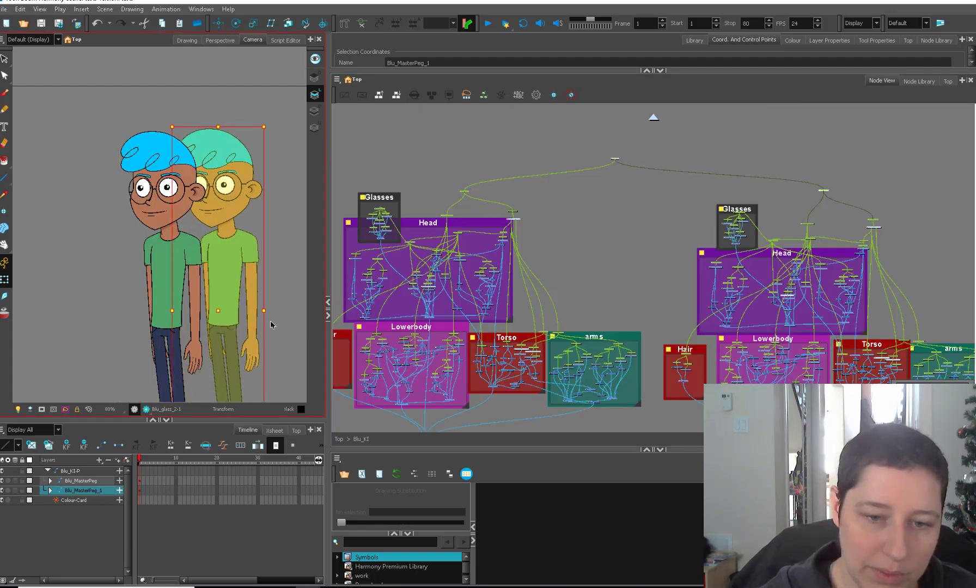
# Try rotating the first character's upper body with Blu_Torso_Mpeg, and undo the rotation.
pyautogui.click(606, 414)
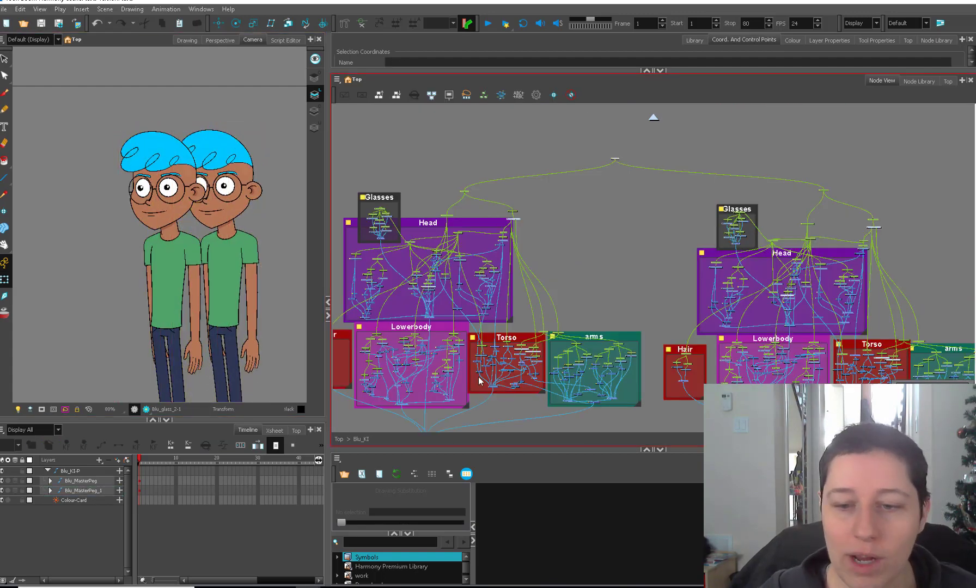
pyautogui.click(204, 336)
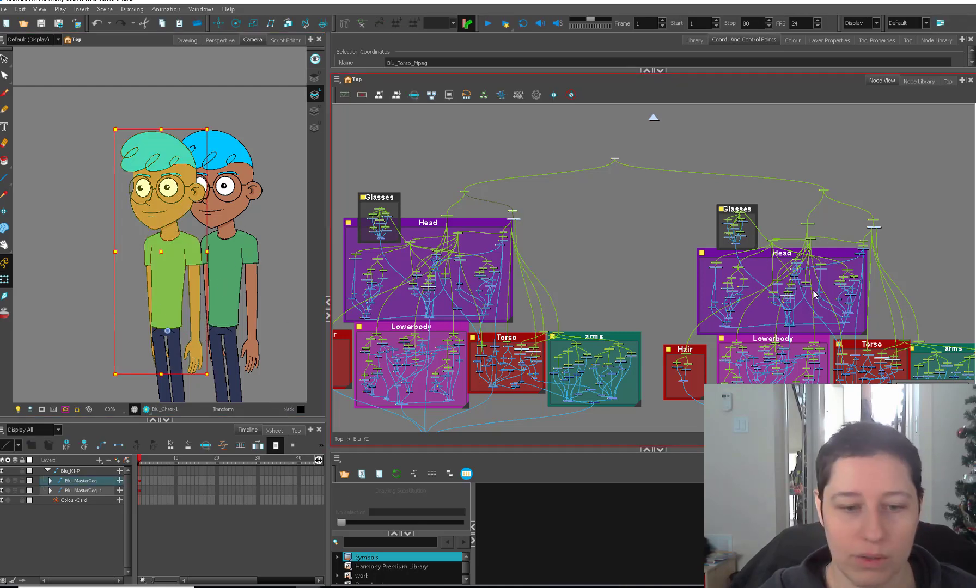
pyautogui.moveTo(212, 124); pyautogui.dragTo(38, 205)
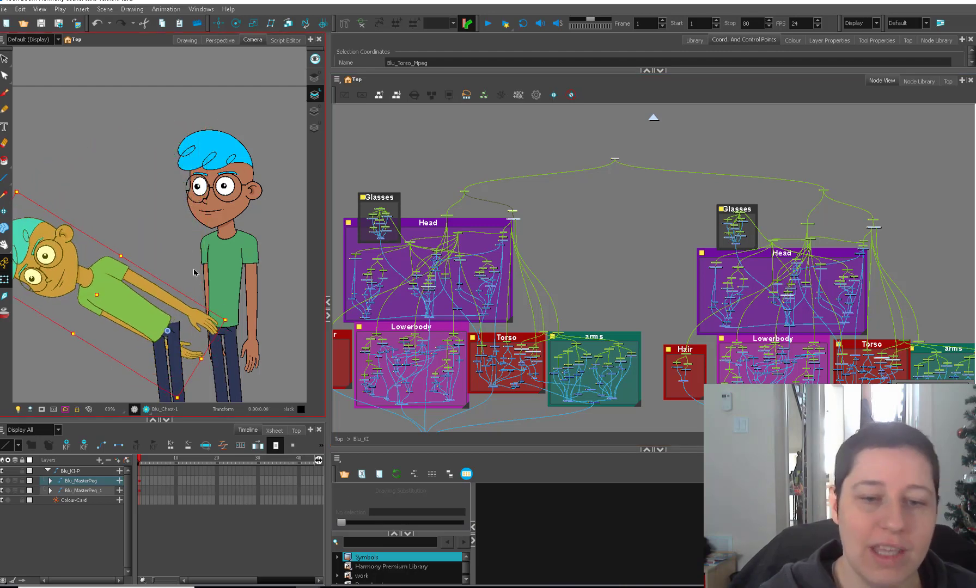
pyautogui.hotkey('ctrl', 'z')
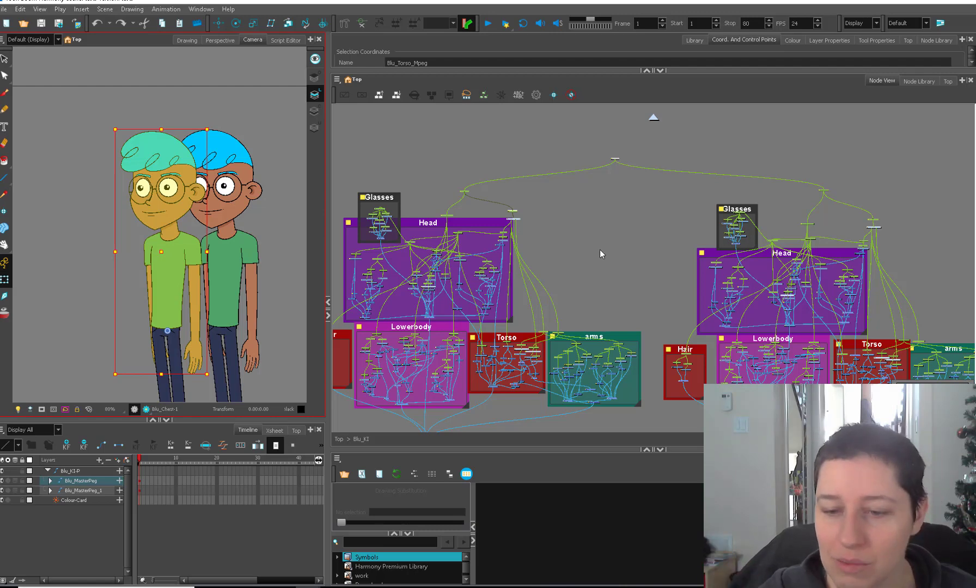
# Attach the second character to the first one's torso by feeding Blu_MasterPeg_1 from Blu_Torso_Mpeg instead of the shared input.
pyautogui.scroll(3, 578, 278)
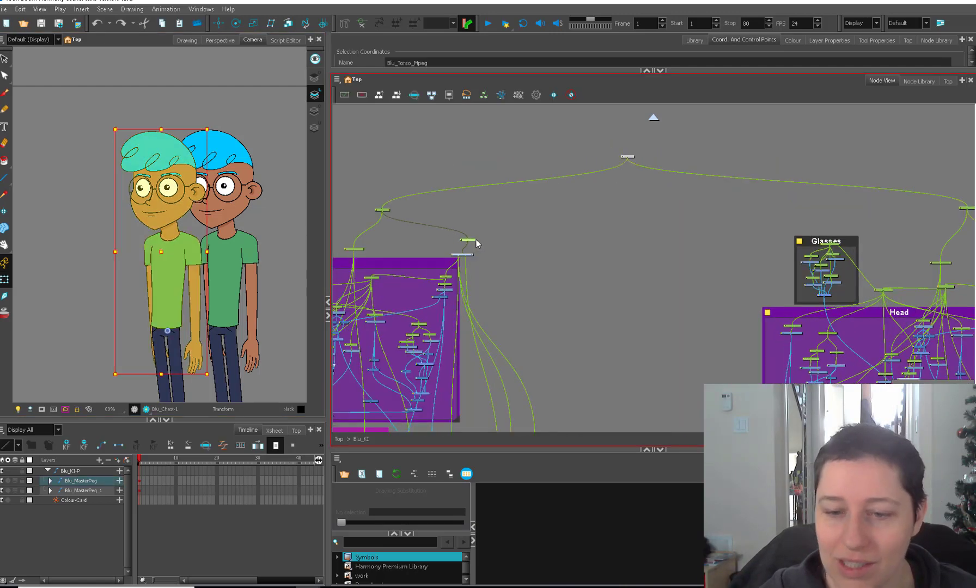
pyautogui.moveTo(476, 243); pyautogui.dragTo(508, 272)
pyautogui.scroll(2, 580, 272)
pyautogui.scroll(-1, 593, 278)
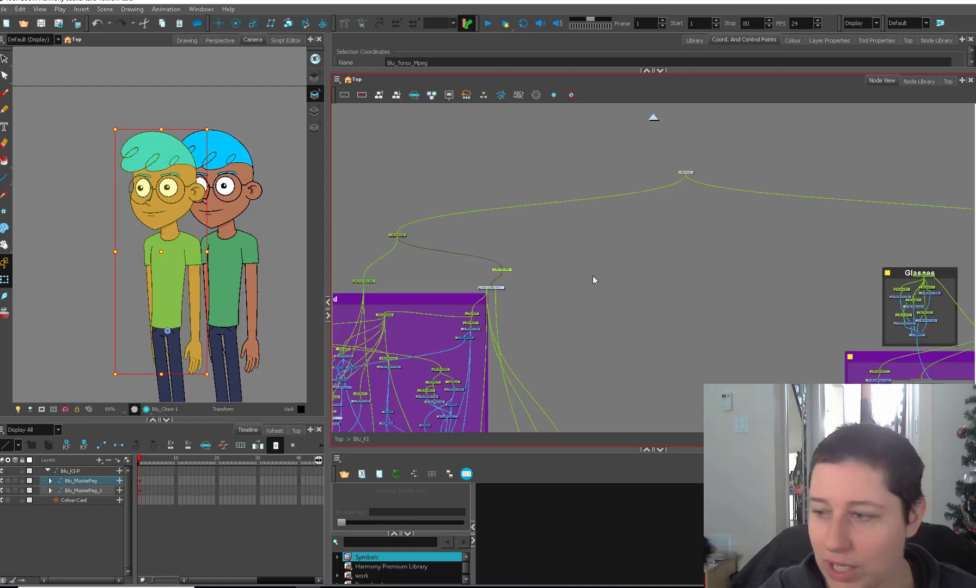
pyautogui.scroll(-1, 594, 280)
pyautogui.moveTo(673, 284); pyautogui.dragTo(567, 294)
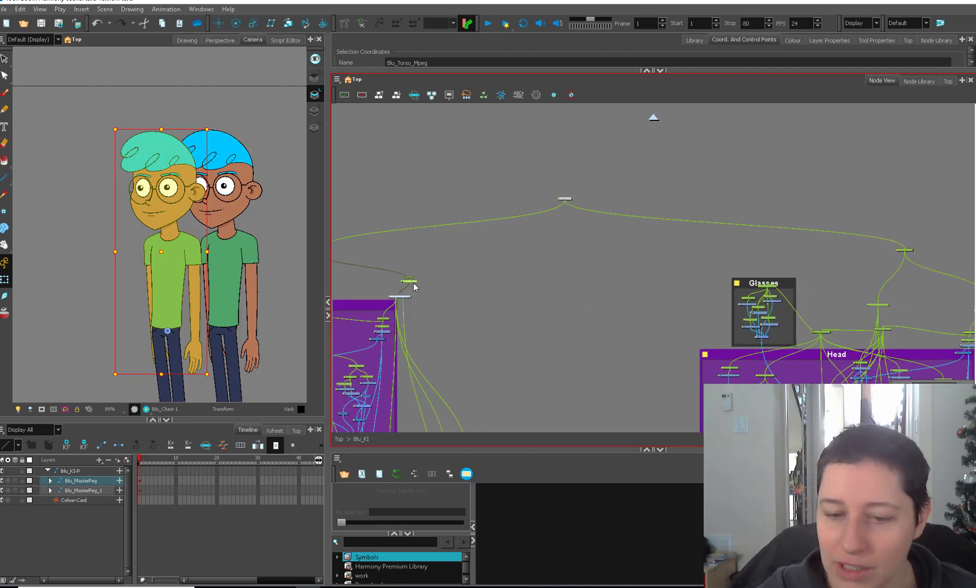
pyautogui.moveTo(414, 287); pyautogui.dragTo(413, 294)
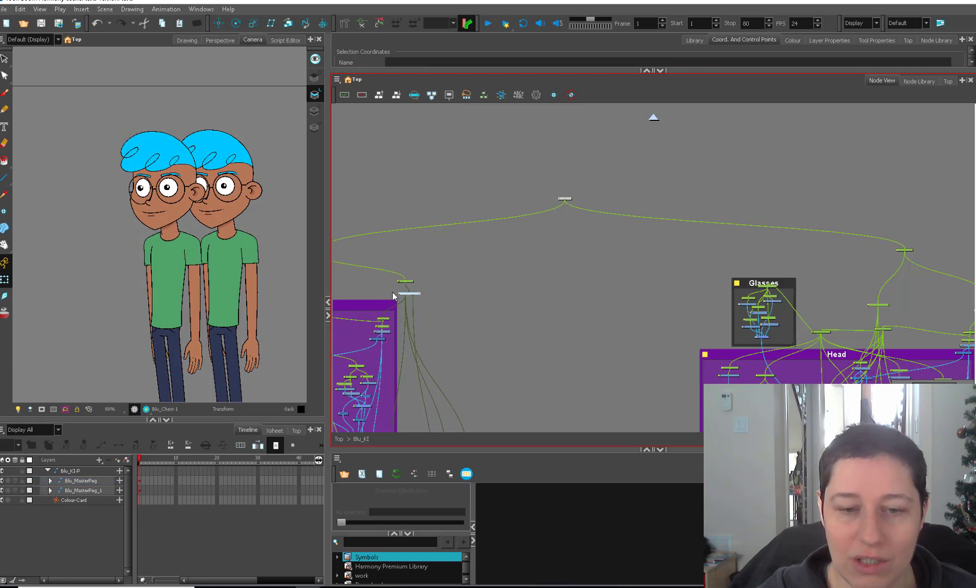
pyautogui.click(408, 282)
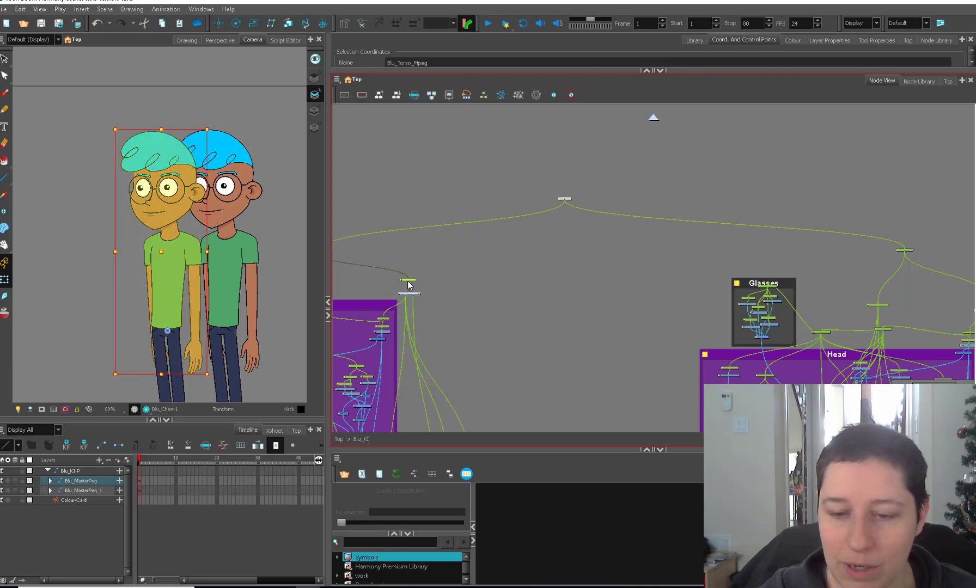
pyautogui.moveTo(543, 304); pyautogui.dragTo(740, 250)
pyautogui.click(924, 258)
pyautogui.moveTo(451, 296); pyautogui.dragTo(557, 301)
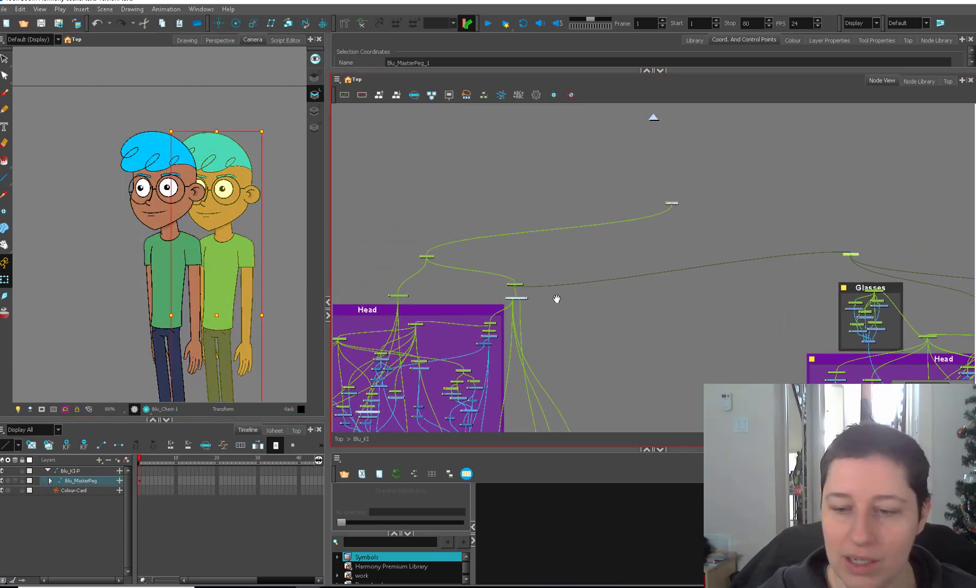
# Move the second character by its Blu_MasterPeg_1 slightly up and closer behind the first character.
pyautogui.hotkey('ctrl', 'p')
pyautogui.moveTo(871, 245); pyautogui.dragTo(638, 257)
pyautogui.moveTo(285, 327); pyautogui.dragTo(266, 314)
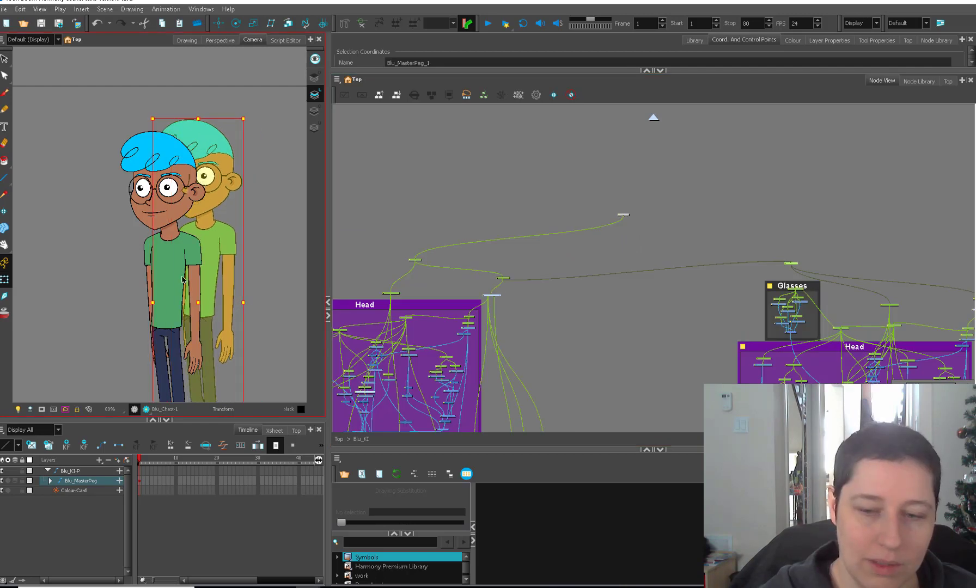
# Rotate Blu_Torso_Mpeg counter-clockwise so both characters lean forward together.
pyautogui.click(461, 277)
pyautogui.click(503, 278)
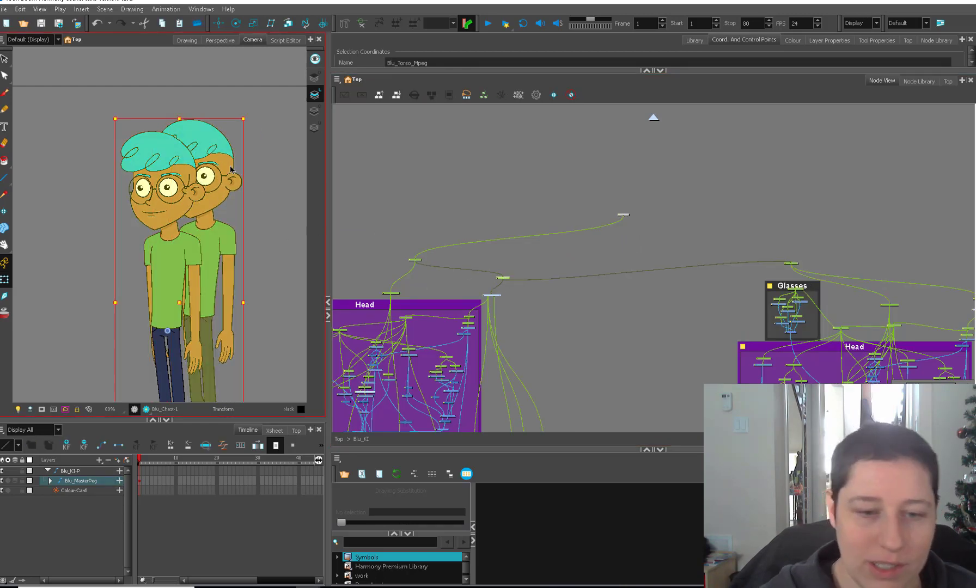
pyautogui.scroll(-1, 259, 151)
pyautogui.moveTo(232, 139); pyautogui.dragTo(181, 136)
pyautogui.moveTo(181, 282)
pyautogui.mouseDown()
pyautogui.moveTo(291, 228)
pyautogui.moveTo(226, 225)
pyautogui.moveTo(249, 333)
pyautogui.mouseUp()
pyautogui.click(246, 353)
pyautogui.click(219, 334)
pyautogui.click(357, 232)
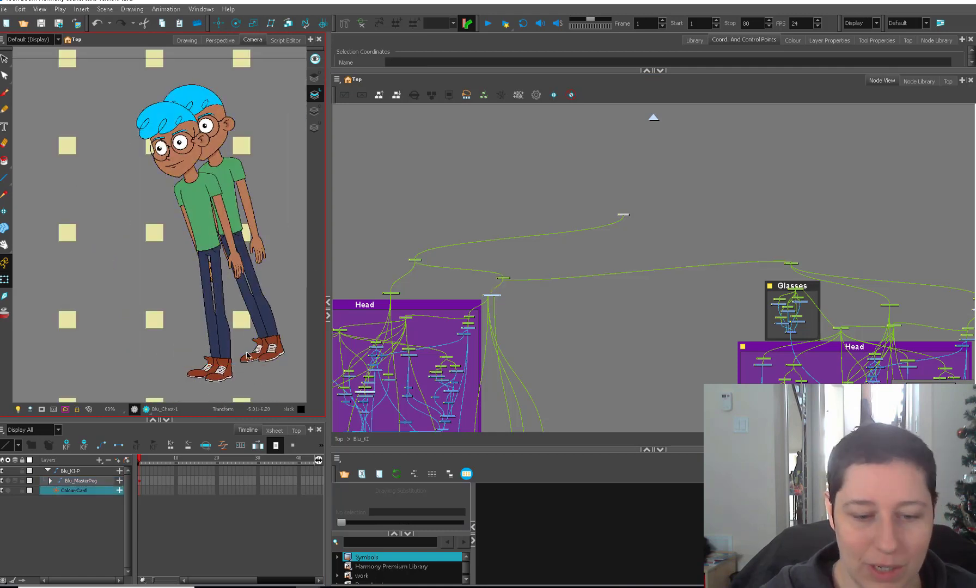
# Pose the front character's arms, swinging the left arm away from the body and rotating the right forearm and upper arm.
pyautogui.scroll(1, 249, 334)
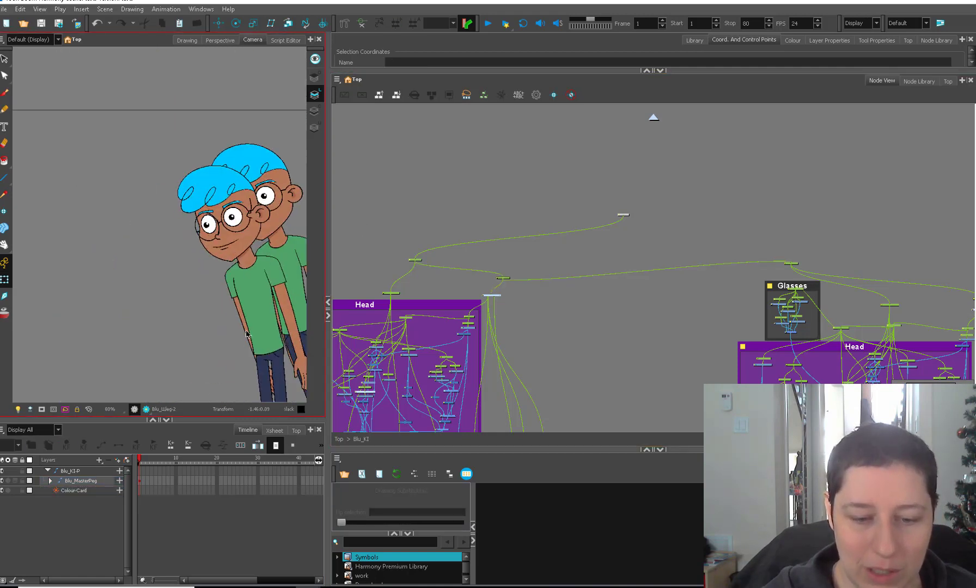
pyautogui.click(246, 334)
pyautogui.scroll(-1, 273, 389)
pyautogui.click(256, 332)
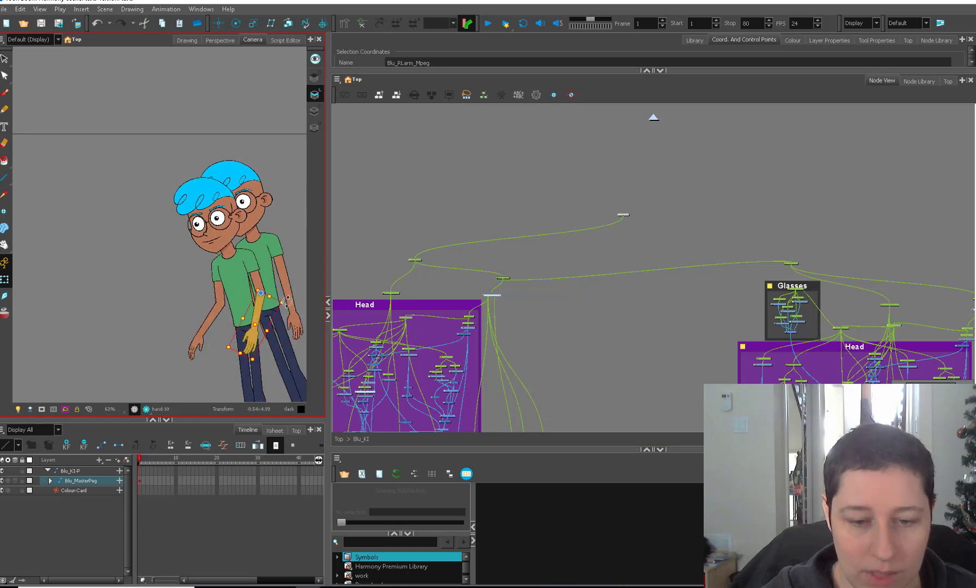
pyautogui.moveTo(256, 332); pyautogui.dragTo(206, 313)
pyautogui.scroll(2, 207, 313)
pyautogui.moveTo(171, 257)
pyautogui.mouseDown()
pyautogui.moveTo(190, 297)
pyautogui.moveTo(186, 316)
pyautogui.mouseUp()
pyautogui.scroll(1, 191, 296)
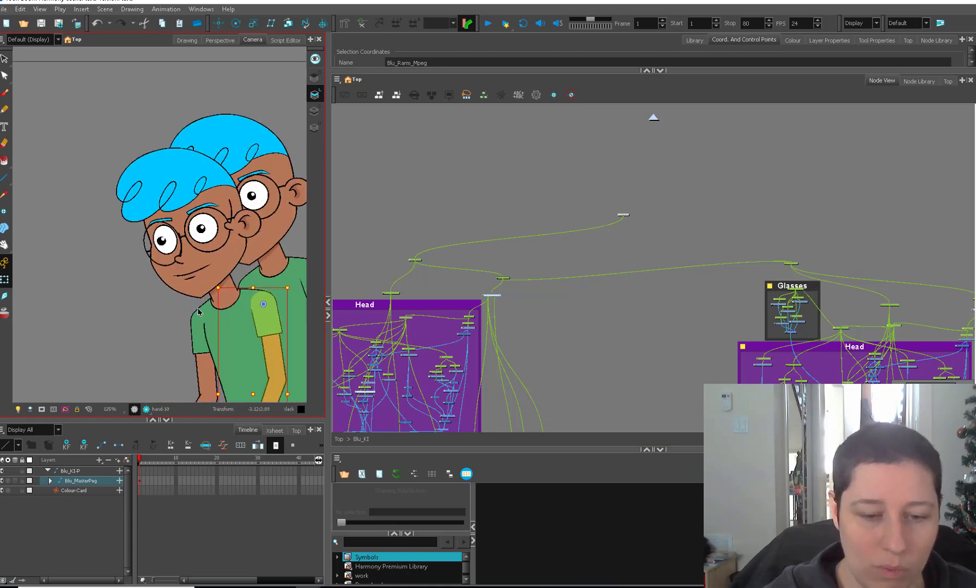
pyautogui.click(198, 315)
pyautogui.click(260, 296)
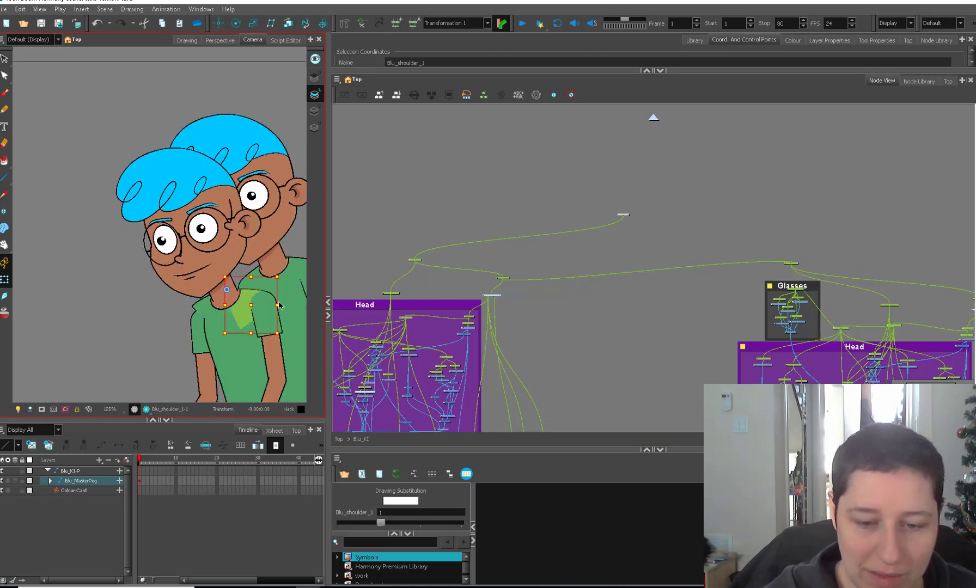
pyautogui.press('2')
pyautogui.press('2')
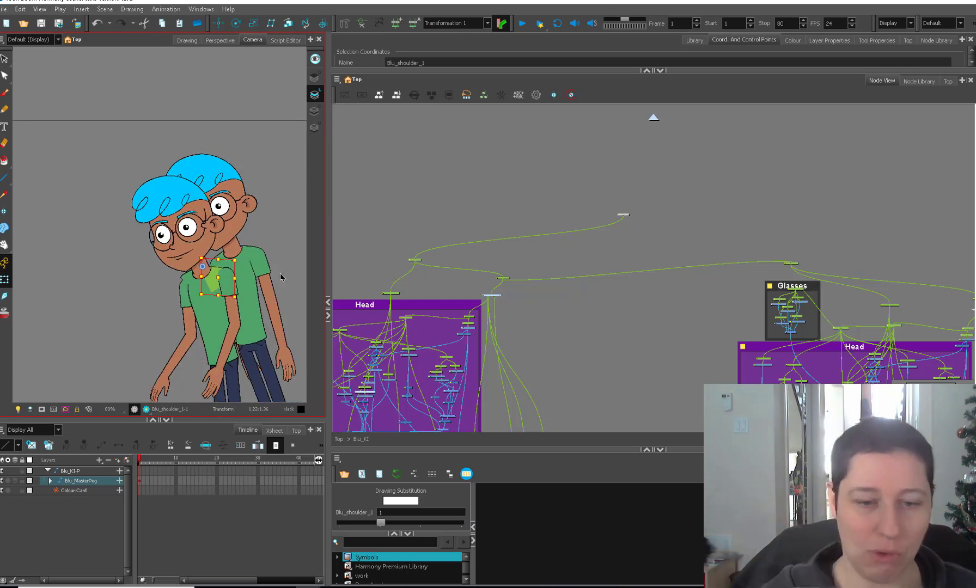
pyautogui.click(186, 308)
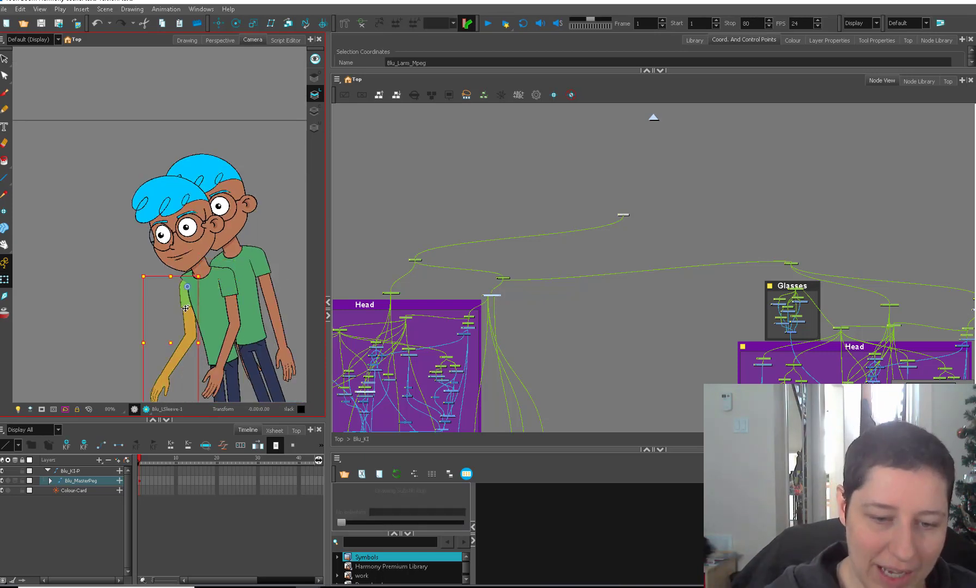
pyautogui.click(235, 288)
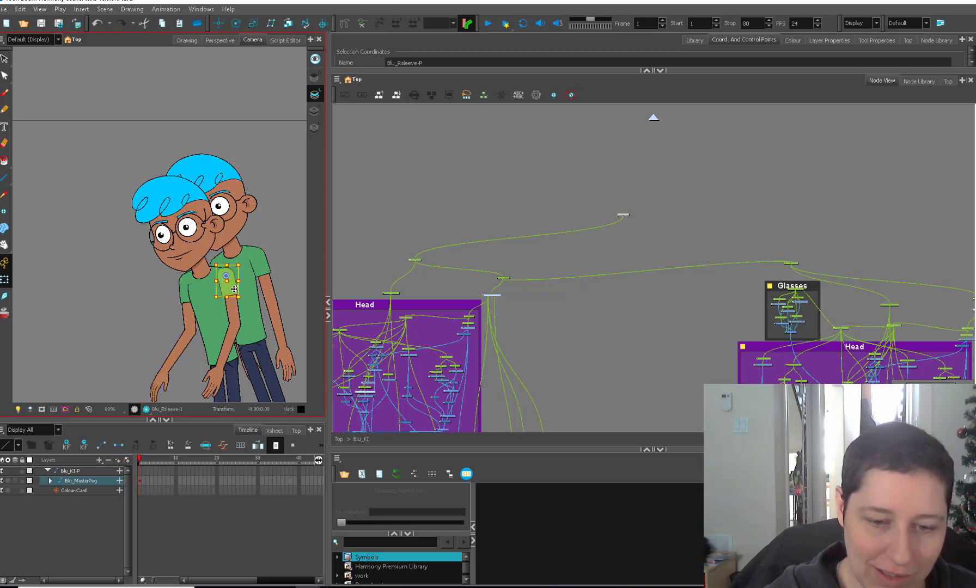
pyautogui.click(234, 290)
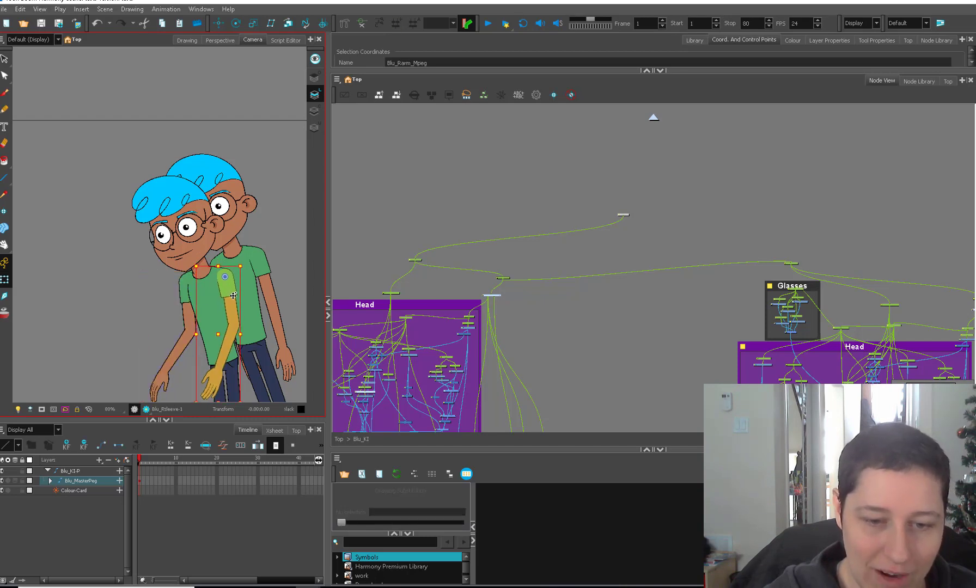
# Tilt the front character's head slightly back and shift it with Blu_Head-Mpeg.
pyautogui.click(202, 241)
pyautogui.press('b')
pyautogui.press('b')
pyautogui.press('b')
pyautogui.press('b')
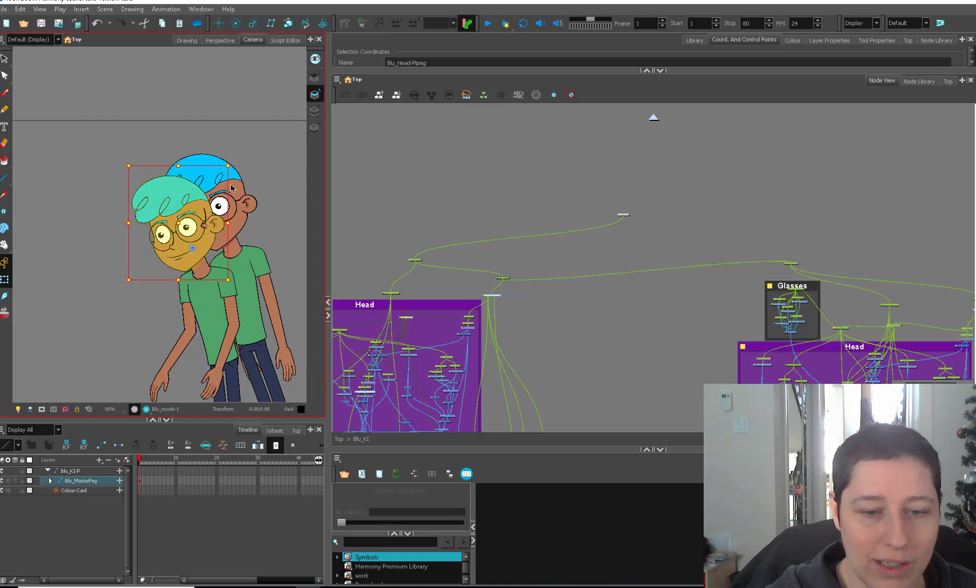
pyautogui.moveTo(240, 172); pyautogui.dragTo(230, 164)
pyautogui.click(203, 238)
pyautogui.press('b')
pyautogui.press('b')
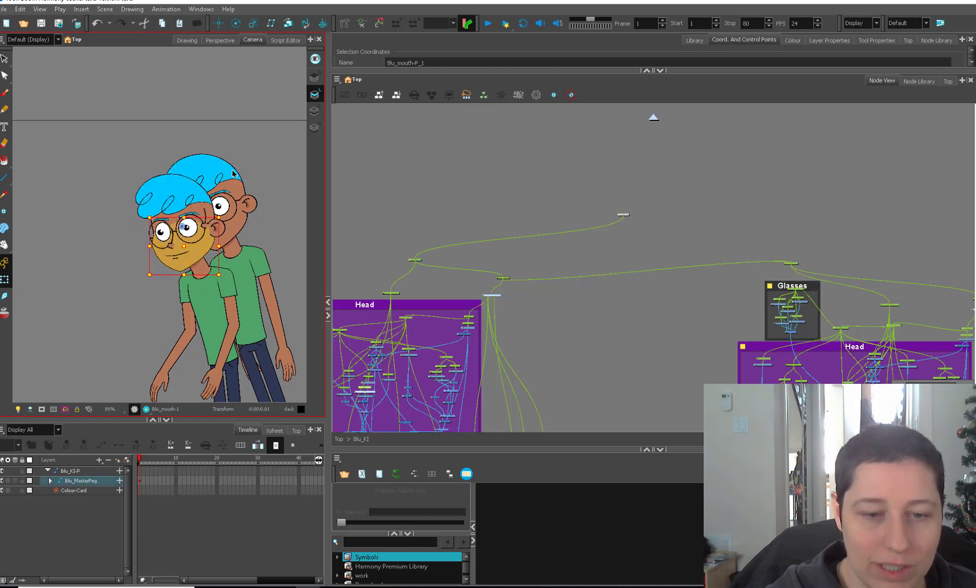
pyautogui.moveTo(203, 237); pyautogui.dragTo(200, 238)
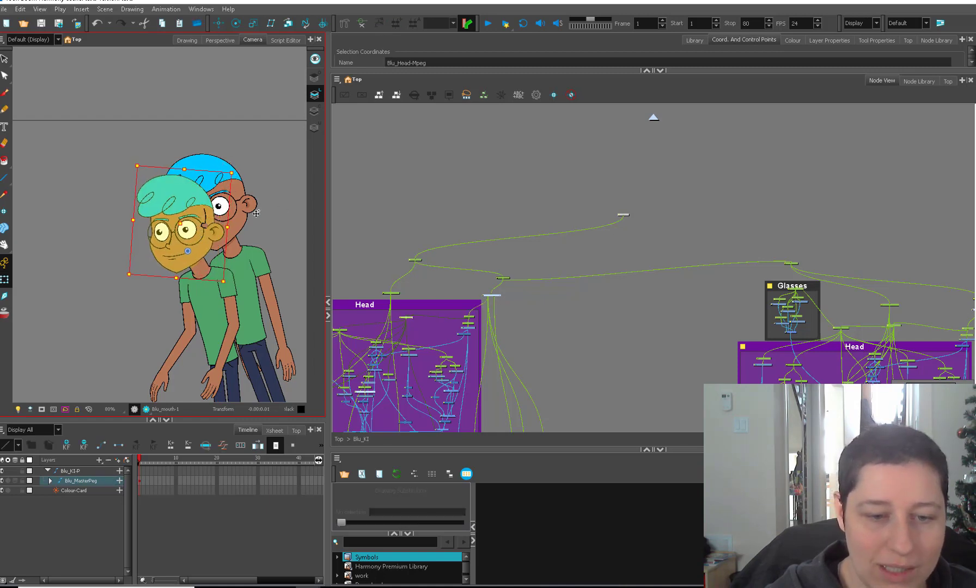
# Rotate the second character by Blu_MasterPeg_1 so it stands more upright behind the first.
pyautogui.click(250, 281)
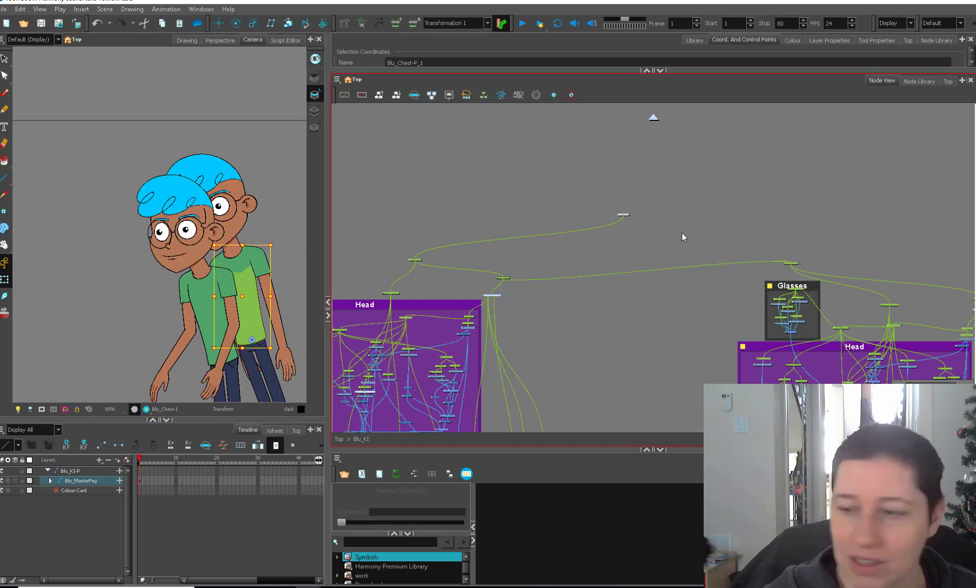
pyautogui.click(795, 263)
pyautogui.press('1')
pyautogui.press('1')
pyautogui.moveTo(279, 226); pyautogui.dragTo(264, 223)
# Adjust the tilt of the second character's head and neck slightly with Blu_Neck-P_1.
pyautogui.click(210, 240)
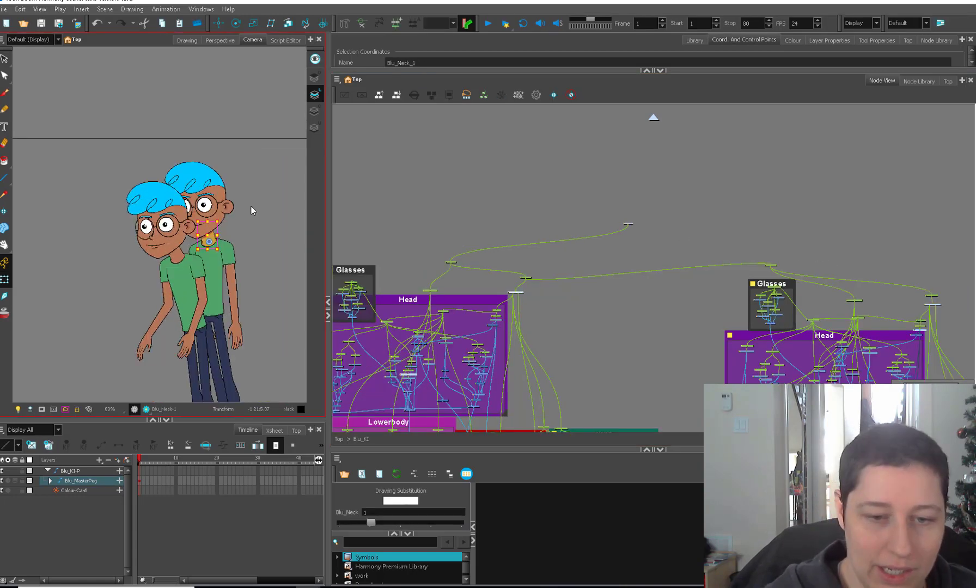
pyautogui.press('b')
pyautogui.moveTo(243, 157); pyautogui.dragTo(248, 160)
pyautogui.press('2')
pyautogui.moveTo(243, 245); pyautogui.dragTo(282, 284)
pyautogui.press('2')
pyautogui.press('1')
pyautogui.press('1')
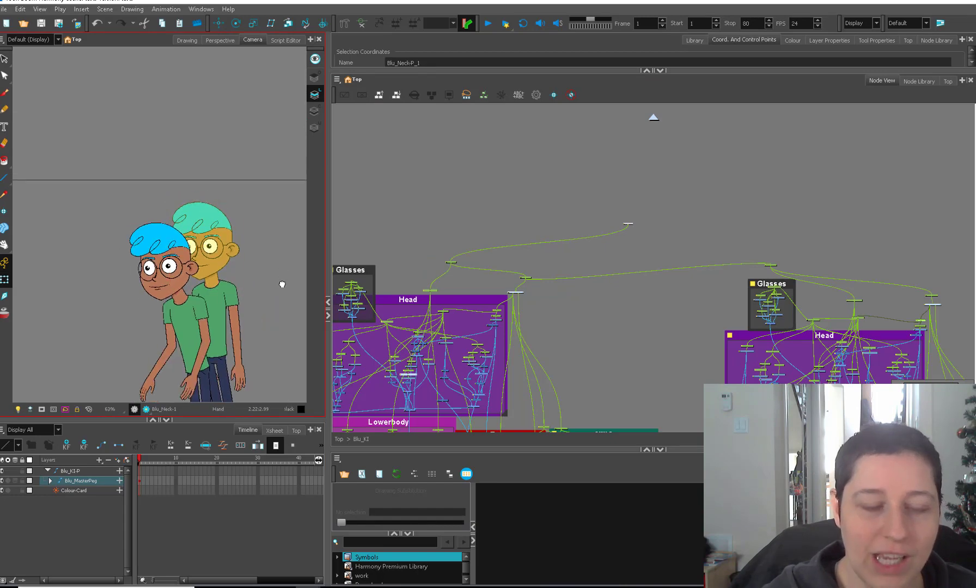
pyautogui.press('2')
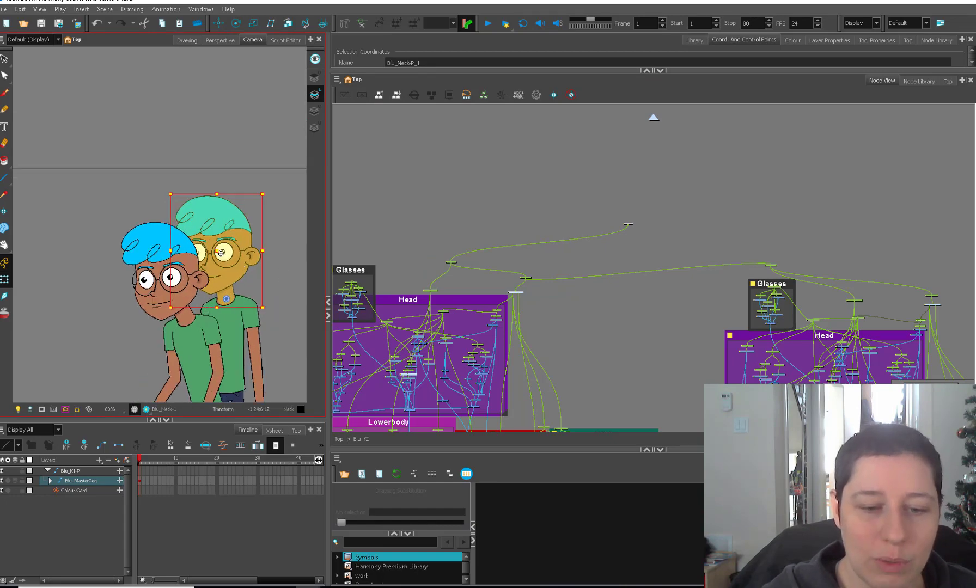
# Reconnect the second character's Head and Hair outputs from its own composite to the first character's composite.
pyautogui.click(603, 349)
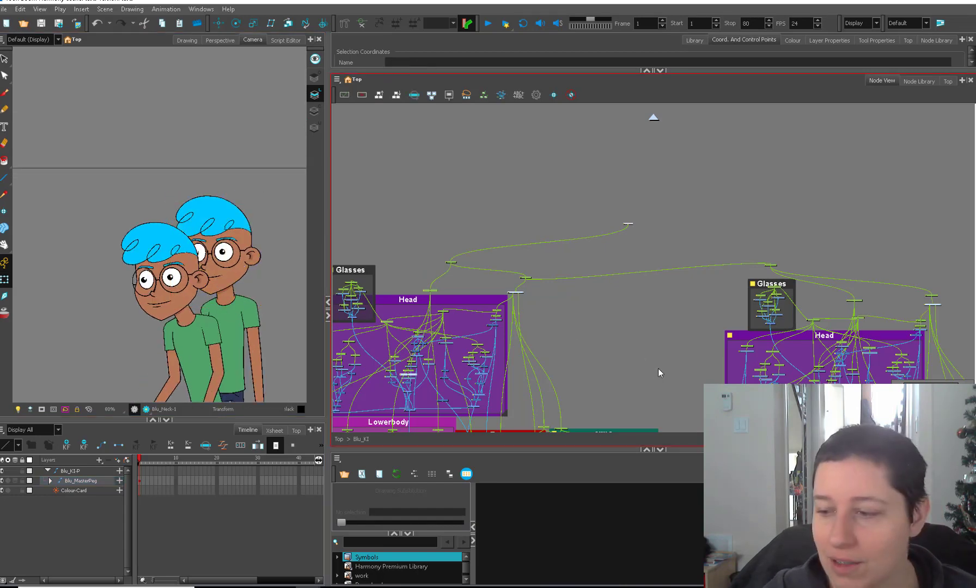
pyautogui.moveTo(836, 423); pyautogui.dragTo(759, 311)
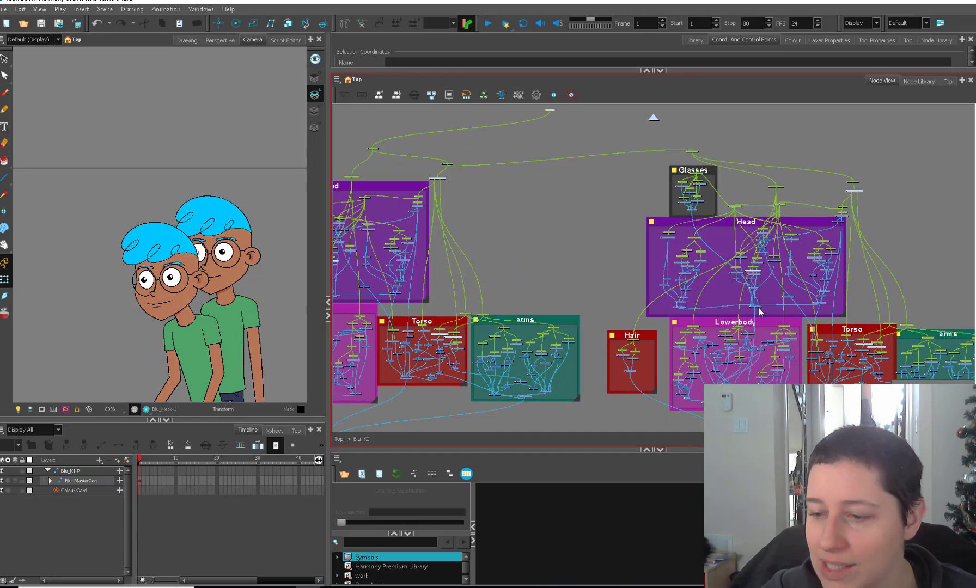
pyautogui.click(757, 310)
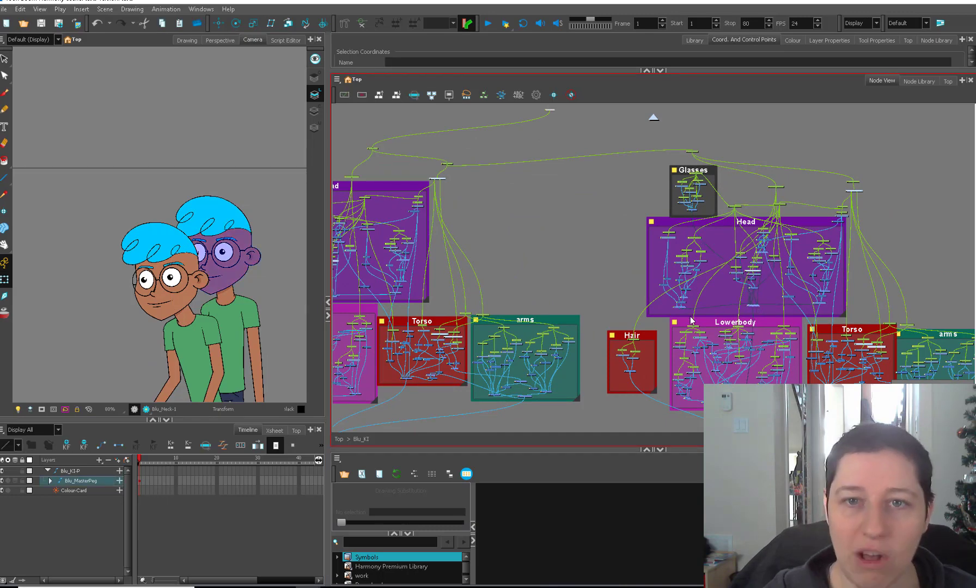
pyautogui.moveTo(760, 324); pyautogui.dragTo(841, 278)
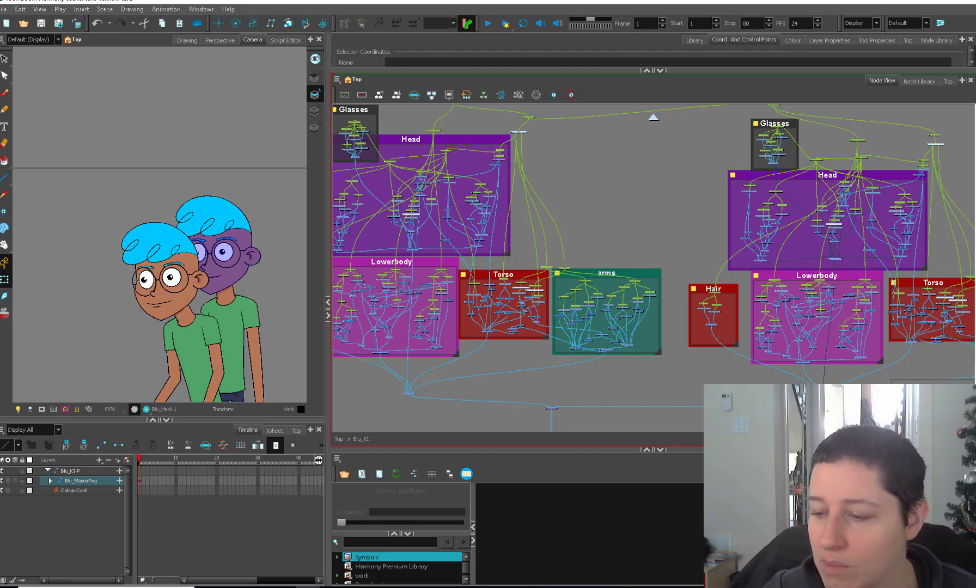
pyautogui.moveTo(821, 388); pyautogui.dragTo(405, 401)
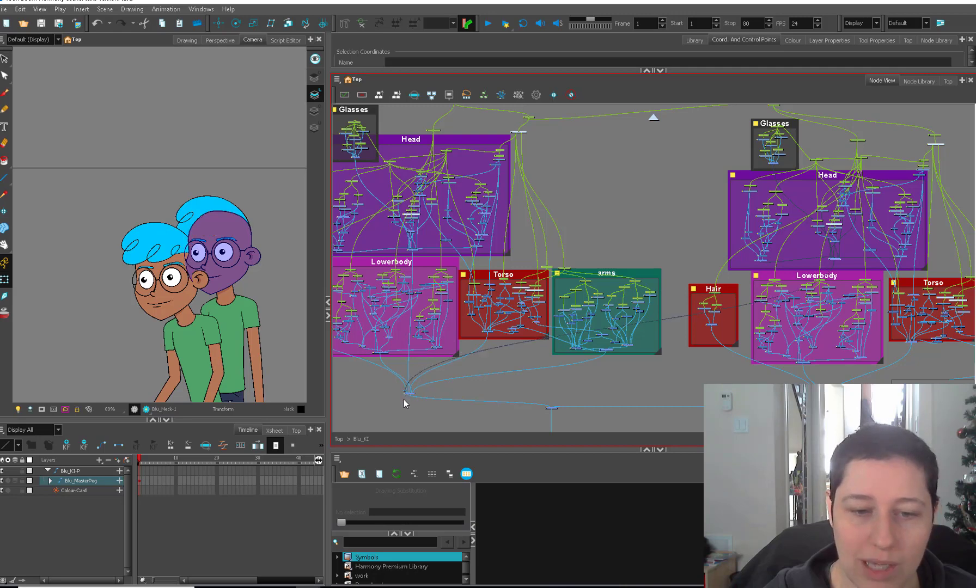
pyautogui.moveTo(820, 387); pyautogui.dragTo(404, 394)
# Set the z position of the second character's head peg Blu_Head-Mpeg_1 to 0.001.
pyautogui.click(240, 294)
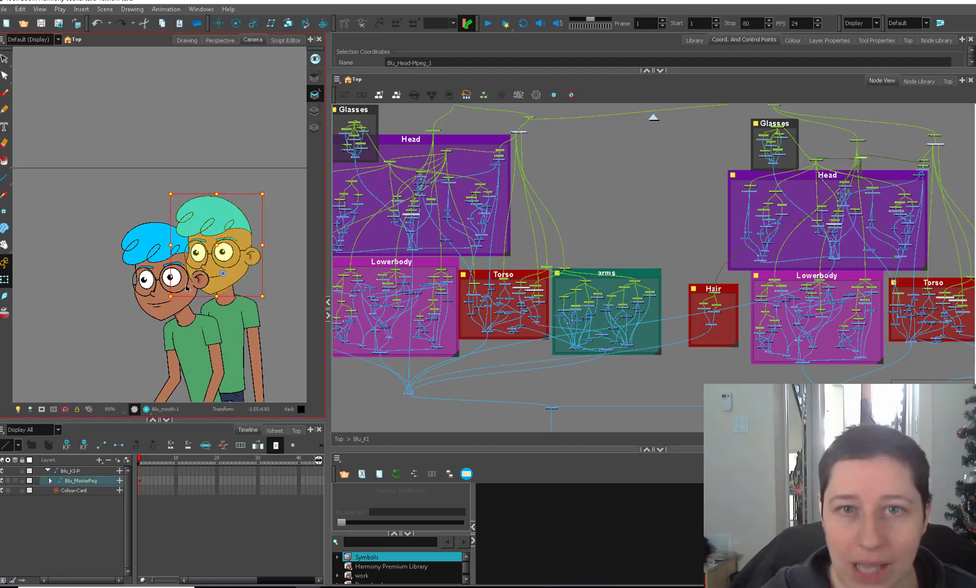
pyautogui.click(709, 79)
pyautogui.moveTo(707, 71); pyautogui.dragTo(399, 162)
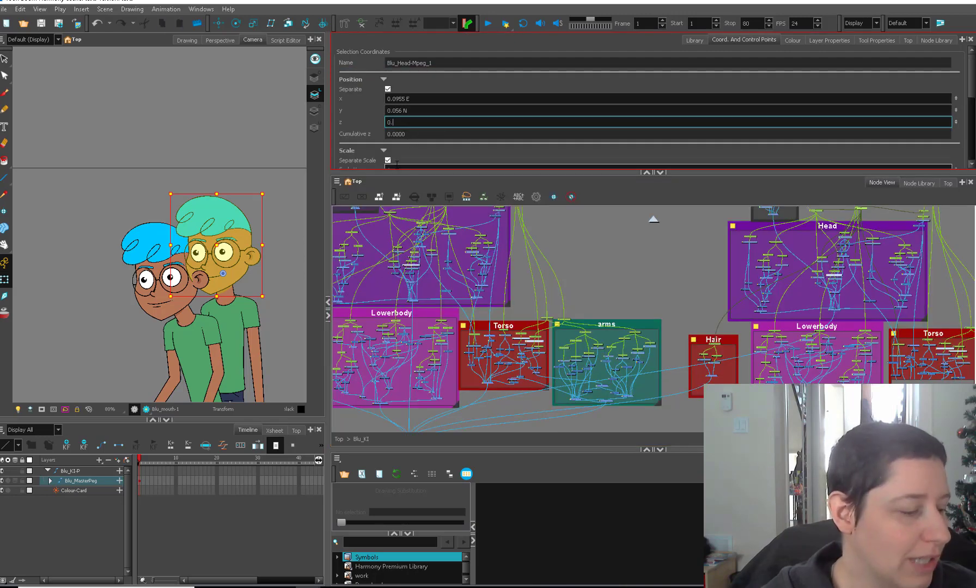
pyautogui.click(625, 272)
# Adjust the tilt of the second character's head slightly toward the front character with the head peg.
pyautogui.click(234, 296)
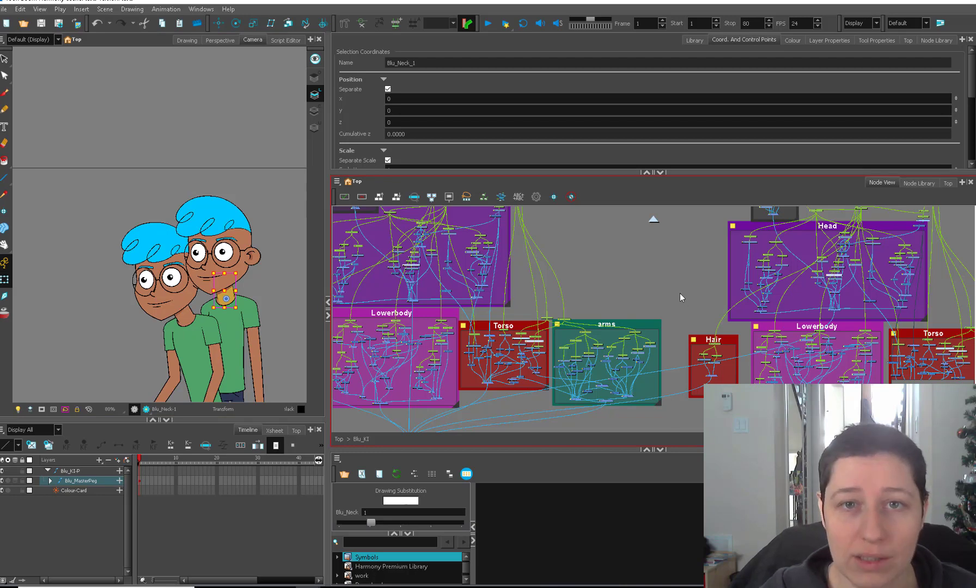
pyautogui.press('b')
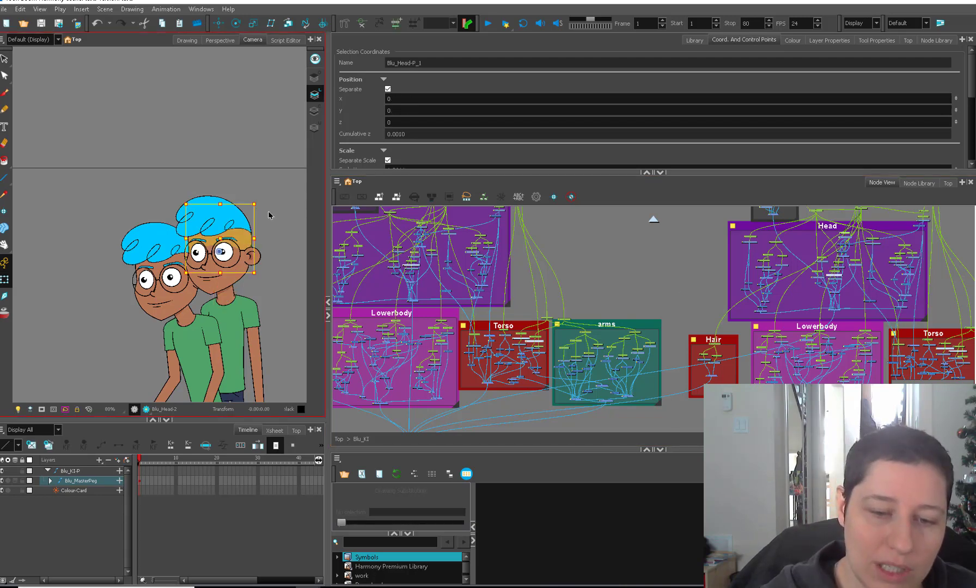
pyautogui.moveTo(272, 192)
pyautogui.mouseDown()
pyautogui.moveTo(280, 203)
pyautogui.moveTo(256, 189)
pyautogui.moveTo(265, 201)
pyautogui.mouseUp()
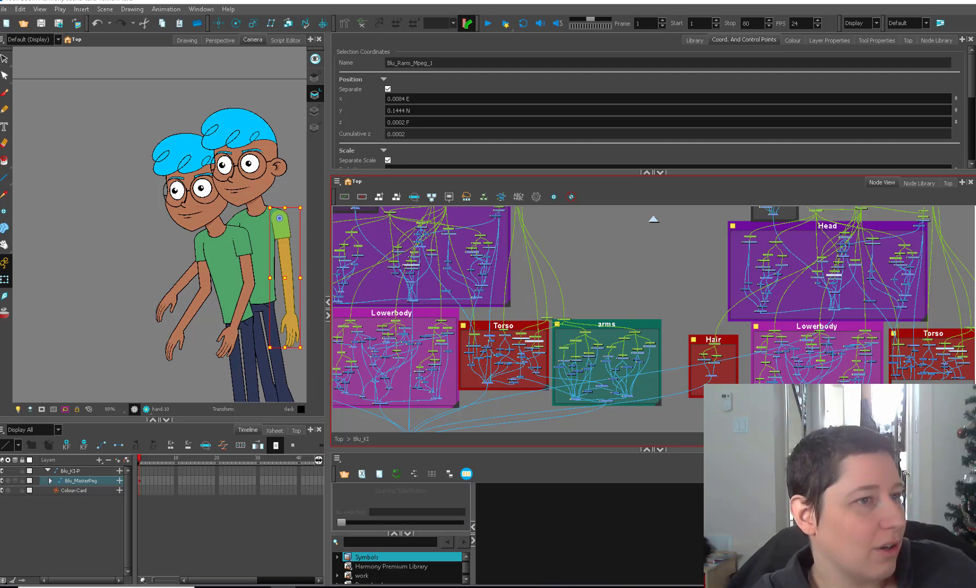
# Switch to the browser and examine Google image results for "piggy back ride", enlarging one photo as a pose reference.
pyautogui.hotkey('alt', 'Tab')
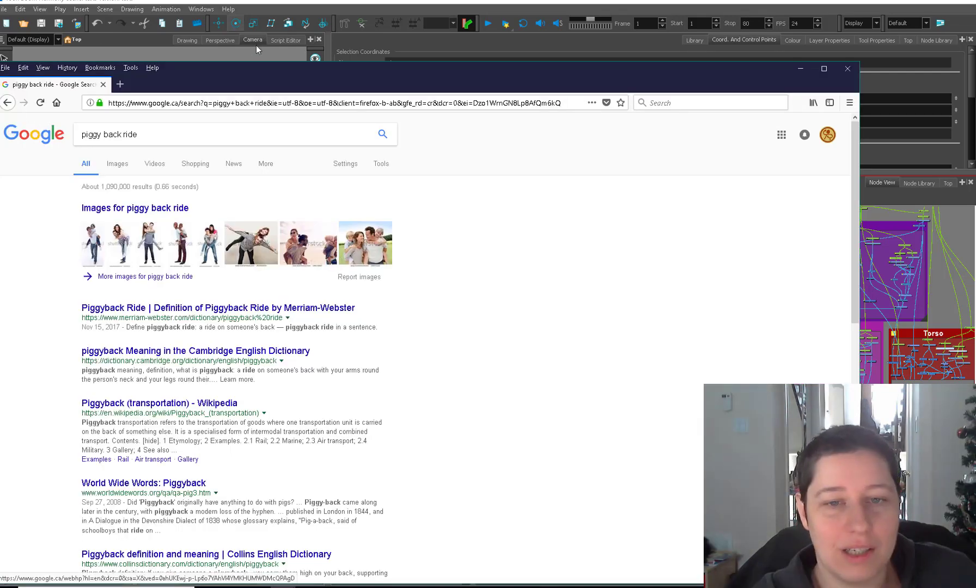
pyautogui.moveTo(272, 83); pyautogui.dragTo(406, 15)
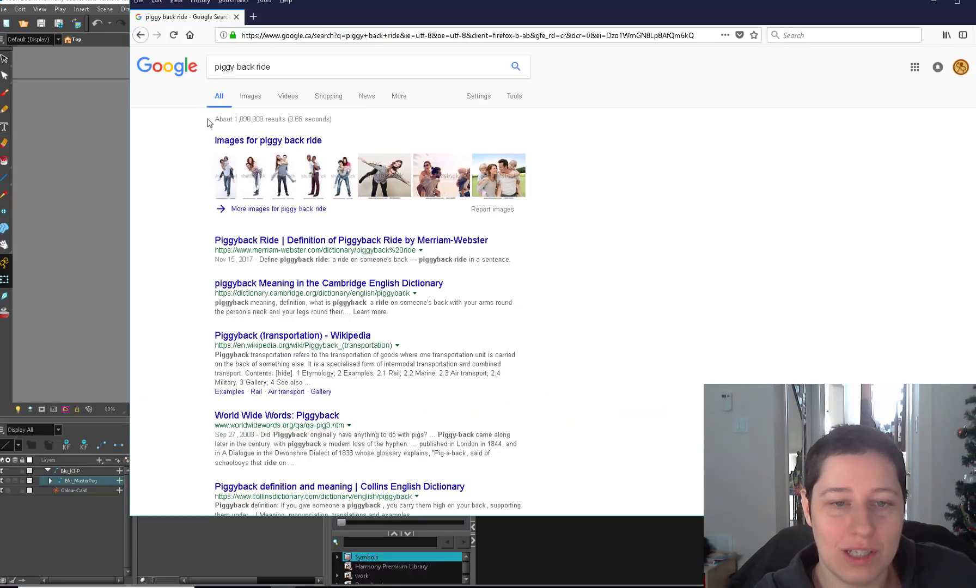
pyautogui.click(250, 97)
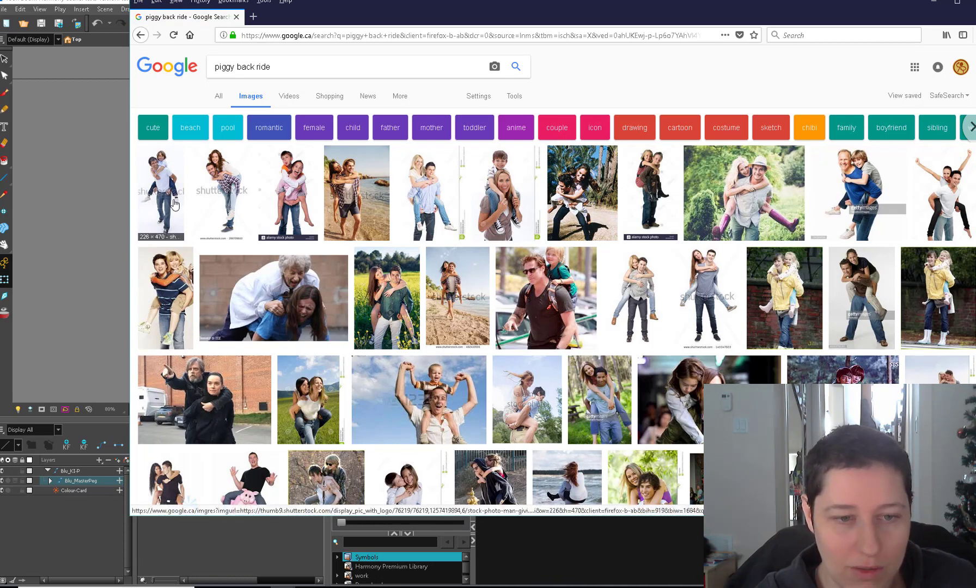
pyautogui.scroll(-2, 299, 285)
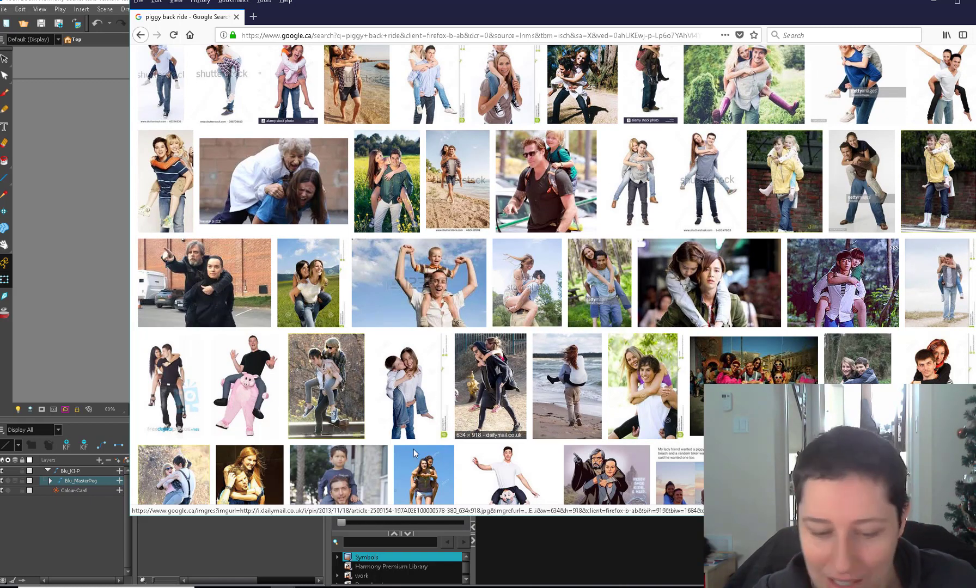
pyautogui.scroll(-2, 523, 414)
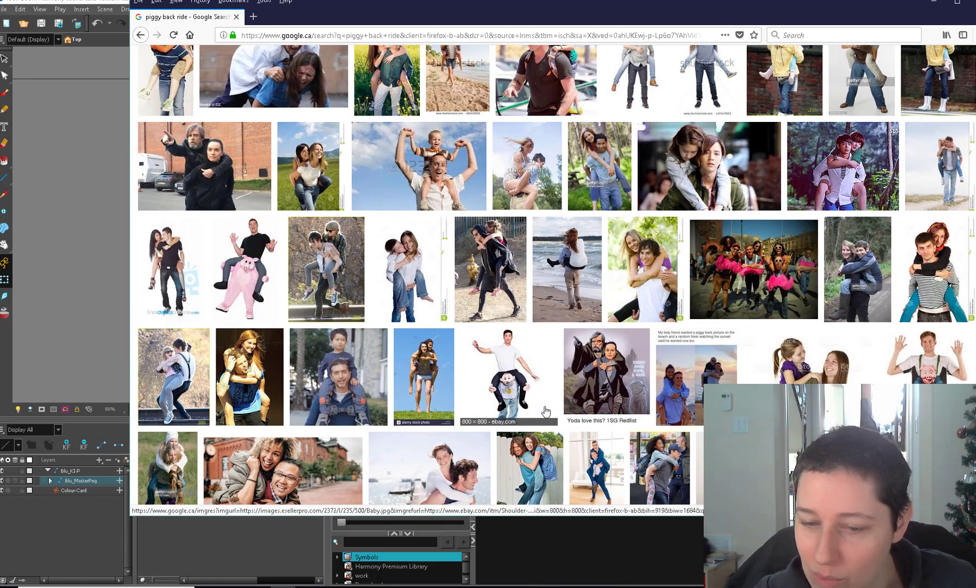
pyautogui.scroll(3, 545, 411)
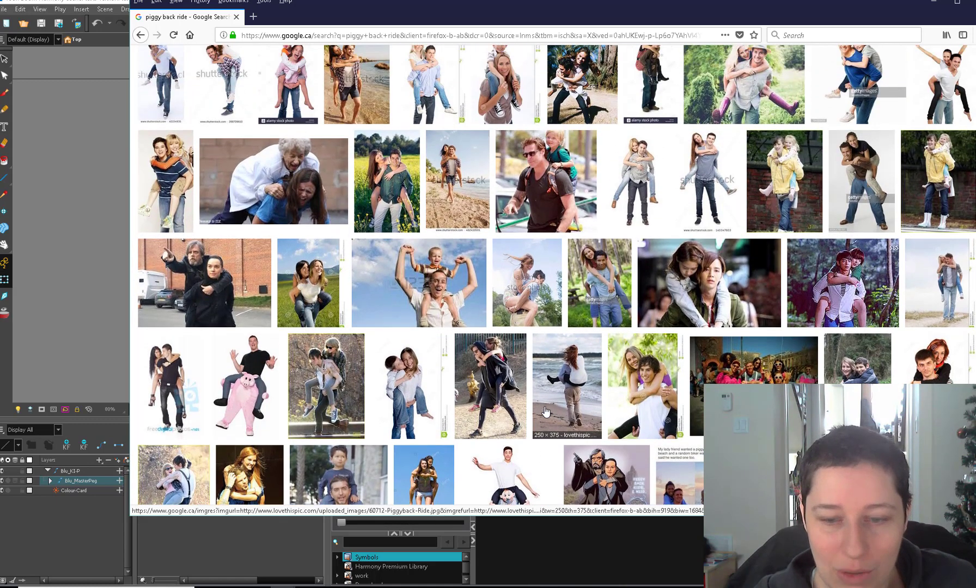
pyautogui.scroll(-1, 517, 392)
pyautogui.scroll(1, 488, 375)
pyautogui.click(246, 348)
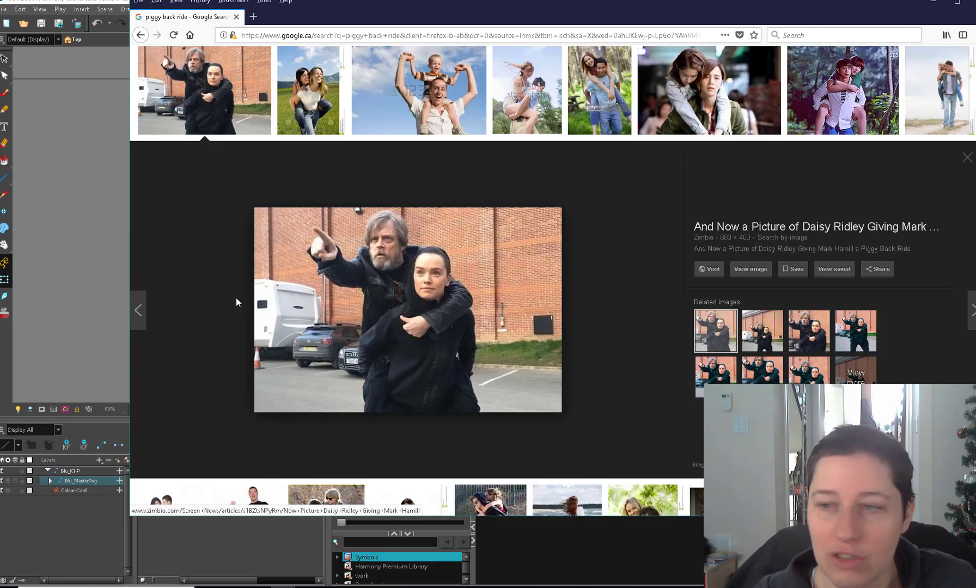
pyautogui.click(934, 4)
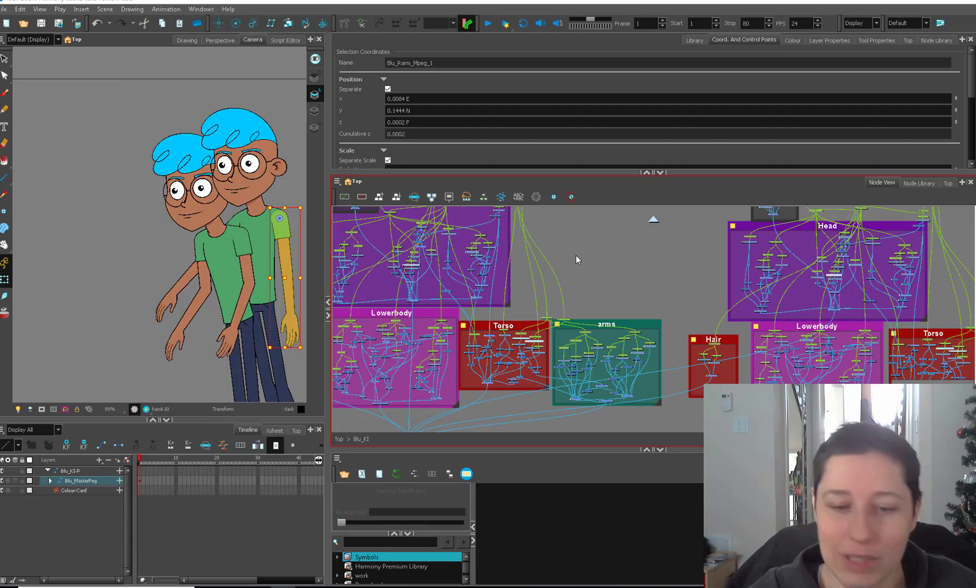
# Bend the second character's right forearm and rotate the whole arm so it reaches across the front character's chest.
pyautogui.click(321, 297)
pyautogui.click(287, 325)
pyautogui.moveTo(314, 339); pyautogui.dragTo(193, 315)
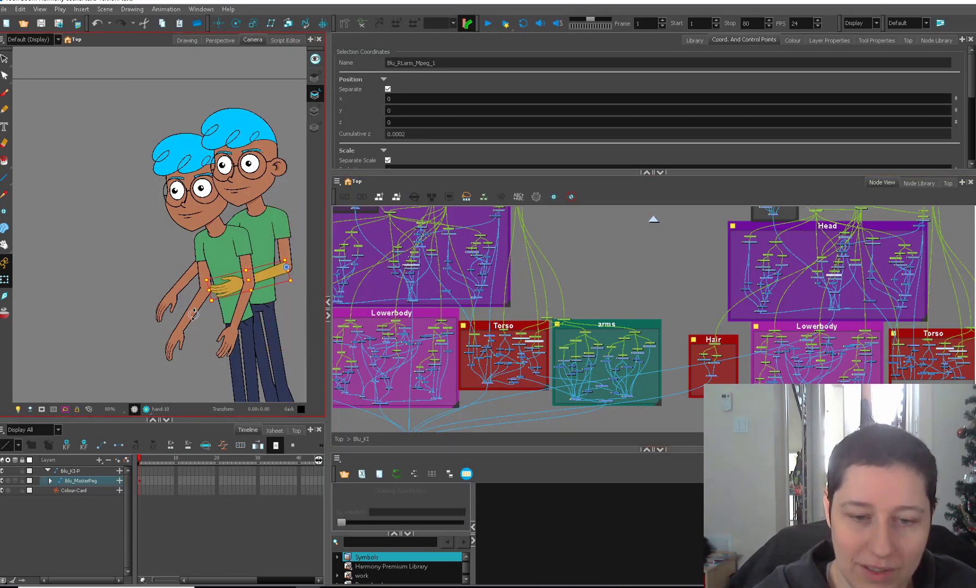
pyautogui.scroll(2, 307, 290)
pyautogui.moveTo(279, 322); pyautogui.dragTo(174, 306)
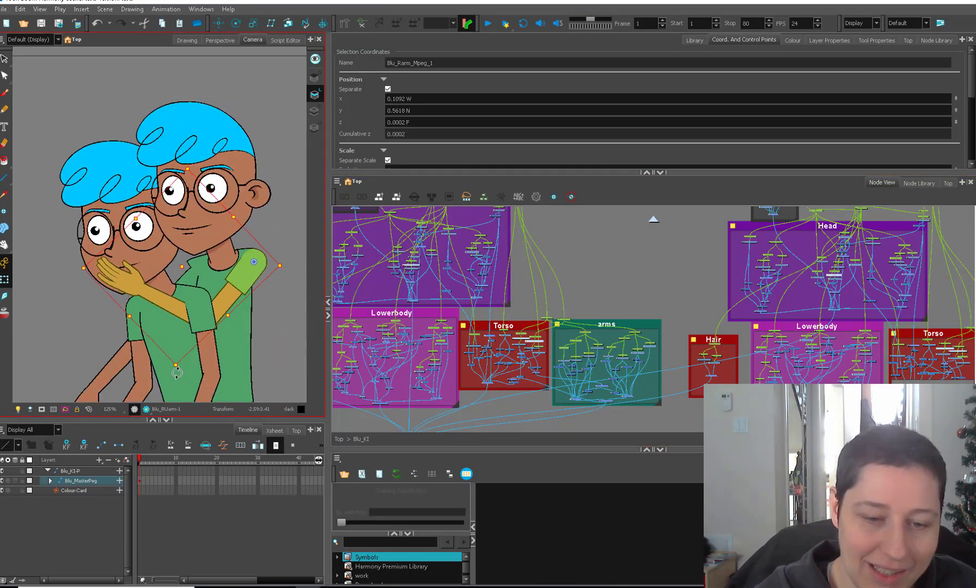
pyautogui.click(176, 307)
pyautogui.press('b')
pyautogui.moveTo(213, 243); pyautogui.dragTo(138, 257)
pyautogui.press('b')
pyautogui.scroll(-1, 266, 326)
# Reconnect the second character's right arm output to the first character's composite in the node network.
pyautogui.middleClick(751, 377)
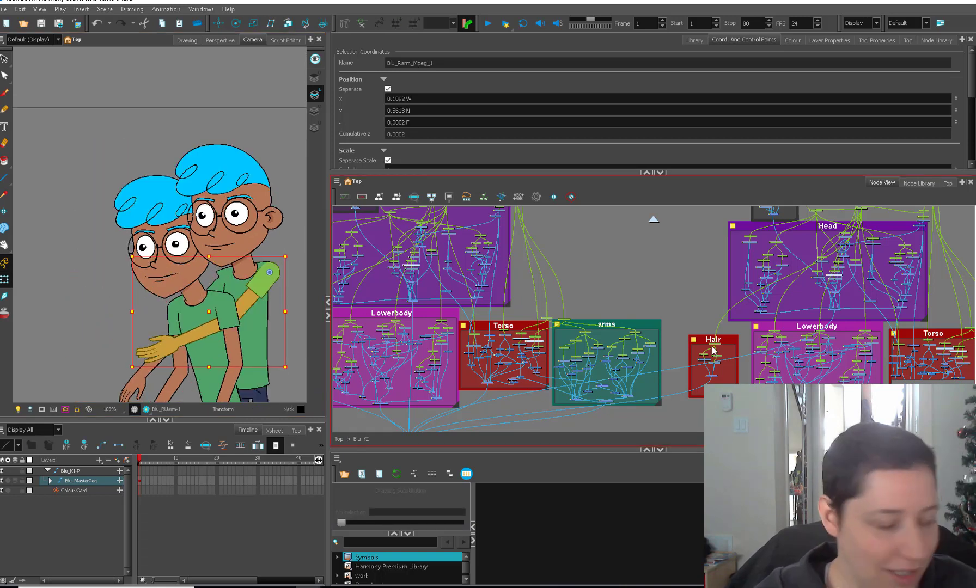
pyautogui.press('o')
pyautogui.moveTo(810, 359); pyautogui.dragTo(845, 324)
pyautogui.scroll(1, 671, 364)
pyautogui.moveTo(671, 363); pyautogui.dragTo(422, 339)
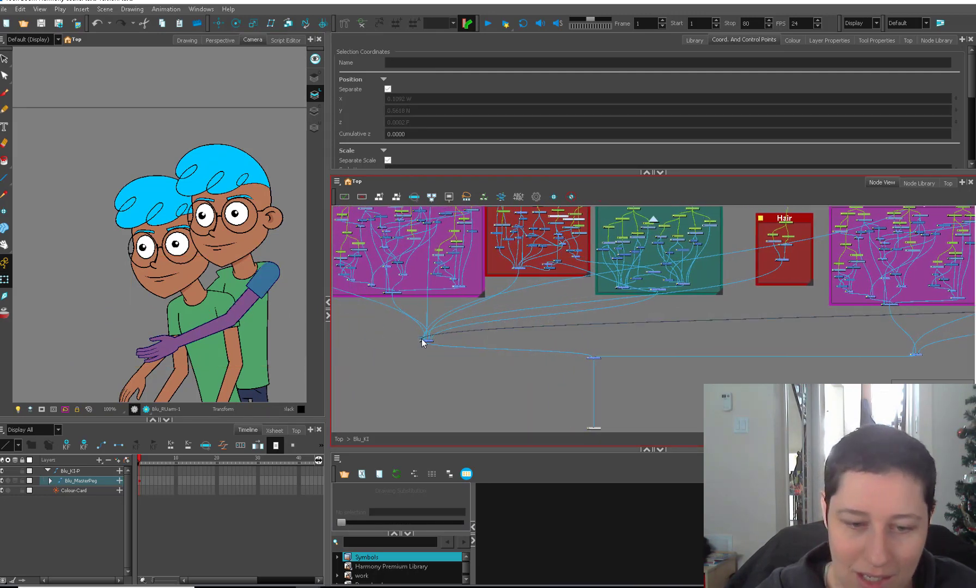
# Refine the second character's right arm so its hand rests on the front character's chest, and reset the camera view rotation.
pyautogui.click(157, 334)
pyautogui.moveTo(190, 366); pyautogui.dragTo(146, 327)
pyautogui.click(154, 334)
pyautogui.press('b')
pyautogui.press('b')
pyautogui.click(173, 332)
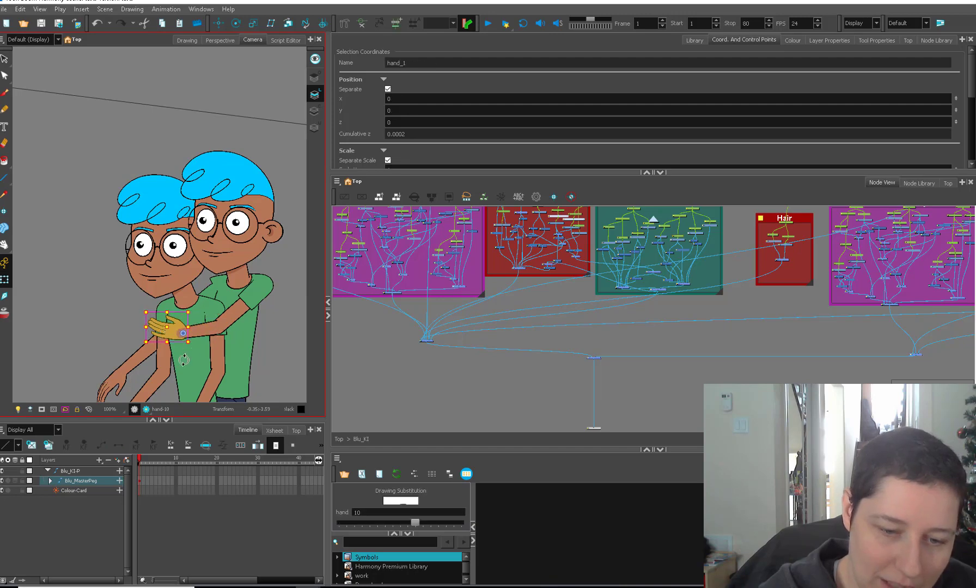
pyautogui.click(195, 352)
pyautogui.hotkey('shift', 'x')
pyautogui.press('1')
pyautogui.press('2')
pyautogui.press('2')
pyautogui.click(177, 344)
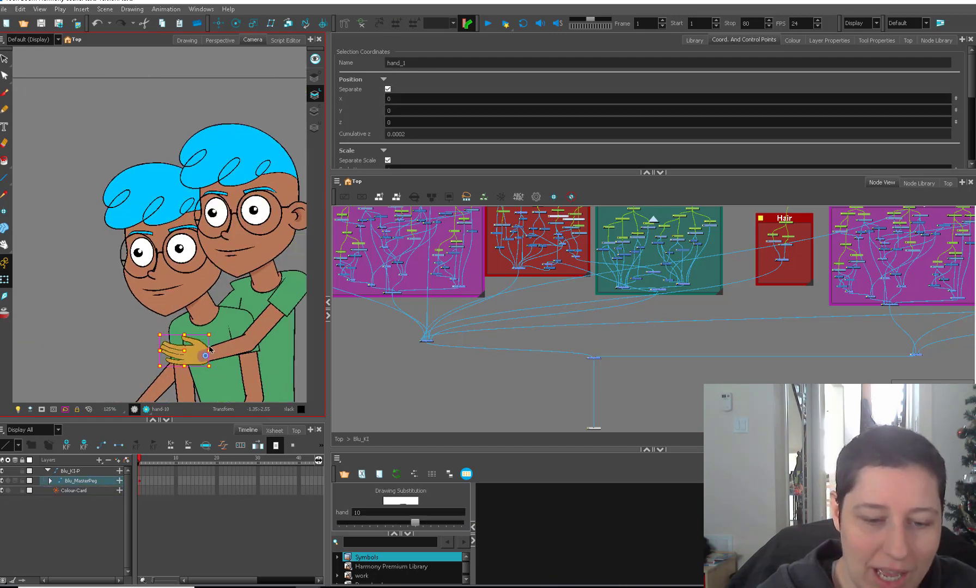
# Rotate the second character's left arm by Blu_Larm_Mpeg_1 so it stretches forward past the front character.
pyautogui.moveTo(235, 364); pyautogui.dragTo(234, 318)
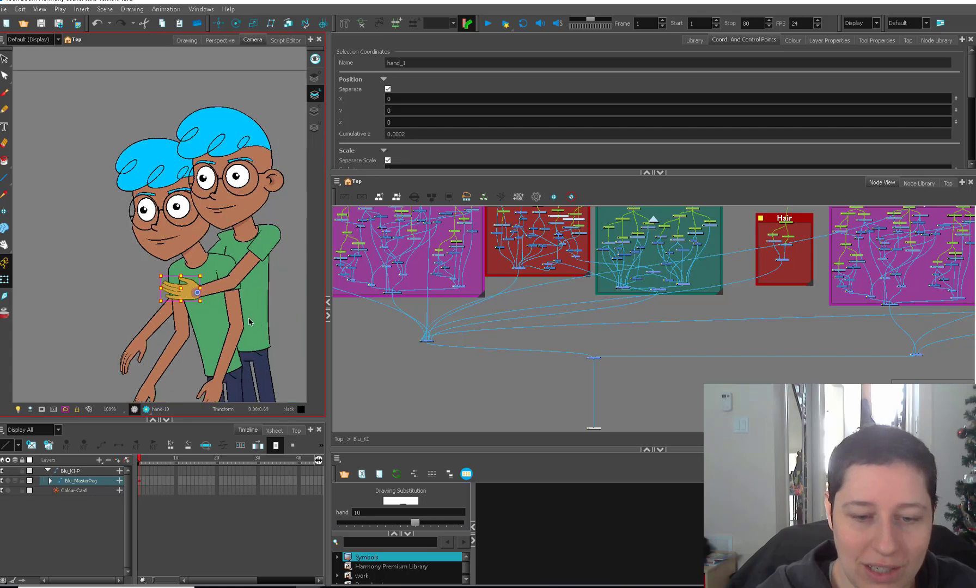
pyautogui.press('2')
pyautogui.press('1')
pyautogui.press('1')
pyautogui.press('1')
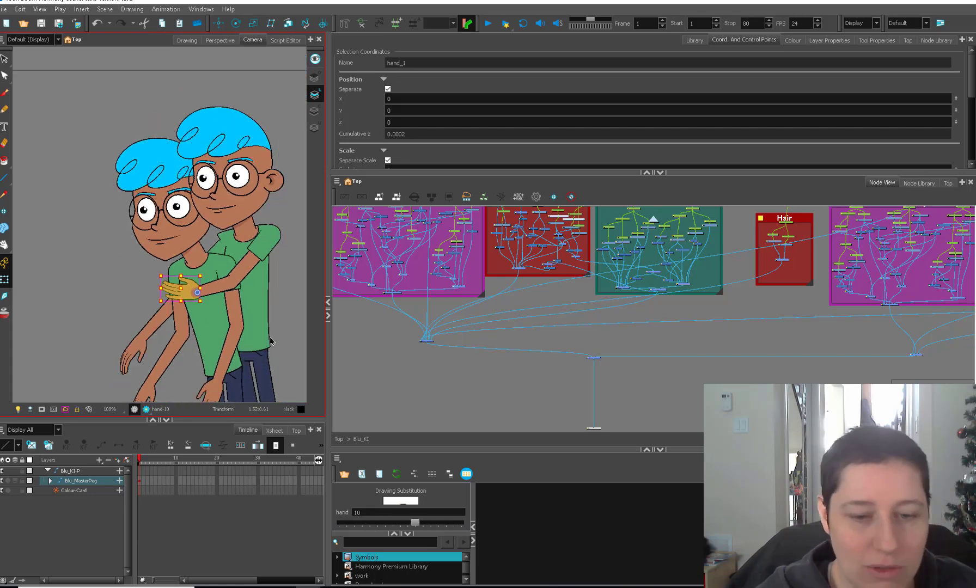
pyautogui.click(279, 320)
pyautogui.moveTo(278, 320); pyautogui.dragTo(273, 377)
pyautogui.press('2')
pyautogui.click(226, 317)
pyautogui.press('b')
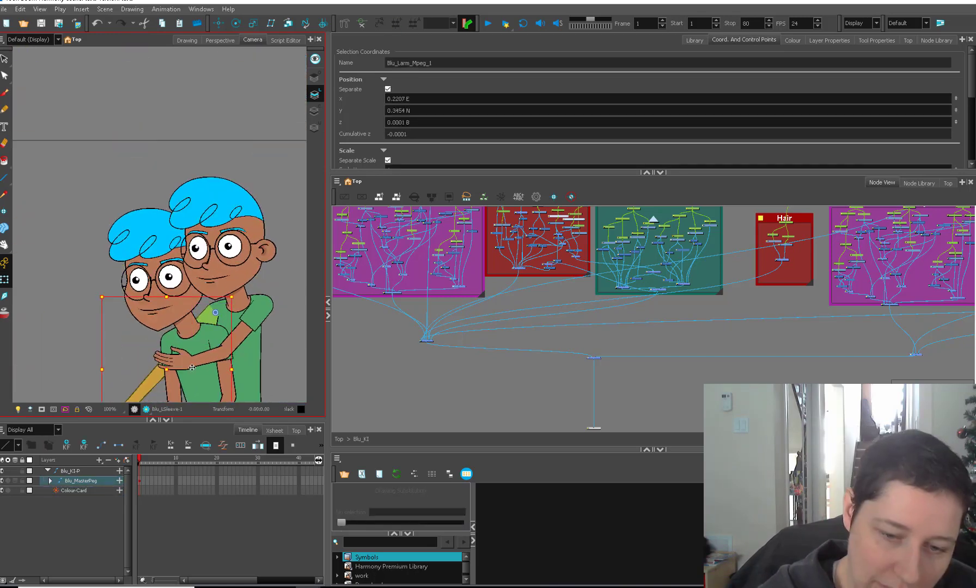
pyautogui.press('1')
pyautogui.press('1')
pyautogui.moveTo(211, 367); pyautogui.dragTo(163, 365)
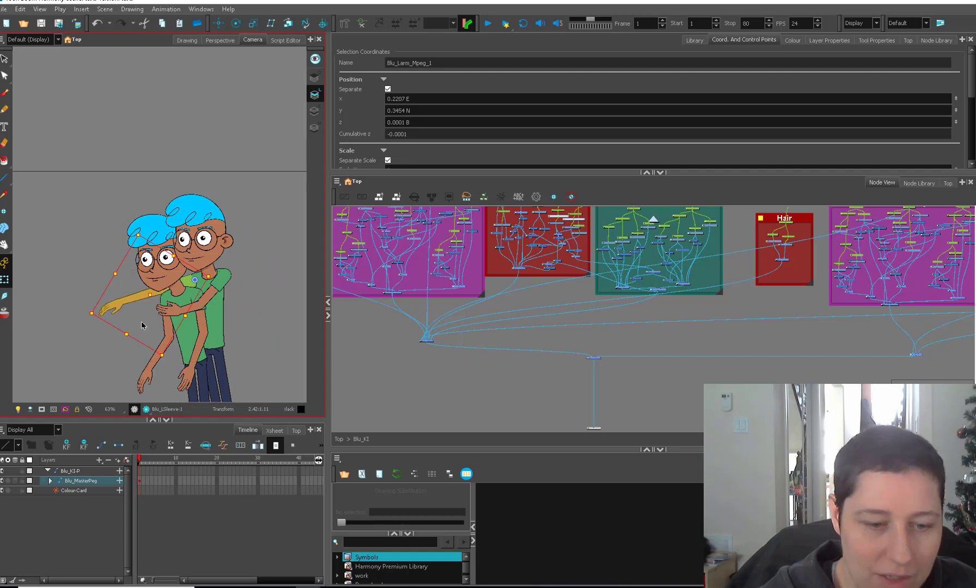
# Try different drawings for the outstretched left hand and set its drawing substitution to 11.
pyautogui.click(113, 307)
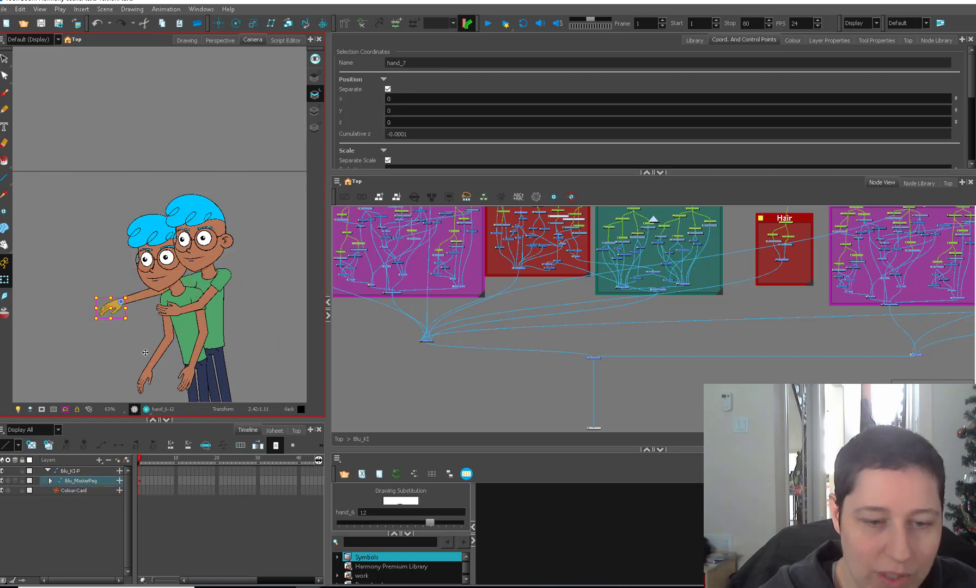
pyautogui.press(']')
pyautogui.press('[')
pyautogui.press('[')
pyautogui.press('[')
pyautogui.press(']')
pyautogui.press(']')
pyautogui.press(']')
pyautogui.press(']')
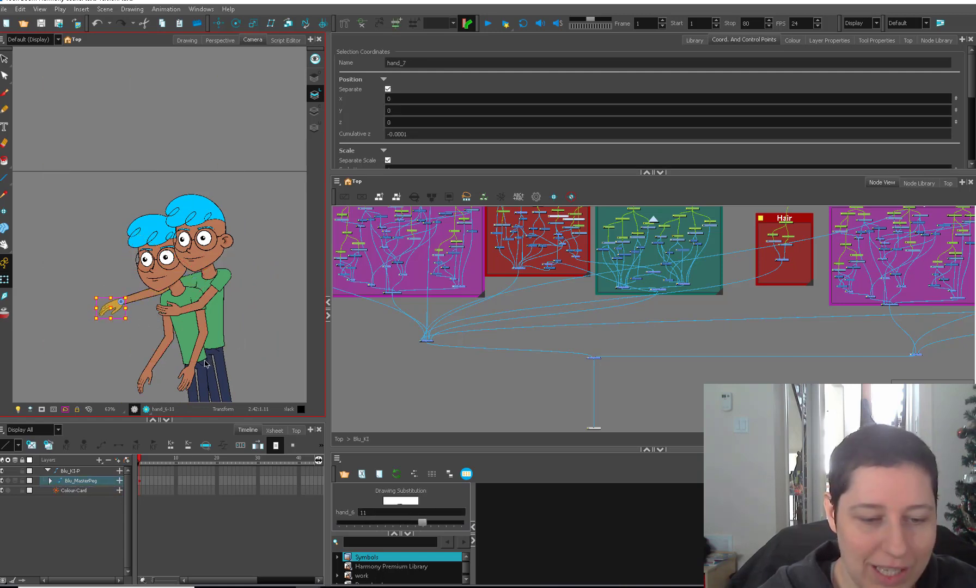
# Raise the second character's outstretched left arm closer to horizontal.
pyautogui.click(133, 299)
pyautogui.press('b')
pyautogui.moveTo(169, 316); pyautogui.dragTo(160, 322)
pyautogui.click(255, 344)
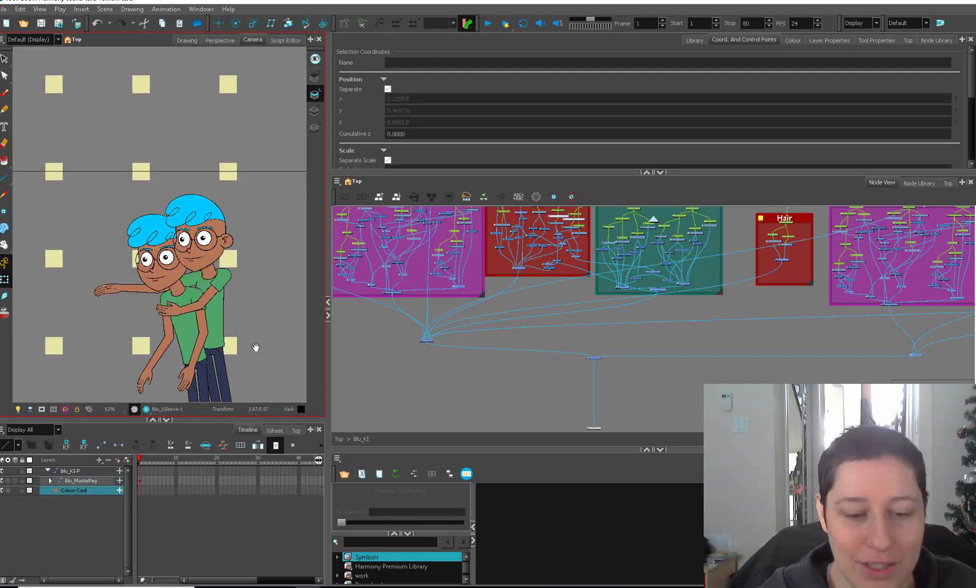
# Show the deformer controls of the second character's chest and bend the torso slightly toward the front character.
pyautogui.moveTo(255, 355); pyautogui.dragTo(273, 307)
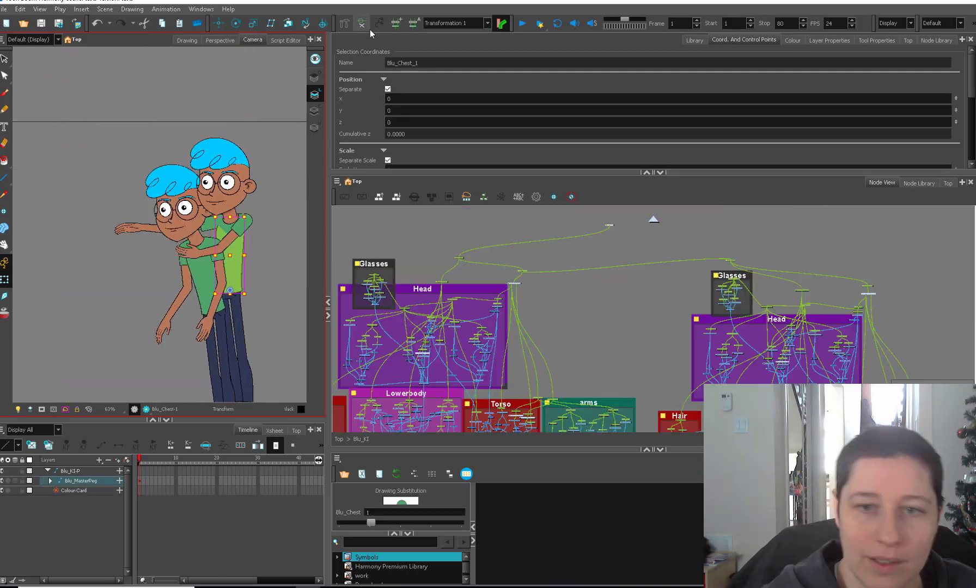
pyautogui.click(361, 23)
pyautogui.click(381, 229)
pyautogui.press('2')
pyautogui.press('2')
pyautogui.click(243, 214)
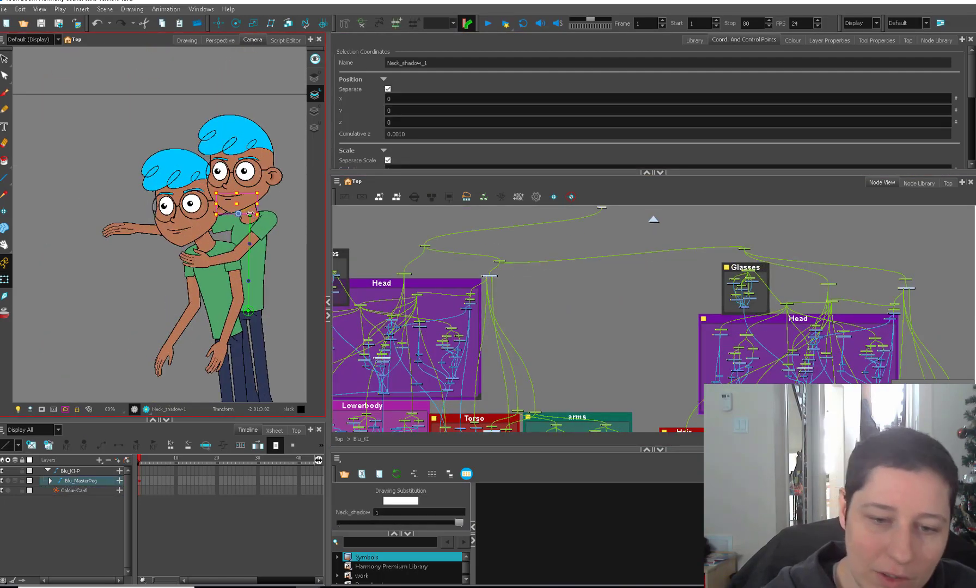
pyautogui.click(394, 238)
pyautogui.moveTo(251, 214); pyautogui.dragTo(244, 279)
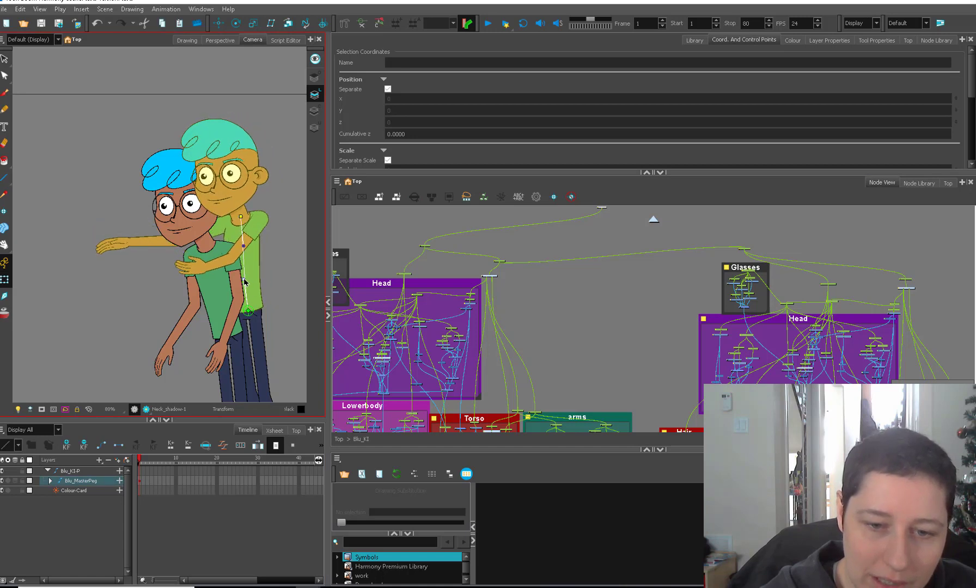
pyautogui.moveTo(241, 217); pyautogui.dragTo(246, 224)
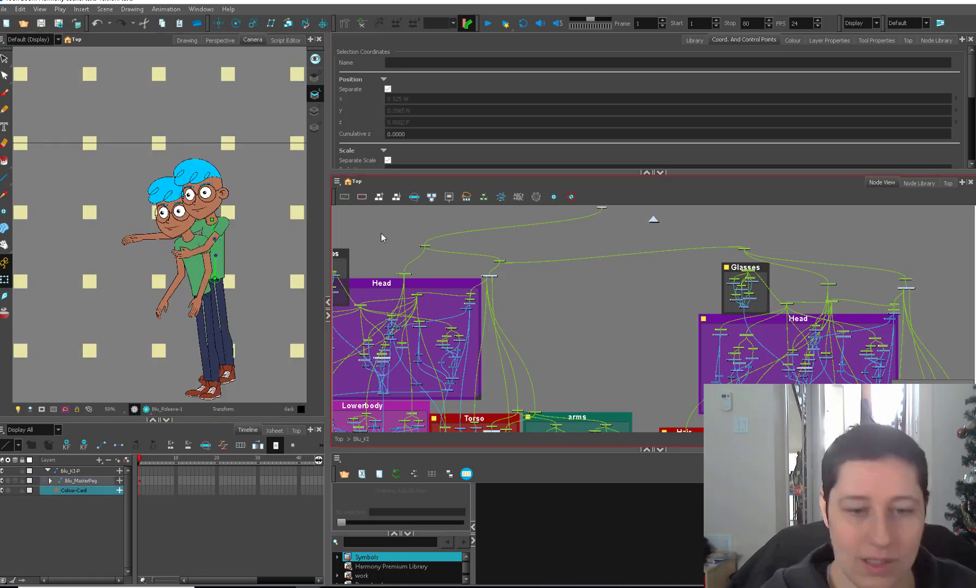
# Pose the second character's right leg raised and bent at the knee, undoing an unwanted change.
pyautogui.click(380, 233)
pyautogui.click(231, 376)
pyautogui.moveTo(247, 390); pyautogui.dragTo(124, 327)
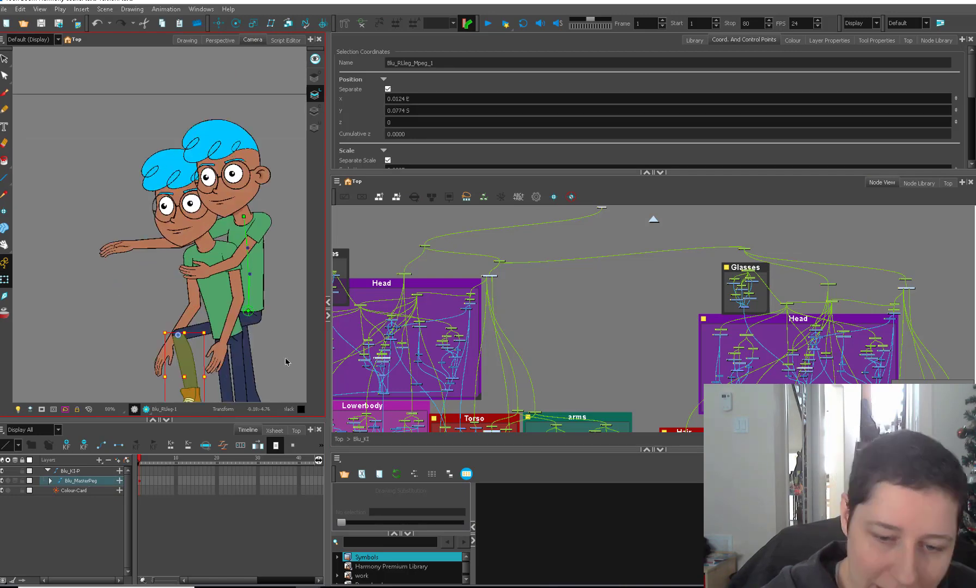
pyautogui.hotkey('ctrl', 'z')
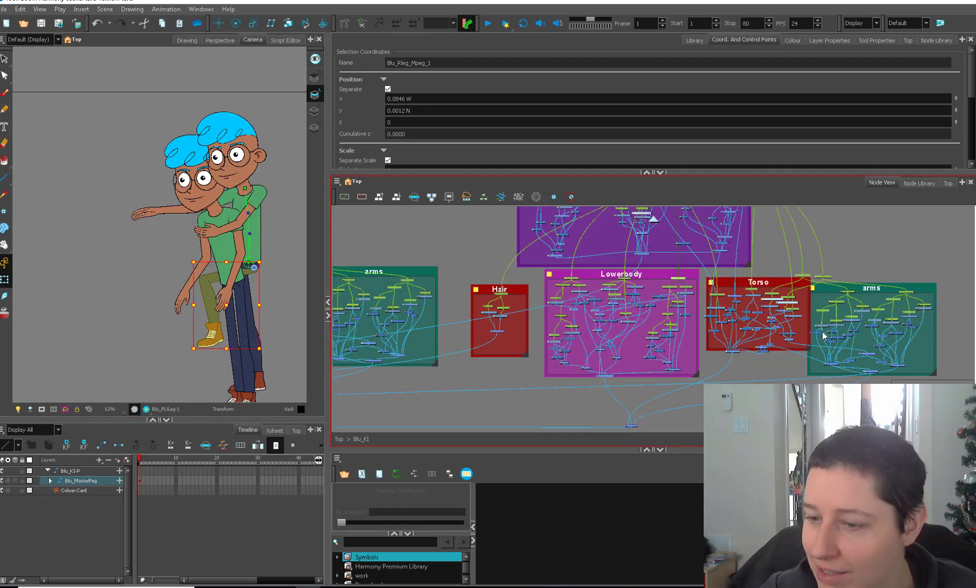
# Detach the second character's right-leg composite from its lower-body composite and connect it to the first character's main composite.
pyautogui.scroll(5, 583, 348)
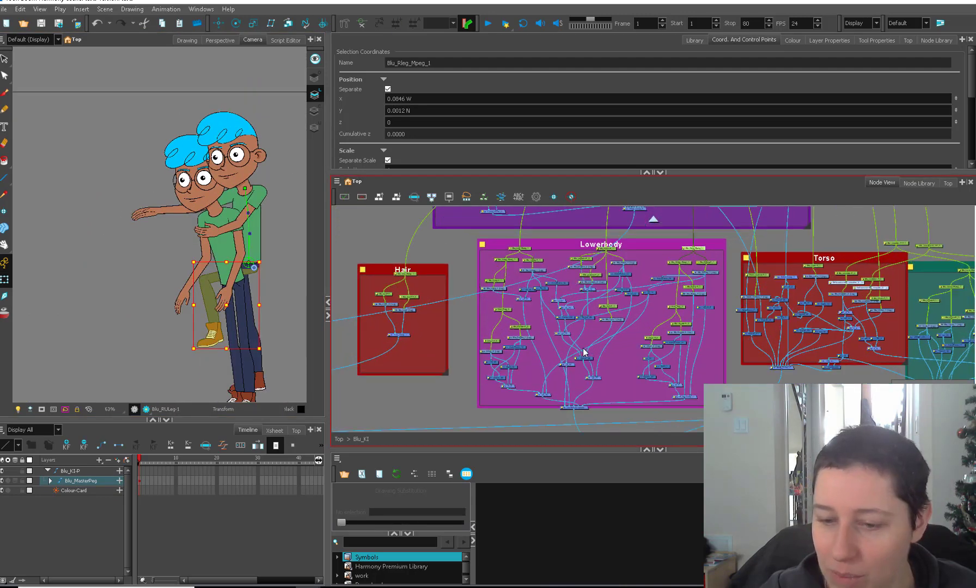
pyautogui.moveTo(506, 362); pyautogui.dragTo(515, 312)
pyautogui.moveTo(557, 173); pyautogui.dragTo(558, 133)
pyautogui.scroll(2, 575, 316)
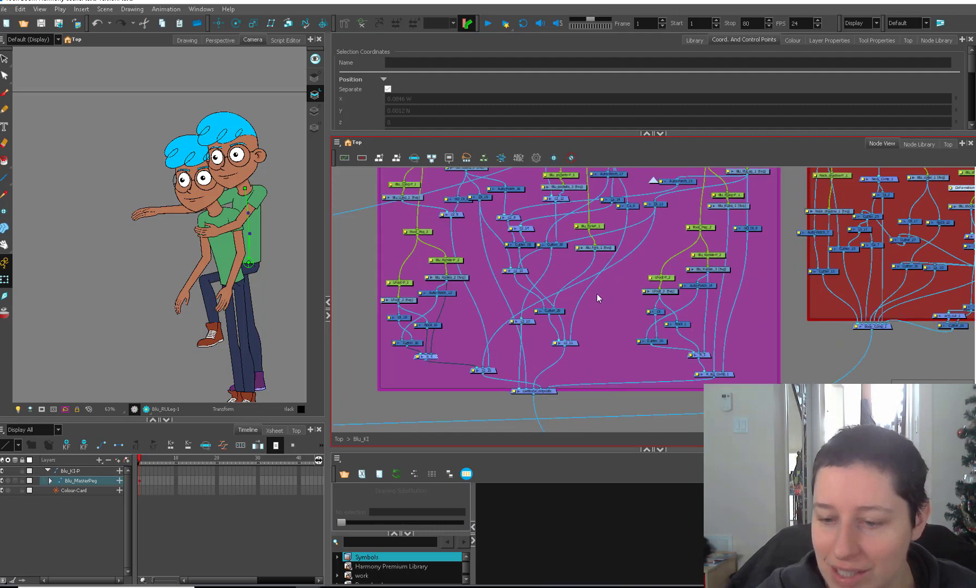
pyautogui.moveTo(538, 246)
pyautogui.mouseDown()
pyautogui.moveTo(515, 339)
pyautogui.moveTo(541, 251)
pyautogui.mouseUp()
pyautogui.click(448, 241)
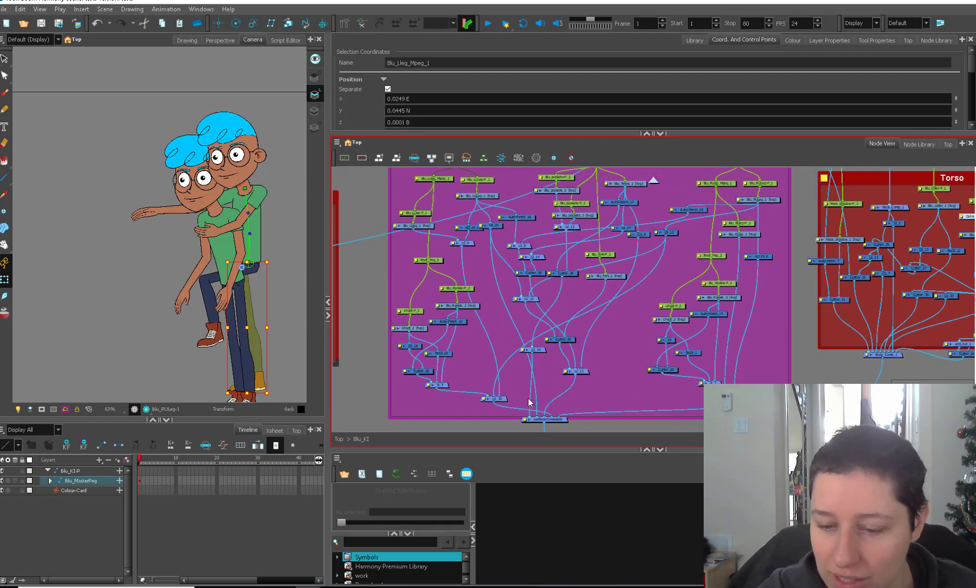
pyautogui.moveTo(501, 400); pyautogui.dragTo(502, 395)
pyautogui.moveTo(722, 402); pyautogui.dragTo(709, 398)
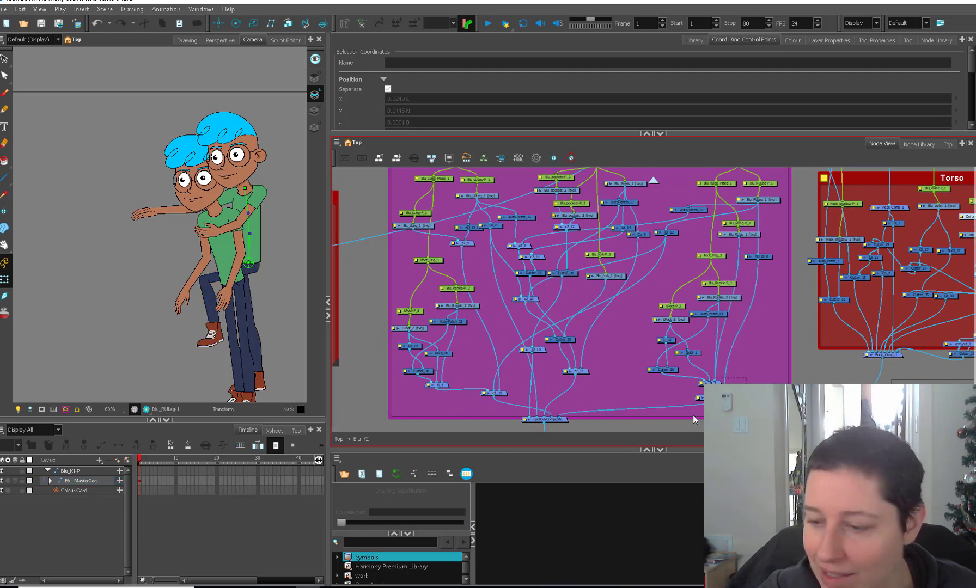
pyautogui.scroll(-5, 907, 252)
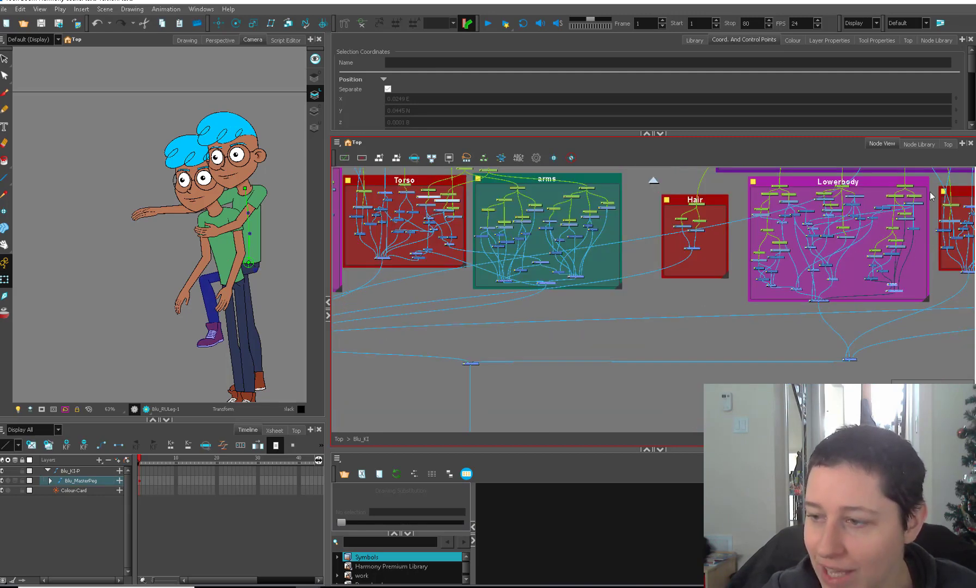
pyautogui.moveTo(825, 304); pyautogui.dragTo(487, 348)
# Reorder the first character's main composite inputs so the second character's right leg sits in front of the torso and lower body.
pyautogui.scroll(5, 474, 374)
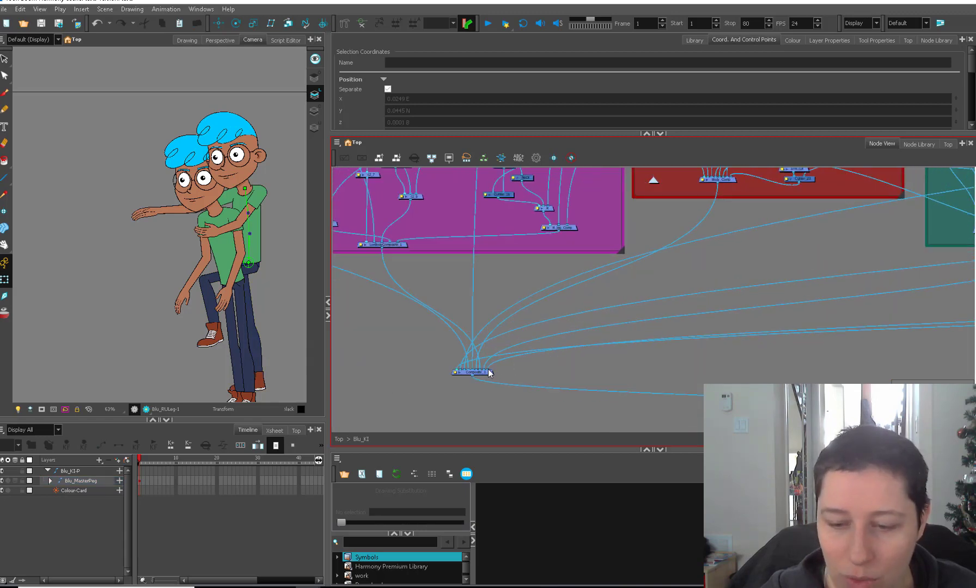
pyautogui.click(238, 281)
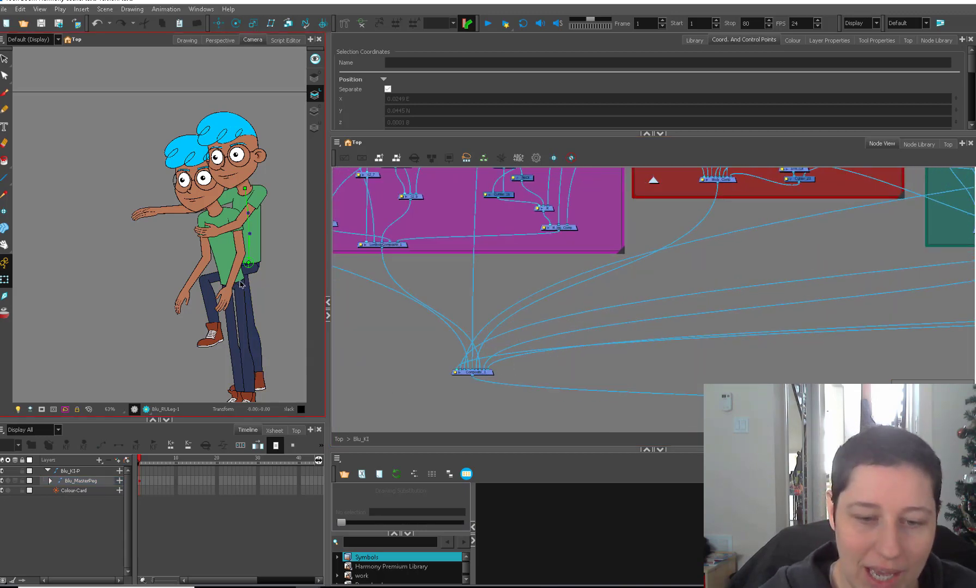
pyautogui.click(252, 287)
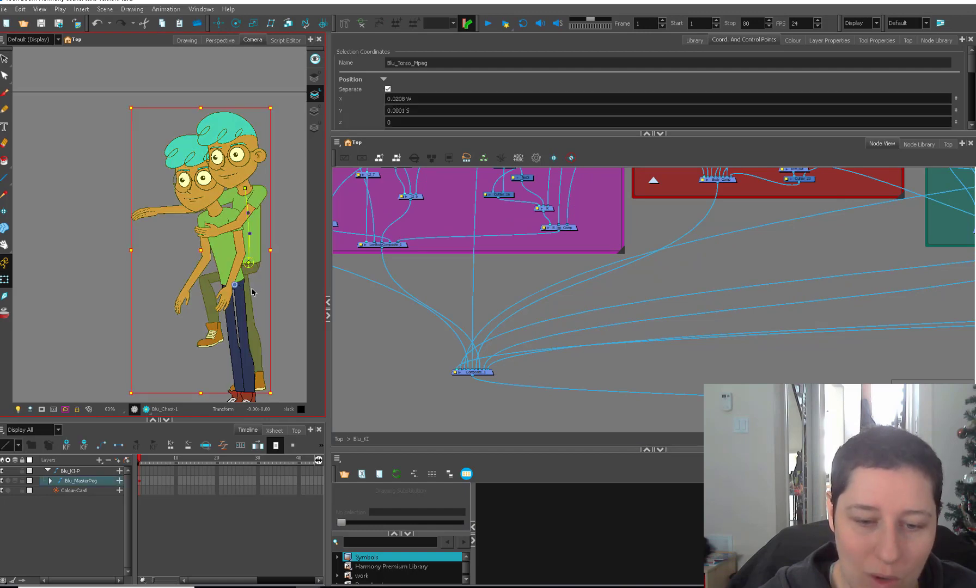
pyautogui.scroll(-5, 554, 256)
pyautogui.moveTo(664, 292); pyautogui.dragTo(658, 271)
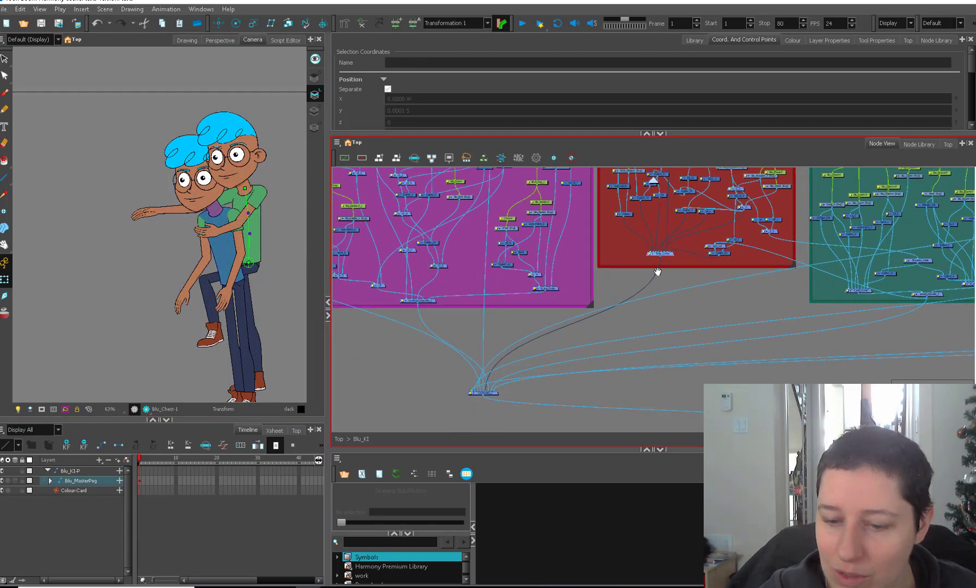
pyautogui.click(486, 393)
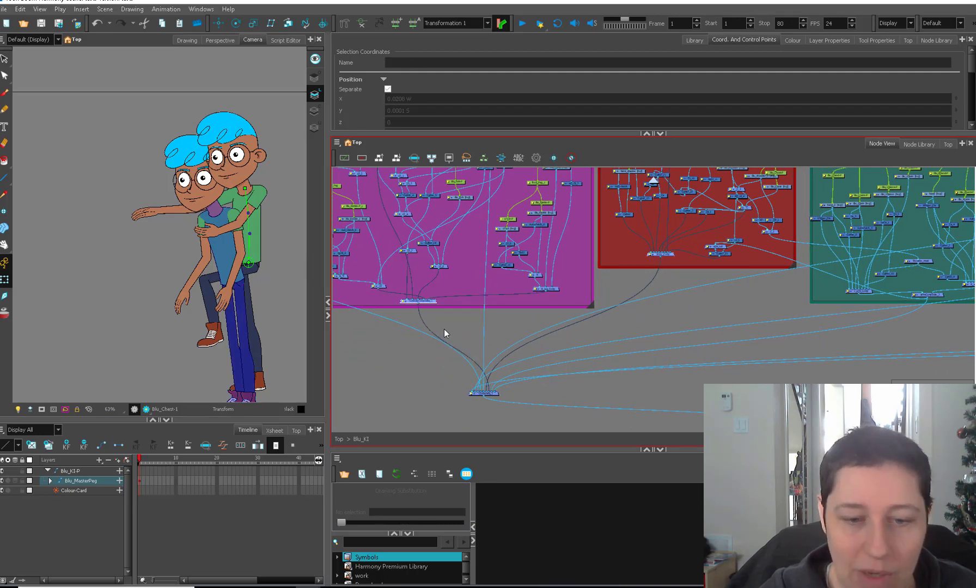
pyautogui.scroll(3, 514, 364)
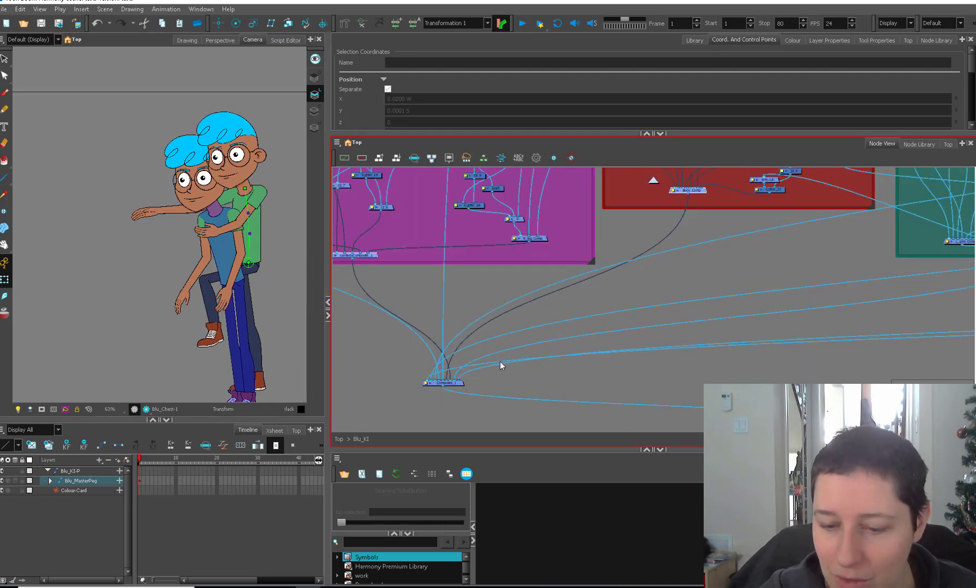
pyautogui.click(662, 205)
pyautogui.click(697, 192)
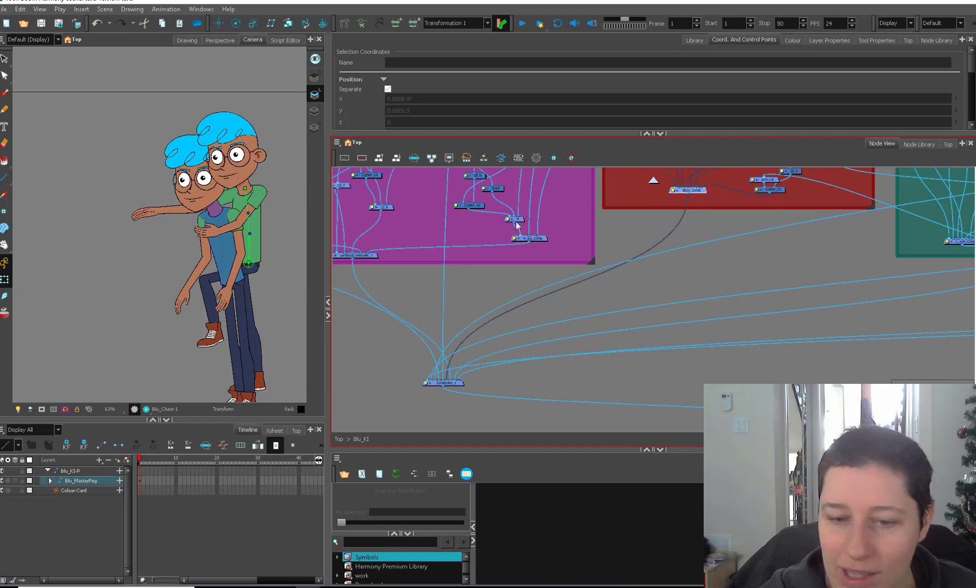
pyautogui.keyDown('shift'); pyautogui.click(366, 256); pyautogui.keyUp('shift')
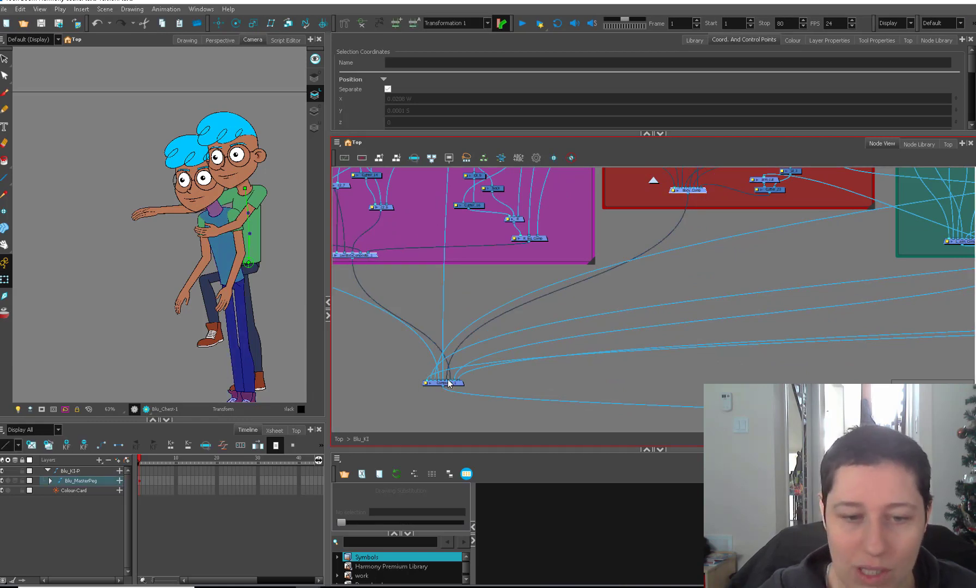
pyautogui.moveTo(458, 381); pyautogui.dragTo(445, 381)
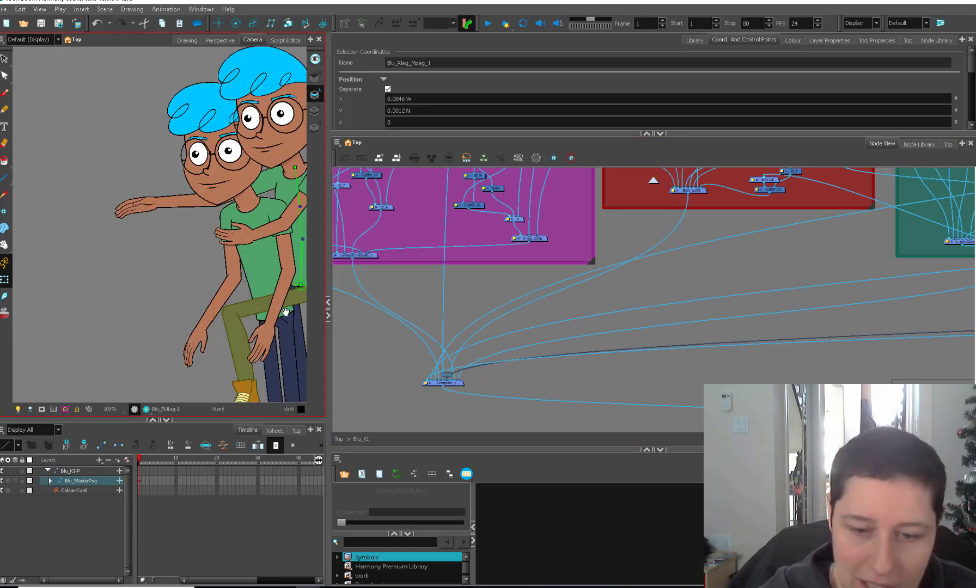
# Examine how the second character's raised right leg overlaps the front character.
pyautogui.scroll(1, 190, 308)
pyautogui.moveTo(286, 312); pyautogui.dragTo(201, 296)
pyautogui.click(251, 296)
pyautogui.press('1')
pyautogui.press('1')
pyautogui.press('1')
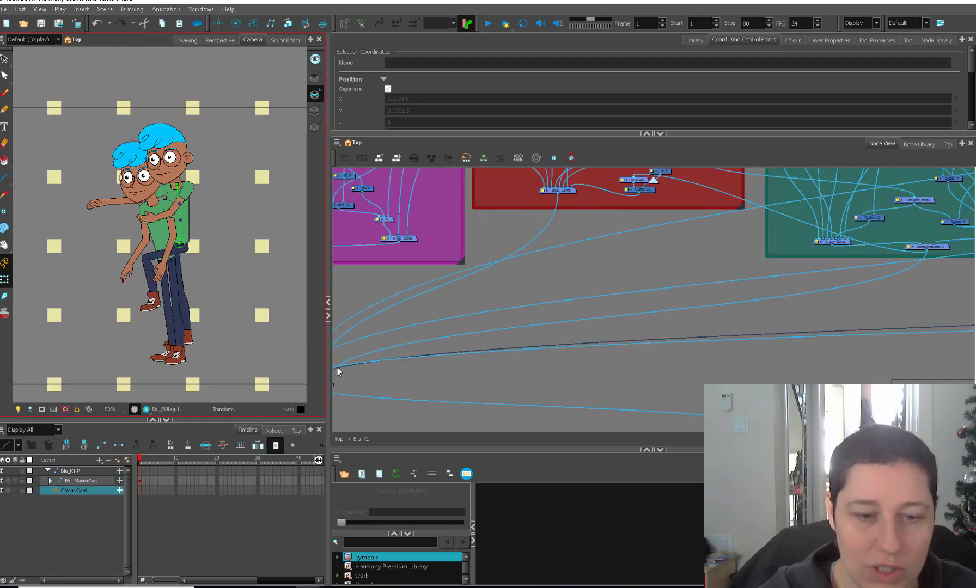
pyautogui.click(288, 272)
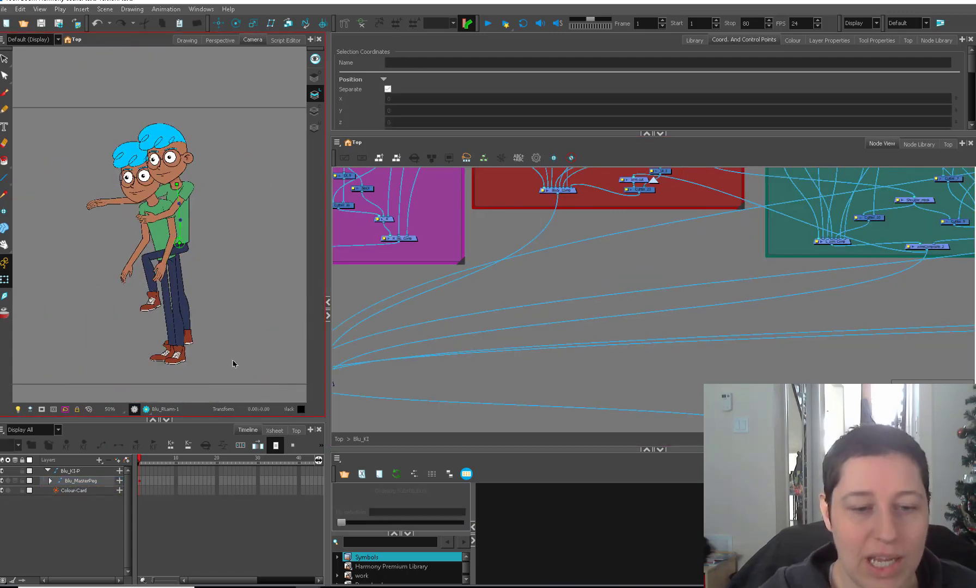
# Pose the second character's left leg raised forward and bent at the knee beside the right leg.
pyautogui.scroll(3, 224, 367)
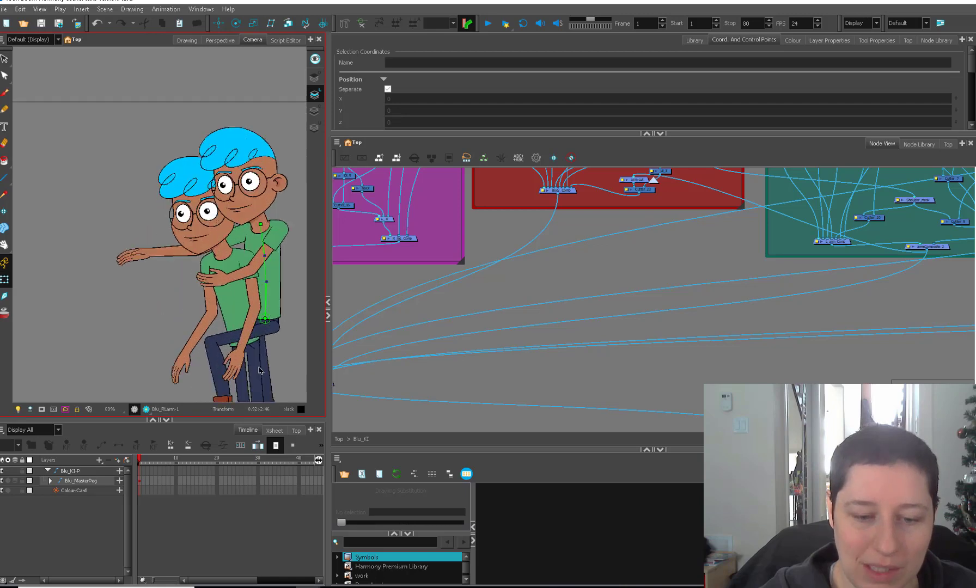
pyautogui.click(239, 361)
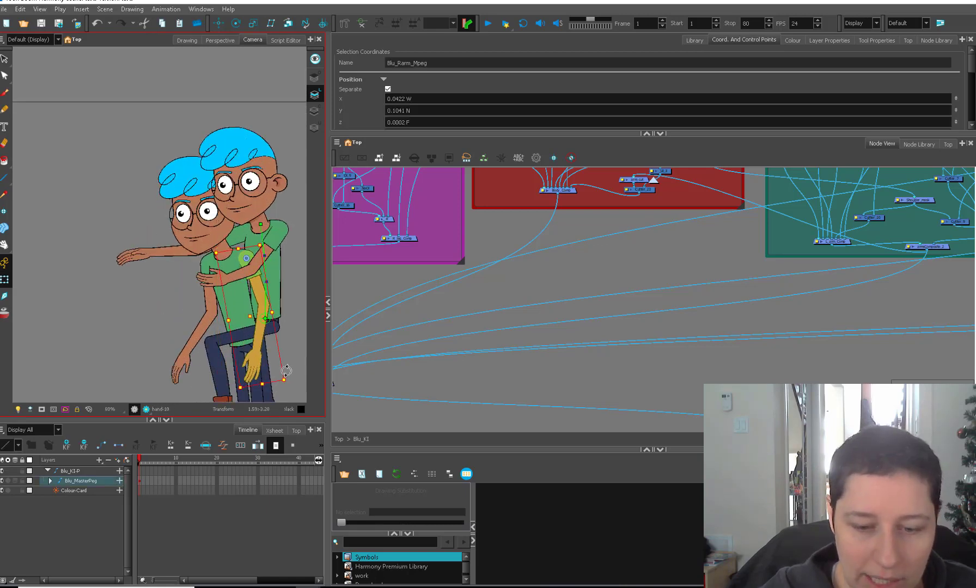
pyautogui.scroll(-1, 271, 377)
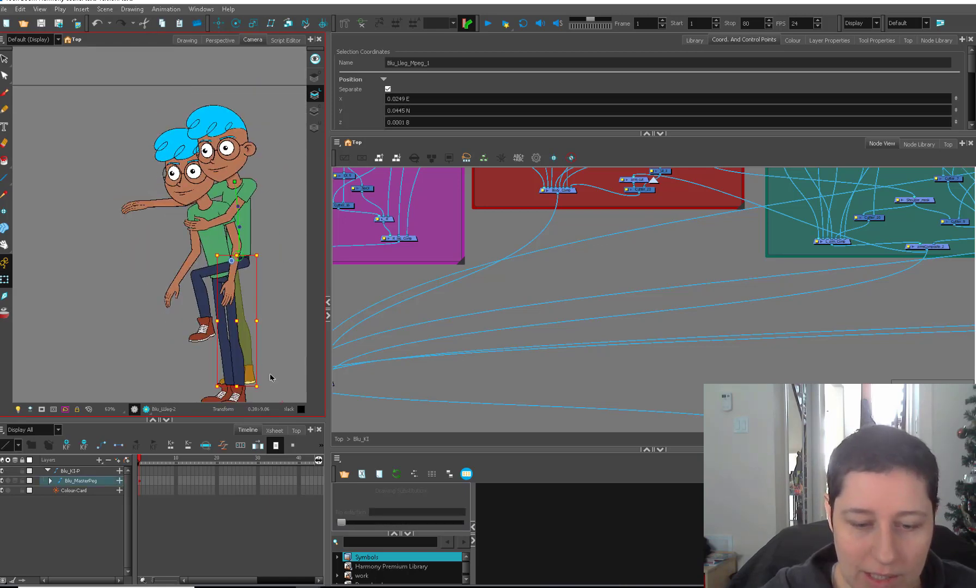
pyautogui.moveTo(271, 378); pyautogui.dragTo(233, 359)
pyautogui.click(255, 303)
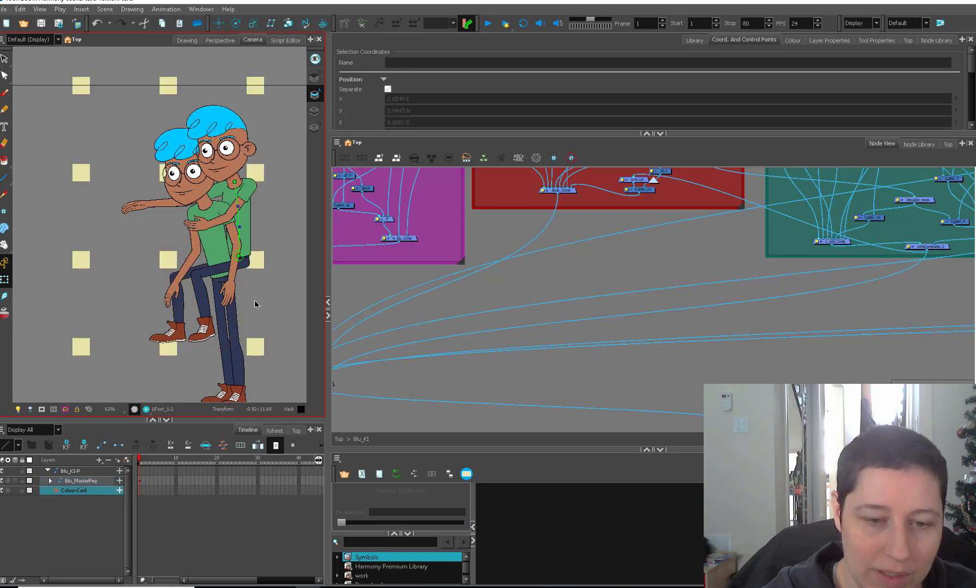
# Adjust the second character's upper legs so both thighs reach forward around the front character's waist.
pyautogui.scroll(1, 205, 289)
pyautogui.click(202, 288)
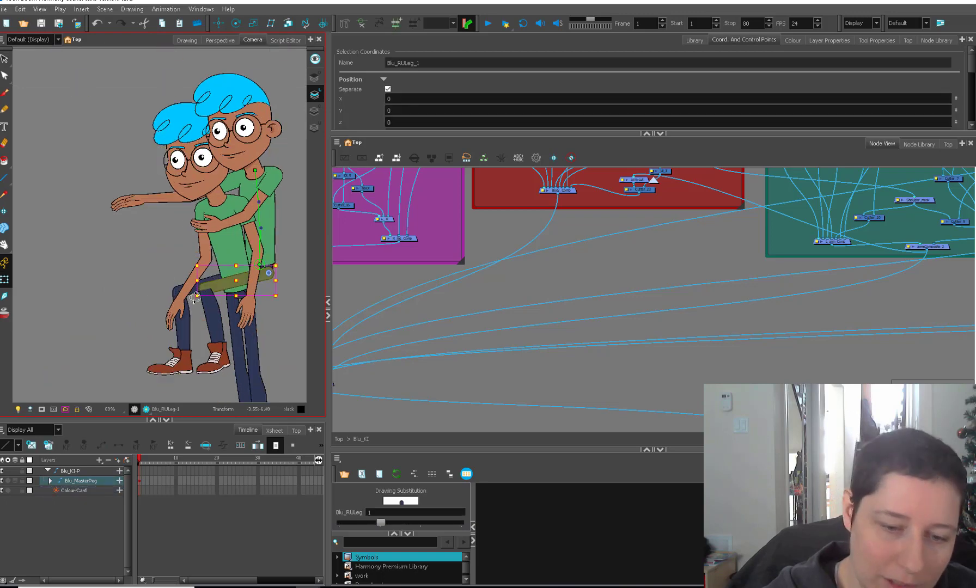
pyautogui.press('2')
pyautogui.click(194, 298)
pyautogui.moveTo(185, 298); pyautogui.dragTo(159, 297)
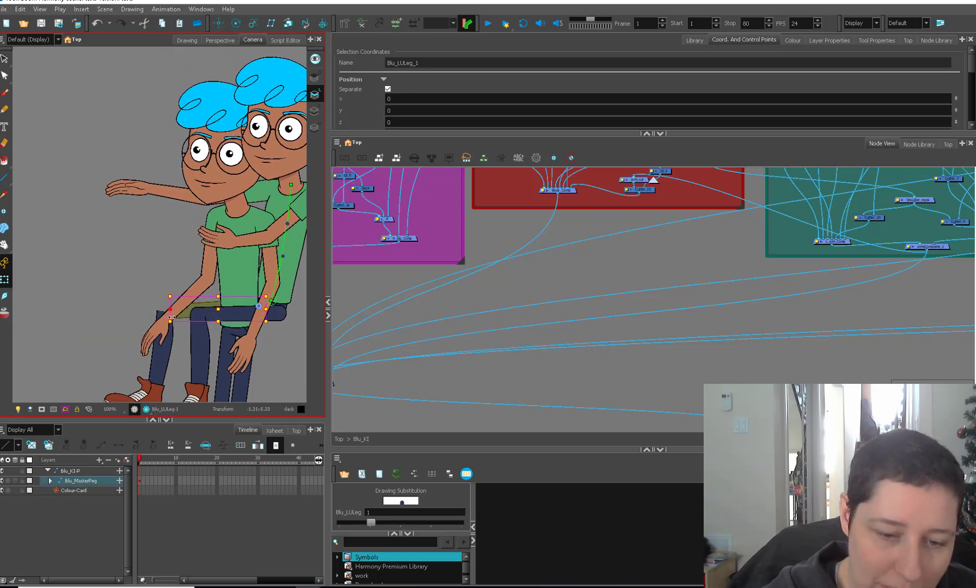
pyautogui.click(180, 350)
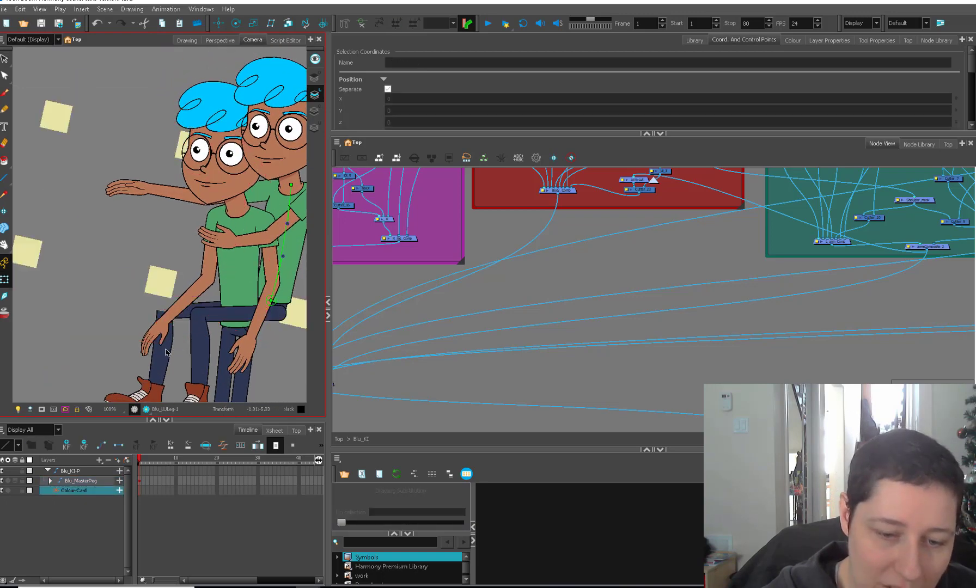
pyautogui.click(168, 348)
pyautogui.press('b')
pyautogui.moveTo(168, 348)
pyautogui.mouseDown()
pyautogui.moveTo(181, 348)
pyautogui.moveTo(163, 347)
pyautogui.mouseUp()
# Rotate the front character's right arm toward the second character's raised thigh.
pyautogui.click(201, 288)
pyautogui.press('b')
pyautogui.press('1')
pyautogui.hotkey('shift', 'x')
pyautogui.click(227, 273)
pyautogui.press('b')
pyautogui.moveTo(248, 295); pyautogui.dragTo(217, 333)
pyautogui.press('b')
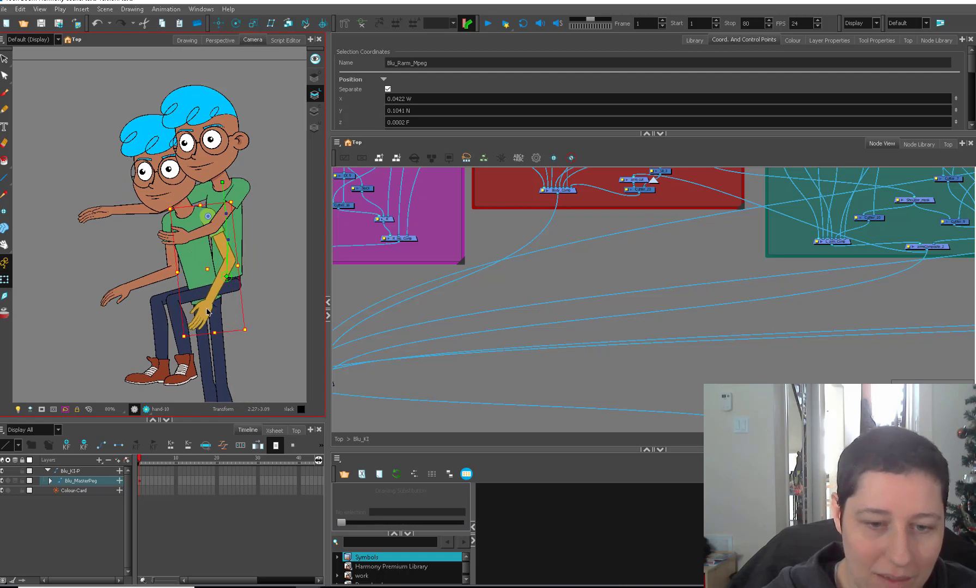
# Rotate the front character's forearms so the hands support the second character's raised legs.
pyautogui.click(205, 310)
pyautogui.press('b')
pyautogui.press('b')
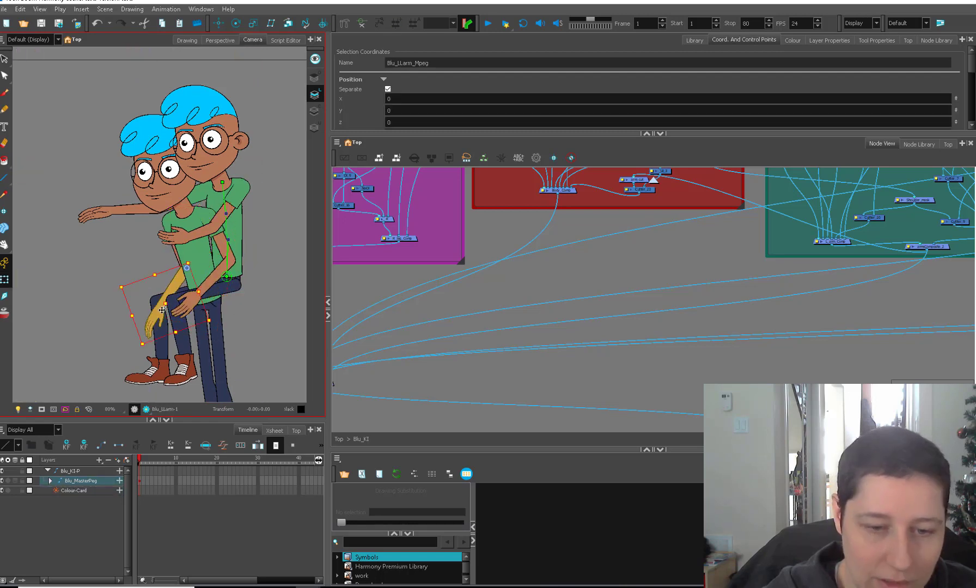
pyautogui.press('2')
pyautogui.press('b')
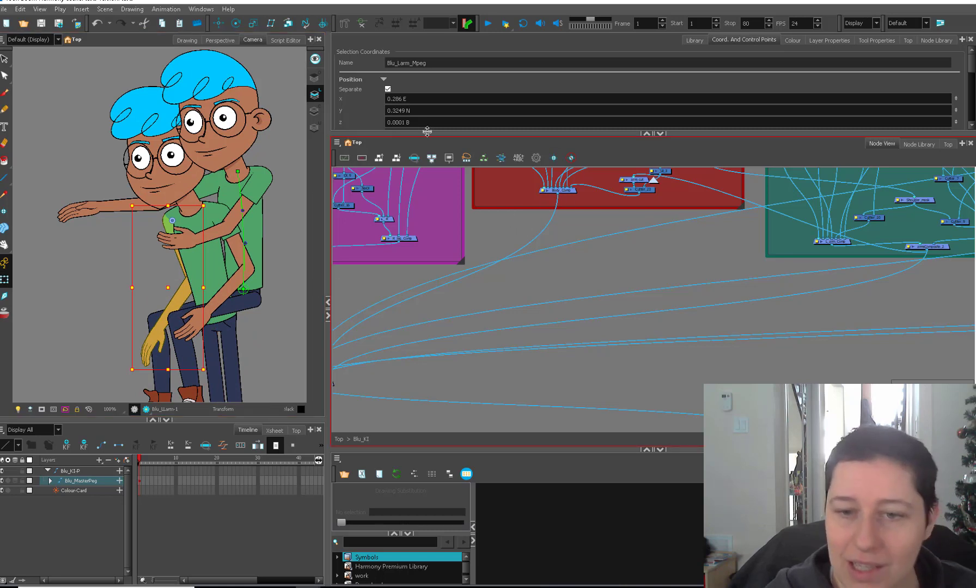
# Set the z position of the front character's left arm to 0.001 B to place it behind the legs.
pyautogui.click(403, 122)
pyautogui.press('Return')
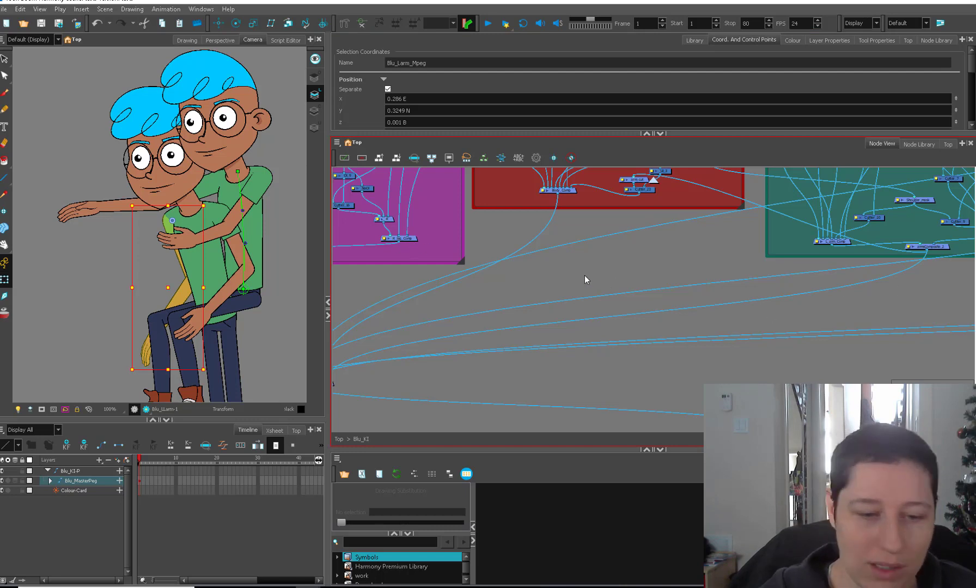
pyautogui.click(219, 311)
pyautogui.press('b')
pyautogui.press('1')
pyautogui.press('1')
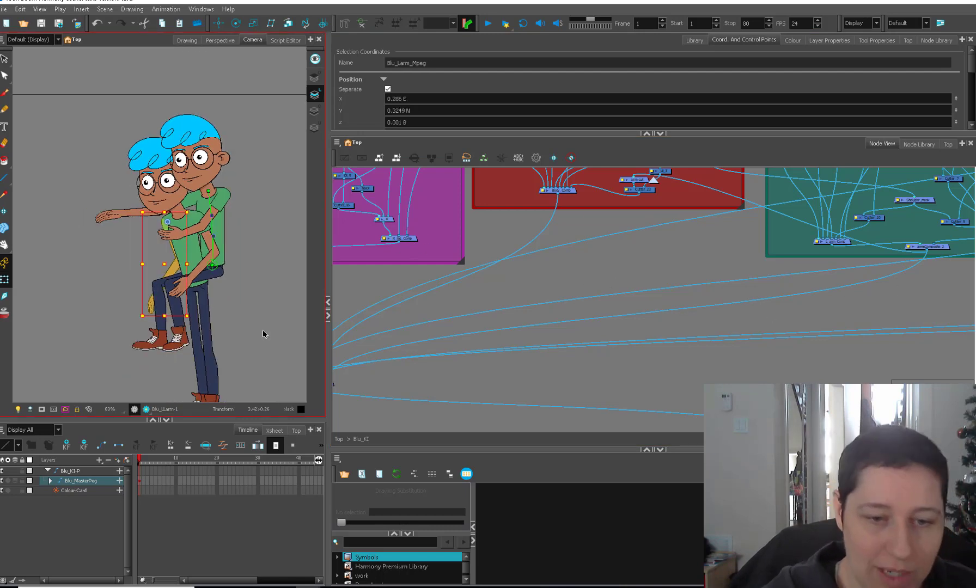
pyautogui.click(255, 322)
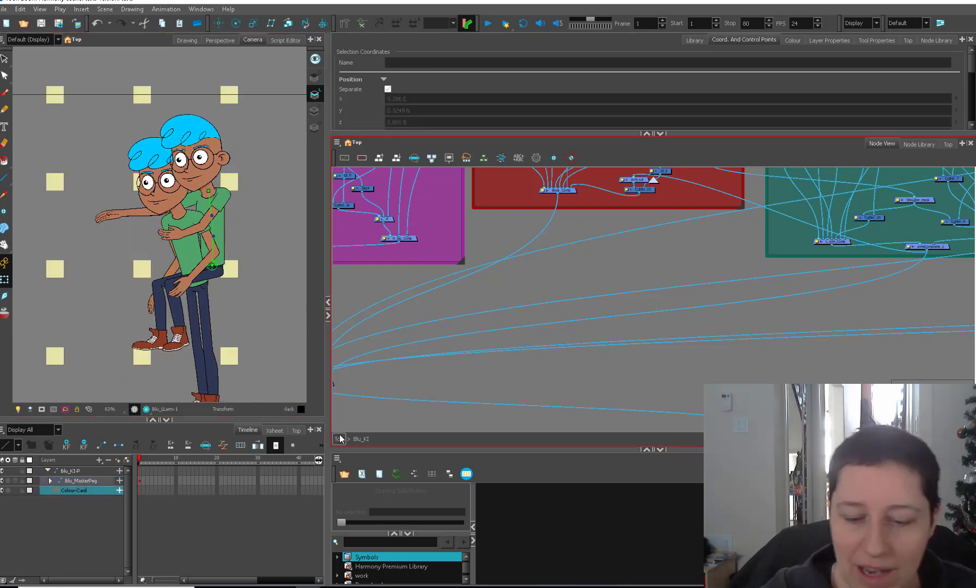
# Return to the top level of the node network and add the asdf.tpl drawing template from the work library.
pyautogui.click(339, 439)
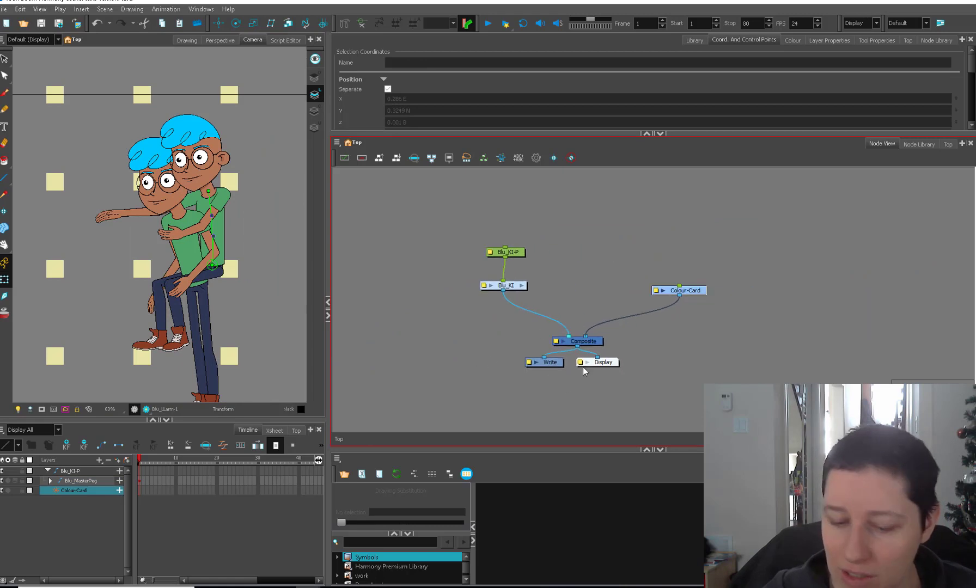
pyautogui.click(426, 426)
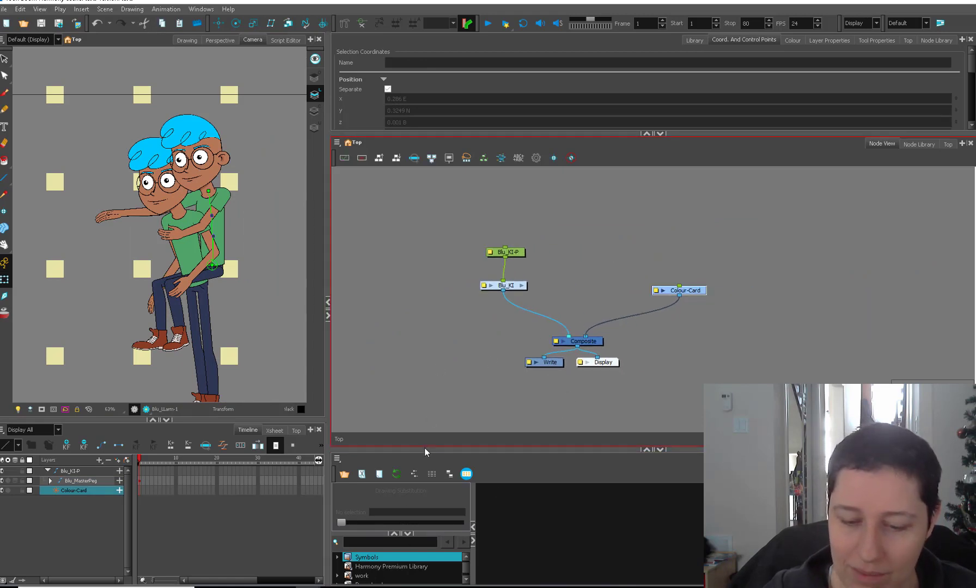
pyautogui.moveTo(425, 450); pyautogui.dragTo(426, 349)
pyautogui.click(382, 547)
pyautogui.click(385, 539)
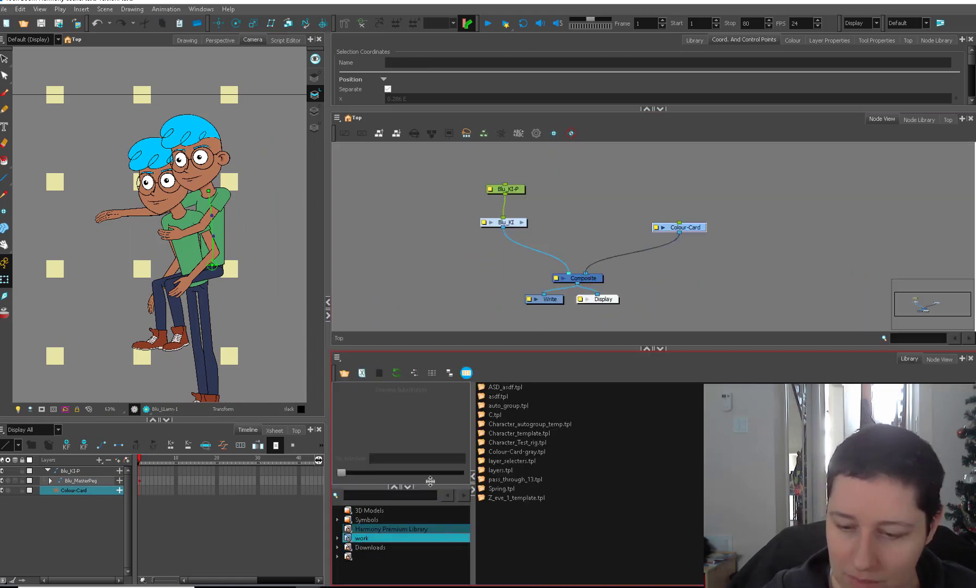
pyautogui.click(510, 396)
pyautogui.moveTo(509, 396); pyautogui.dragTo(577, 223)
# Turn on the light table and enlarge the camera view for sketching over the characters.
pyautogui.click(19, 410)
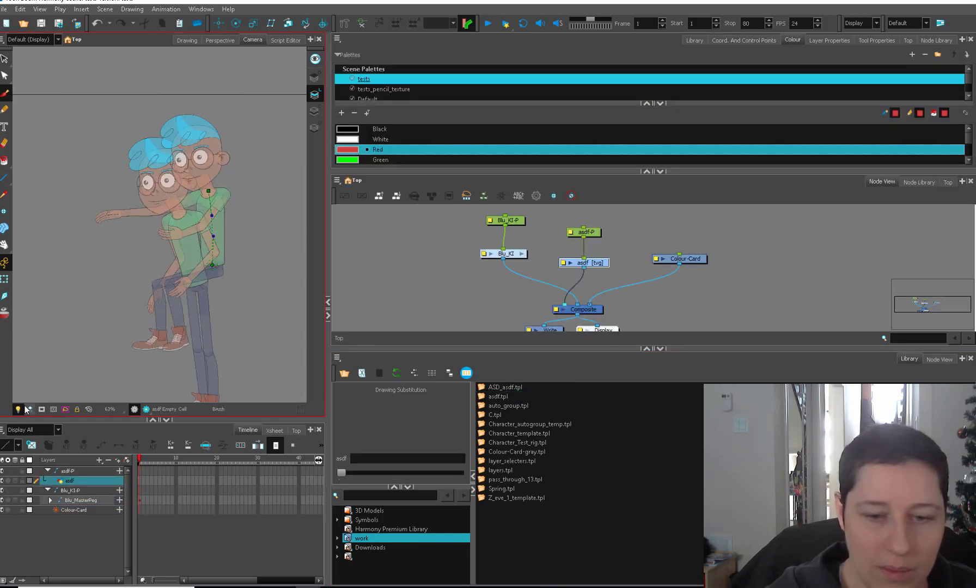
pyautogui.moveTo(327, 266); pyautogui.dragTo(379, 266)
pyautogui.moveTo(322, 270); pyautogui.dragTo(306, 297)
# Sketch corrected arm shapes in red with the Brush over both characters' arms and the rear character's shoulder.
pyautogui.moveTo(170, 236)
pyautogui.mouseDown()
pyautogui.moveTo(210, 302)
pyautogui.moveTo(206, 290)
pyautogui.moveTo(165, 355)
pyautogui.mouseUp()
pyautogui.hotkey('ctrl', 'z')
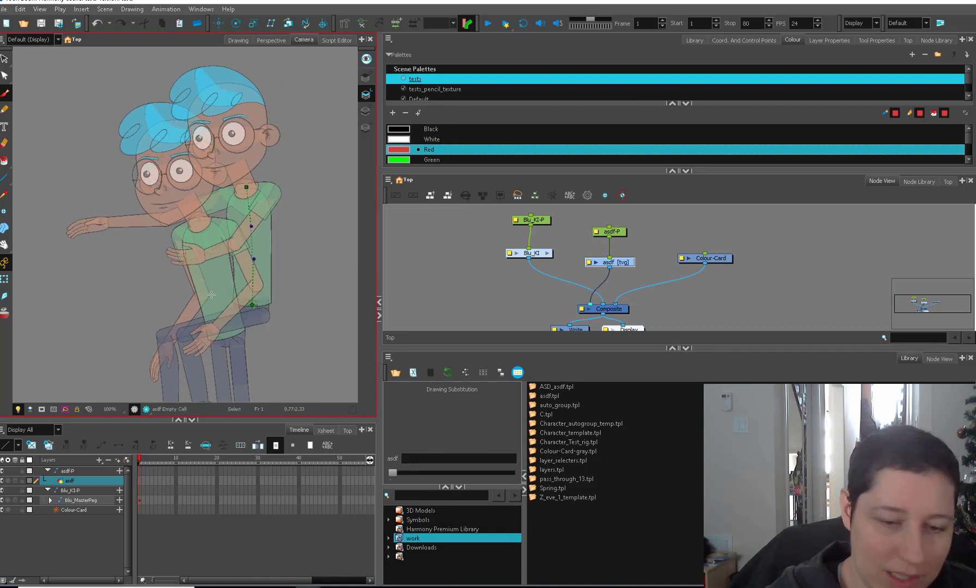
pyautogui.hotkey('alt', 'b')
pyautogui.moveTo(177, 228)
pyautogui.mouseDown()
pyautogui.moveTo(164, 283)
pyautogui.moveTo(179, 286)
pyautogui.moveTo(183, 264)
pyautogui.moveTo(176, 289)
pyautogui.moveTo(166, 277)
pyautogui.moveTo(170, 315)
pyautogui.moveTo(167, 269)
pyautogui.moveTo(169, 325)
pyautogui.mouseUp()
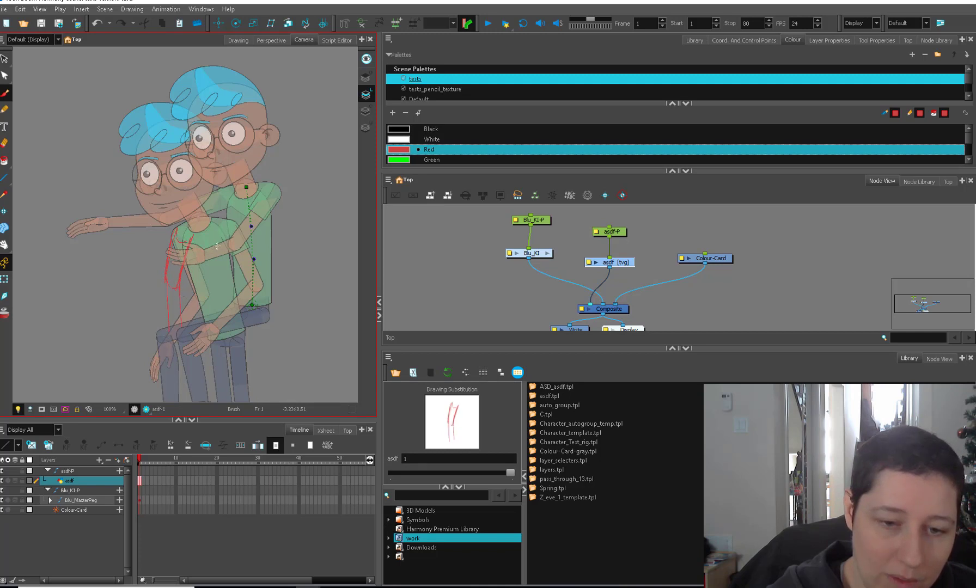
pyautogui.moveTo(189, 241); pyautogui.dragTo(179, 342)
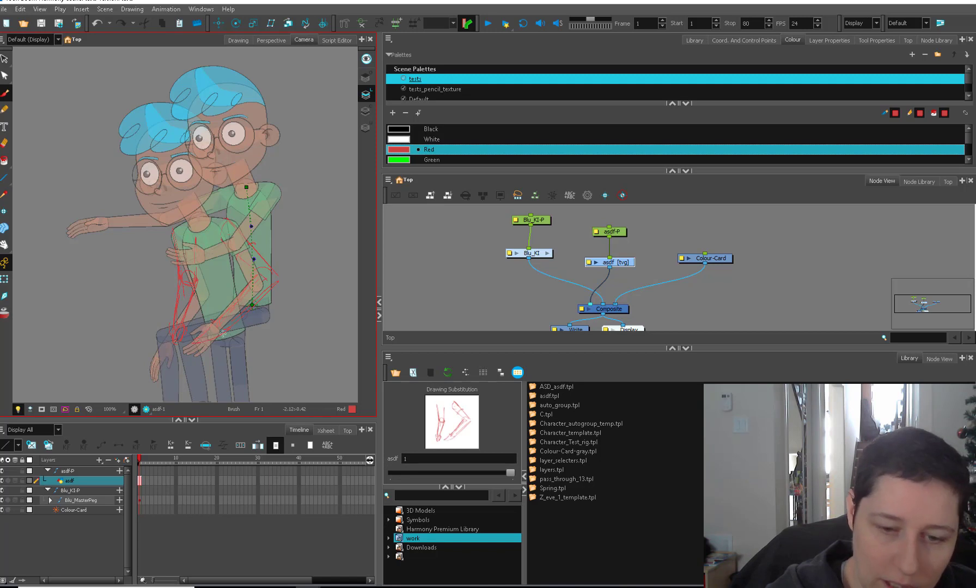
pyautogui.moveTo(276, 177); pyautogui.dragTo(282, 183)
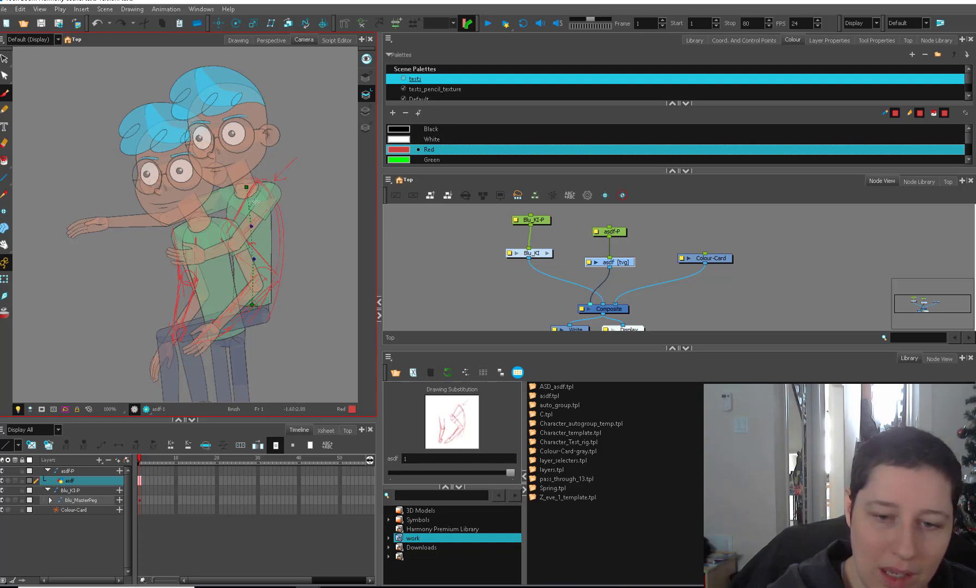
# Select the asdf-P peg and move the arm sketch off the characters into the empty space beside them.
pyautogui.click(612, 232)
pyautogui.click(8, 279)
pyautogui.press('1')
pyautogui.press('1')
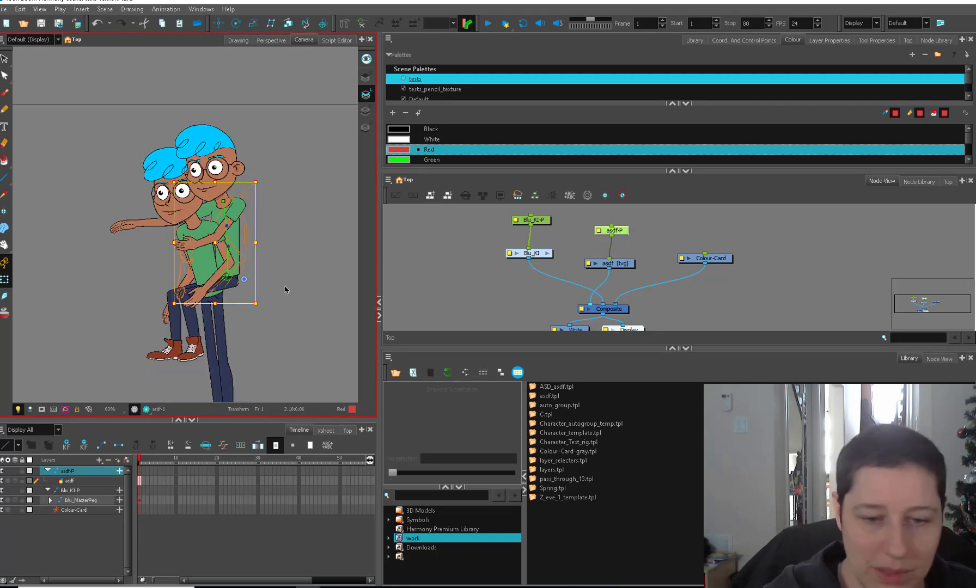
pyautogui.moveTo(217, 284); pyautogui.dragTo(387, 294)
pyautogui.moveTo(301, 295)
pyautogui.mouseDown()
pyautogui.moveTo(246, 303)
pyautogui.moveTo(222, 322)
pyautogui.mouseUp()
pyautogui.press('2')
# Turn off the light table and brush a large red arc with inner construction lines above the moved arm sketch.
pyautogui.click(330, 309)
pyautogui.hotkey('alt', 'b')
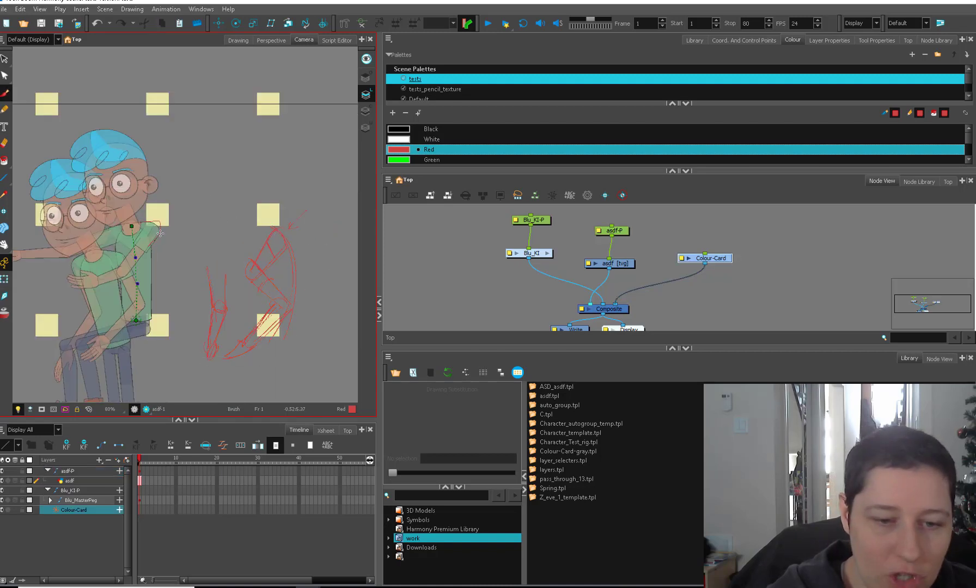
pyautogui.click(18, 409)
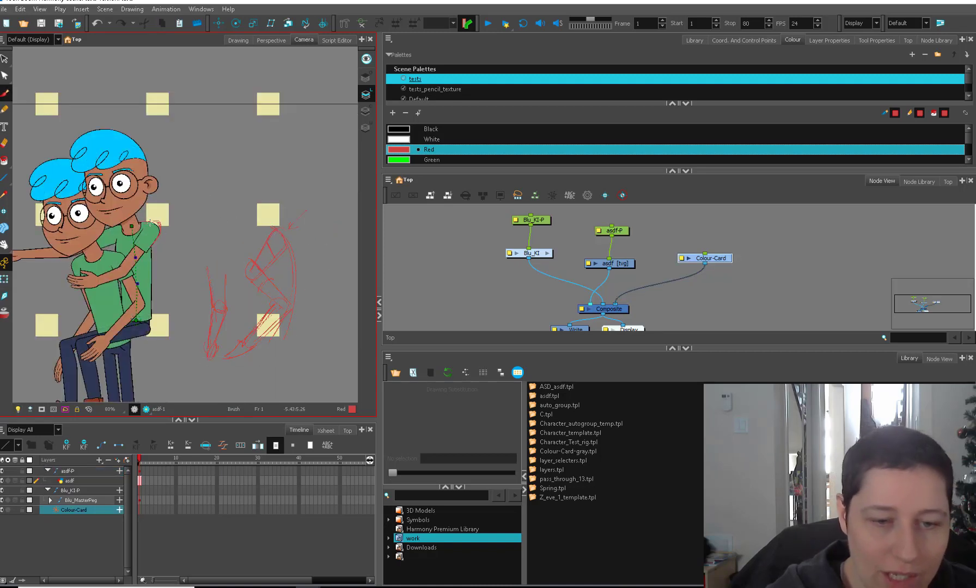
pyautogui.moveTo(338, 201); pyautogui.dragTo(338, 175)
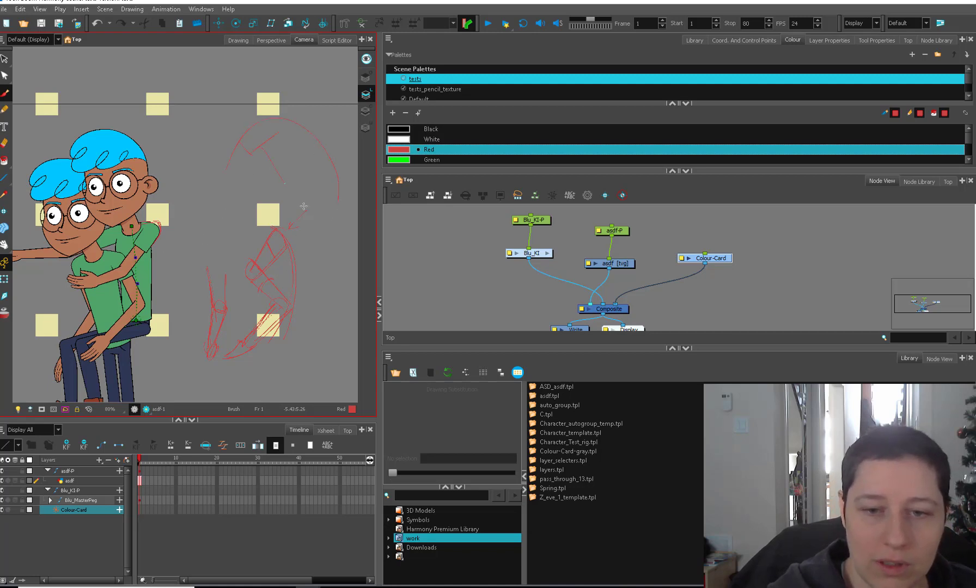
pyautogui.moveTo(259, 76); pyautogui.dragTo(357, 71)
# Find the node of the front character's hand resting on the raised thigh and duplicate its drawing.
pyautogui.hotkey('alt', 's')
pyautogui.hotkey('shift', 't')
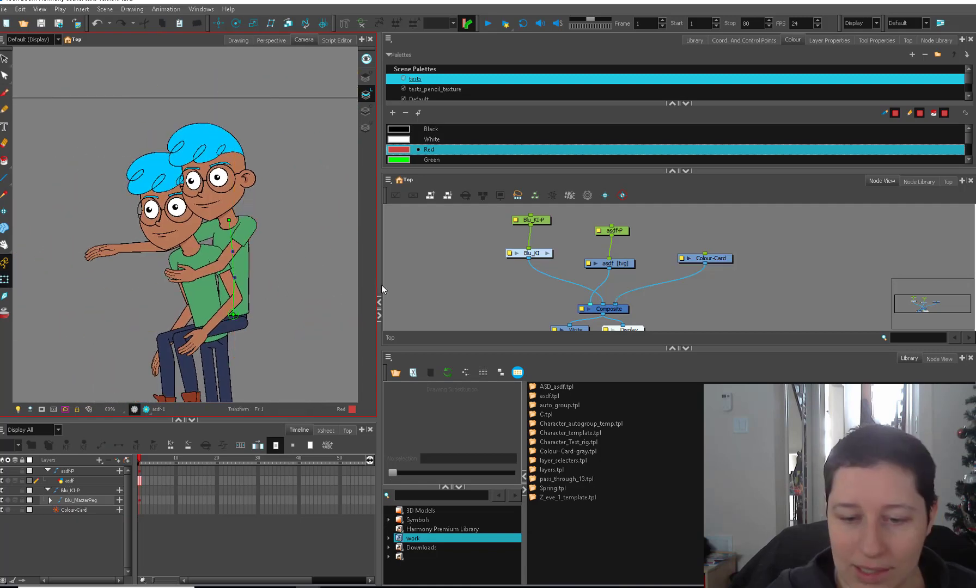
pyautogui.moveTo(381, 291); pyautogui.dragTo(390, 290)
pyautogui.click(218, 325)
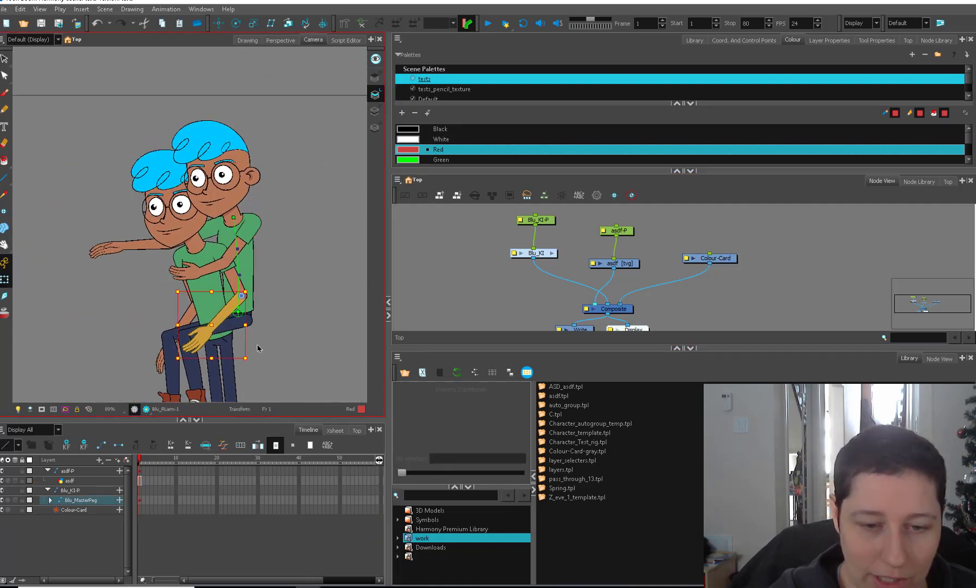
pyautogui.scroll(2, 188, 317)
pyautogui.click(275, 383)
pyautogui.moveTo(275, 384)
pyautogui.mouseDown()
pyautogui.moveTo(222, 383)
pyautogui.moveTo(241, 347)
pyautogui.moveTo(207, 316)
pyautogui.mouseUp()
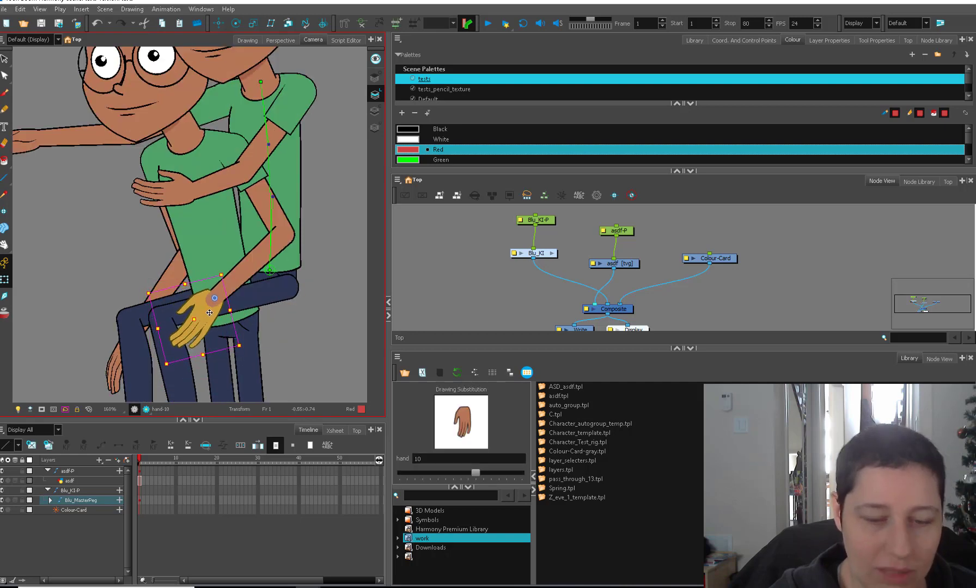
pyautogui.press('o')
pyautogui.click(705, 283)
pyautogui.click(689, 272)
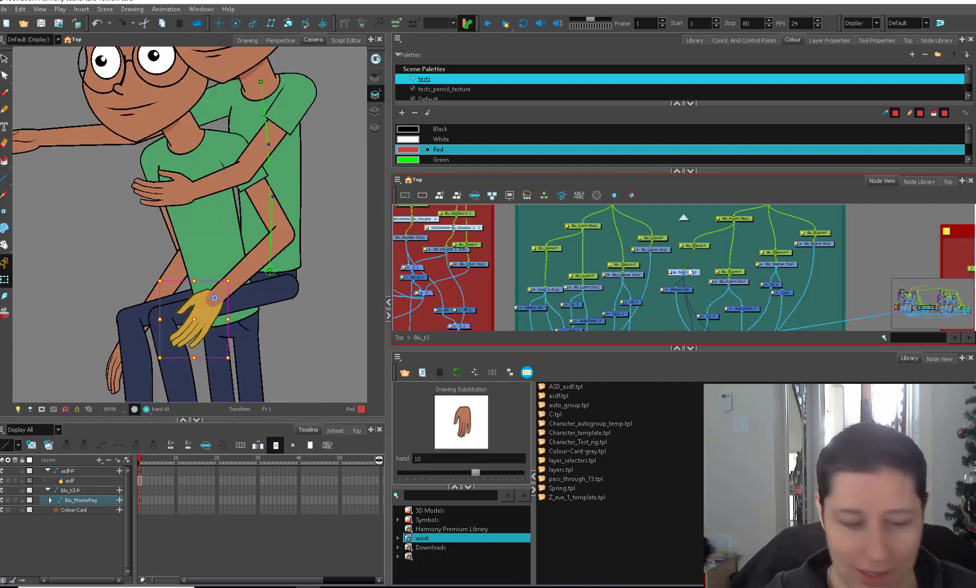
pyautogui.hotkey('alt', 'shift', 'd')
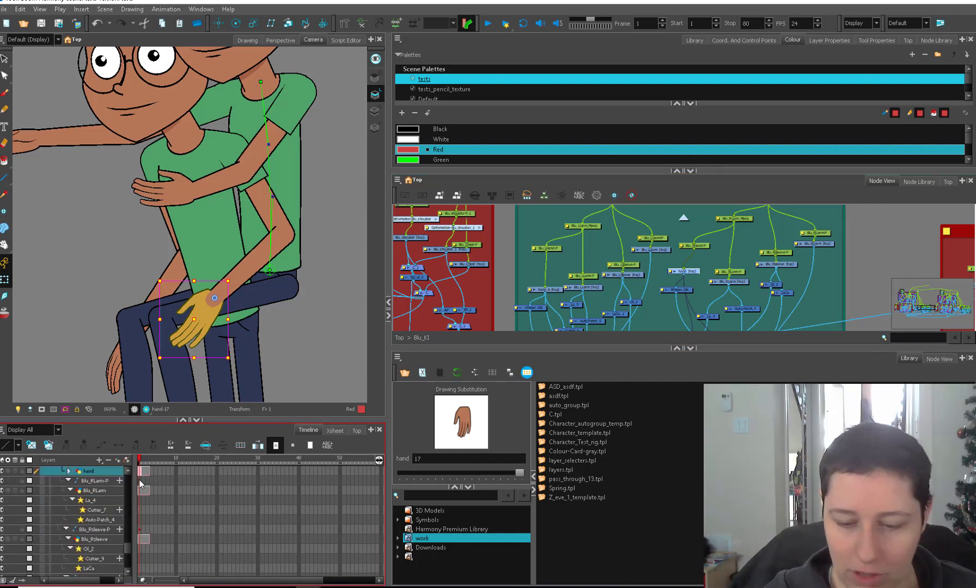
# Cut all the artwork out of the duplicated hand drawing.
pyautogui.hotkey('alt', 's')
pyautogui.hotkey('ctrl', 'a')
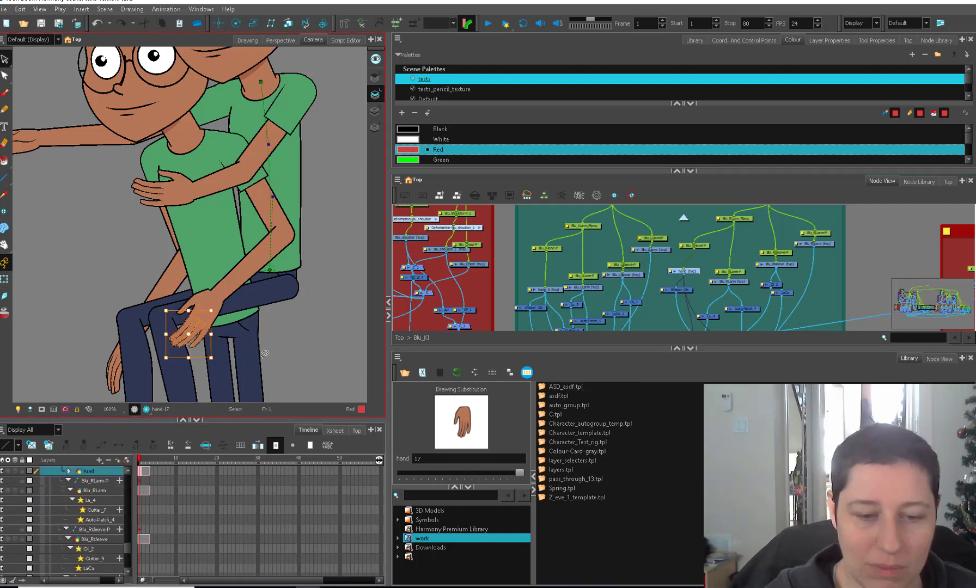
pyautogui.hotkey('shift', 't')
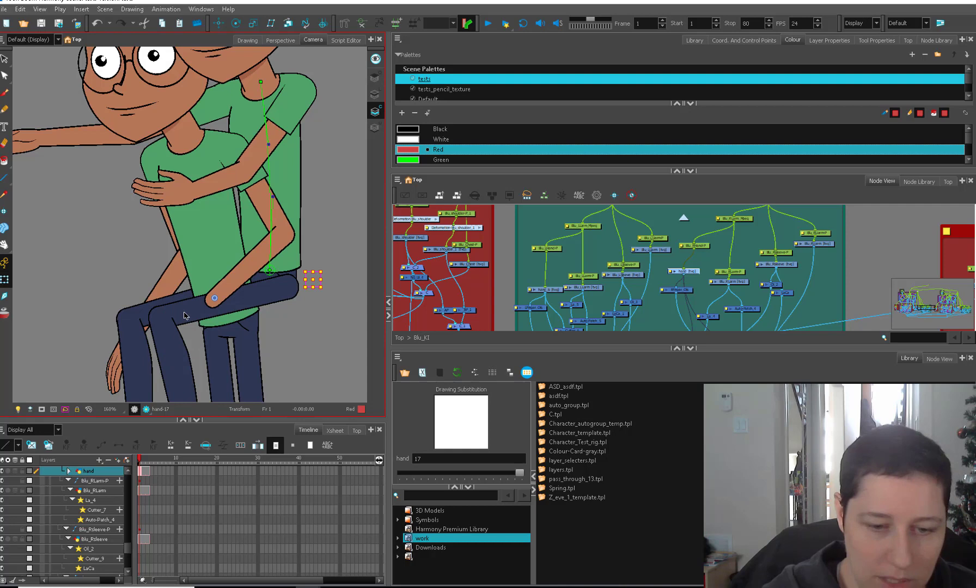
# Duplicate the drawing of the raised right upper leg and paste the cut hand artwork into it.
pyautogui.click(185, 316)
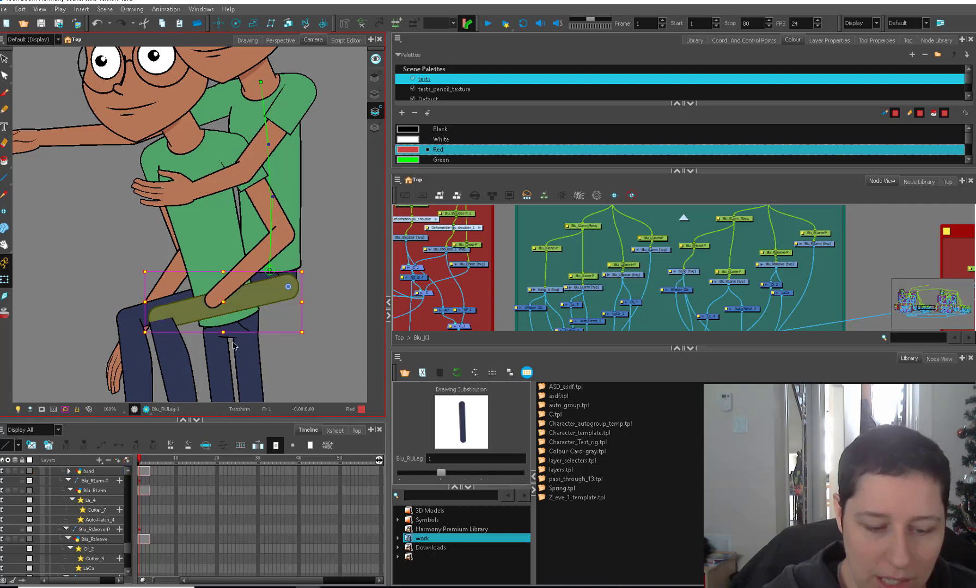
pyautogui.moveTo(138, 472); pyautogui.dragTo(139, 472)
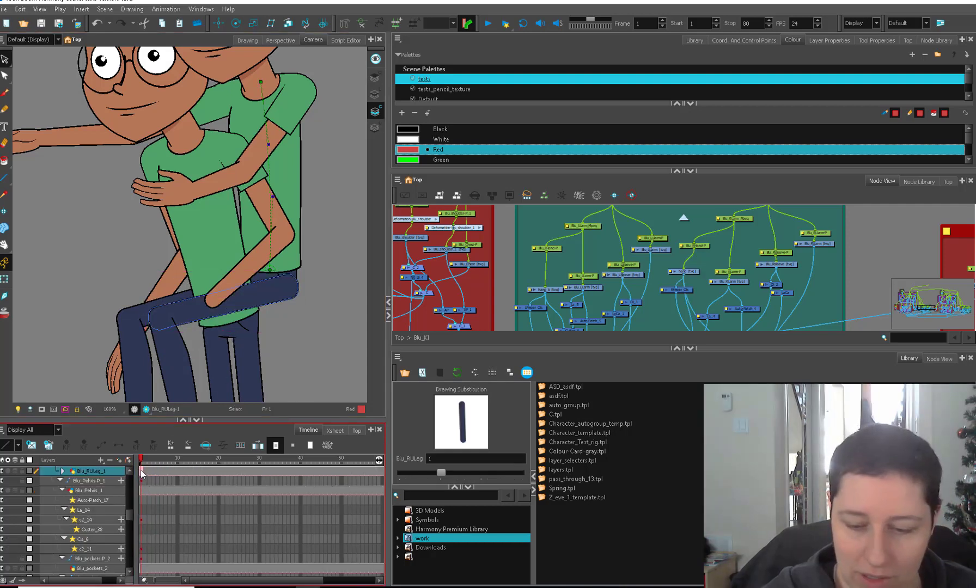
pyautogui.click(141, 472)
pyautogui.hotkey('alt', 'shift', 'd')
pyautogui.hotkey('ctrl', 'v')
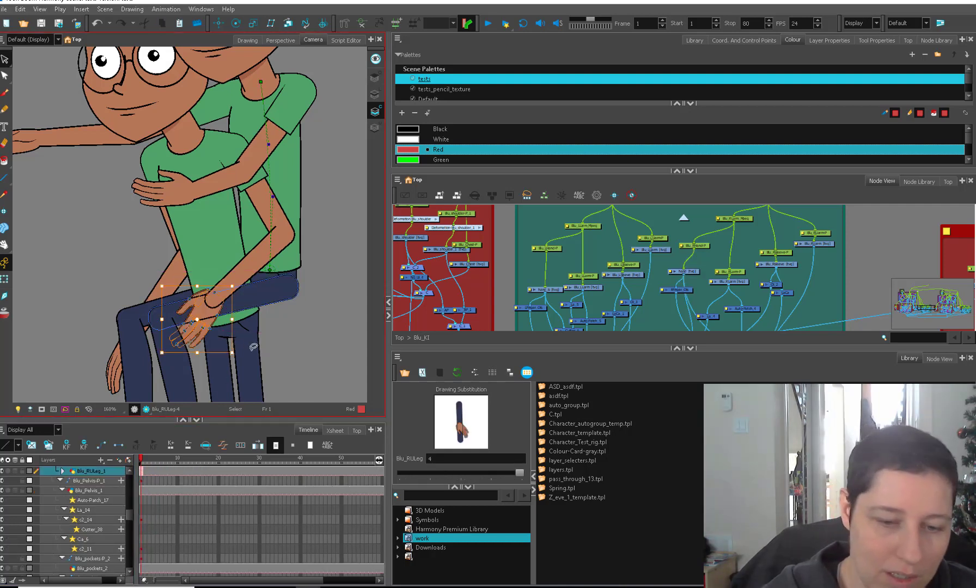
# Open the combined leg drawing in the Drawing view and trim off the fingertips that extend past the thigh with the Cutter.
pyautogui.press('2')
pyautogui.moveTo(190, 297); pyautogui.dragTo(189, 260)
pyautogui.click(189, 320)
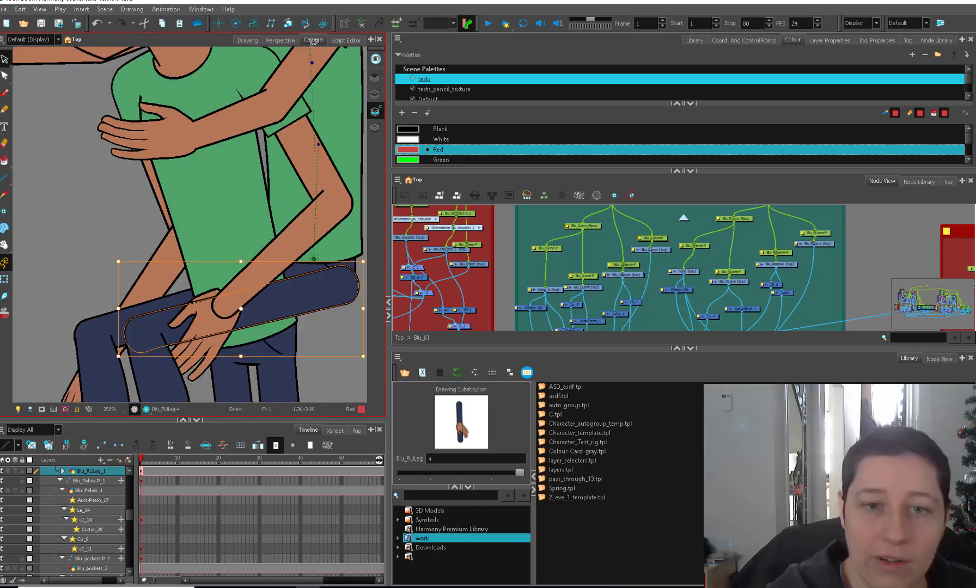
pyautogui.click(247, 40)
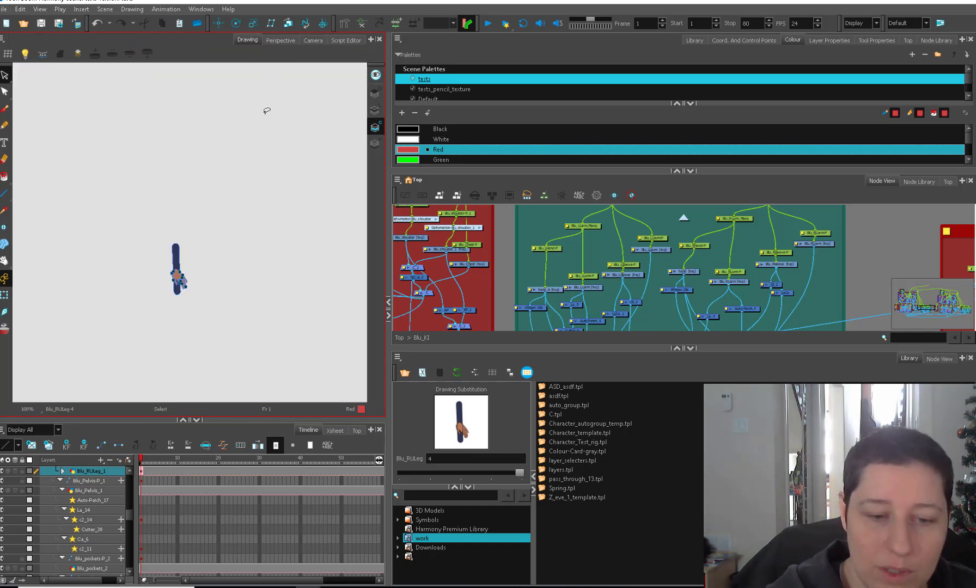
pyautogui.moveTo(223, 272)
pyautogui.mouseDown()
pyautogui.moveTo(359, 322)
pyautogui.moveTo(242, 320)
pyautogui.mouseUp()
pyautogui.press('2')
pyautogui.press('2')
pyautogui.press('2')
pyautogui.press('2')
pyautogui.press('2')
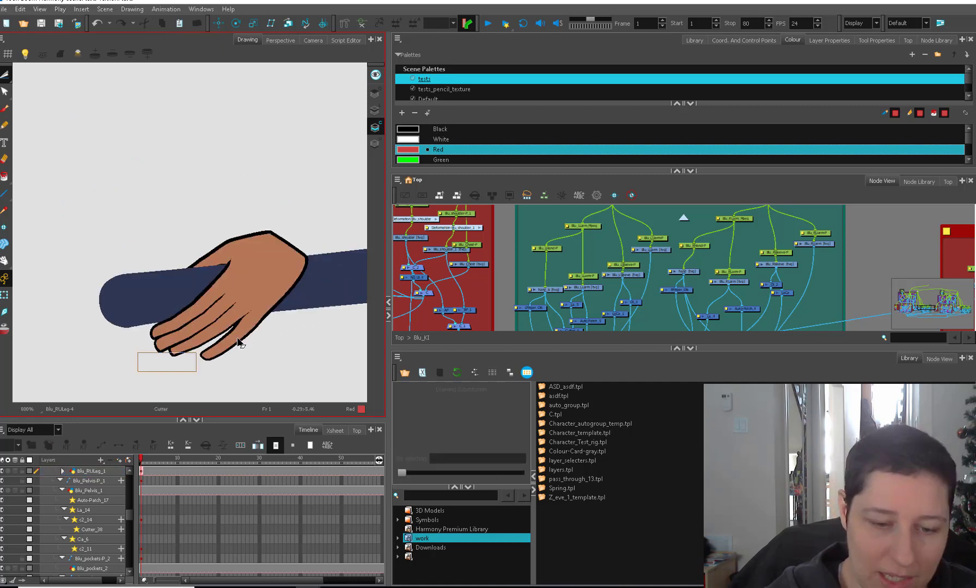
pyautogui.moveTo(238, 339); pyautogui.dragTo(268, 330)
# Reshape the contour of the trimmed fingers with the Contour Editor.
pyautogui.hotkey('alt', 'q')
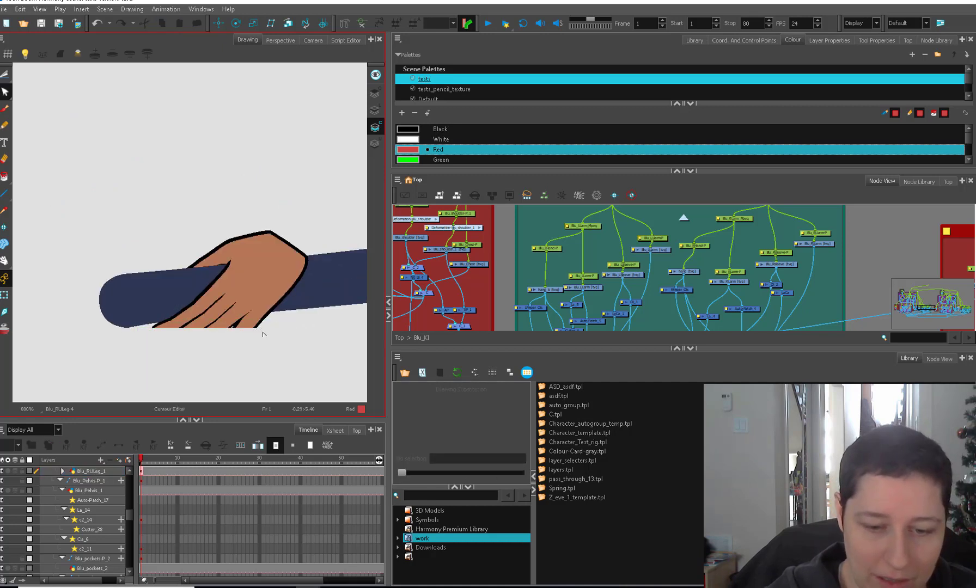
pyautogui.press('2')
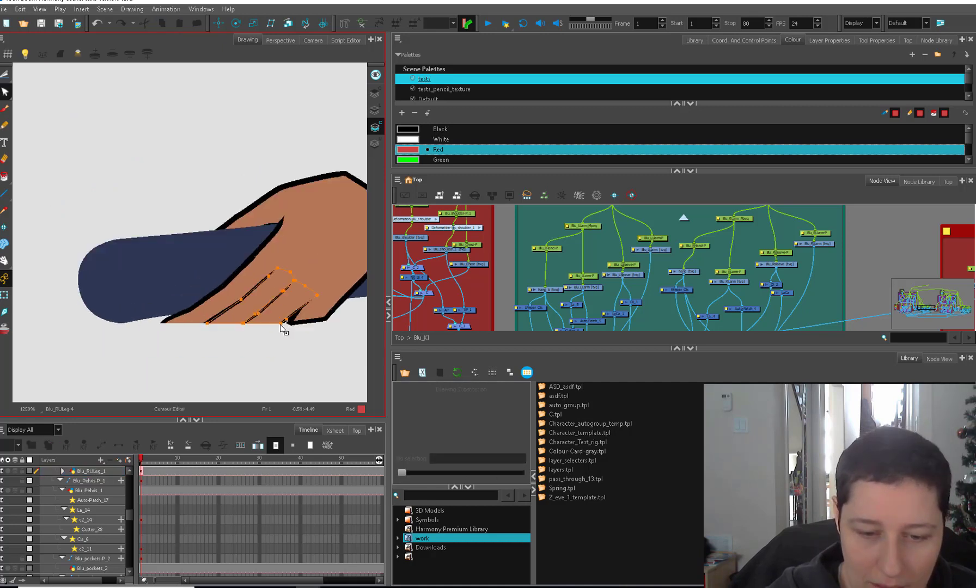
pyautogui.moveTo(281, 324); pyautogui.dragTo(245, 326)
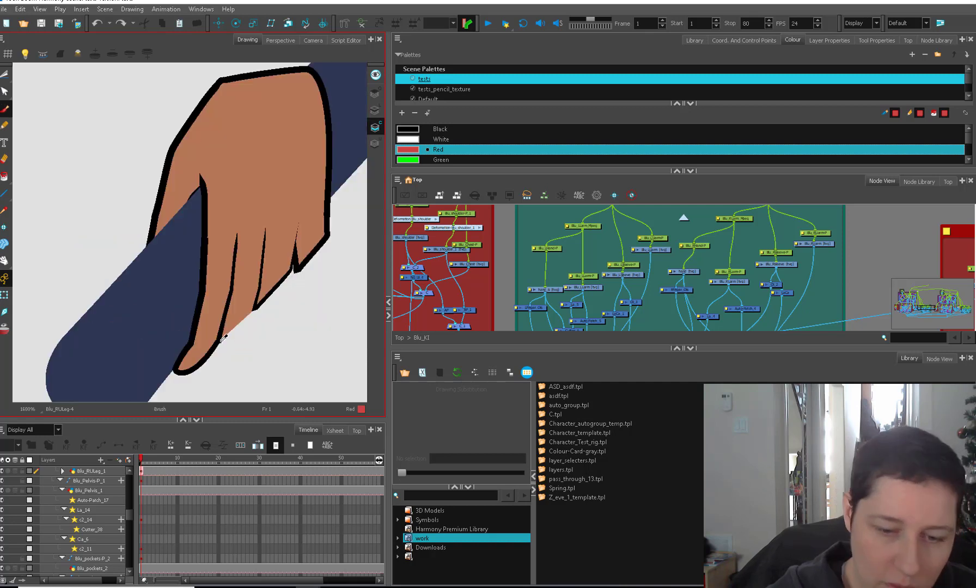
# Redraw the rounded fingertips and finger separations with the Brush, alternating between the black New 8 and skin colours.
pyautogui.click(221, 342)
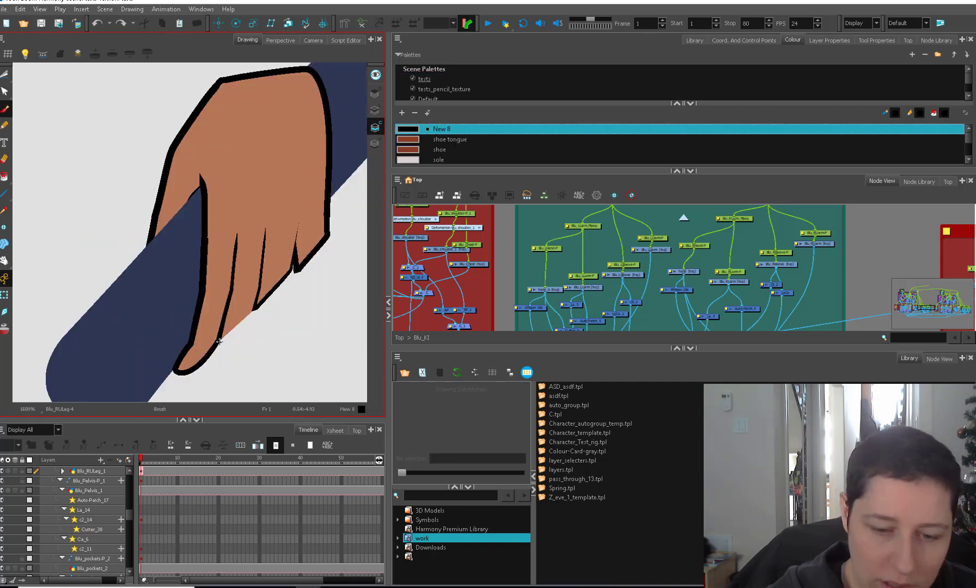
pyautogui.moveTo(219, 342); pyautogui.dragTo(287, 260)
pyautogui.click(278, 275)
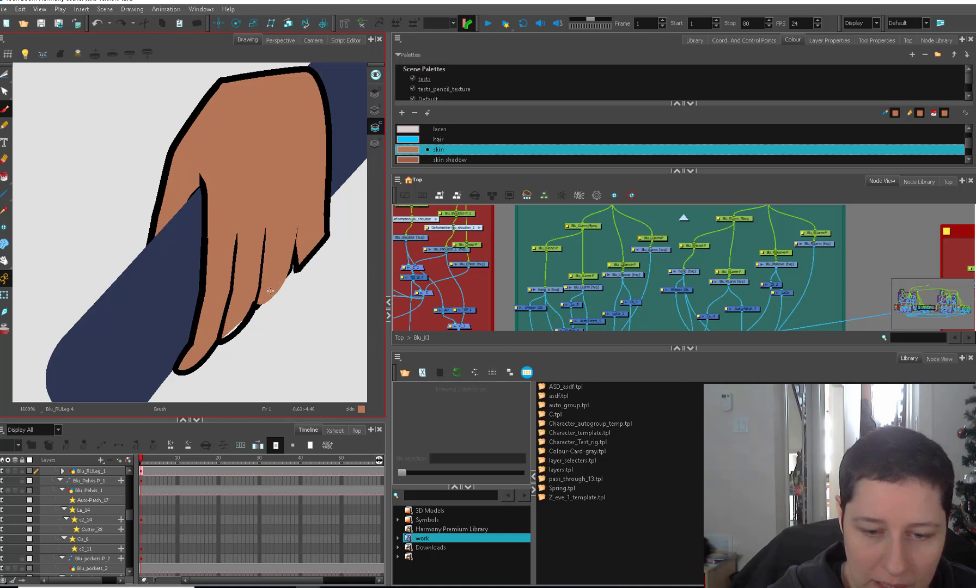
pyautogui.click(258, 305)
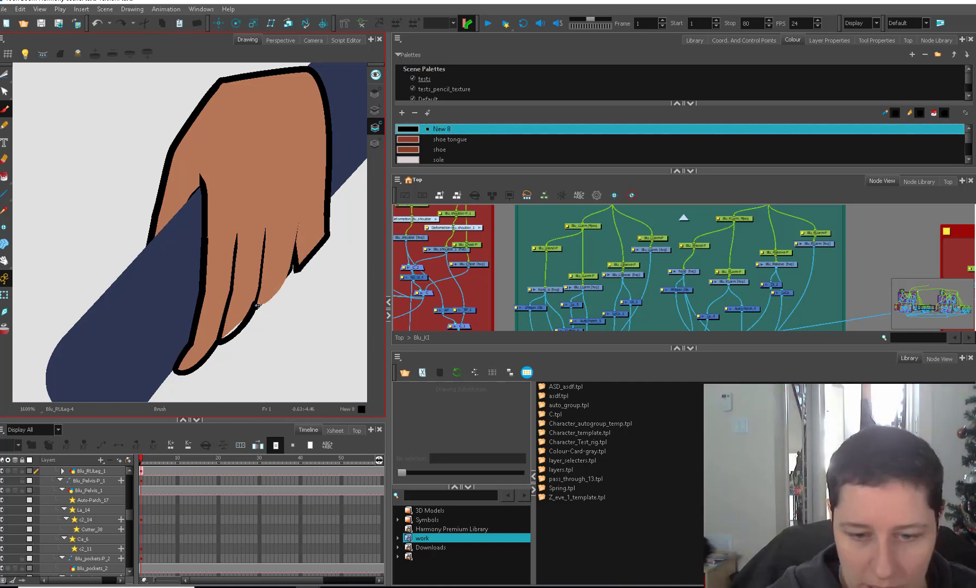
pyautogui.moveTo(257, 306)
pyautogui.mouseDown()
pyautogui.moveTo(275, 297)
pyautogui.moveTo(294, 247)
pyautogui.moveTo(275, 295)
pyautogui.moveTo(258, 281)
pyautogui.mouseUp()
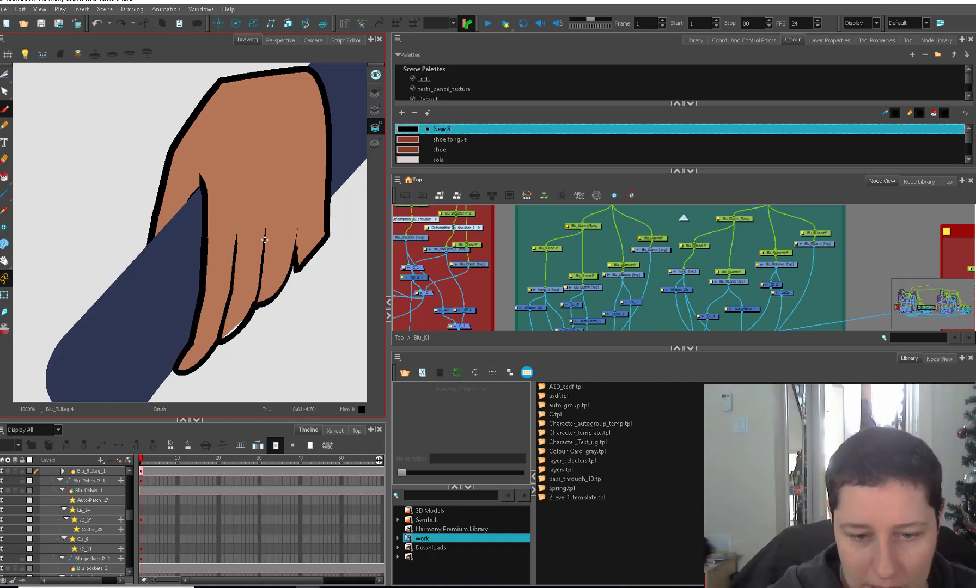
pyautogui.click(232, 326)
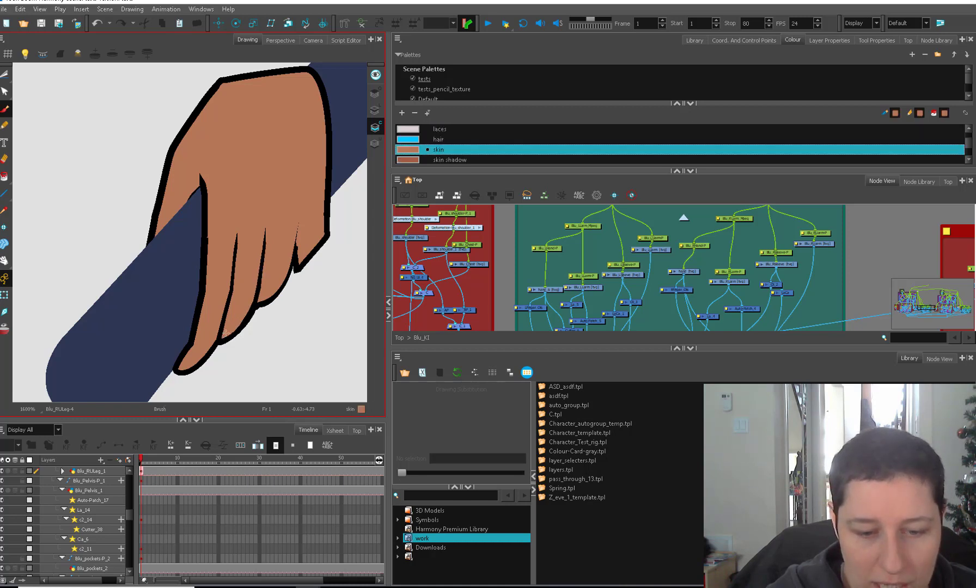
pyautogui.click(275, 295)
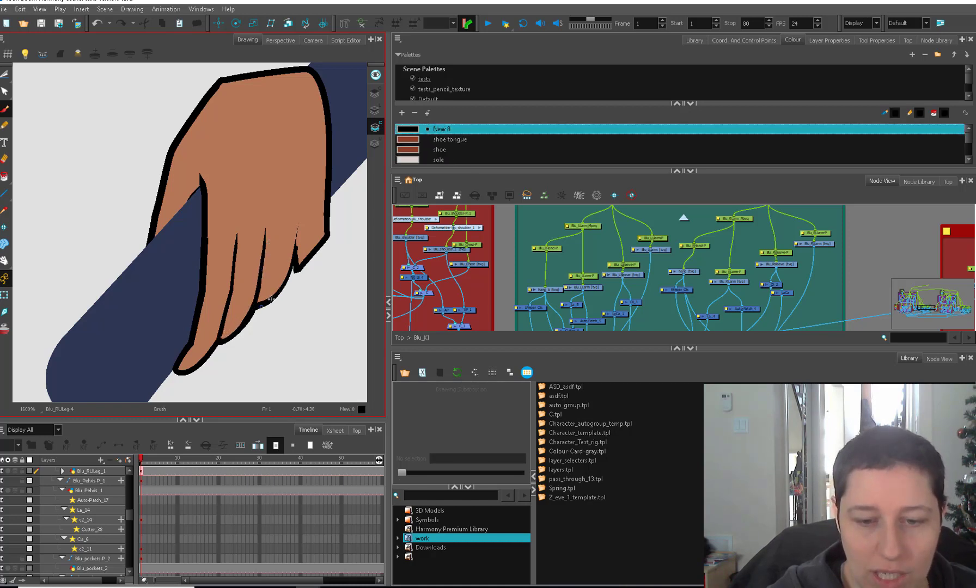
pyautogui.moveTo(300, 211); pyautogui.dragTo(294, 245)
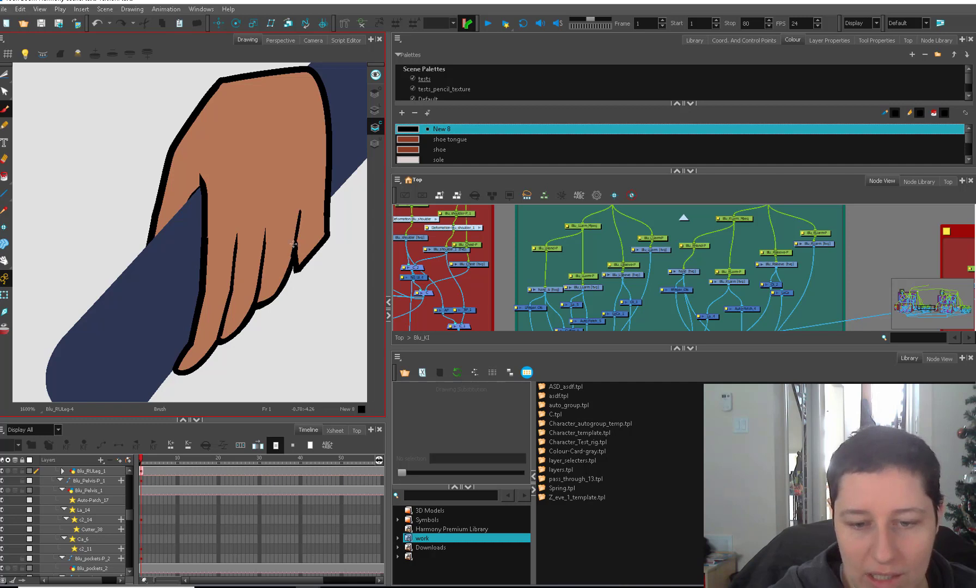
# Erase the angular outer edge of the finger on the hand's far side, beyond the thigh.
pyautogui.click(301, 247)
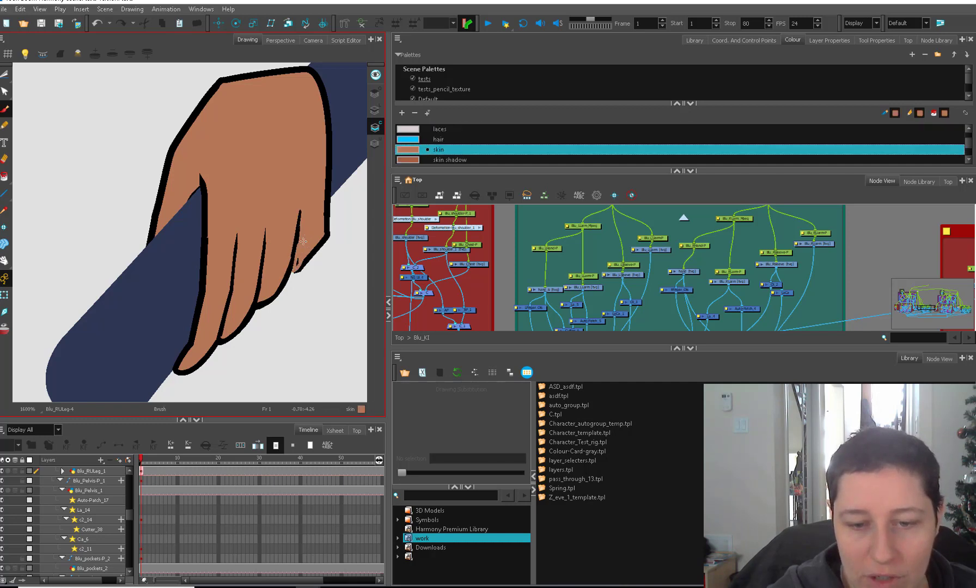
pyautogui.moveTo(295, 275); pyautogui.dragTo(338, 245)
pyautogui.hotkey('ctrl', 'z')
pyautogui.hotkey('alt', 'e')
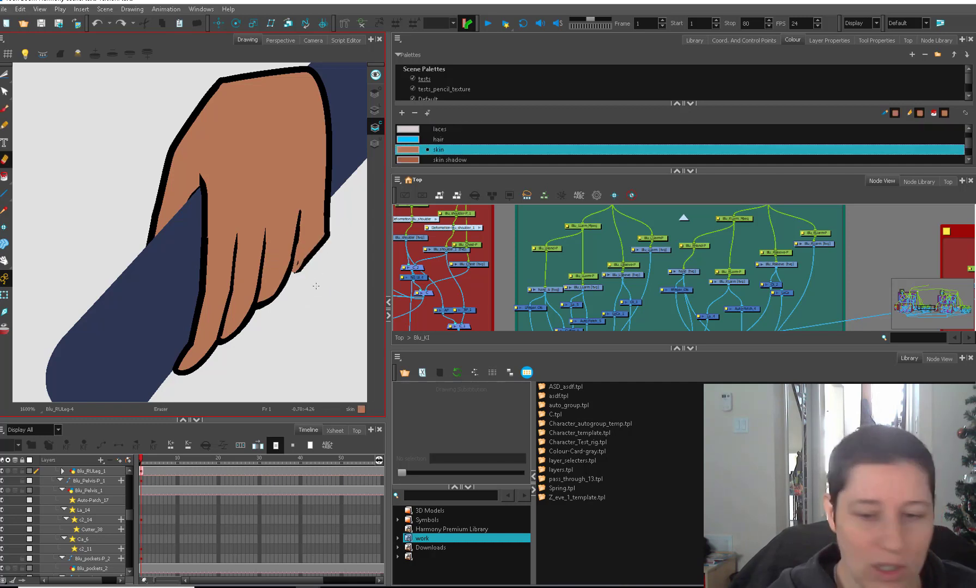
pyautogui.press('o')
pyautogui.moveTo(317, 286); pyautogui.dragTo(289, 276)
pyautogui.moveTo(332, 219); pyautogui.dragTo(311, 265)
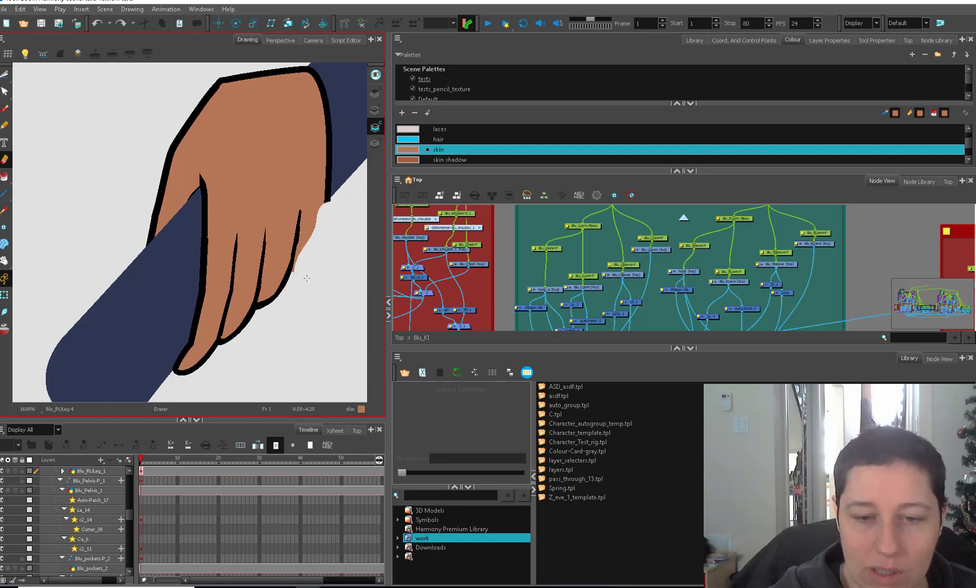
# Redraw the missing outer edge of the hand in black with the Brush and fill the gap inside it with the skin colour.
pyautogui.hotkey('alt', 'b')
pyautogui.press('d')
pyautogui.click(328, 194)
pyautogui.moveTo(327, 203)
pyautogui.mouseDown()
pyautogui.moveTo(287, 276)
pyautogui.moveTo(323, 223)
pyautogui.mouseUp()
pyautogui.click(310, 227)
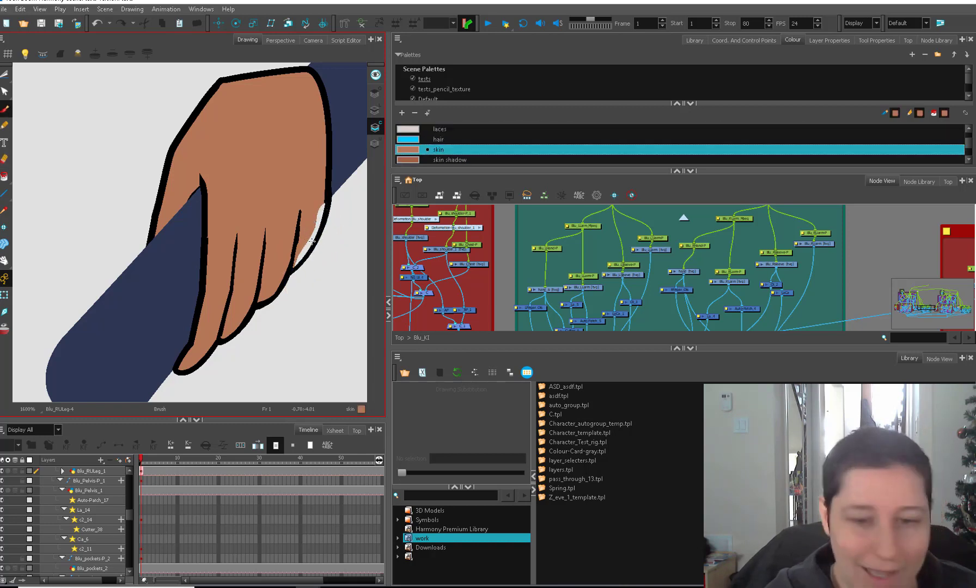
pyautogui.press('i')
pyautogui.click(309, 248)
pyautogui.press('d')
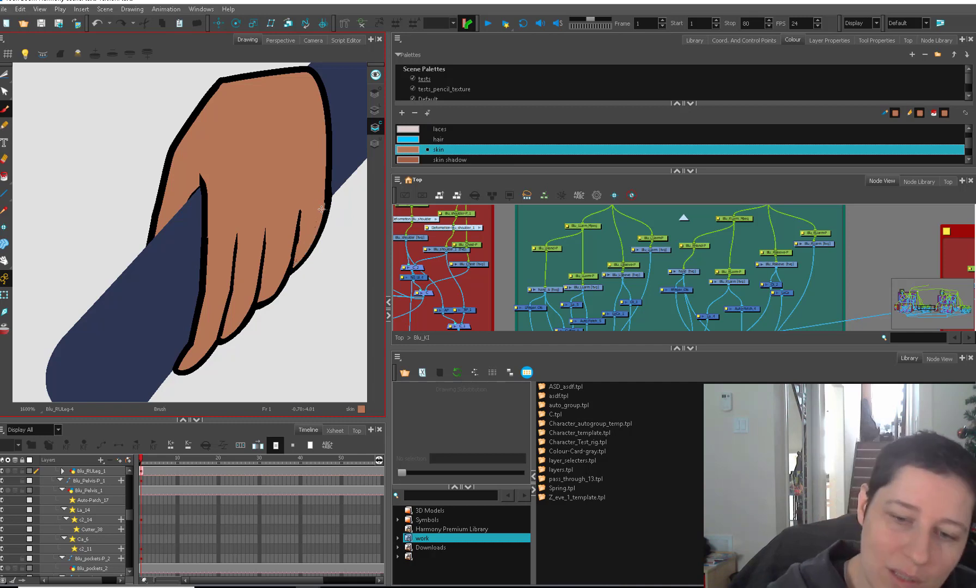
pyautogui.click(331, 194)
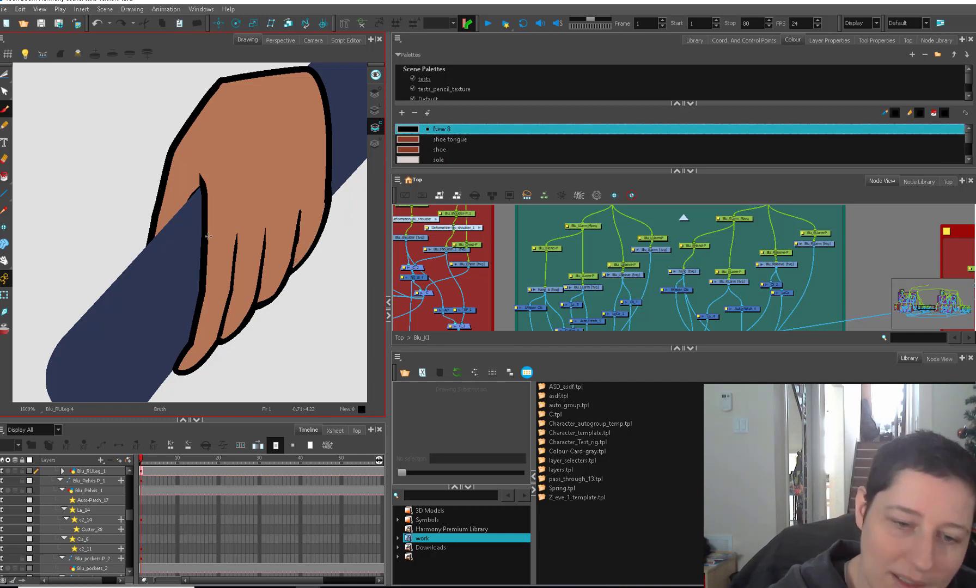
pyautogui.scroll(-4, 212, 233)
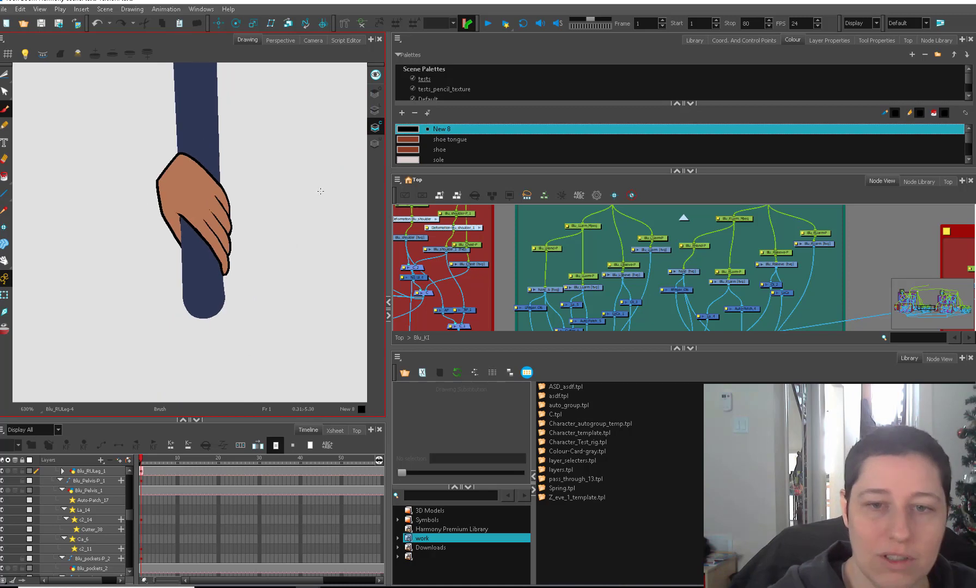
# Invert the thigh selection in the leg drawing, then cut the hand artwork from Colour Art and paste it into Line Art.
pyautogui.click(317, 41)
pyautogui.click(6, 277)
pyautogui.click(200, 318)
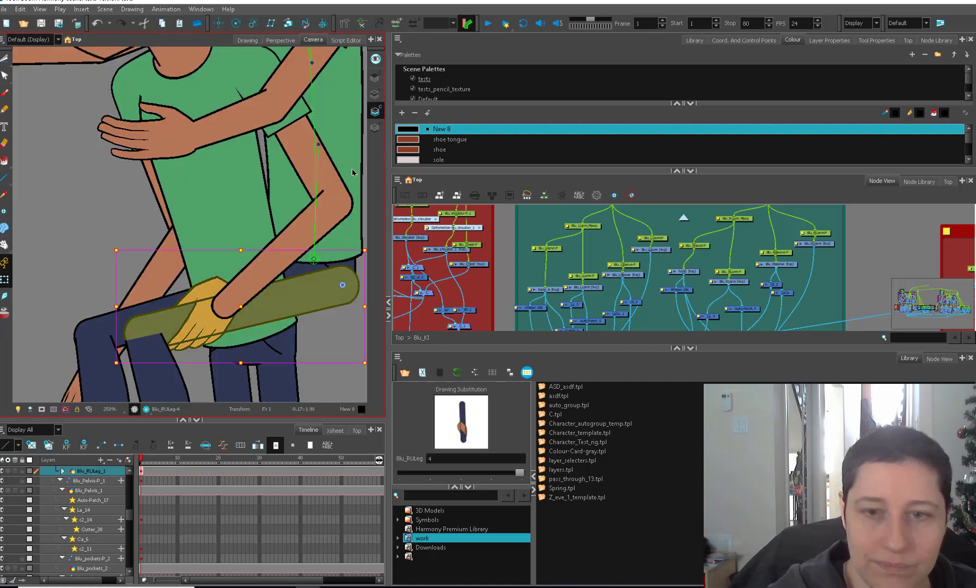
pyautogui.click(258, 41)
pyautogui.moveTo(327, 188)
pyautogui.mouseDown()
pyautogui.moveTo(252, 359)
pyautogui.moveTo(244, 349)
pyautogui.mouseUp()
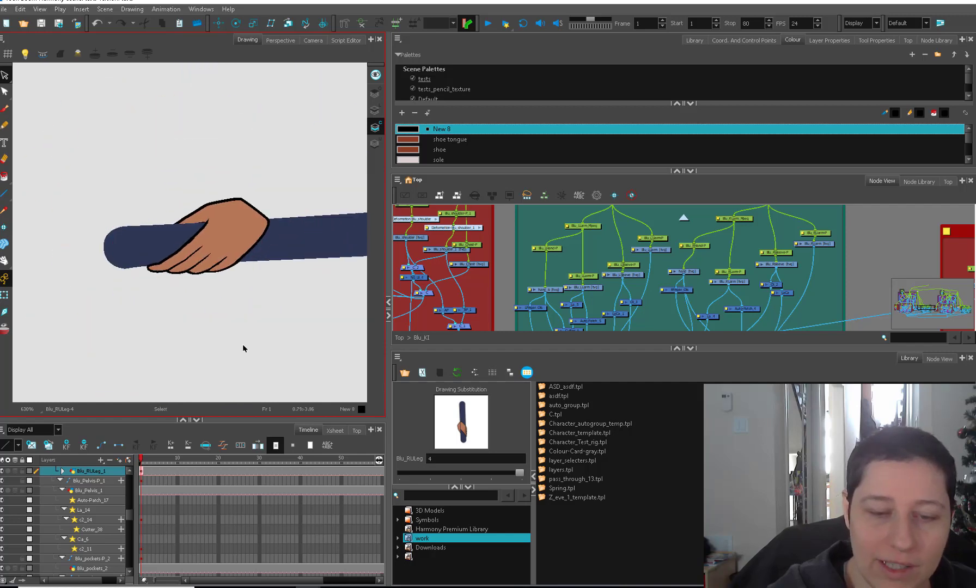
pyautogui.moveTo(325, 196)
pyautogui.mouseDown()
pyautogui.moveTo(279, 240)
pyautogui.moveTo(166, 269)
pyautogui.mouseUp()
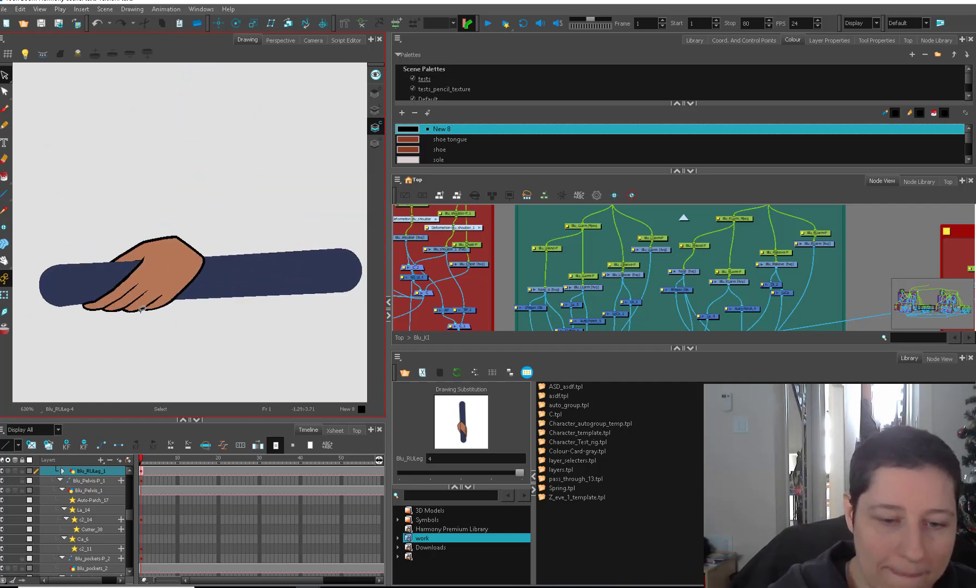
pyautogui.click(213, 292)
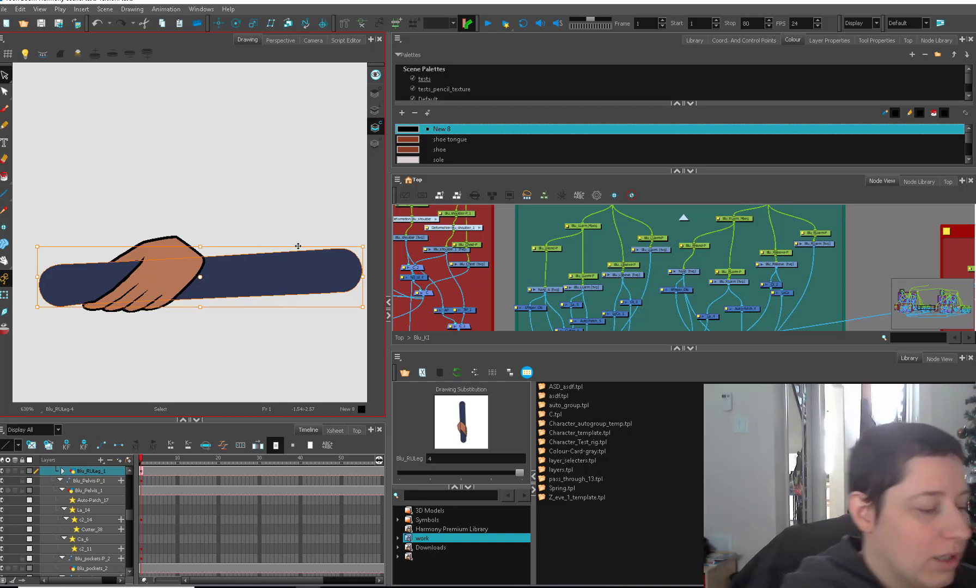
pyautogui.hotkey('ctrl', 'shift', 'i')
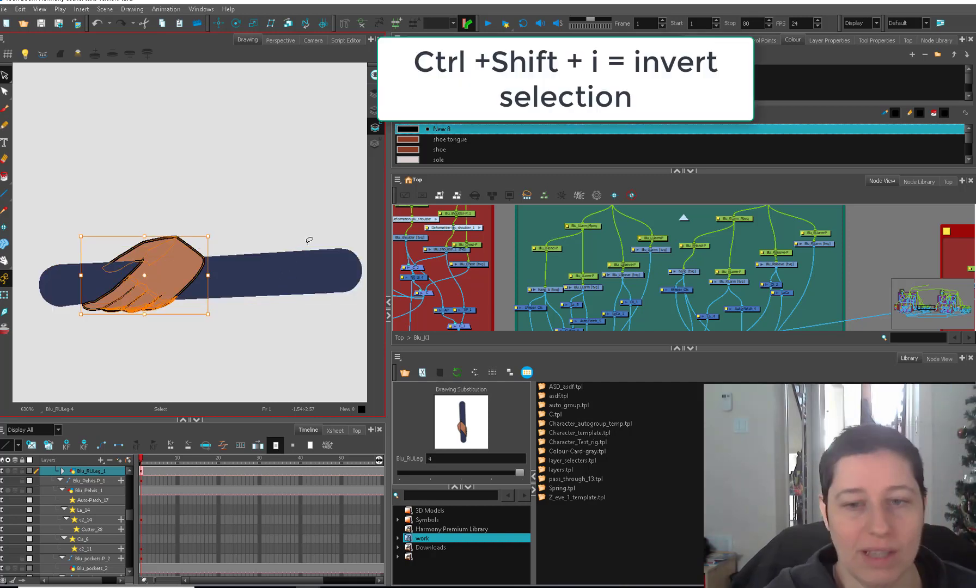
pyautogui.hotkey('ctrl', 'x')
pyautogui.click(375, 111)
pyautogui.hotkey('ctrl', 'v')
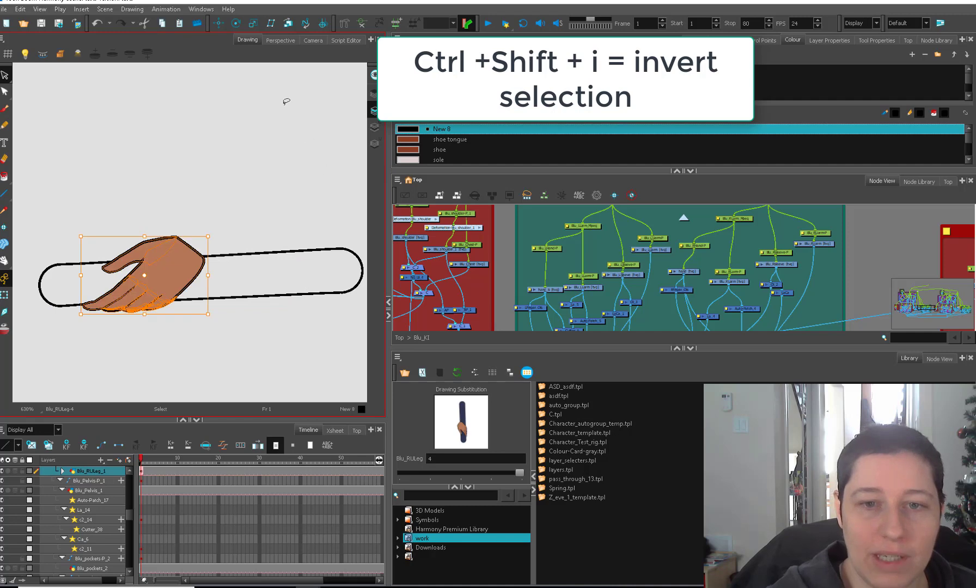
pyautogui.click(313, 40)
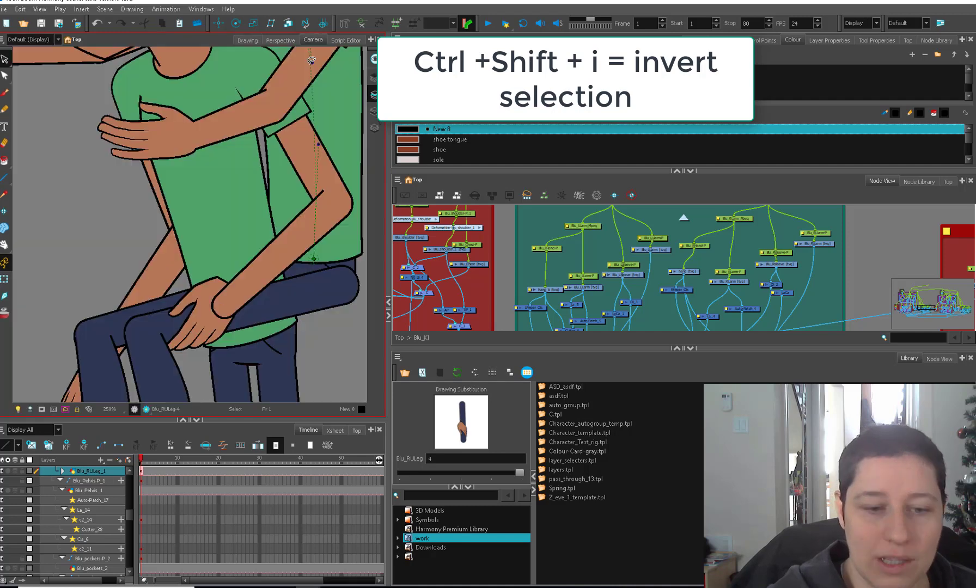
# Inspect the layer properties of the node beneath the upper-leg drawing to check which art layers it reads.
pyautogui.click(4, 280)
pyautogui.hotkey('alt', 's')
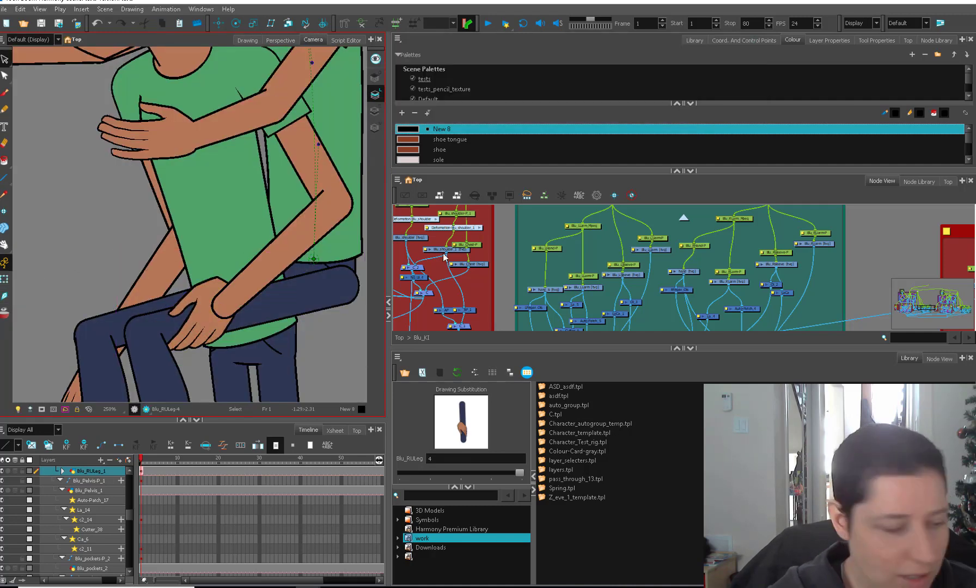
pyautogui.press('o')
pyautogui.moveTo(728, 289); pyautogui.dragTo(710, 240)
pyautogui.moveTo(674, 234); pyautogui.dragTo(664, 226)
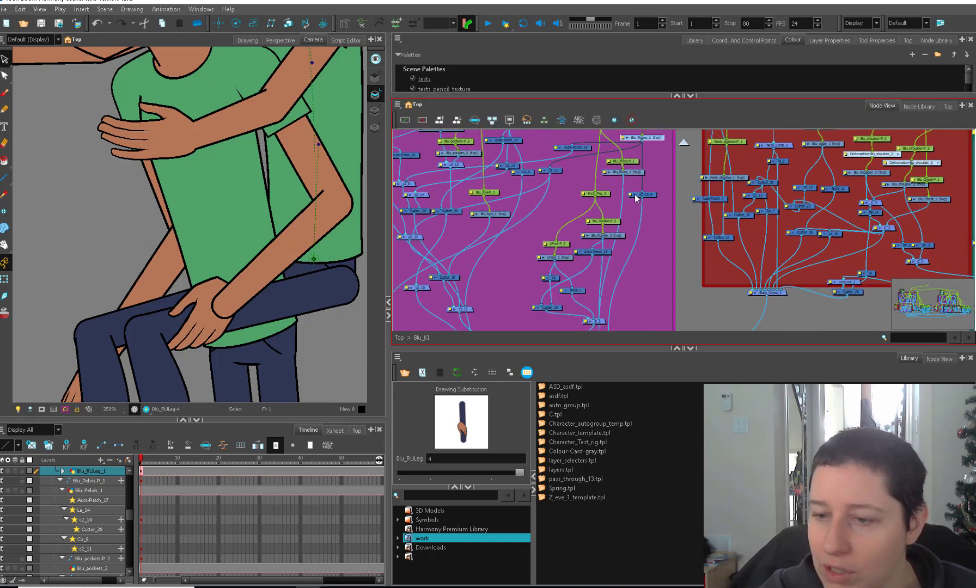
pyautogui.click(653, 196)
pyautogui.click(637, 194)
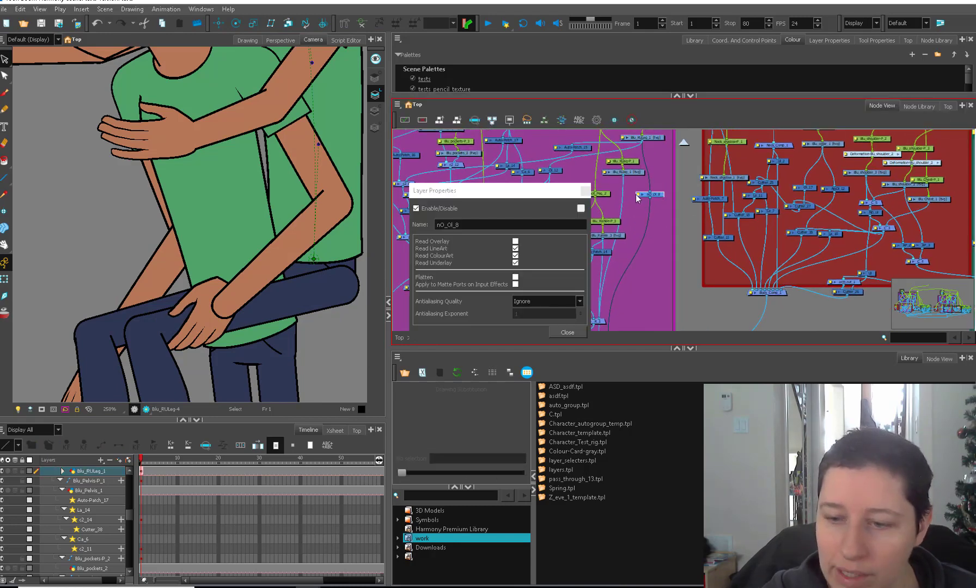
pyautogui.press('Escape')
# Select the stroke running along the thigh beside the gripping hand in the upper-leg drawing and delete it.
pyautogui.moveTo(648, 249)
pyautogui.mouseDown()
pyautogui.moveTo(658, 181)
pyautogui.moveTo(622, 273)
pyautogui.mouseUp()
pyautogui.click(626, 174)
pyautogui.click(191, 279)
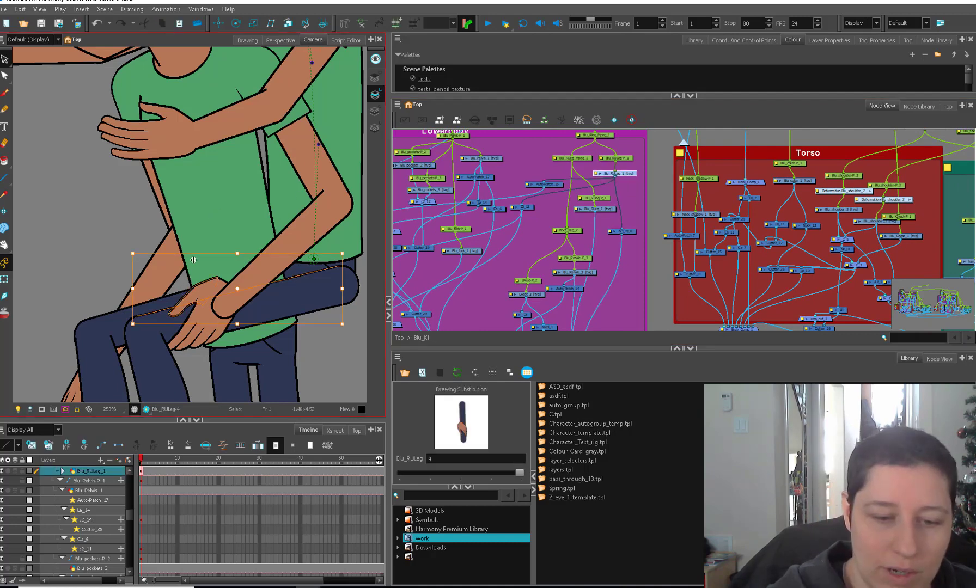
pyautogui.click(188, 284)
pyautogui.press('Delete')
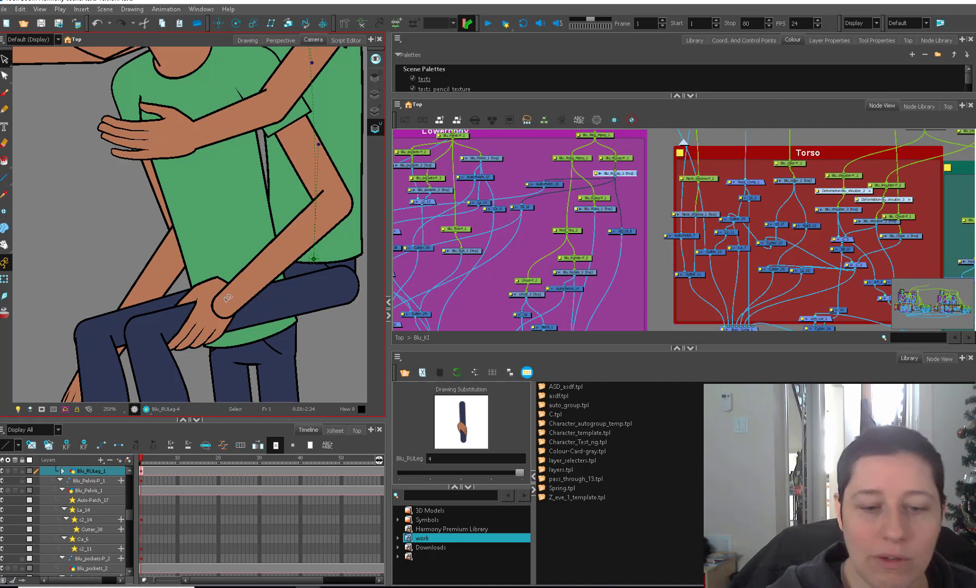
# Examine how the node beneath the upper-leg drawing connects through the lower body network.
pyautogui.moveTo(615, 282); pyautogui.dragTo(609, 248)
pyautogui.moveTo(562, 258); pyautogui.dragTo(512, 302)
pyautogui.click(544, 264)
pyautogui.click(549, 256)
pyautogui.moveTo(548, 287); pyautogui.dragTo(552, 280)
pyautogui.moveTo(583, 310); pyautogui.dragTo(592, 263)
pyautogui.moveTo(629, 159); pyautogui.dragTo(590, 216)
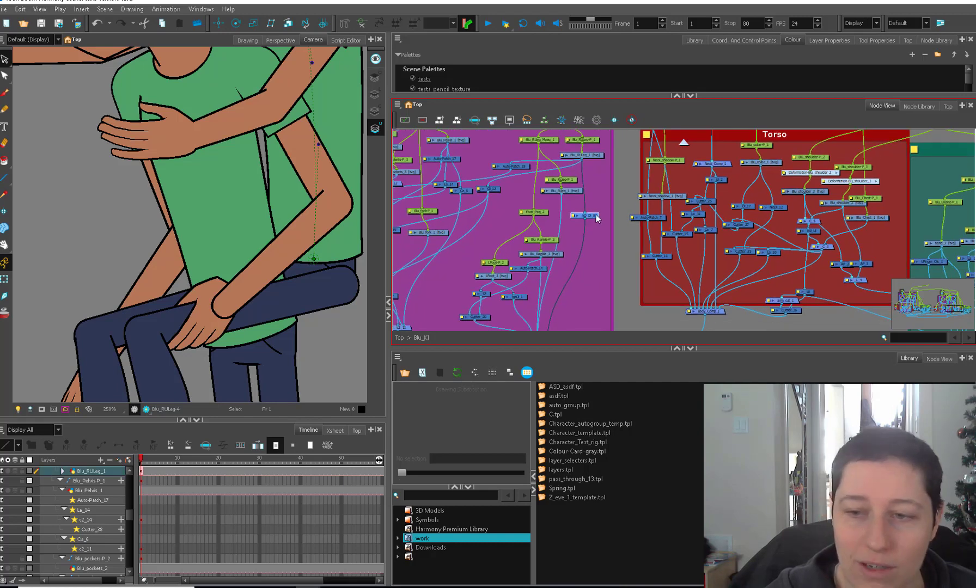
# Select the Blu_RLarm forearm drawing that reaches the gripping hand and duplicate it as a new drawing.
pyautogui.click(4, 280)
pyautogui.click(261, 275)
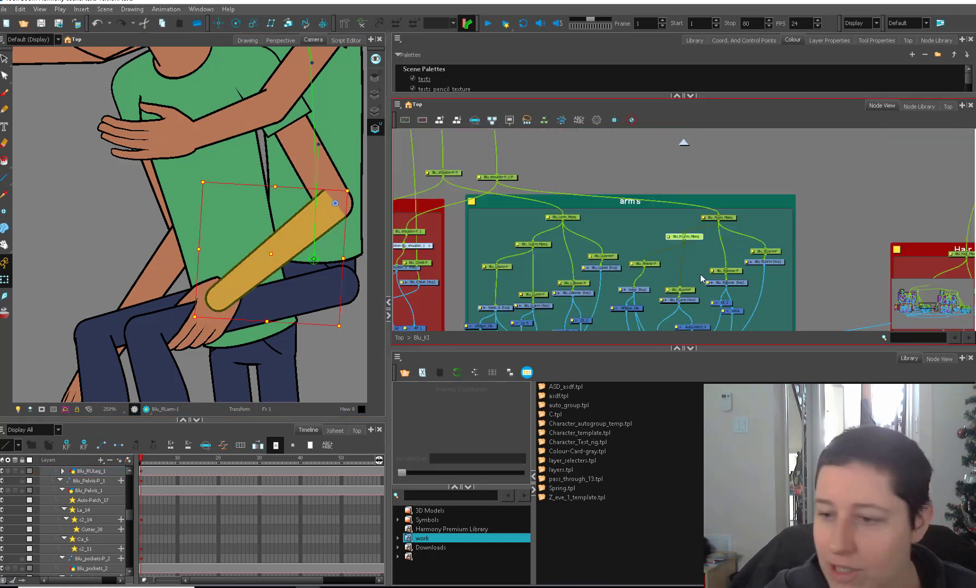
pyautogui.click(683, 299)
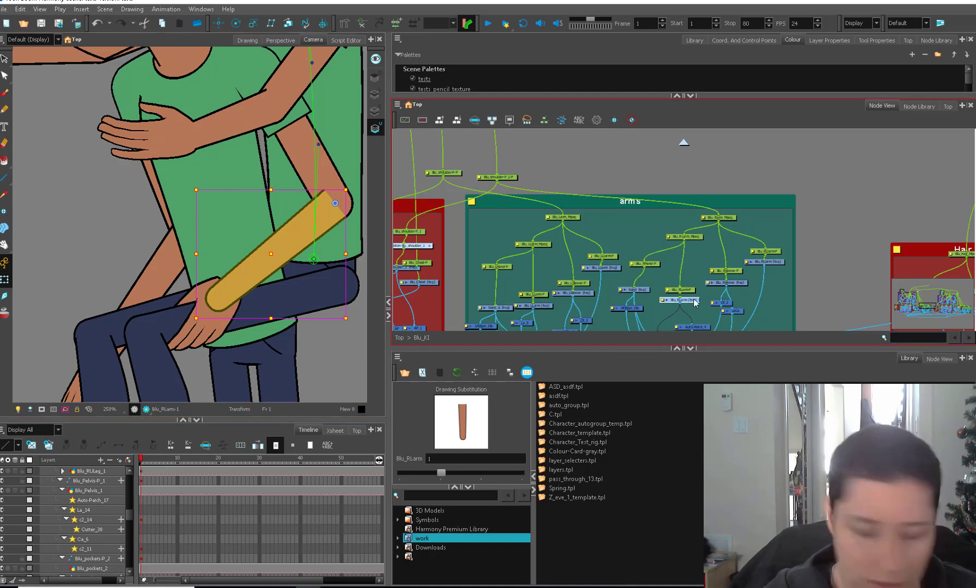
pyautogui.moveTo(694, 300); pyautogui.dragTo(700, 303)
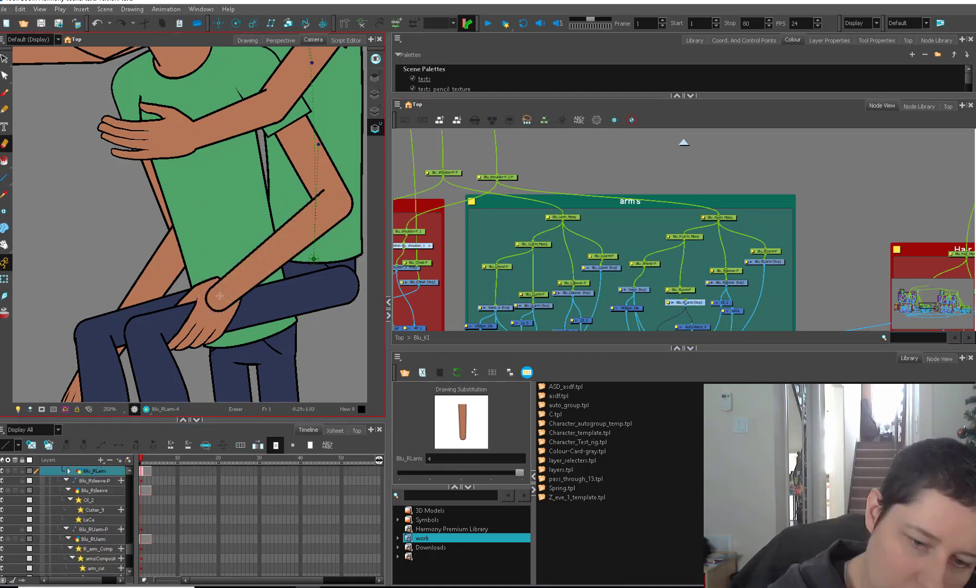
# Erase the rounded wrist end of the duplicated forearm and reshape its edge with the Contour Editor to meet the hand.
pyautogui.hotkey('alt', 's')
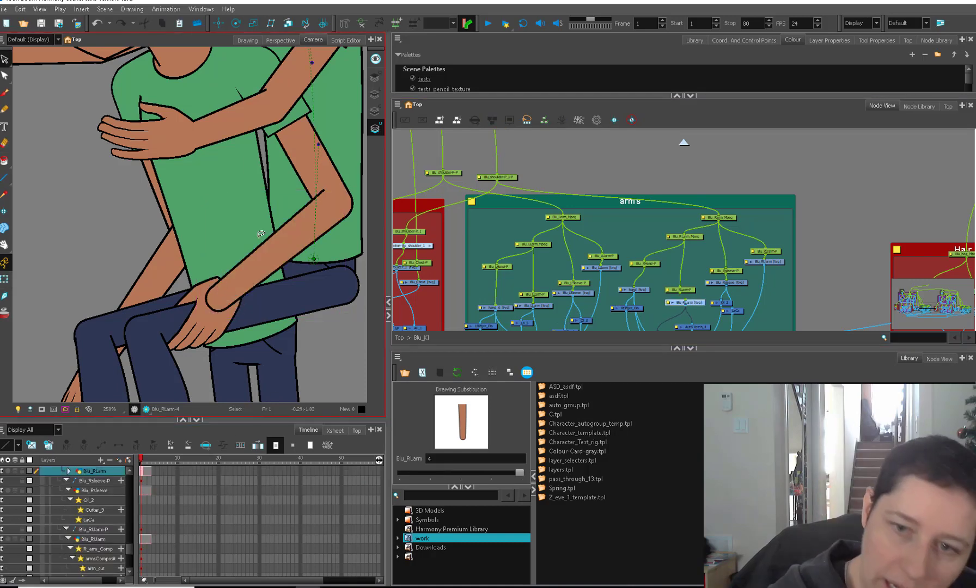
pyautogui.click(375, 98)
pyautogui.hotkey('alt', 'e')
pyautogui.moveTo(212, 278)
pyautogui.mouseDown()
pyautogui.moveTo(225, 320)
pyautogui.moveTo(209, 290)
pyautogui.mouseUp()
pyautogui.rightClick(352, 148)
pyautogui.click(374, 112)
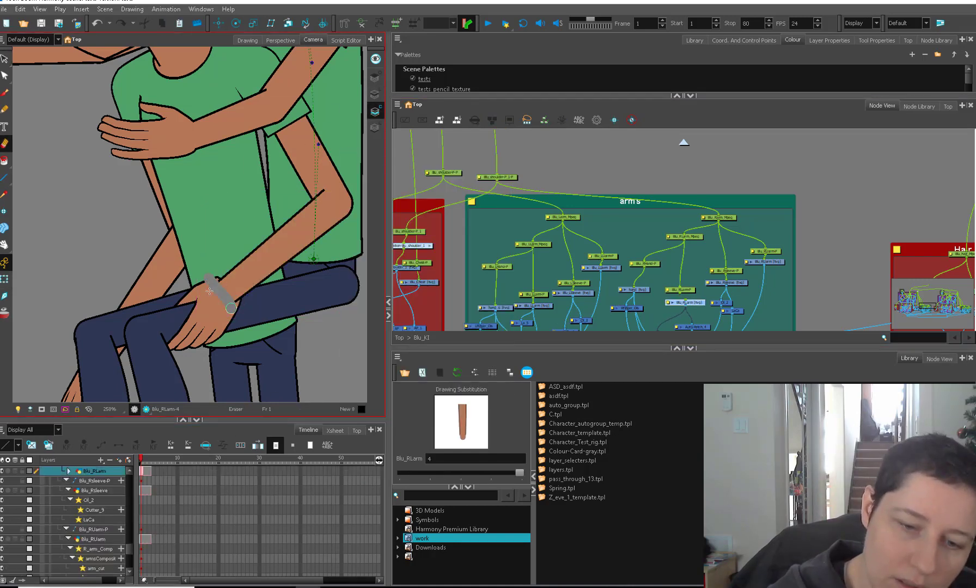
pyautogui.hotkey('alt', 'q')
pyautogui.click(237, 302)
pyautogui.press('2')
pyautogui.press('2')
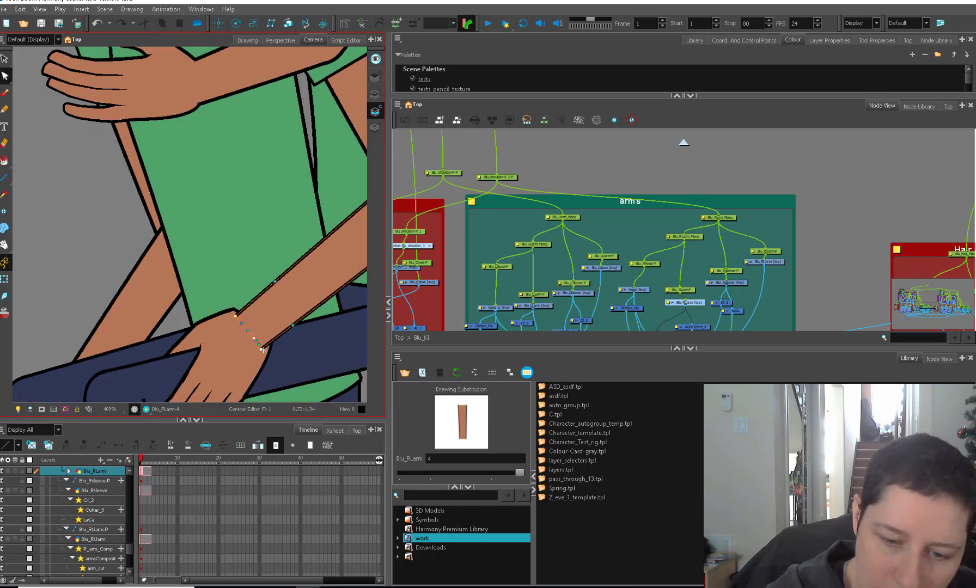
# Try rotating the whole leg with its merged hand to test how the pair moves.
pyautogui.press('l')
pyautogui.press('1')
pyautogui.press('1')
pyautogui.hotkey('shift', 'm')
pyautogui.hotkey('shift', 't')
pyautogui.press('b')
pyautogui.press('b')
pyautogui.click(193, 334)
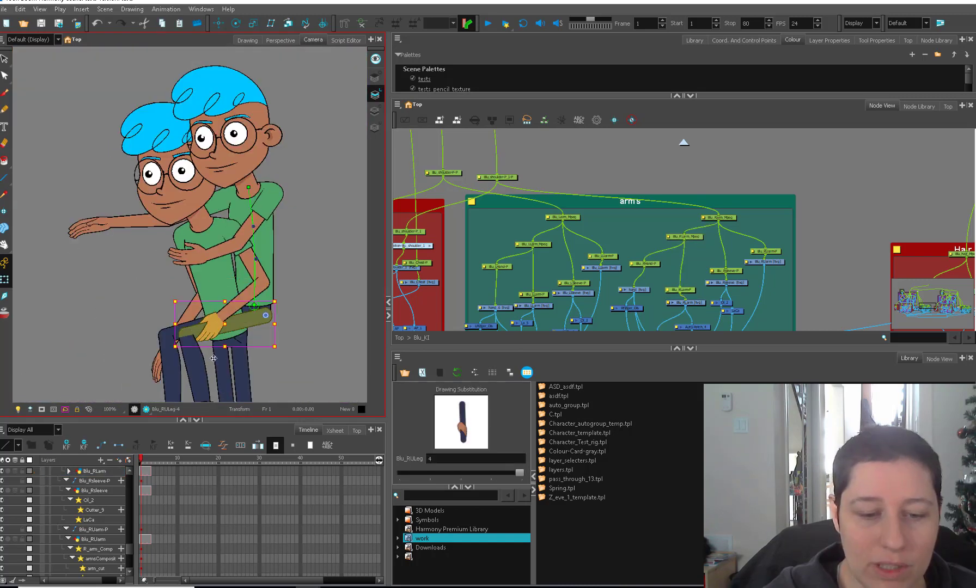
pyautogui.press('b')
pyautogui.press('b')
pyautogui.moveTo(292, 368); pyautogui.dragTo(291, 299)
pyautogui.moveTo(280, 375); pyautogui.dragTo(234, 364)
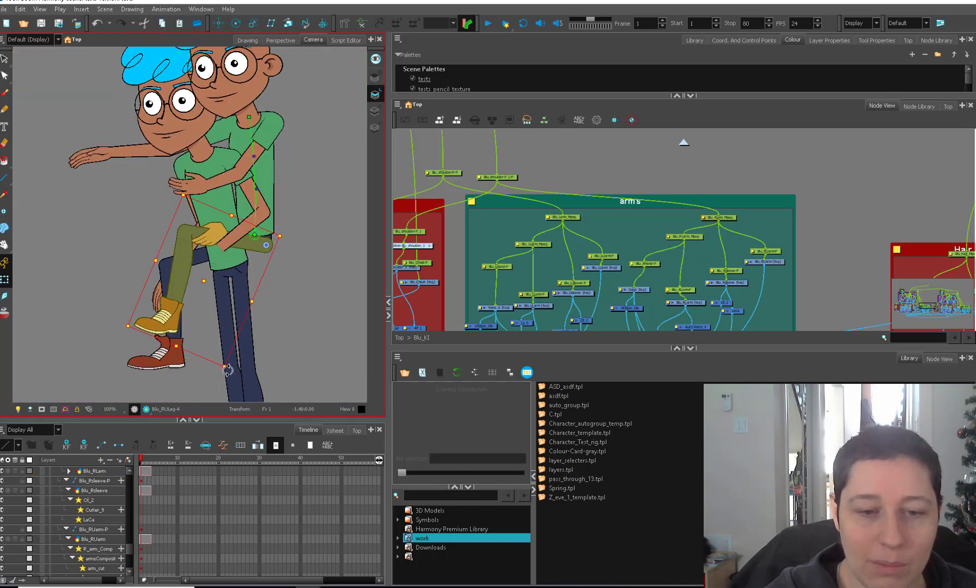
# Try moving the arm and forearm pegs separately from the hand merged into the leg drawing.
pyautogui.click(251, 225)
pyautogui.press('b')
pyautogui.press('b')
pyautogui.press('b')
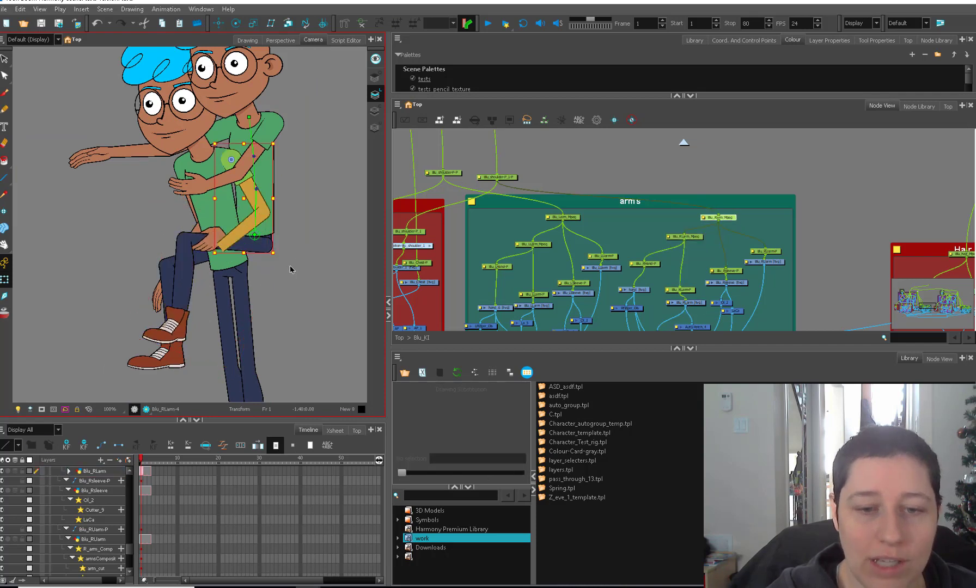
pyautogui.moveTo(279, 258)
pyautogui.mouseDown()
pyautogui.moveTo(285, 253)
pyautogui.moveTo(260, 257)
pyautogui.moveTo(284, 248)
pyautogui.mouseUp()
pyautogui.click(238, 233)
pyautogui.press('b')
pyautogui.press('b')
pyautogui.press('b')
pyautogui.click(246, 243)
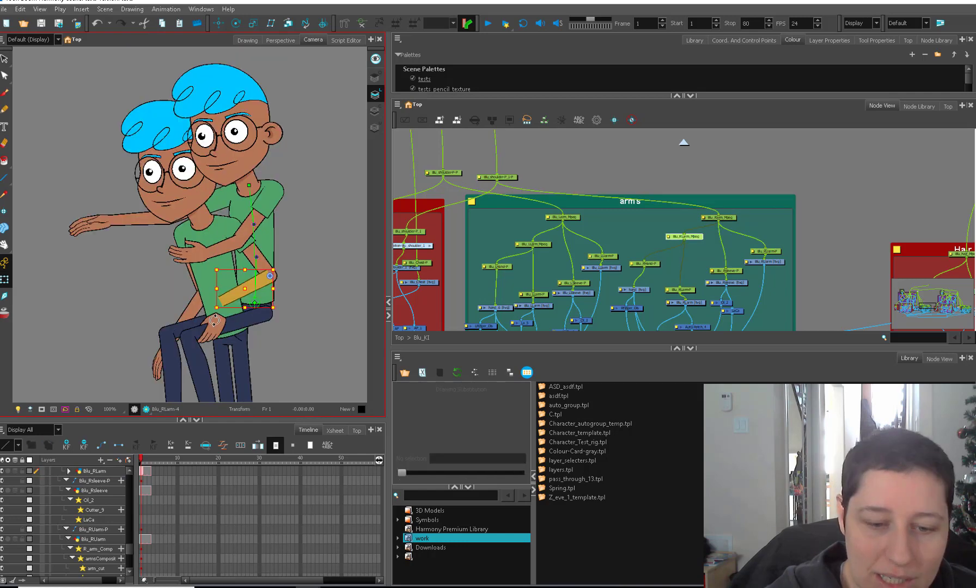
pyautogui.moveTo(214, 321); pyautogui.dragTo(267, 338)
pyautogui.press('b')
pyautogui.click(277, 356)
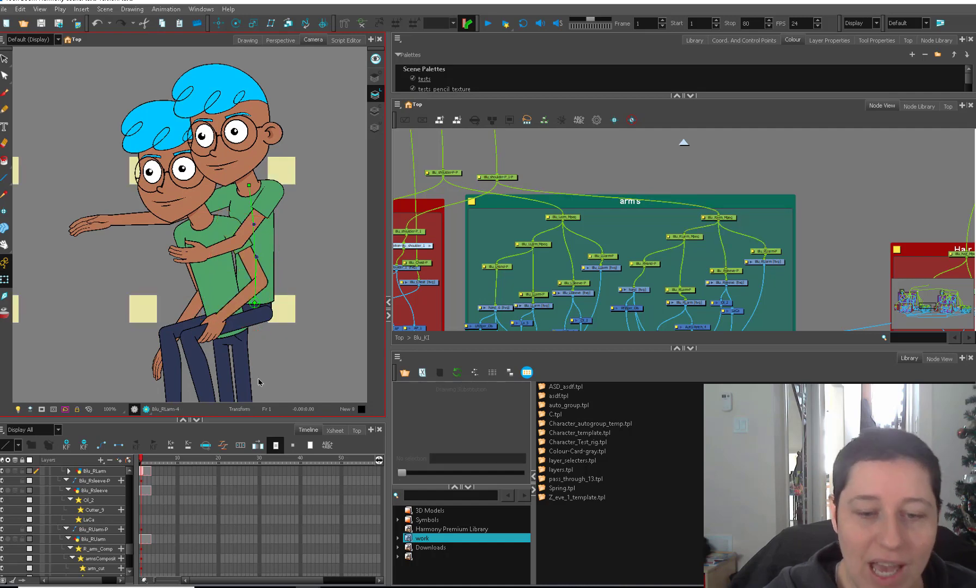
pyautogui.scroll(-1, 258, 382)
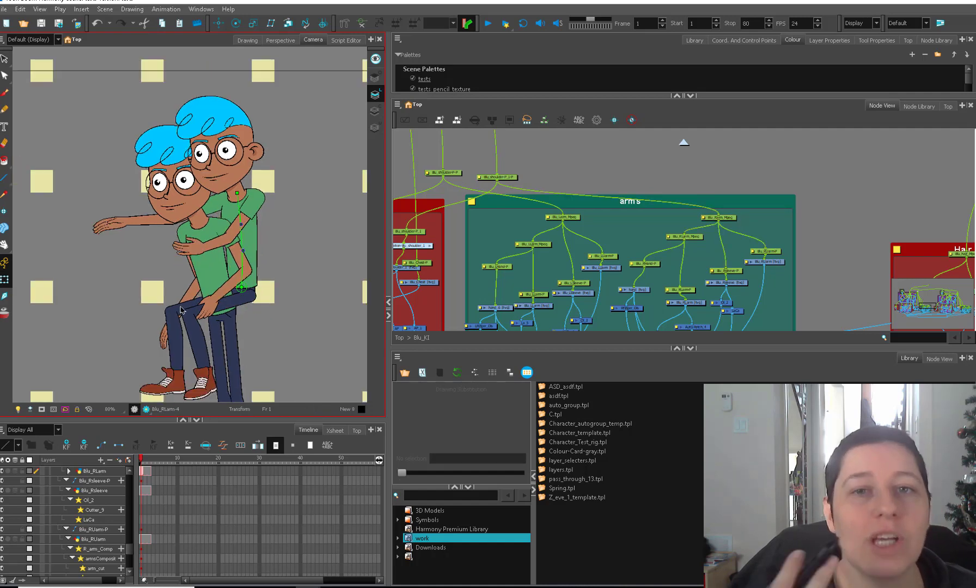
pyautogui.scroll(1, 181, 310)
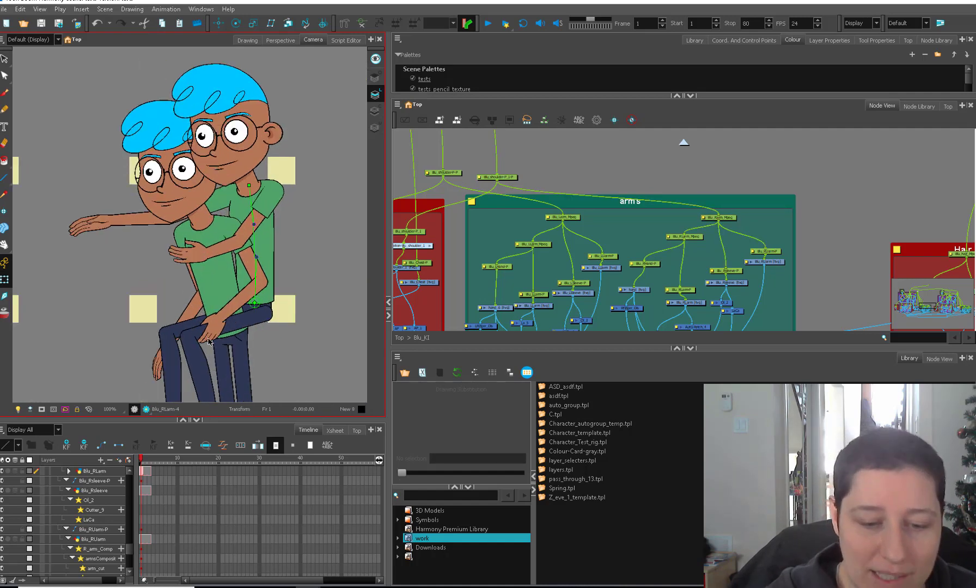
pyautogui.click(194, 313)
pyautogui.press('b')
pyautogui.press('b')
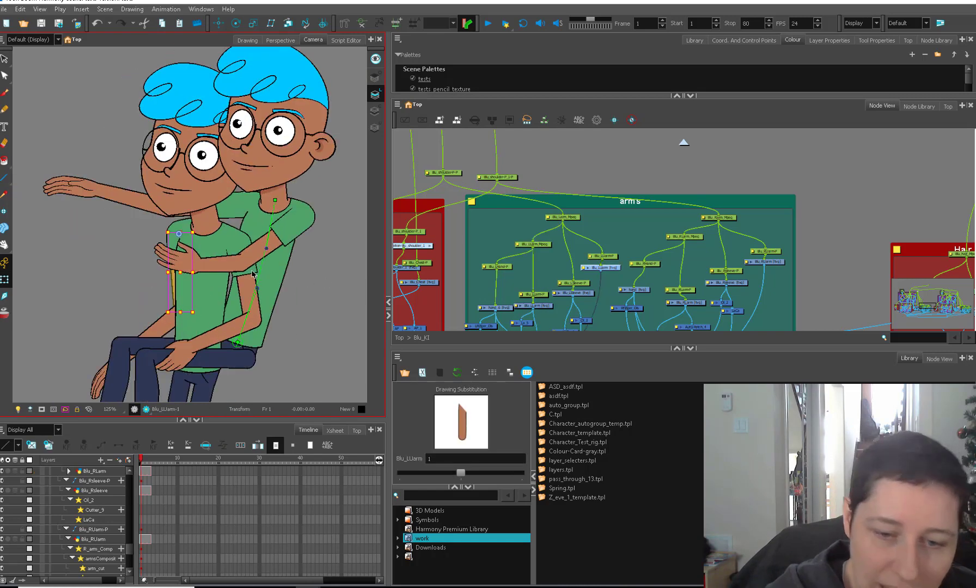
# Duplicate the Blu_Rsleeve drawing and bend the sleeve's lower edge into a curve around the arm with the Contour Editor.
pyautogui.click(251, 273)
pyautogui.press('2')
pyautogui.press('2')
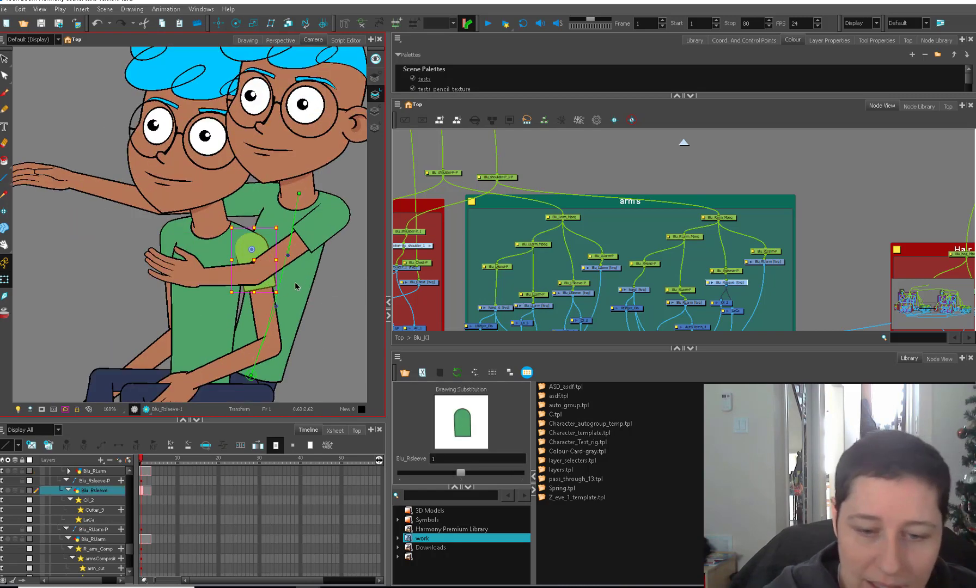
pyautogui.press('o')
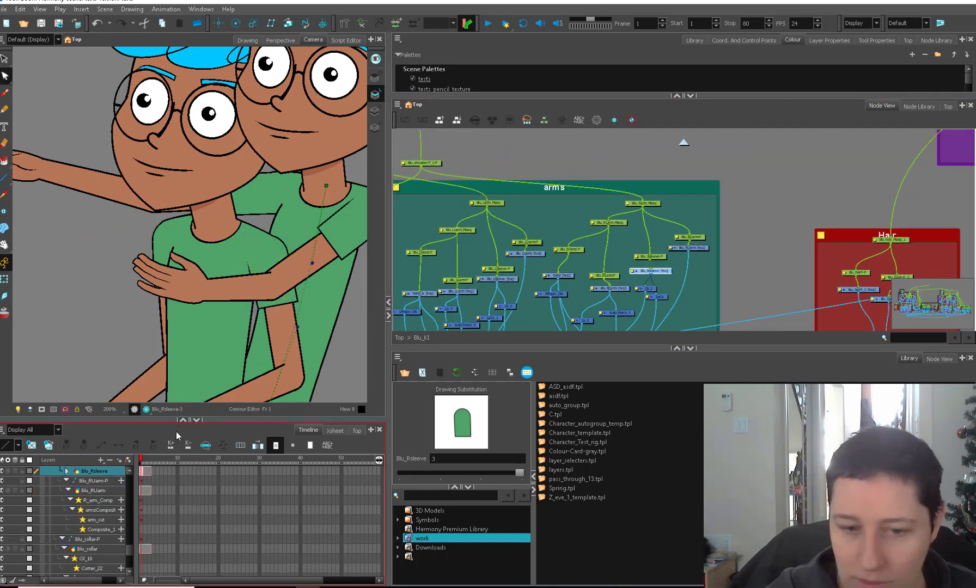
pyautogui.moveTo(307, 286)
pyautogui.mouseDown()
pyautogui.moveTo(260, 320)
pyautogui.moveTo(324, 333)
pyautogui.moveTo(328, 350)
pyautogui.moveTo(221, 304)
pyautogui.moveTo(231, 299)
pyautogui.moveTo(215, 310)
pyautogui.moveTo(261, 343)
pyautogui.mouseUp()
pyautogui.press('2')
pyautogui.press('2')
pyautogui.press('space')
pyautogui.press('2')
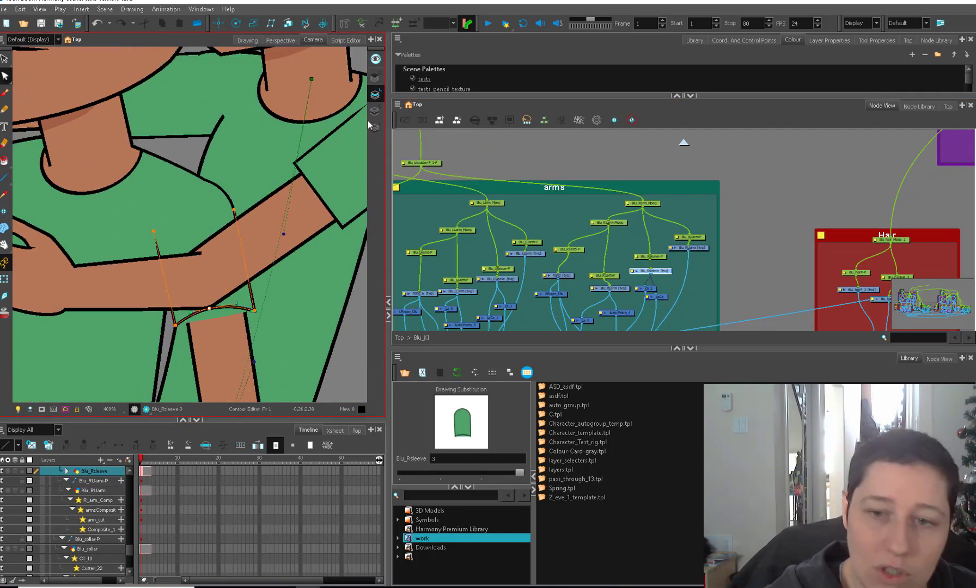
# Reshape the sleeve's Colour Art along its lower edge to follow the curved line art.
pyautogui.click(375, 111)
pyautogui.click(216, 321)
pyautogui.click(277, 297)
pyautogui.press('1')
pyautogui.hotkey('shift', 'x')
pyautogui.press('space')
pyautogui.moveTo(312, 293)
pyautogui.mouseDown()
pyautogui.moveTo(280, 329)
pyautogui.moveTo(297, 308)
pyautogui.mouseUp()
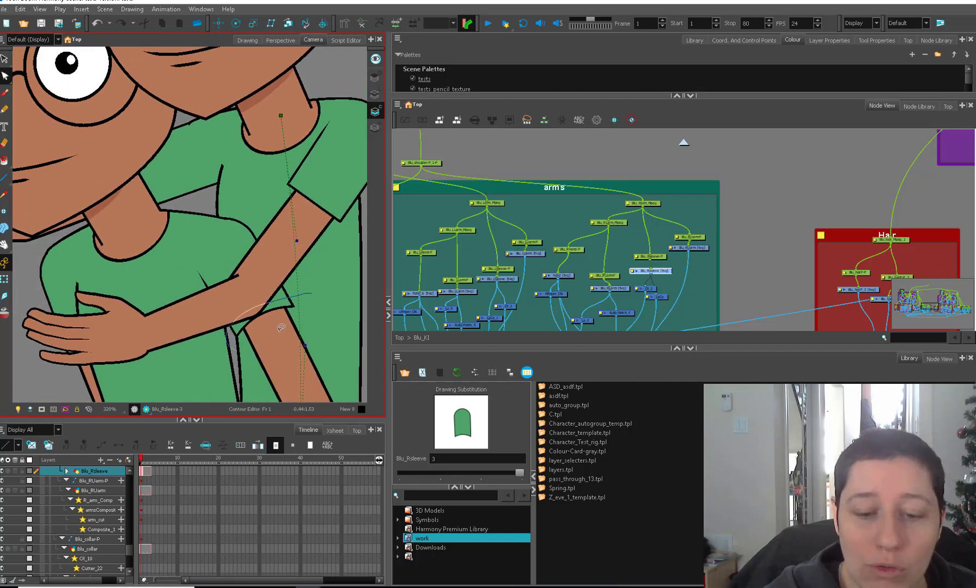
# Examine the reshaped lower edge of the Blu_Rsleeve drawing against the arm and shirt, both close up and from further away.
pyautogui.click(308, 288)
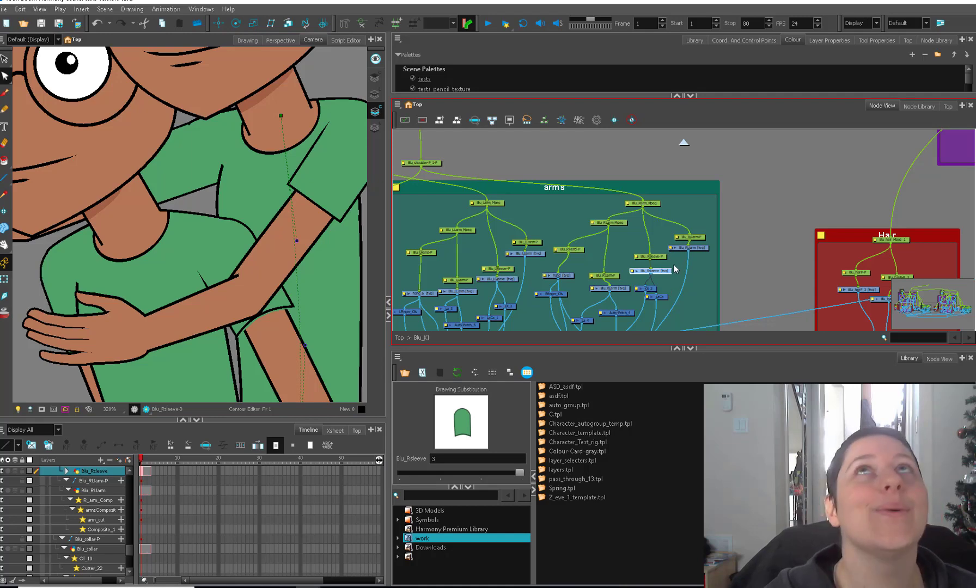
pyautogui.click(289, 309)
pyautogui.press('2')
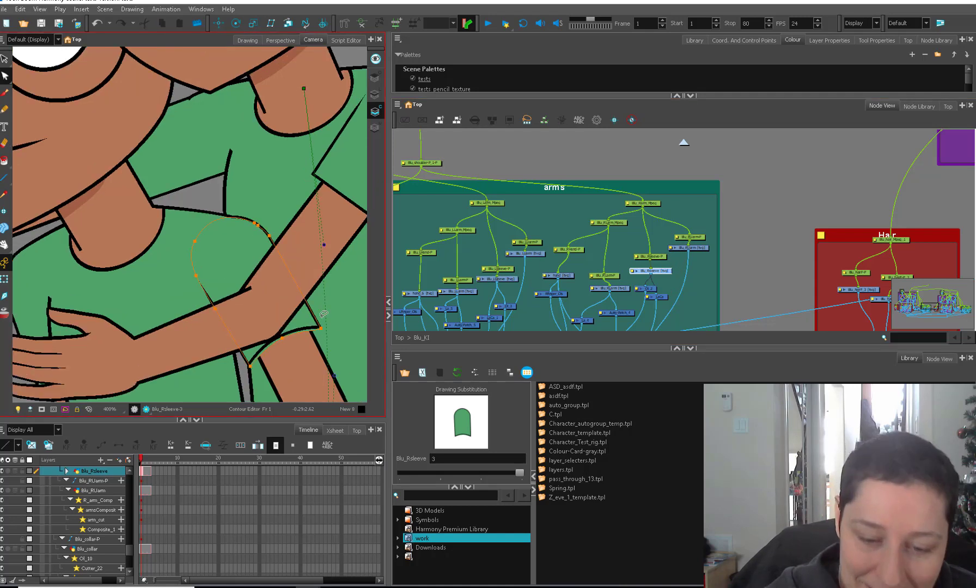
pyautogui.press('1')
pyautogui.press('1')
pyautogui.press('1')
pyautogui.press('1')
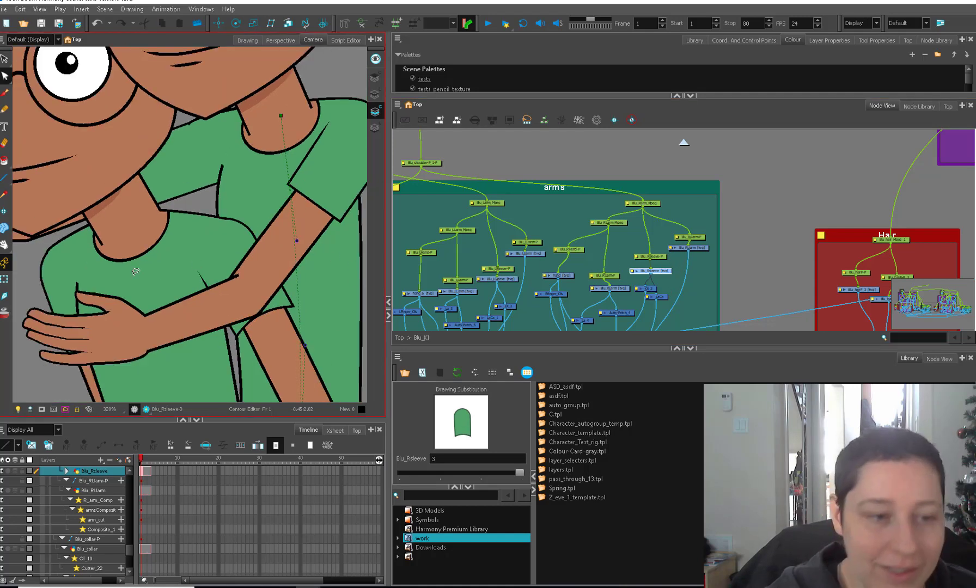
# Rotate the front character's outstretched forearm and hand down toward the raised leg with the Transform tool.
pyautogui.hotkey('shift', 't')
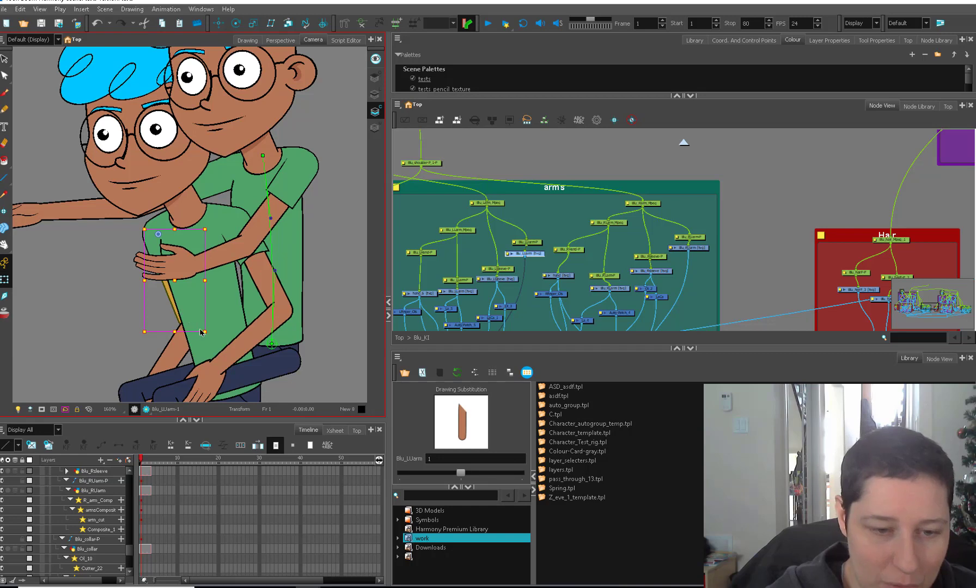
pyautogui.click(213, 337)
pyautogui.press('1')
pyautogui.press('1')
pyautogui.click(147, 333)
pyautogui.press('b')
pyautogui.moveTo(113, 368); pyautogui.dragTo(196, 382)
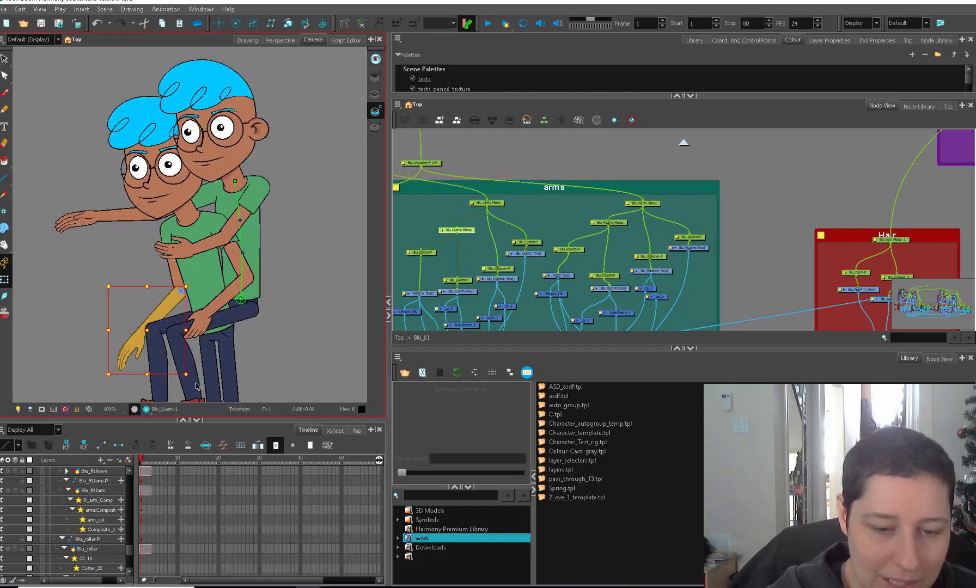
# Transfer the hand_6 artwork into the Blu_LULeg drawing so the hand lies in front of the raised leg.
pyautogui.click(197, 335)
pyautogui.scroll(3, 195, 338)
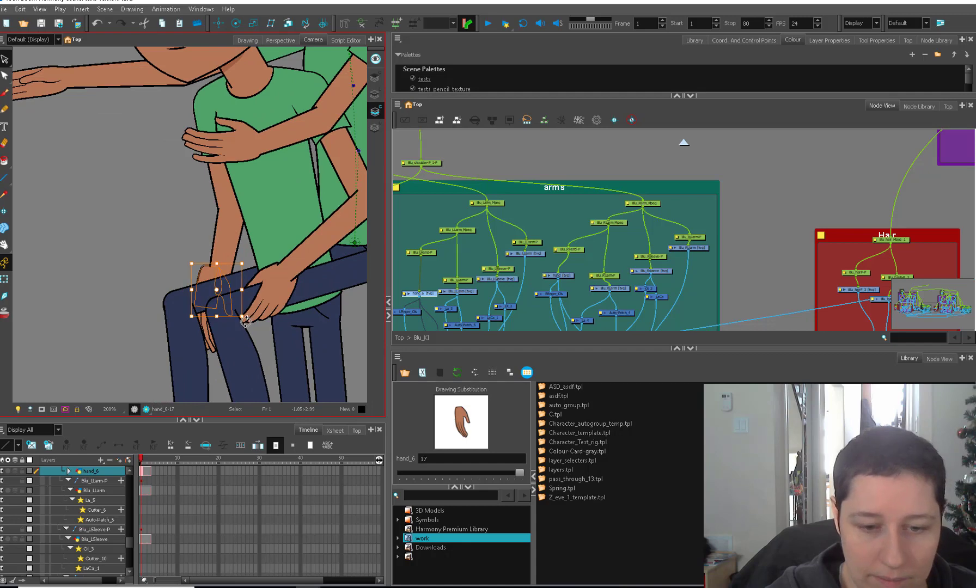
pyautogui.click(243, 308)
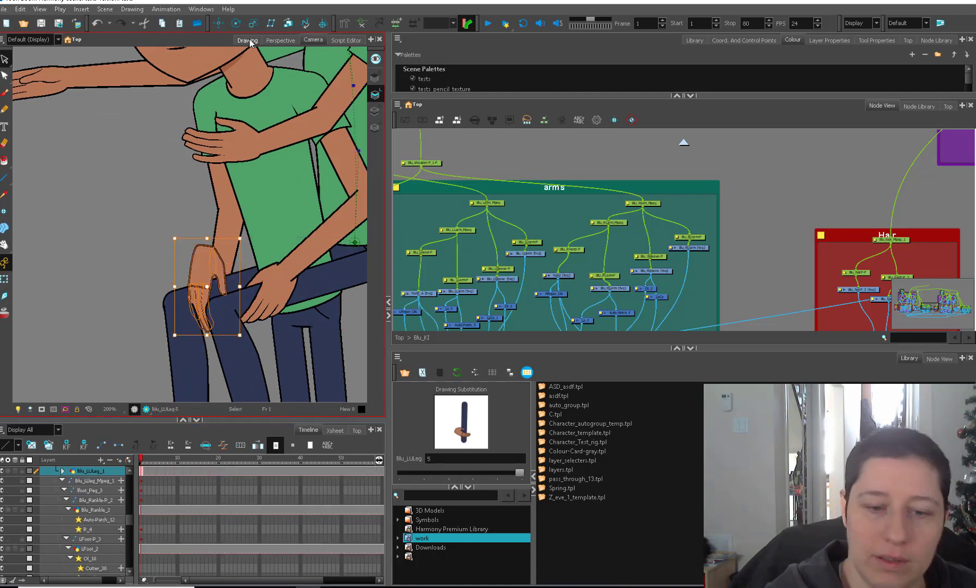
# Open the merged leg drawing in the Drawing view and rotate the hand so it lies across the leg.
pyautogui.click(247, 40)
pyautogui.press('1')
pyautogui.moveTo(202, 279); pyautogui.dragTo(271, 358)
pyautogui.press('2')
pyautogui.press('2')
pyautogui.moveTo(272, 309); pyautogui.dragTo(278, 297)
pyautogui.press('Escape')
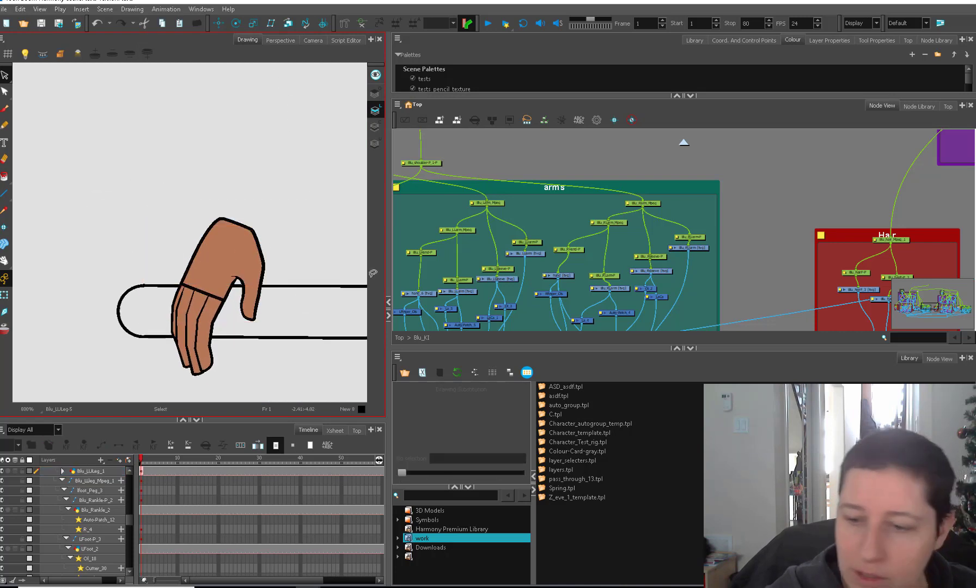
# Check the art layers of the Blu_LULeg drawing to find where the hand artwork sits.
pyautogui.click(448, 261)
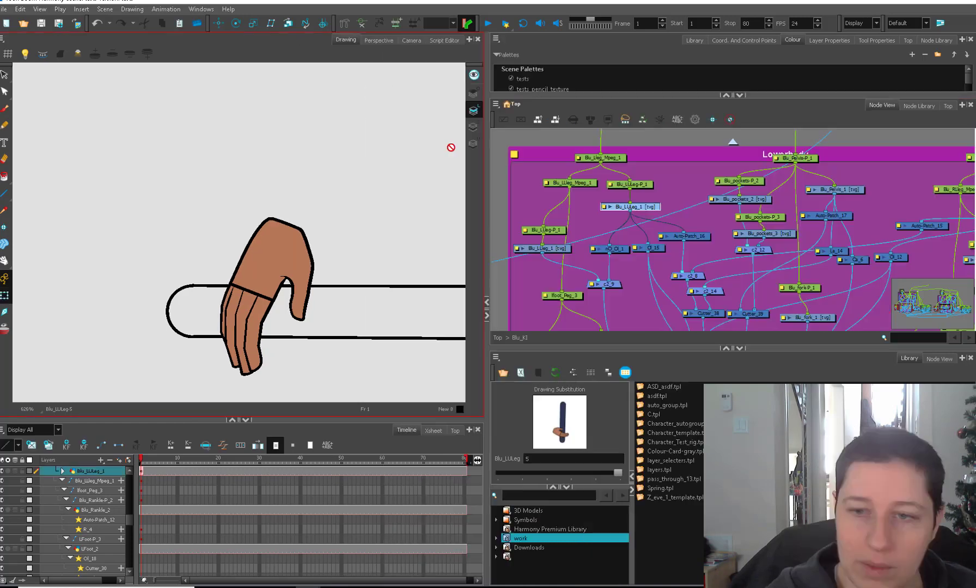
pyautogui.click(474, 110)
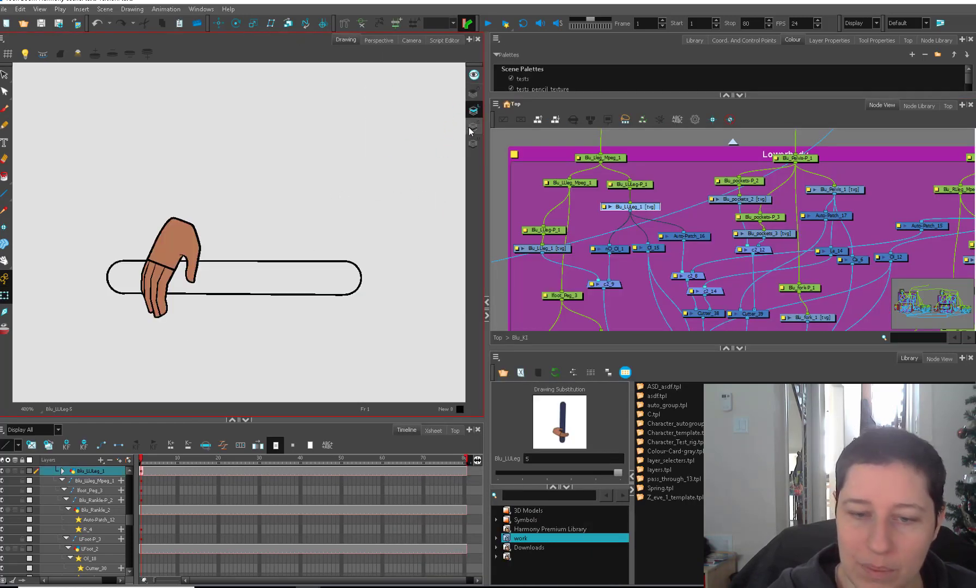
pyautogui.click(473, 128)
pyautogui.click(474, 144)
pyautogui.click(473, 111)
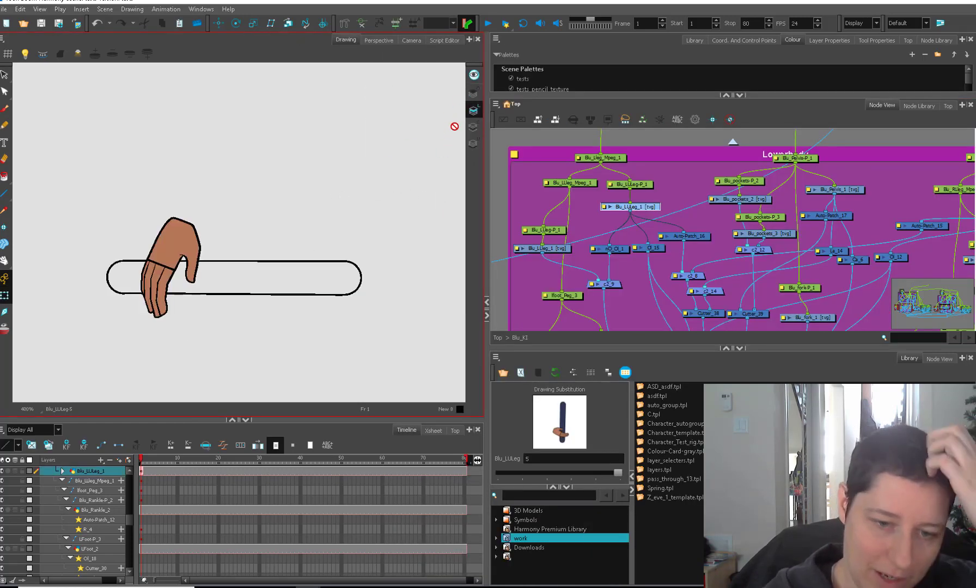
# Try deleting the fingers and the palm outline from the hand on the leg's Line Art layer.
pyautogui.click(171, 275)
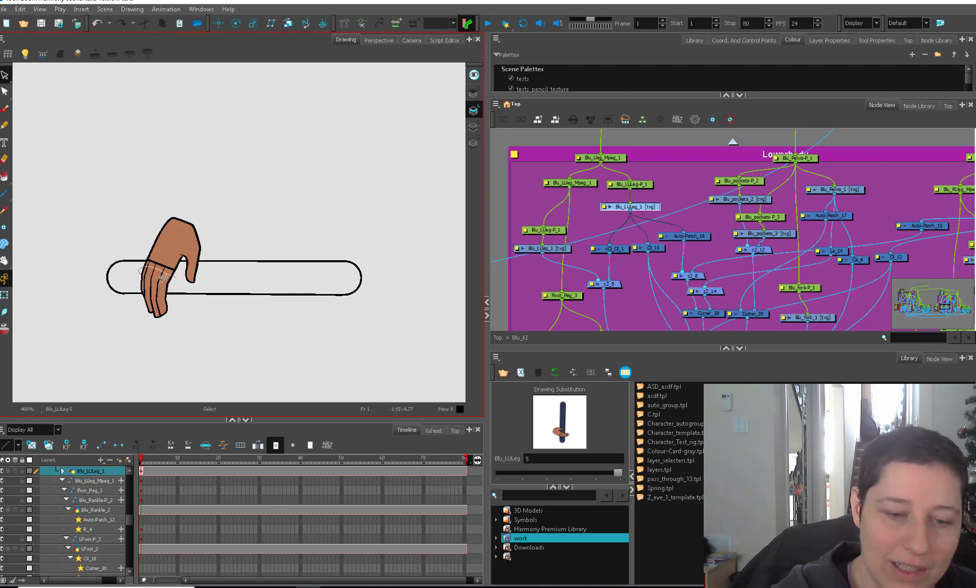
pyautogui.scroll(1, 220, 286)
pyautogui.press('Delete')
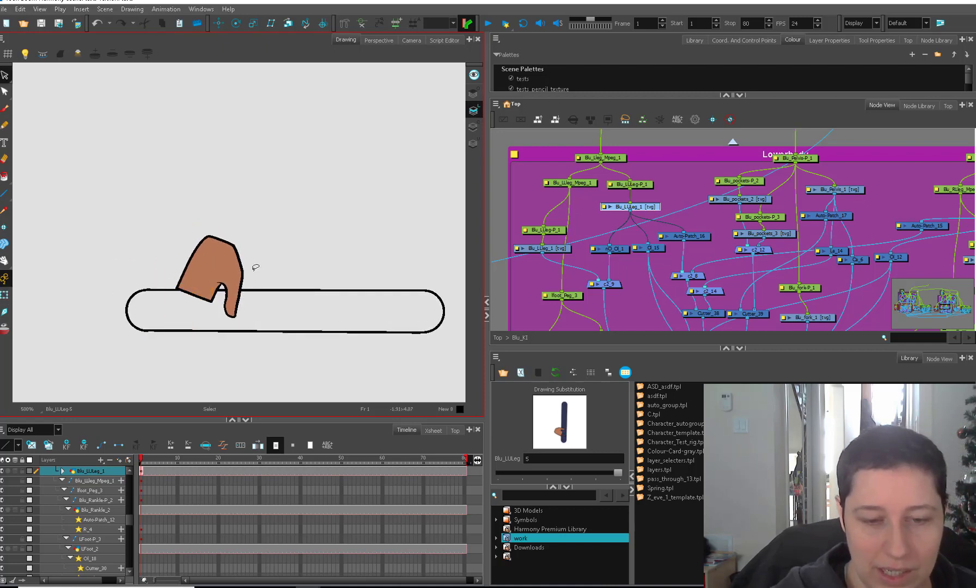
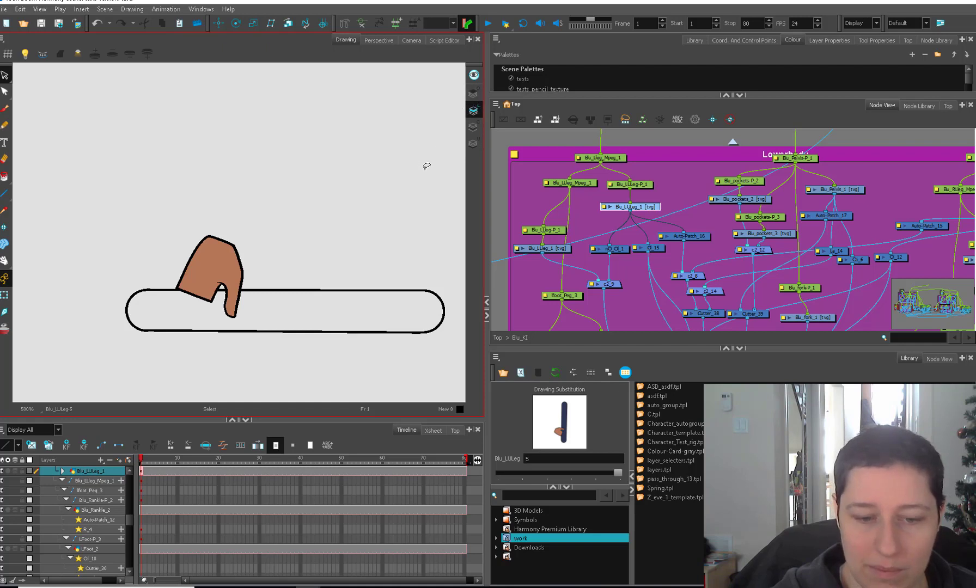
pyautogui.hotkey('ctrl', 'z')
pyautogui.click(220, 276)
pyautogui.click(383, 164)
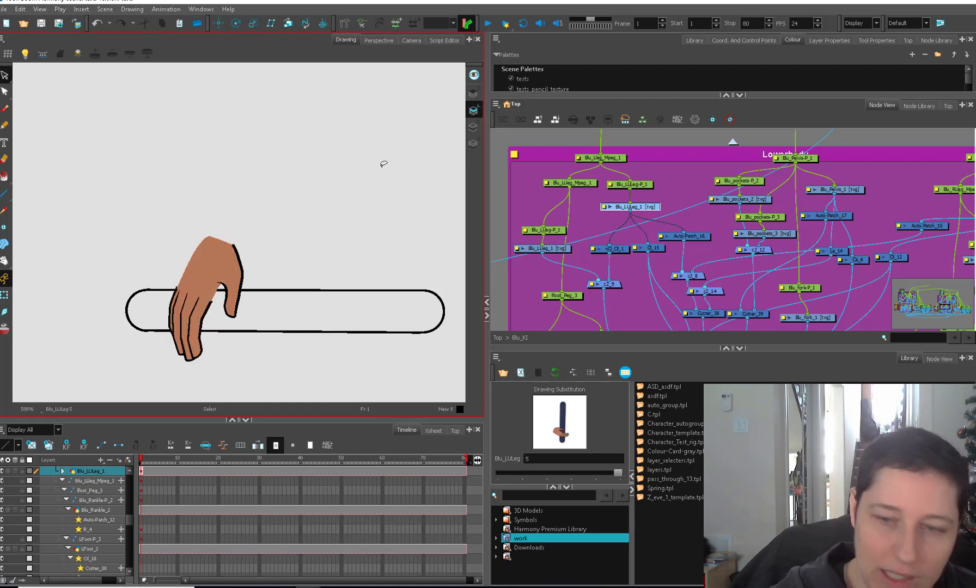
pyautogui.hotkey('ctrl', 'z')
pyautogui.click(259, 235)
pyautogui.hotkey('ctrl', 'z')
pyautogui.hotkey('ctrl', 'z')
pyautogui.hotkey('ctrl', 'z')
pyautogui.hotkey('ctrl', 'z')
pyautogui.hotkey('ctrl', 'z')
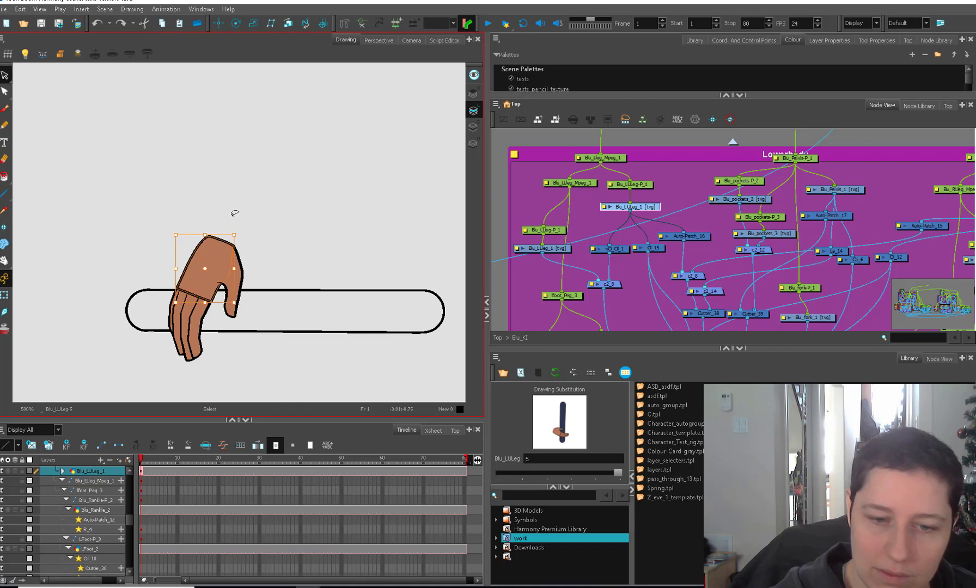
# Detach the hand's thumb, mirror it and attach it to the opposite side of the palm.
pyautogui.hotkey('ctrl', 'z')
pyautogui.hotkey('ctrl', 'z')
pyautogui.hotkey('ctrl', 'z')
pyautogui.hotkey('ctrl', 'z')
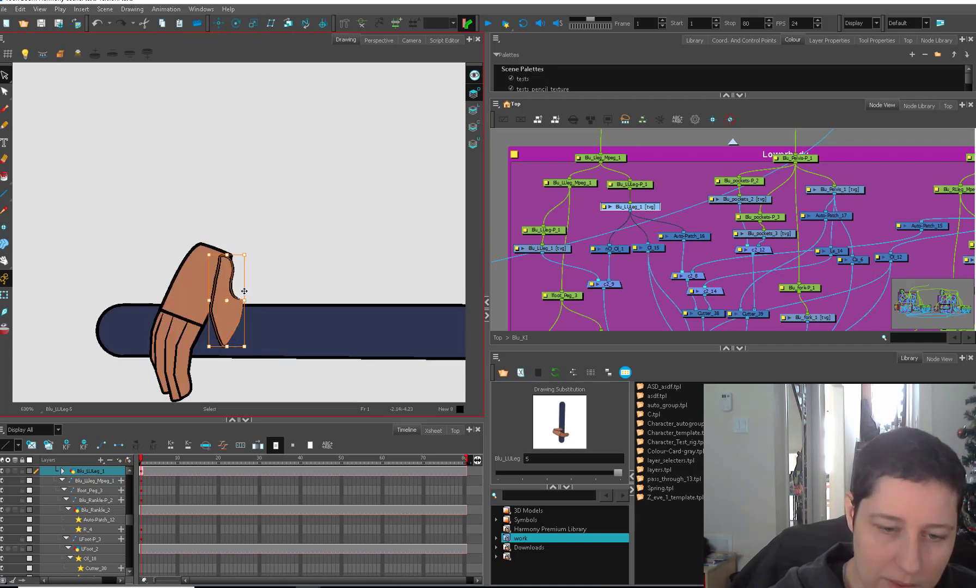
pyautogui.hotkey('ctrl', 'z')
pyautogui.hotkey('ctrl', 'z')
pyautogui.hotkey('ctrl', 'z')
pyautogui.hotkey('ctrl', 'z')
pyautogui.hotkey('ctrl', 'z')
pyautogui.hotkey('ctrl', 'z')
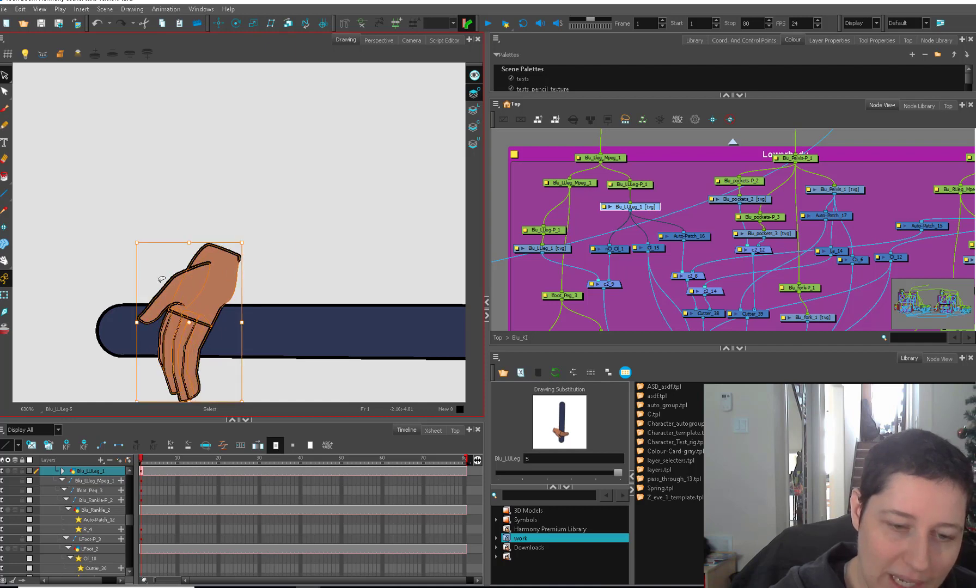
# Select the relocated thumb and shift it slightly outward from the palm toward the rounded end of the leg.
pyautogui.hotkey('ctrl', 'z')
pyautogui.hotkey('ctrl', 'z')
pyautogui.hotkey('ctrl', 'z')
pyautogui.hotkey('ctrl', 'z')
pyautogui.hotkey('ctrl', 'z')
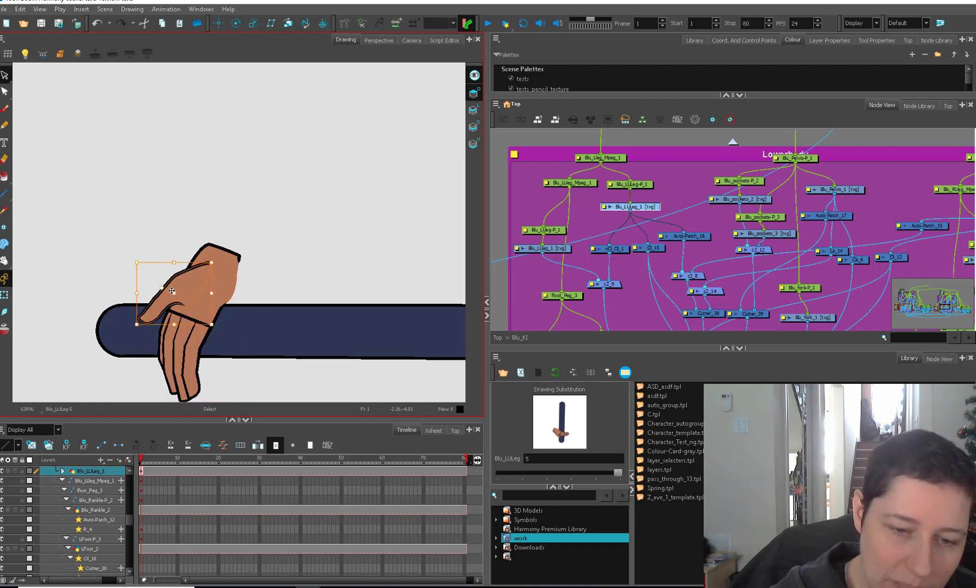
pyautogui.hotkey('ctrl', 'z')
pyautogui.hotkey('ctrl', 'z')
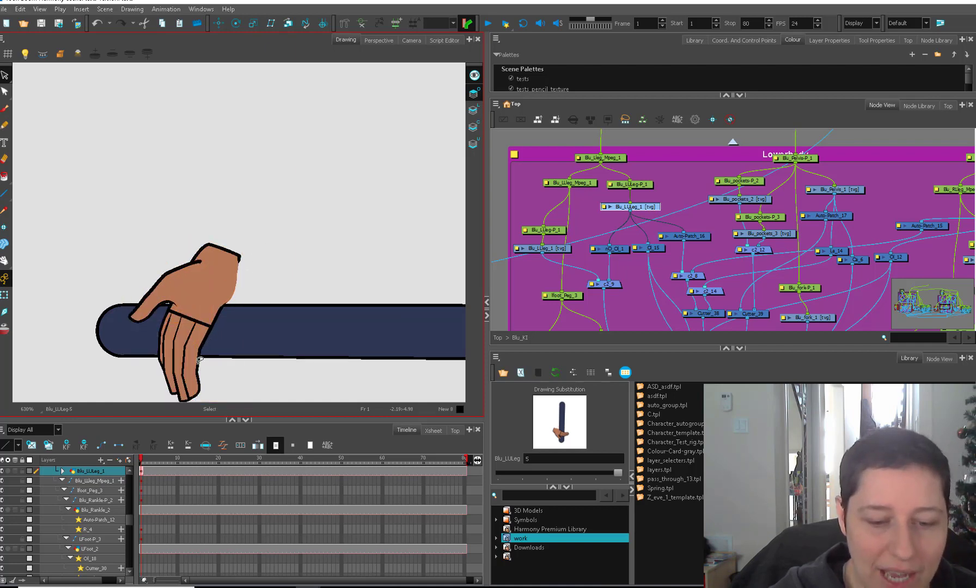
# Select the group of fingers and flip it vertically so the fingertips point up toward the palm from under the leg.
pyautogui.hotkey('ctrl', 'z')
pyautogui.hotkey('ctrl', 'z')
pyautogui.hotkey('ctrl', 'z')
pyautogui.hotkey('ctrl', 'z')
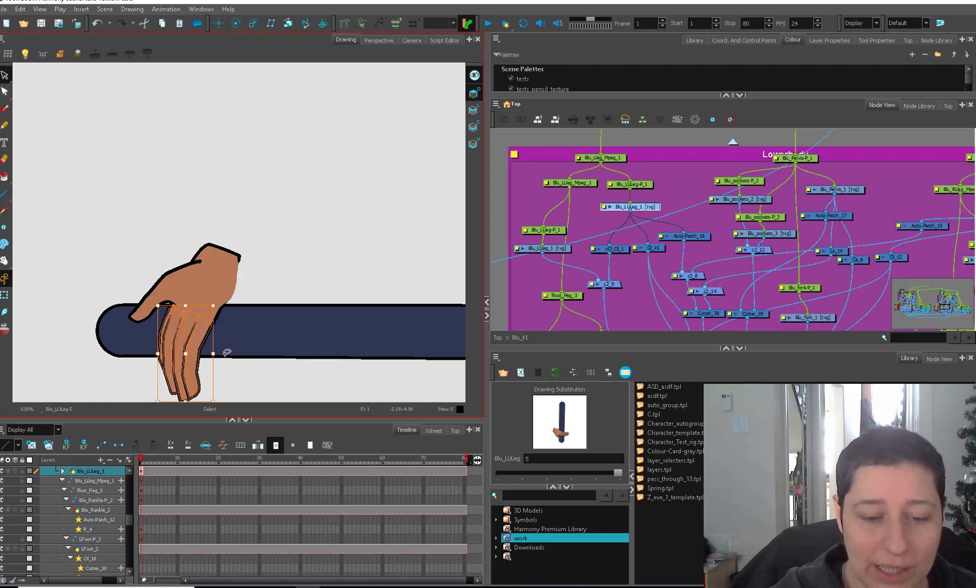
pyautogui.hotkey('ctrl', 'z')
pyautogui.moveTo(218, 301); pyautogui.dragTo(210, 313)
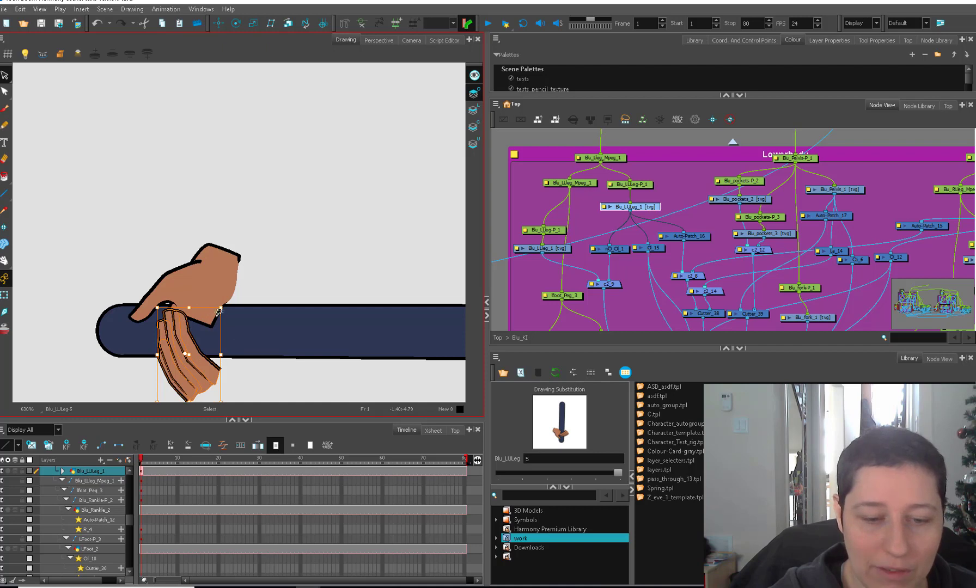
pyautogui.press('Escape')
# Try rotating the outermost finger separately from the rest of the flipped fingers.
pyautogui.click(167, 368)
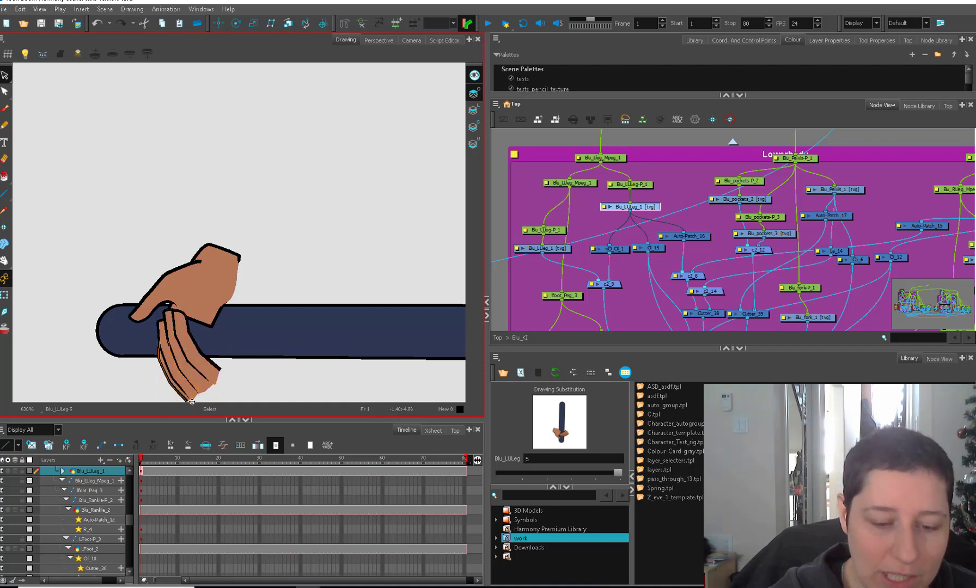
pyautogui.moveTo(206, 335); pyautogui.dragTo(173, 338)
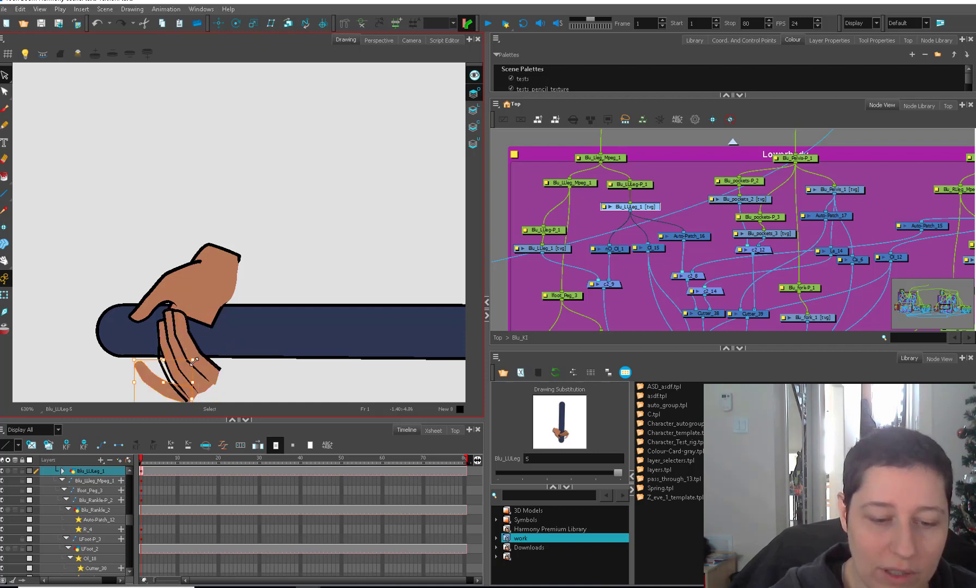
pyautogui.click(163, 381)
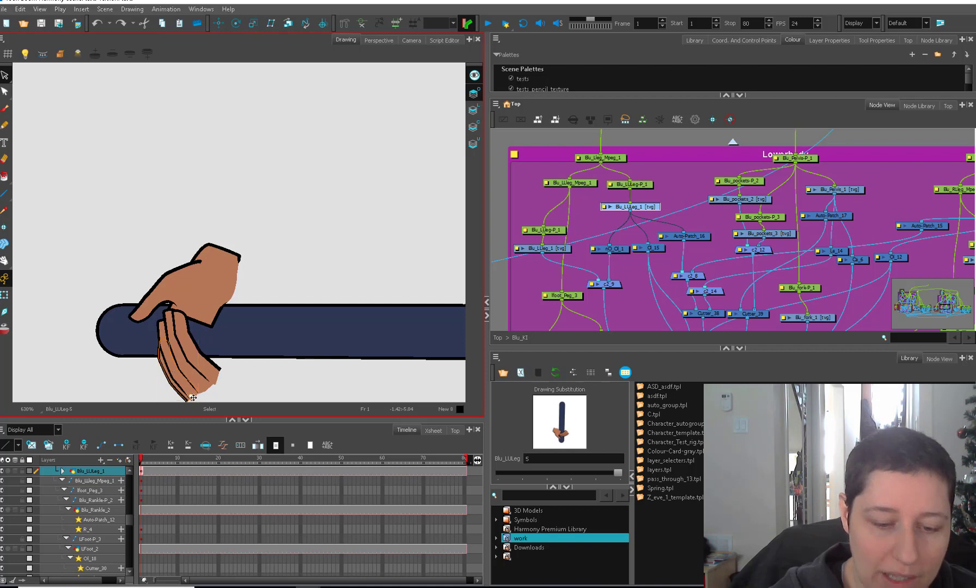
# Rotate the whole group of flipped fingers to a steeper angle across the leg below the palm.
pyautogui.moveTo(210, 345); pyautogui.dragTo(185, 330)
pyautogui.click(252, 383)
pyautogui.moveTo(266, 378)
pyautogui.mouseDown()
pyautogui.moveTo(274, 318)
pyautogui.moveTo(275, 339)
pyautogui.mouseUp()
pyautogui.press('2')
pyautogui.click(185, 360)
pyautogui.moveTo(157, 360); pyautogui.dragTo(190, 383)
pyautogui.moveTo(200, 334)
pyautogui.mouseDown()
pyautogui.moveTo(254, 343)
pyautogui.moveTo(241, 260)
pyautogui.moveTo(221, 339)
pyautogui.mouseUp()
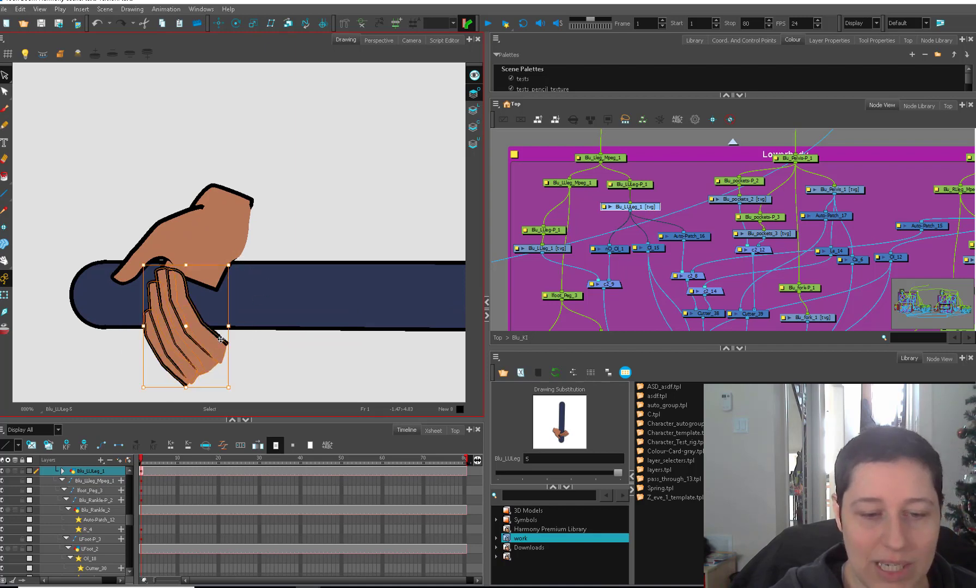
pyautogui.moveTo(236, 259)
pyautogui.mouseDown()
pyautogui.moveTo(261, 275)
pyautogui.moveTo(213, 268)
pyautogui.mouseUp()
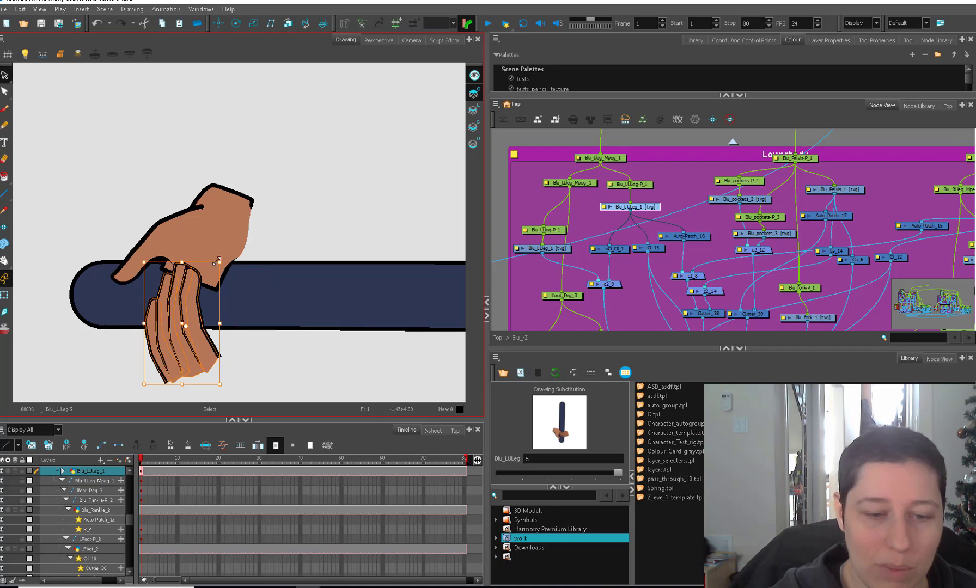
# Separate the leftmost and rightmost fingers from the group and spread them apart from the two middle fingers.
pyautogui.click(219, 341)
pyautogui.click(145, 346)
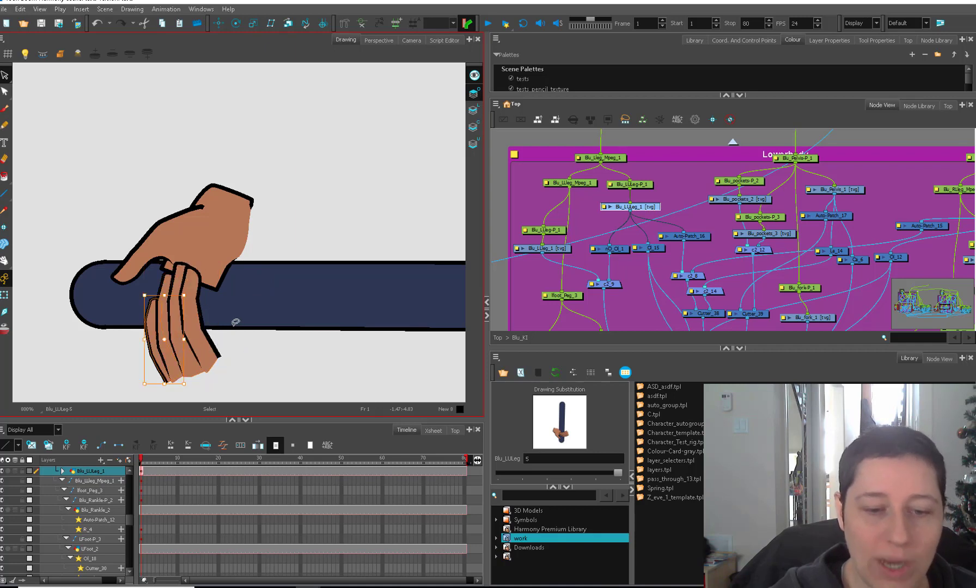
pyautogui.moveTo(155, 355); pyautogui.dragTo(144, 345)
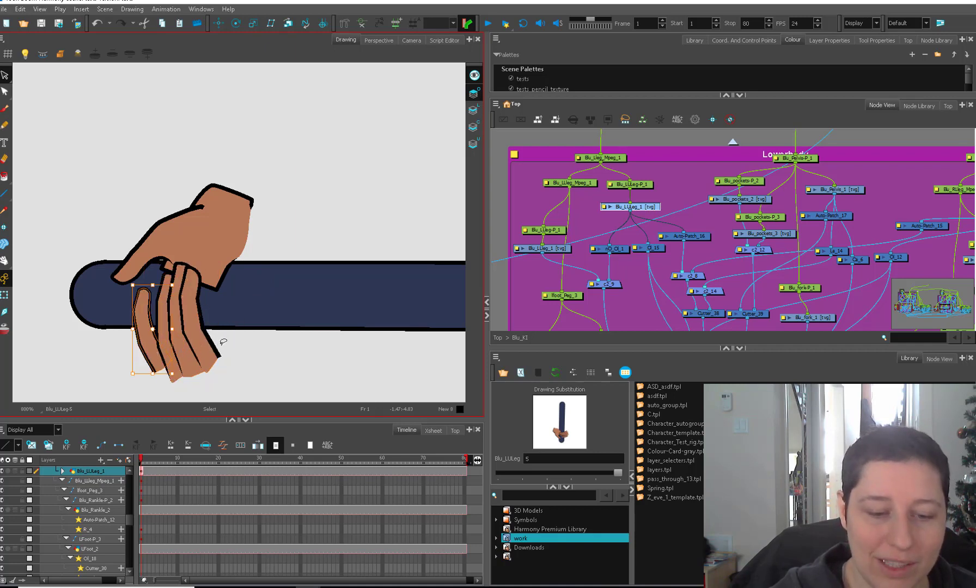
pyautogui.click(203, 353)
pyautogui.moveTo(205, 353); pyautogui.dragTo(224, 376)
pyautogui.click(255, 348)
pyautogui.moveTo(192, 333)
pyautogui.mouseDown()
pyautogui.moveTo(194, 358)
pyautogui.moveTo(197, 348)
pyautogui.mouseUp()
pyautogui.moveTo(195, 349); pyautogui.dragTo(200, 368)
# Reshape the tip of the second finger from the right into a rounded end with the Contour Editor.
pyautogui.hotkey('alt', 'q')
pyautogui.press('2')
pyautogui.click(186, 309)
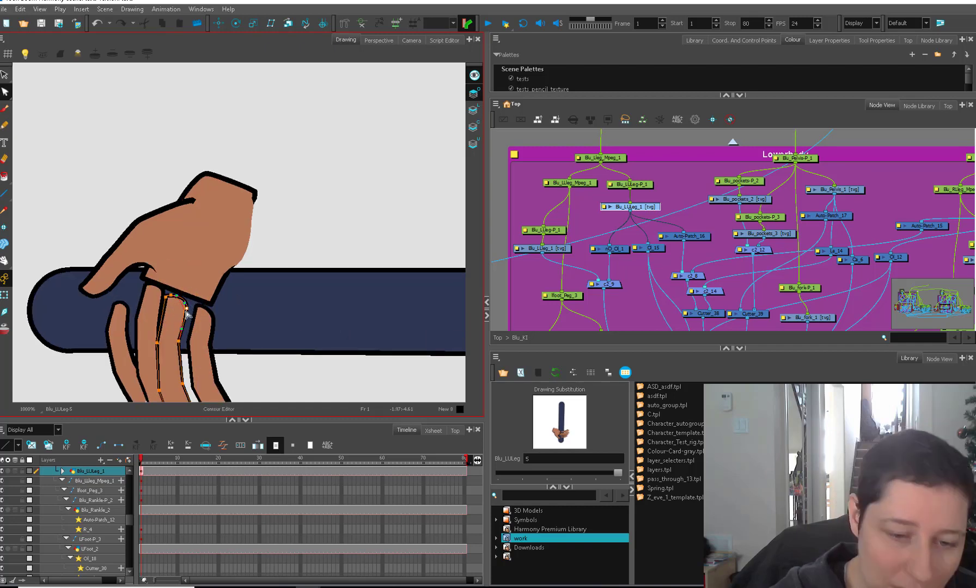
pyautogui.click(217, 308)
# Adjust the angle and spacing of the individual fingers so they fan out as they curl around the leg.
pyautogui.hotkey('alt', 's')
pyautogui.click(171, 378)
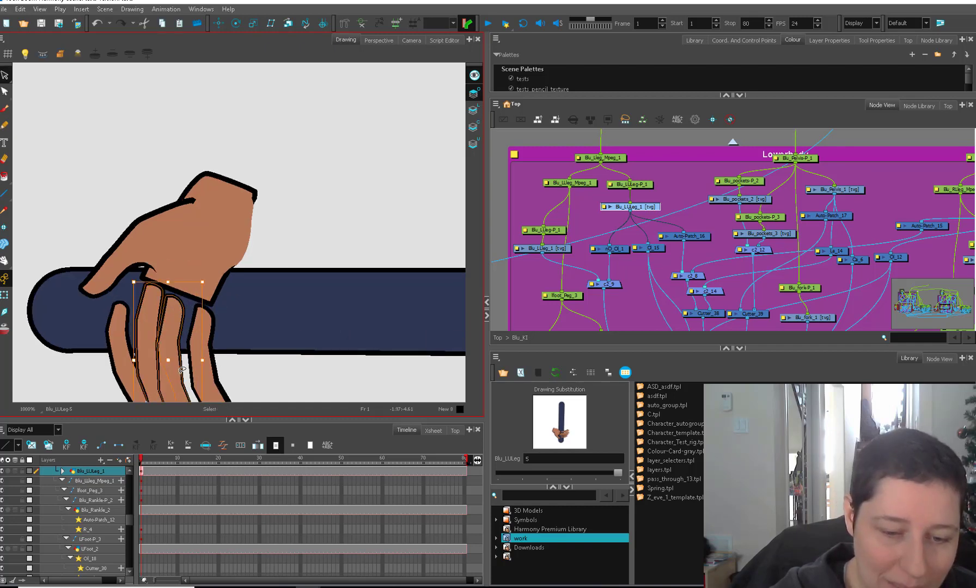
pyautogui.moveTo(177, 374); pyautogui.dragTo(221, 306)
pyautogui.click(202, 384)
pyautogui.click(200, 371)
pyautogui.click(185, 390)
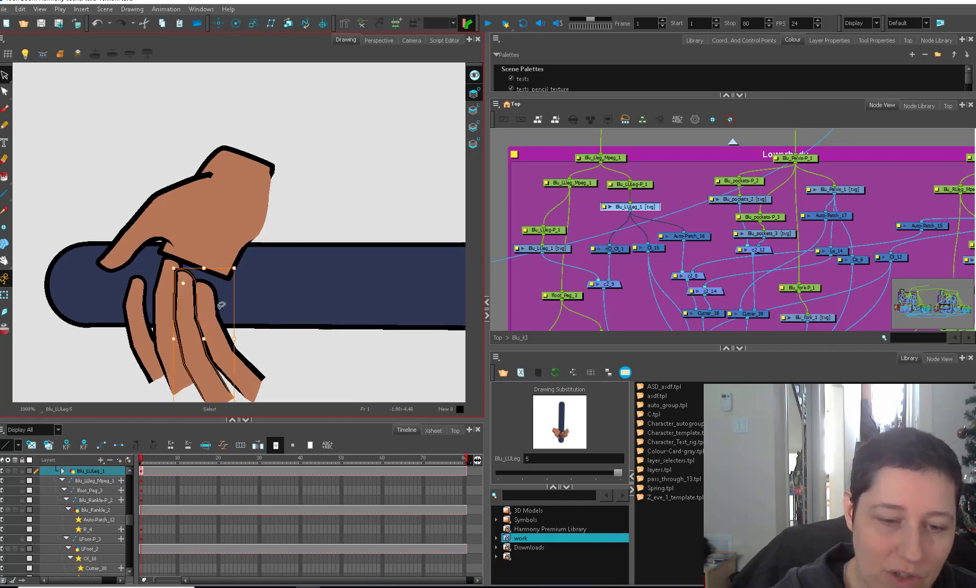
pyautogui.click(141, 298)
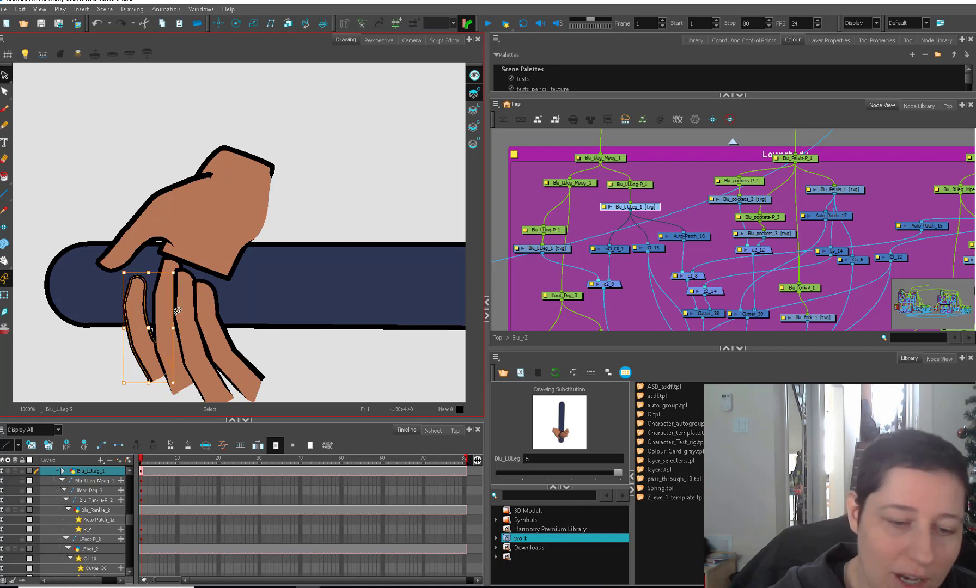
pyautogui.moveTo(134, 357); pyautogui.dragTo(244, 352)
pyautogui.click(275, 340)
# Select the lower parts of all four fingers extending past the leg's bottom edge and delete them.
pyautogui.hotkey('alt', 's')
pyautogui.moveTo(279, 357)
pyautogui.mouseDown()
pyautogui.moveTo(162, 396)
pyautogui.moveTo(267, 398)
pyautogui.mouseUp()
pyautogui.press('Delete')
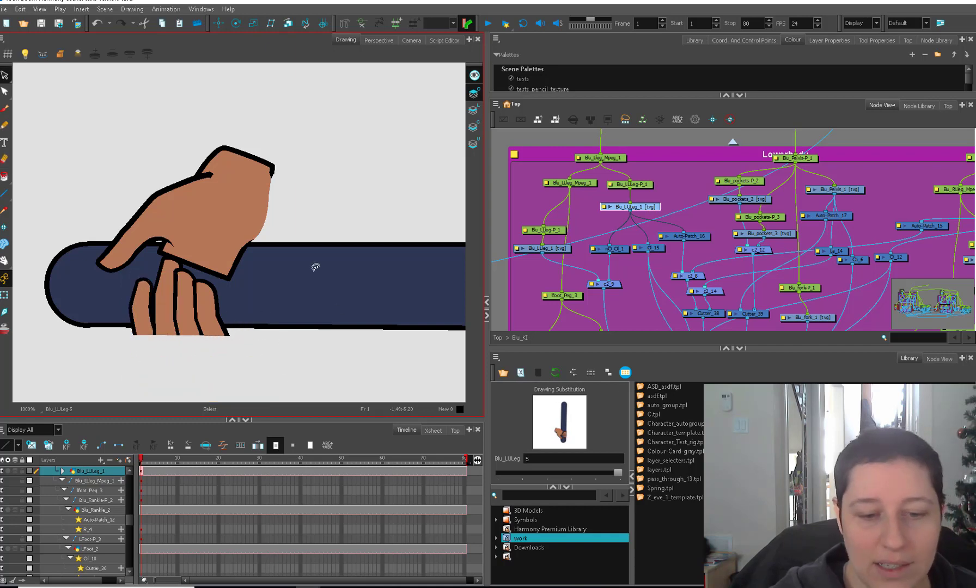
# Extend the lower end of the rightmost finger outward past the leg's bottom edge with the Contour Editor.
pyautogui.hotkey('alt', 'q')
pyautogui.press('2')
pyautogui.click(210, 363)
pyautogui.click(192, 359)
pyautogui.click(206, 360)
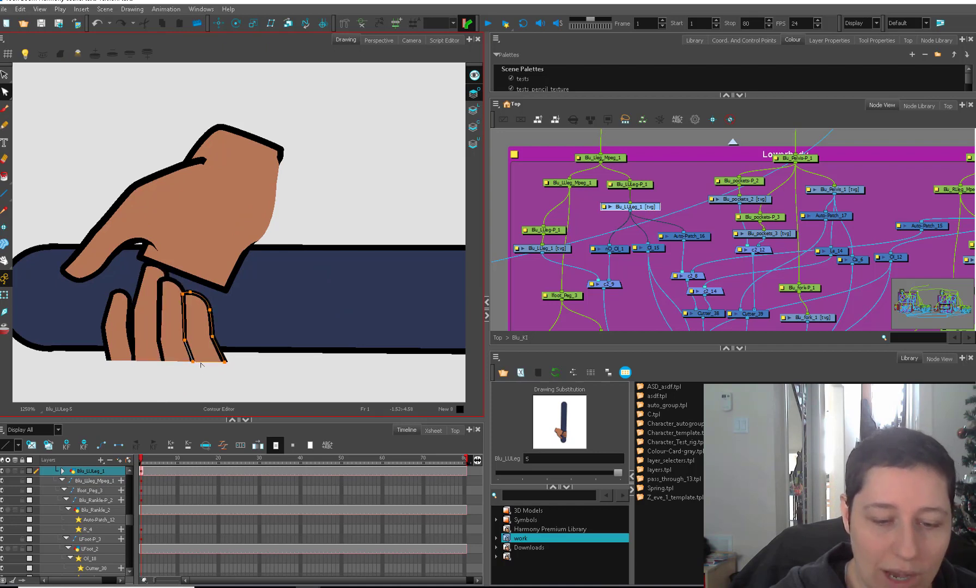
pyautogui.moveTo(193, 361); pyautogui.dragTo(260, 321)
pyautogui.press('2')
pyautogui.press('2')
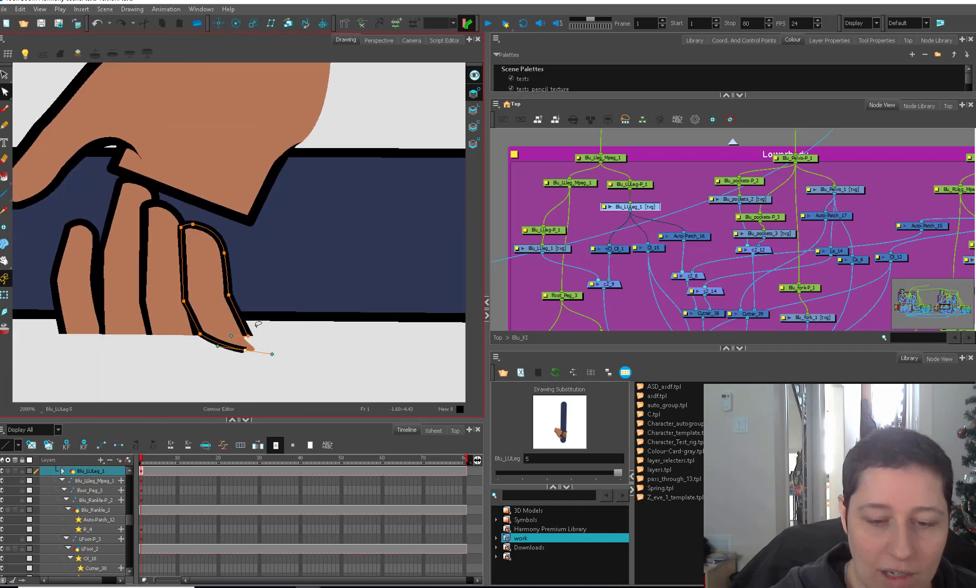
# Curve the tip of the rightmost finger upward into a rounded end wrapping around the leg's bottom edge.
pyautogui.hotkey('alt', 'w')
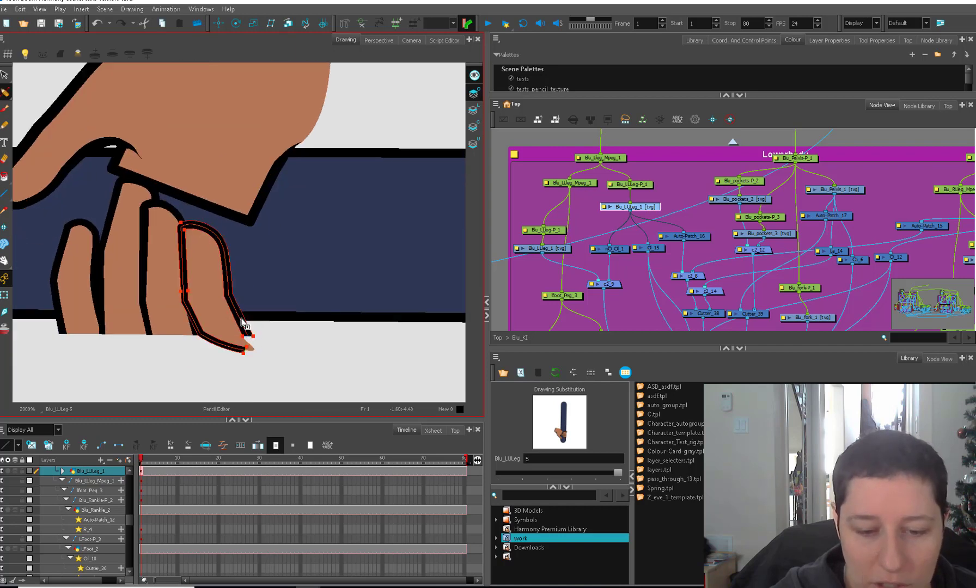
pyautogui.hotkey('alt', 'q')
pyautogui.moveTo(243, 350)
pyautogui.mouseDown()
pyautogui.moveTo(270, 348)
pyautogui.moveTo(253, 310)
pyautogui.moveTo(248, 322)
pyautogui.moveTo(273, 325)
pyautogui.moveTo(267, 338)
pyautogui.moveTo(270, 322)
pyautogui.mouseUp()
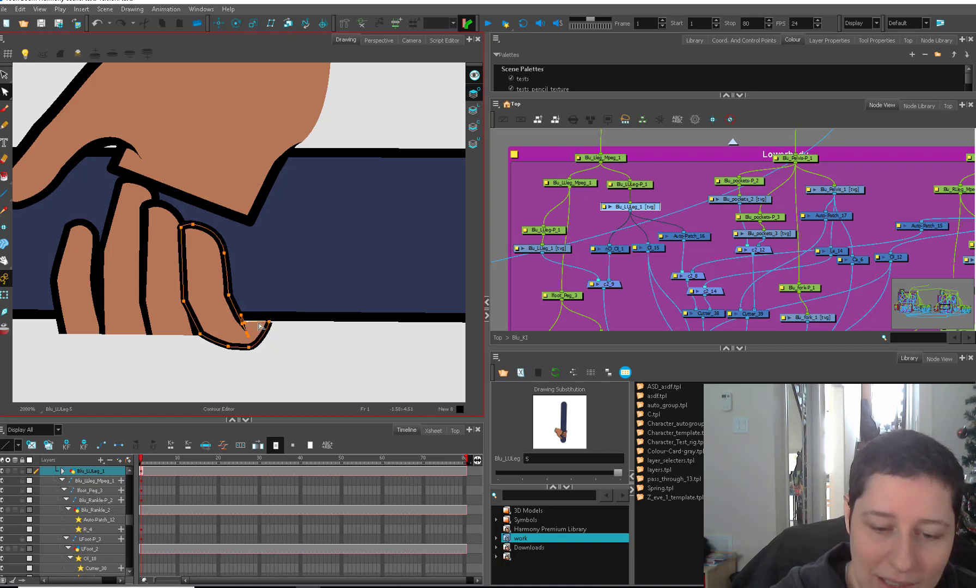
pyautogui.scroll(1, 255, 325)
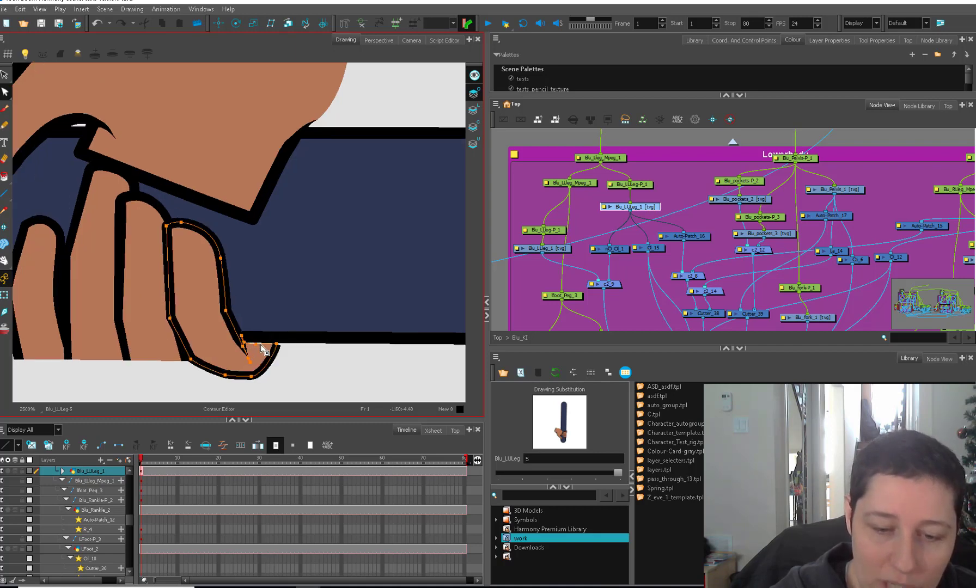
pyautogui.press('1')
pyautogui.moveTo(259, 346); pyautogui.dragTo(320, 338)
# Draw rounded pencil outlines closing the cut-off ends of the other three fingers below the leg.
pyautogui.press('2')
pyautogui.click(207, 342)
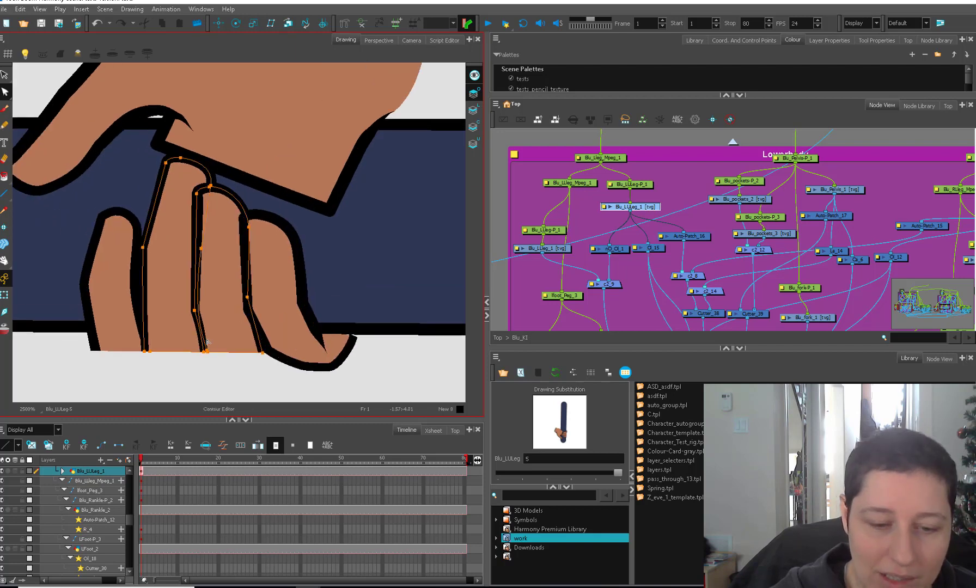
pyautogui.press('1')
pyautogui.hotkey('alt', '/')
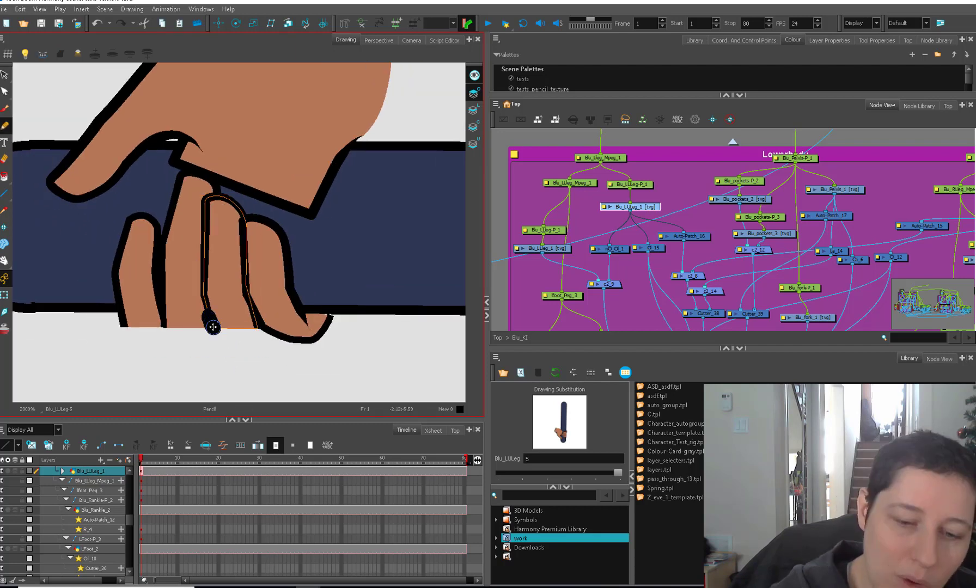
pyautogui.moveTo(212, 328)
pyautogui.mouseDown()
pyautogui.moveTo(241, 342)
pyautogui.moveTo(263, 327)
pyautogui.mouseUp()
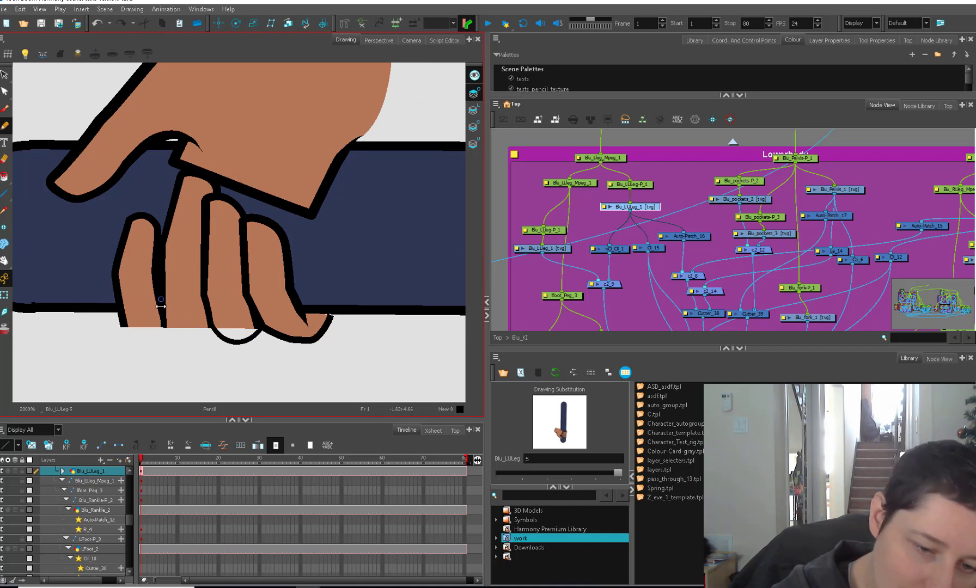
pyautogui.moveTo(163, 326); pyautogui.dragTo(216, 329)
pyautogui.moveTo(124, 322)
pyautogui.mouseDown()
pyautogui.moveTo(141, 335)
pyautogui.moveTo(165, 327)
pyautogui.moveTo(153, 338)
pyautogui.moveTo(163, 318)
pyautogui.moveTo(187, 340)
pyautogui.moveTo(212, 333)
pyautogui.moveTo(210, 318)
pyautogui.moveTo(245, 334)
pyautogui.moveTo(171, 319)
pyautogui.moveTo(201, 327)
pyautogui.mouseUp()
# Fill the new fingertips with the sampled skin colour, and pick the black outline colour again.
pyautogui.press('d')
pyautogui.click(247, 319)
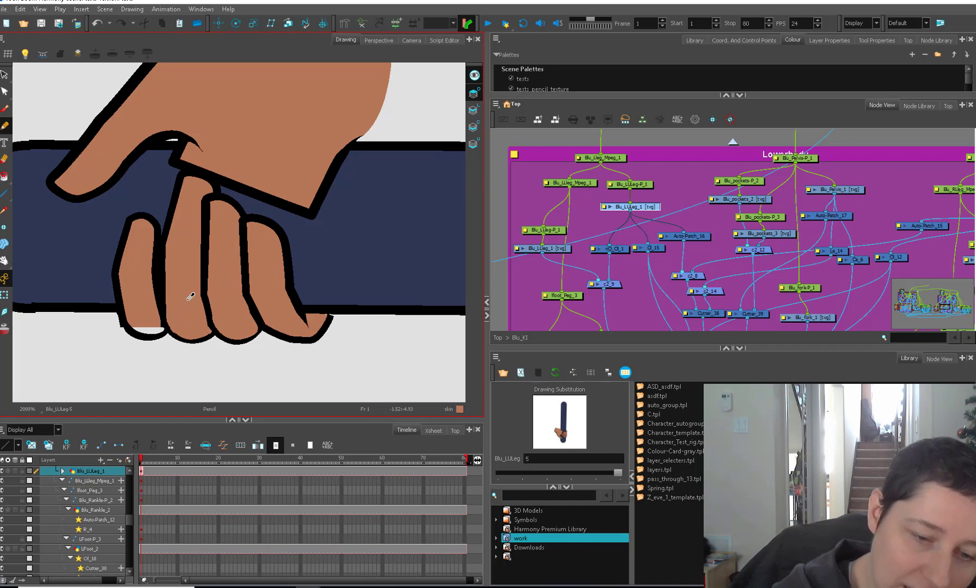
pyautogui.moveTo(135, 329)
pyautogui.mouseDown()
pyautogui.moveTo(160, 329)
pyautogui.moveTo(122, 314)
pyautogui.moveTo(148, 334)
pyautogui.mouseUp()
pyautogui.press('d')
pyautogui.click(122, 313)
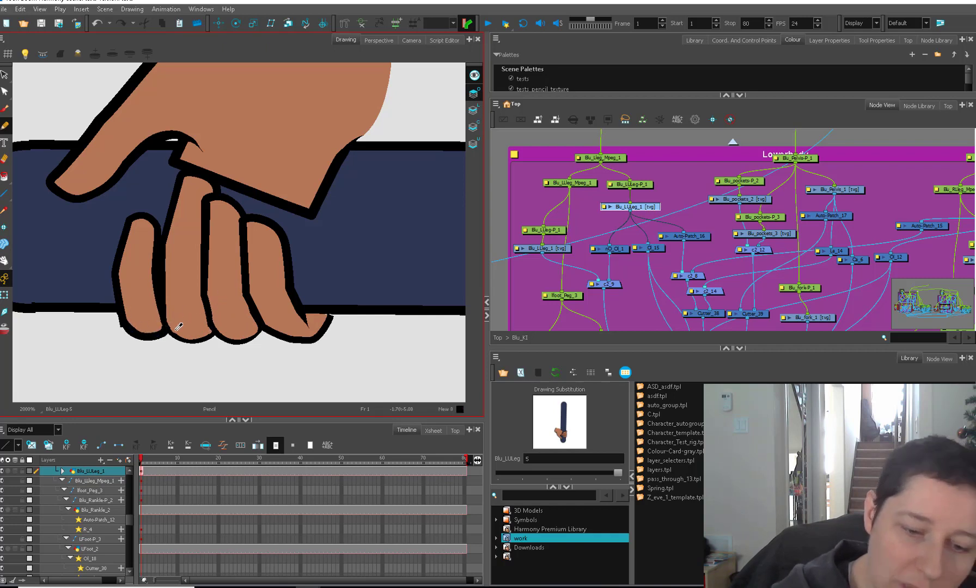
# Refine the outline end at the rightmost finger's tip with the Contour Editor.
pyautogui.hotkey('alt', 'q')
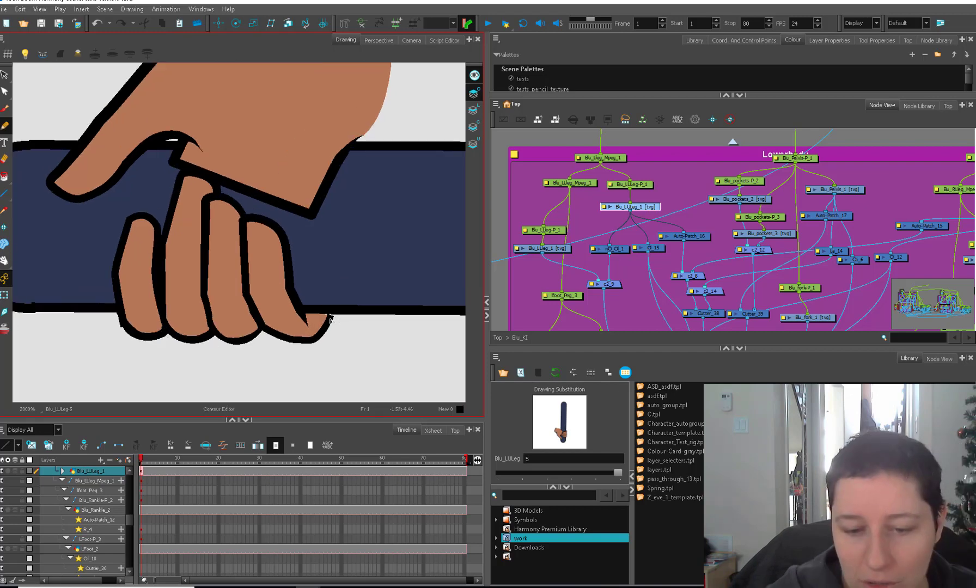
pyautogui.click(332, 314)
pyautogui.scroll(-3, 335, 316)
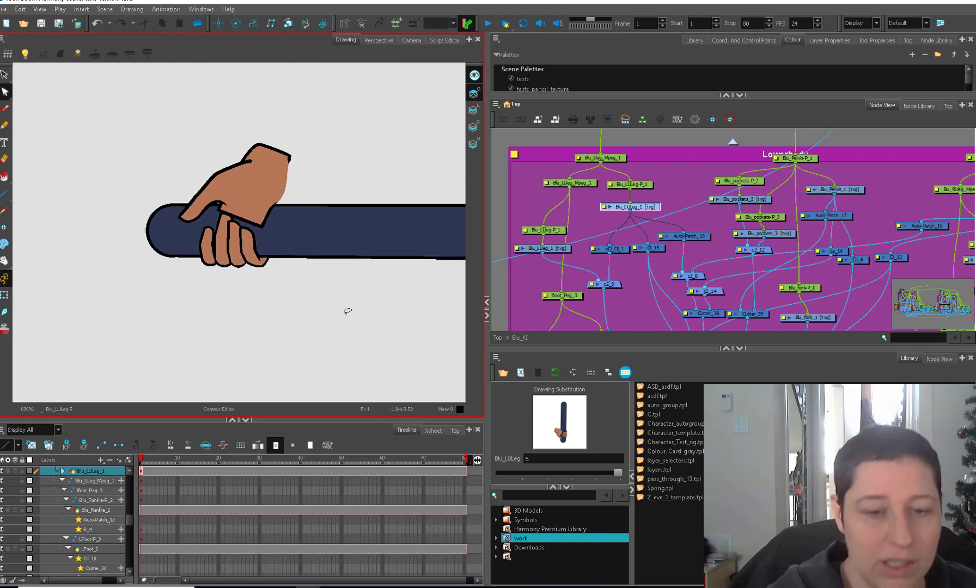
# Check the gripping hand in the Camera view and inspect the palm on the leg drawing's underlay art.
pyautogui.click(411, 40)
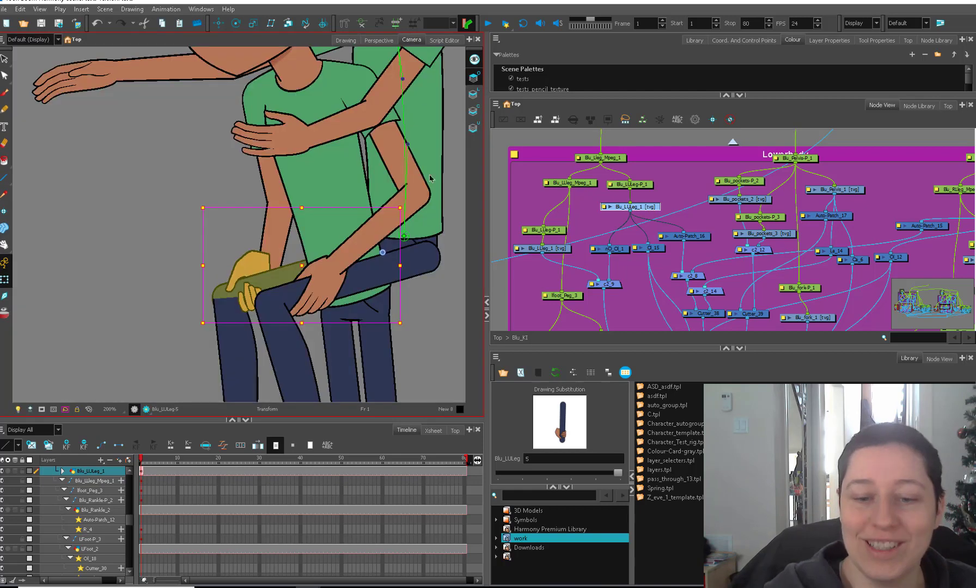
pyautogui.click(259, 263)
pyautogui.scroll(3, 261, 267)
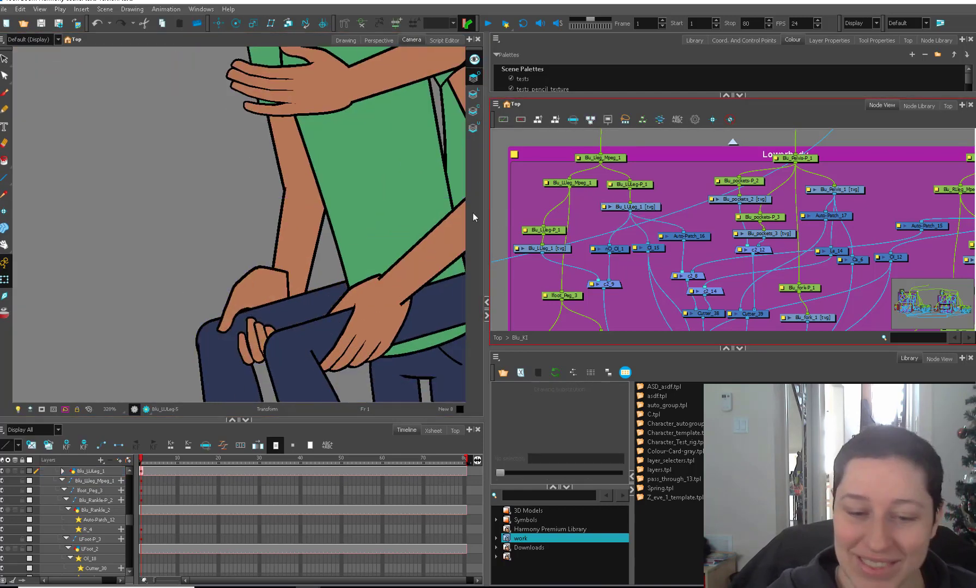
pyautogui.hotkey('alt', 'e')
pyautogui.click(345, 40)
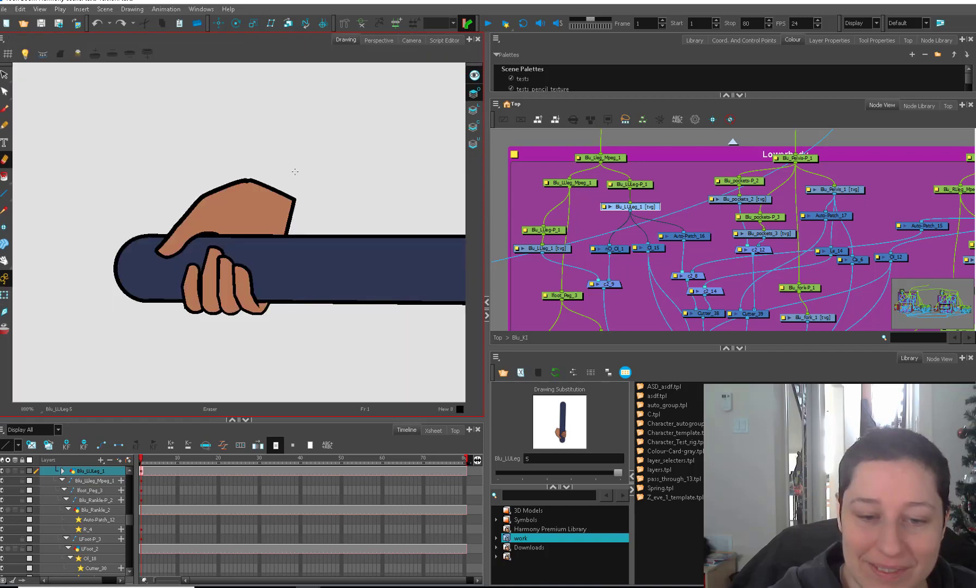
pyautogui.click(473, 93)
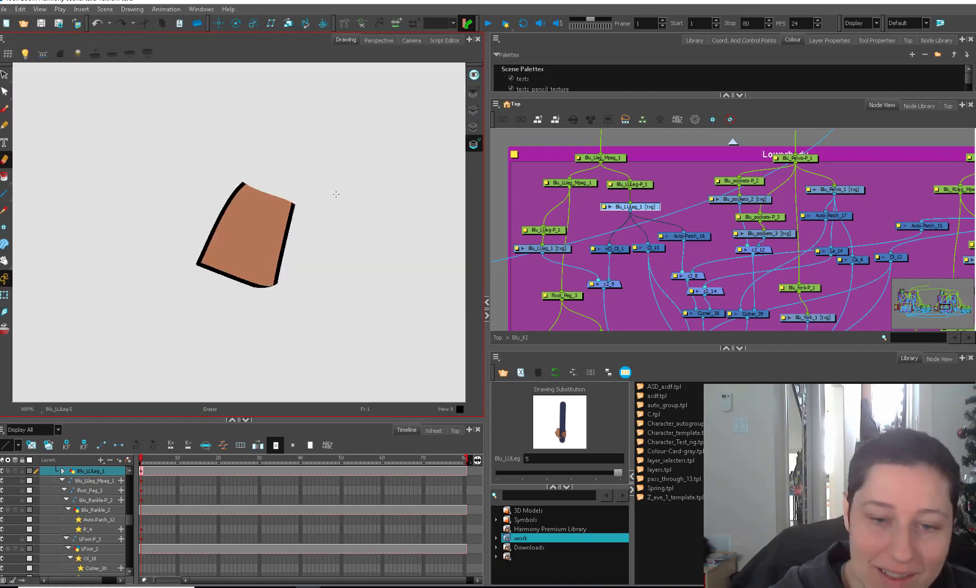
# Rotate the front character's far forearm so it meets the wrist of the hand gripping the leg.
pyautogui.click(412, 40)
pyautogui.moveTo(283, 294); pyautogui.dragTo(279, 295)
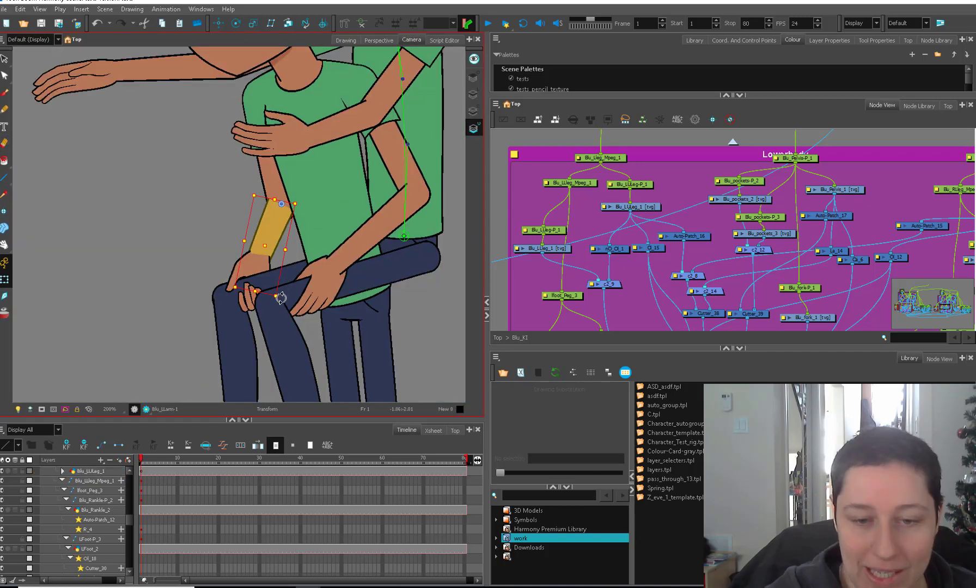
pyautogui.press('b')
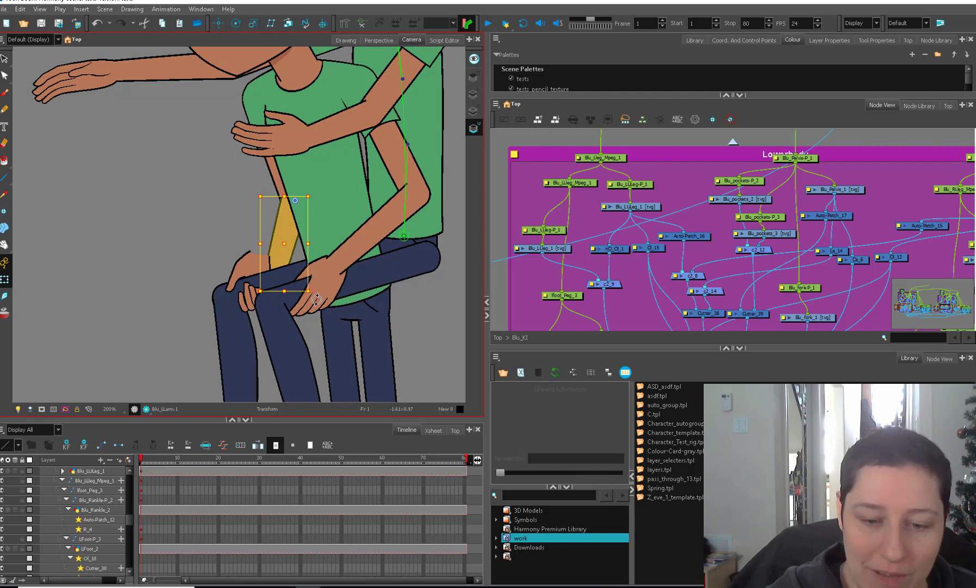
pyautogui.moveTo(316, 299); pyautogui.dragTo(246, 284)
pyautogui.click(170, 303)
# Rotate the front character's far upper arm slightly so the elbow lines up with the forearm.
pyautogui.press('2')
pyautogui.press('2')
pyautogui.press('2')
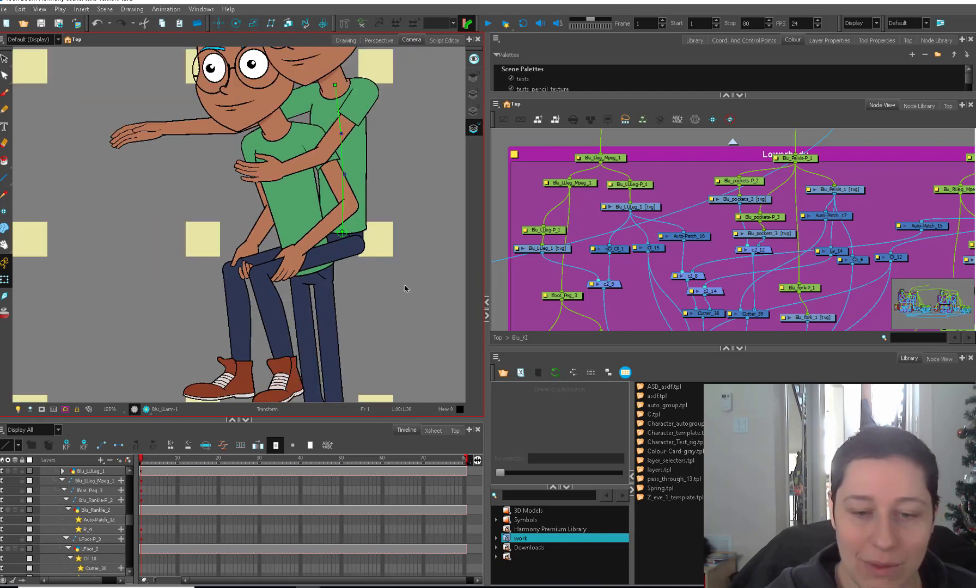
pyautogui.moveTo(399, 244); pyautogui.dragTo(363, 282)
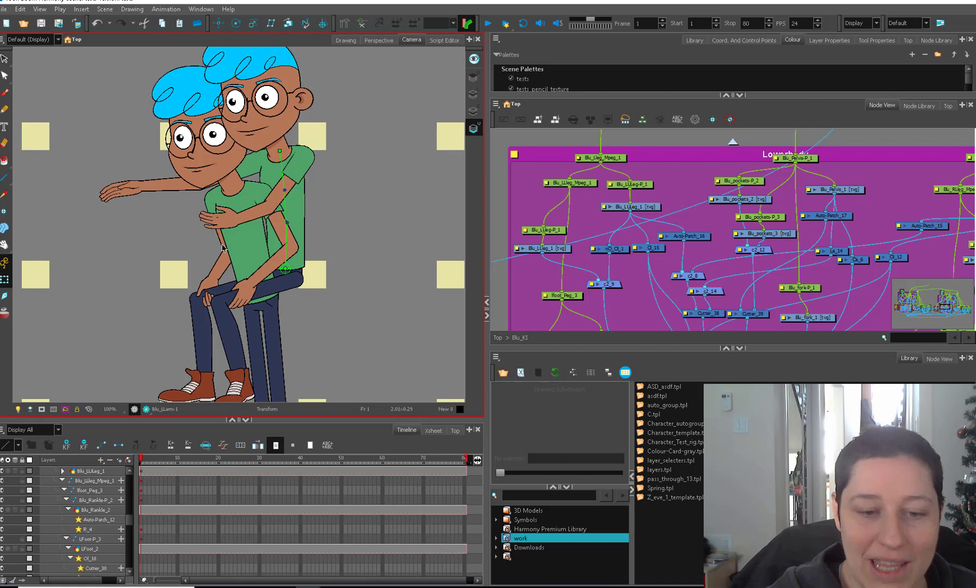
pyautogui.click(224, 249)
pyautogui.press('1')
pyautogui.press('1')
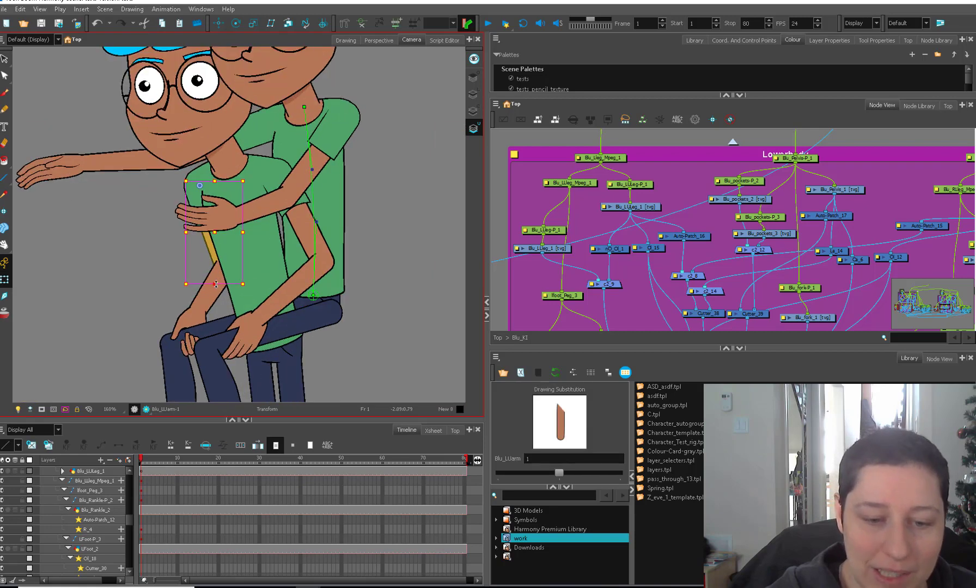
pyautogui.moveTo(216, 284); pyautogui.dragTo(228, 276)
pyautogui.click(372, 272)
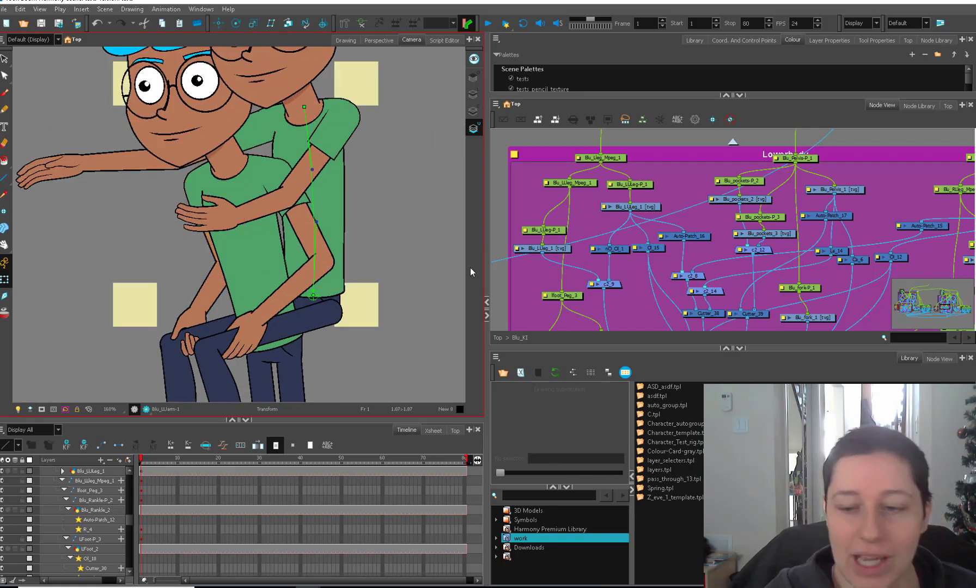
# Review the whole piggyback pose, including the rider's feet and the hand on the chest.
pyautogui.press('2')
pyautogui.press('2')
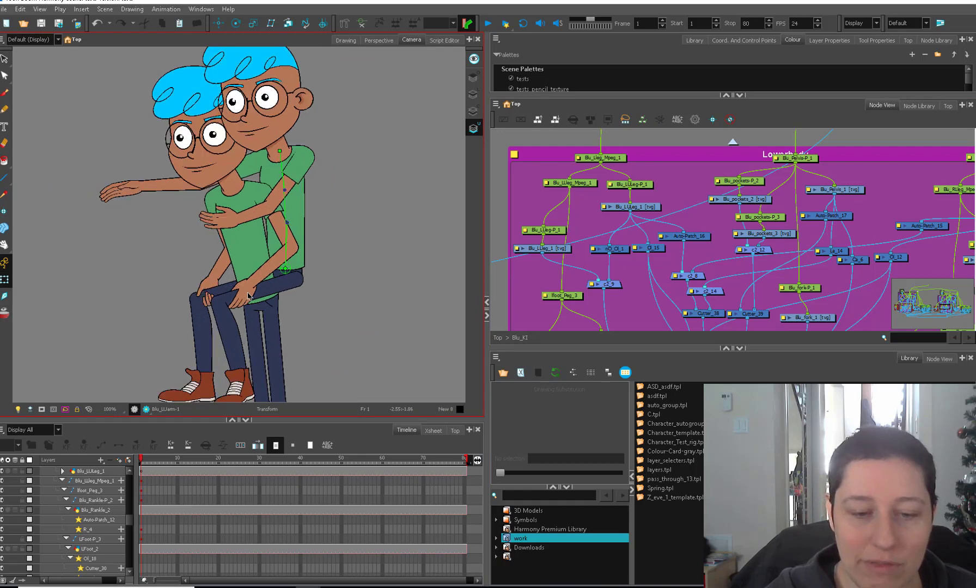
pyautogui.press('2')
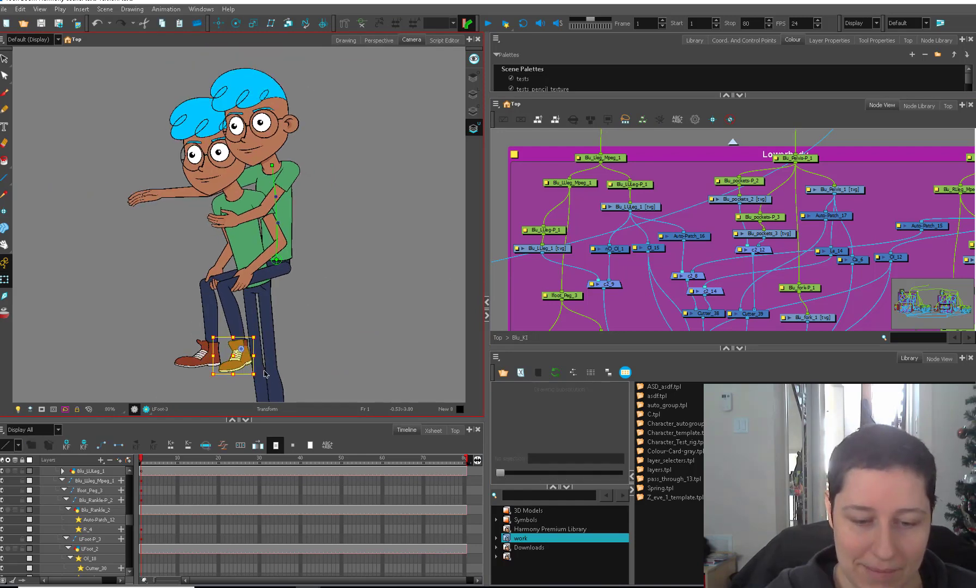
pyautogui.click(239, 353)
pyautogui.moveTo(173, 402); pyautogui.dragTo(221, 421)
pyautogui.press('1')
pyautogui.press('1')
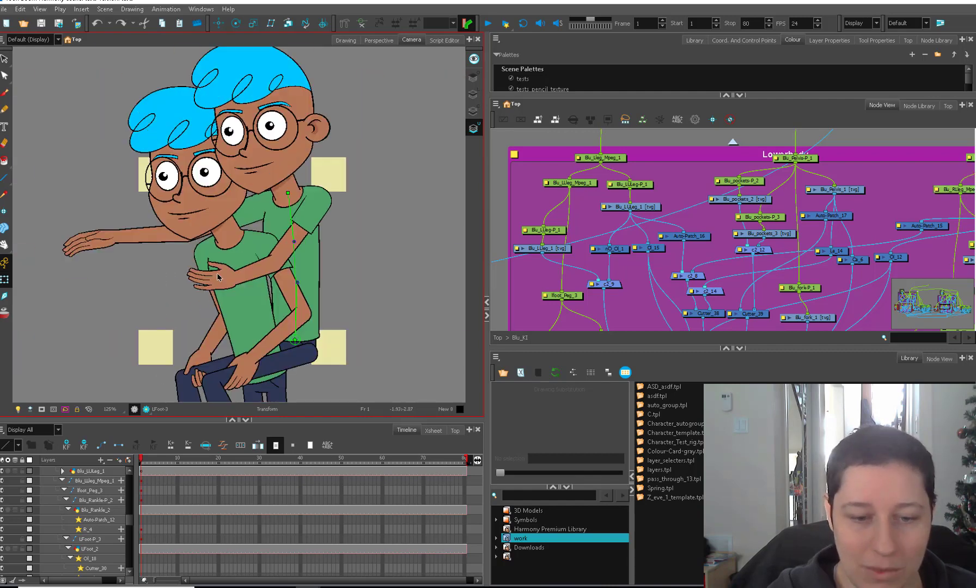
pyautogui.click(236, 278)
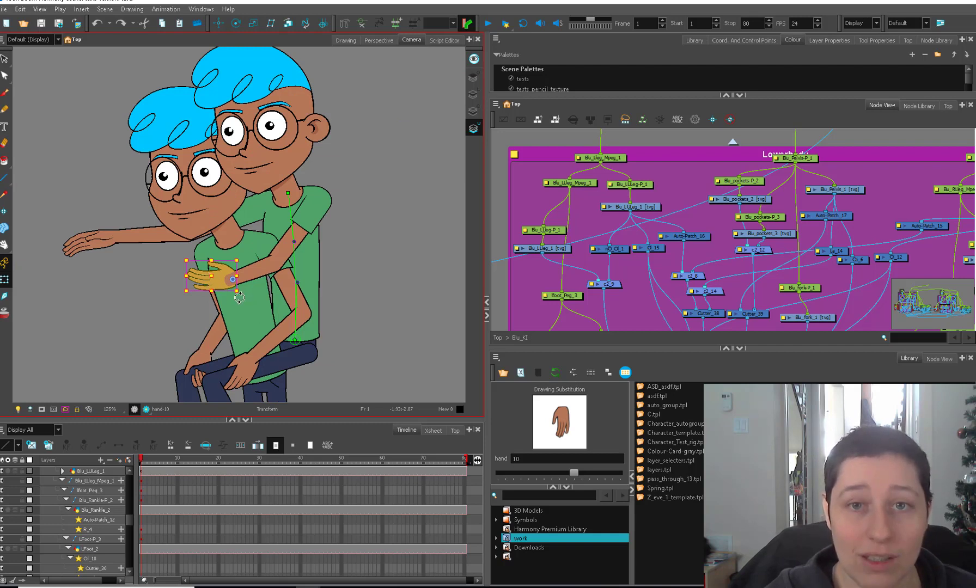
# Show the front character's chest deformation controls and bend the torso forward with them.
pyautogui.click(254, 313)
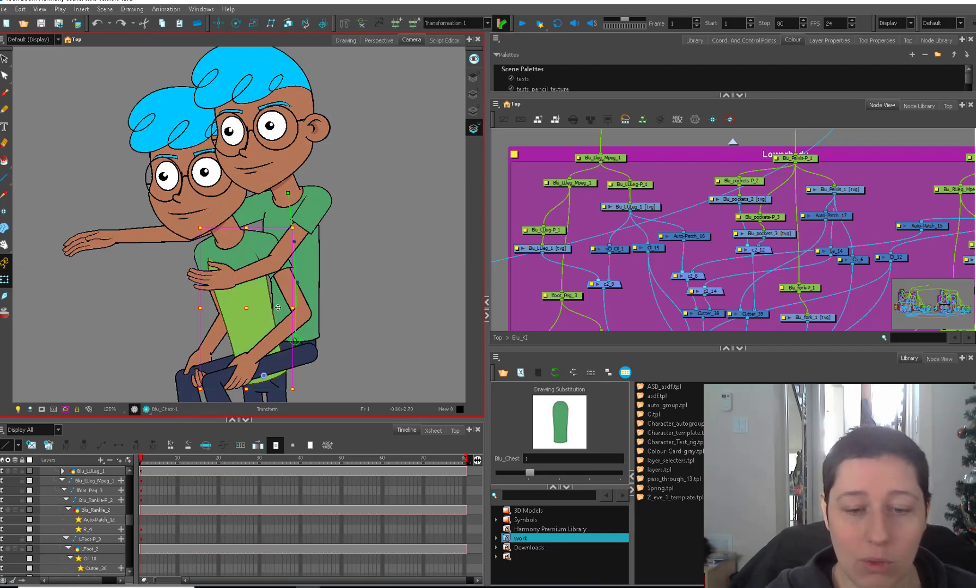
pyautogui.click(360, 24)
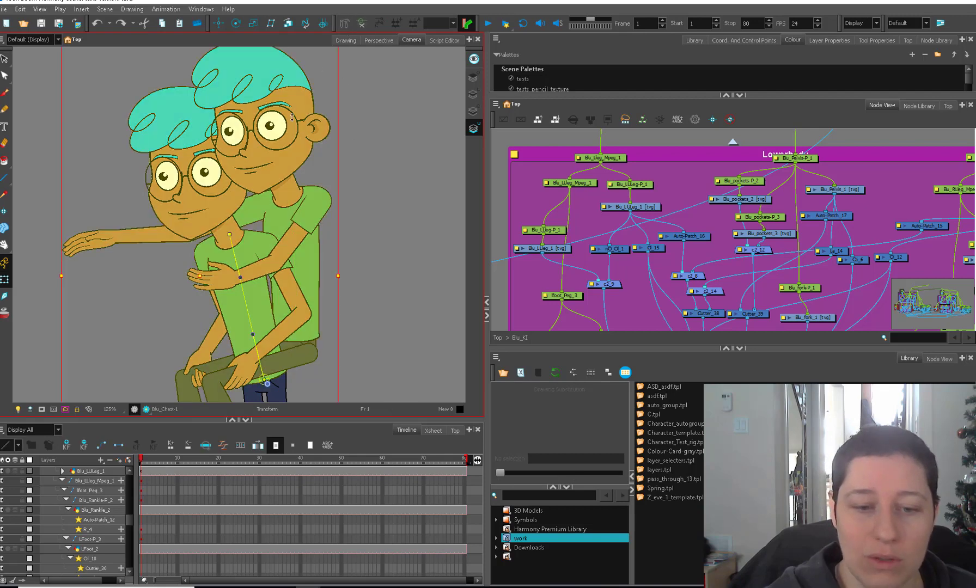
pyautogui.click(377, 157)
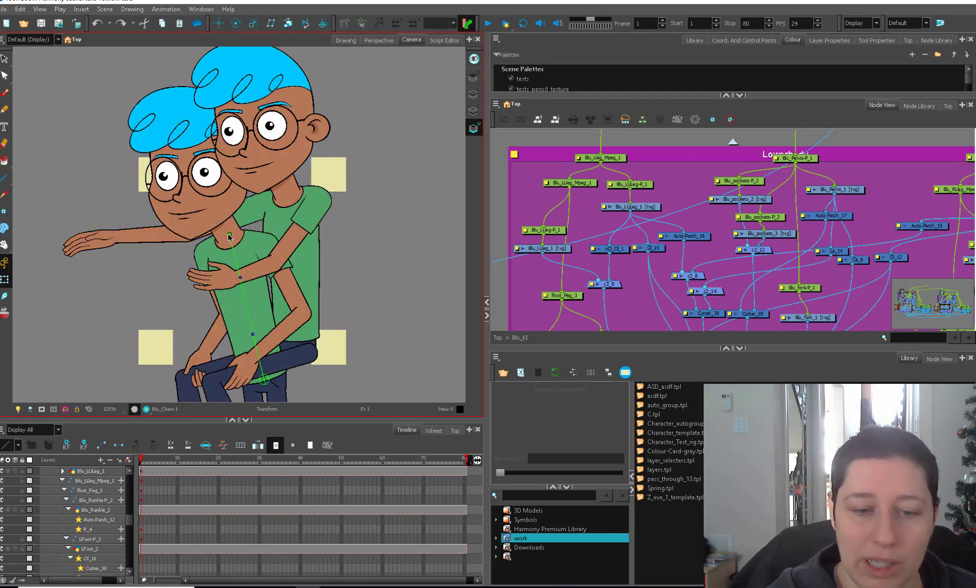
pyautogui.moveTo(229, 236); pyautogui.dragTo(197, 236)
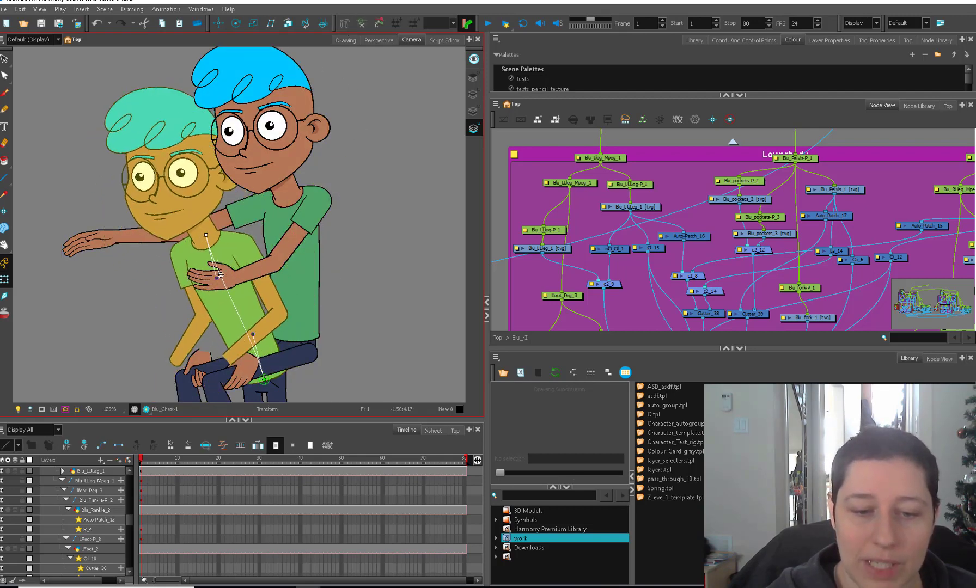
pyautogui.moveTo(219, 276); pyautogui.dragTo(225, 278)
pyautogui.moveTo(207, 235); pyautogui.dragTo(225, 233)
# Rotate the front character's near arm and forearm to match the grip on the rider's leg.
pyautogui.click(269, 338)
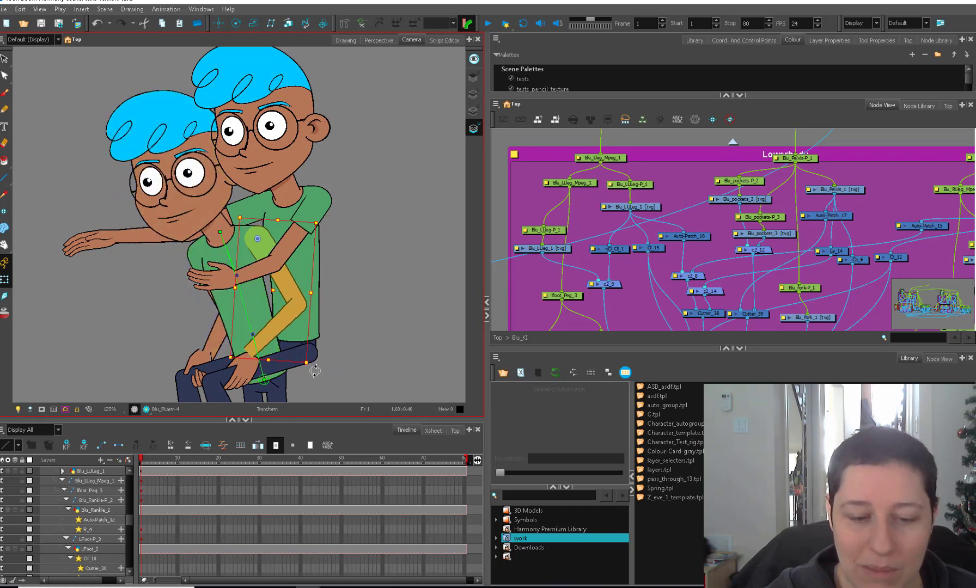
pyautogui.click(269, 335)
pyautogui.moveTo(237, 370); pyautogui.dragTo(244, 378)
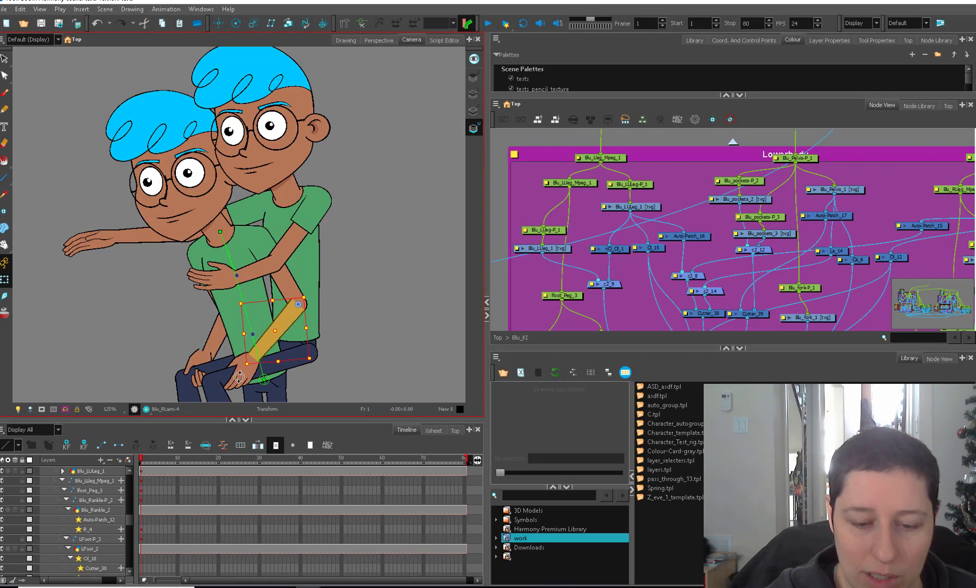
# Try to rotate the front character's upper body together with the rider, and undo it.
pyautogui.press('1')
pyautogui.click(248, 275)
pyautogui.moveTo(293, 128); pyautogui.dragTo(320, 125)
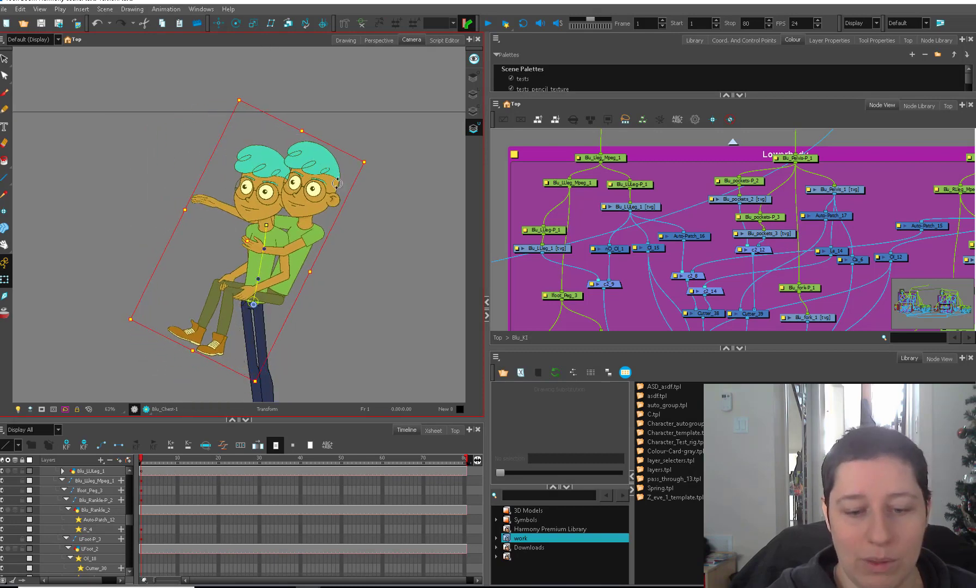
pyautogui.hotkey('ctrl', 'z')
# Rotate the front character's upper body together with the rider to a nearly upright angle.
pyautogui.press('2')
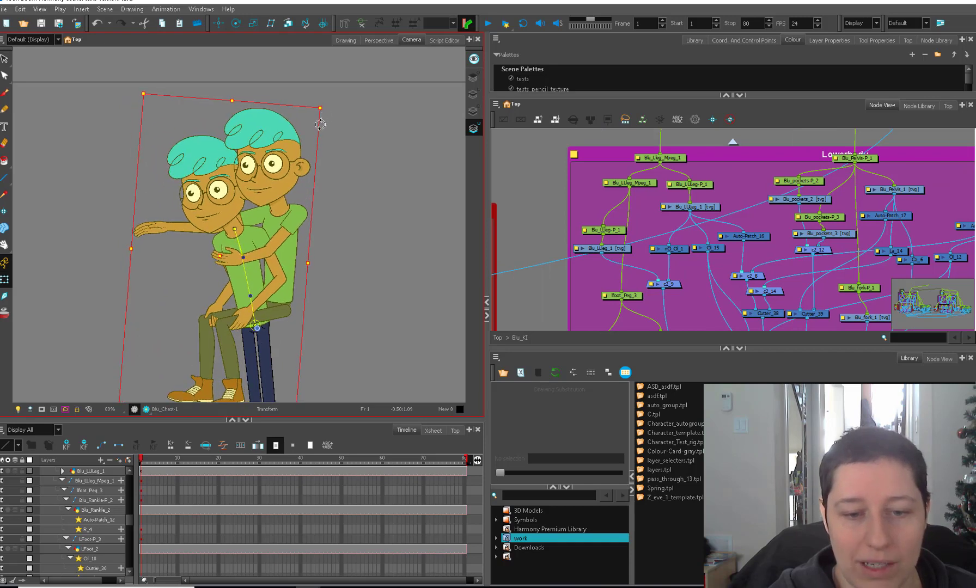
pyautogui.click(258, 216)
pyautogui.moveTo(155, 281)
pyautogui.mouseDown()
pyautogui.moveTo(120, 211)
pyautogui.moveTo(116, 220)
pyautogui.mouseUp()
# Adjust the angle of the rider's near forearm across the front character's chest.
pyautogui.click(290, 223)
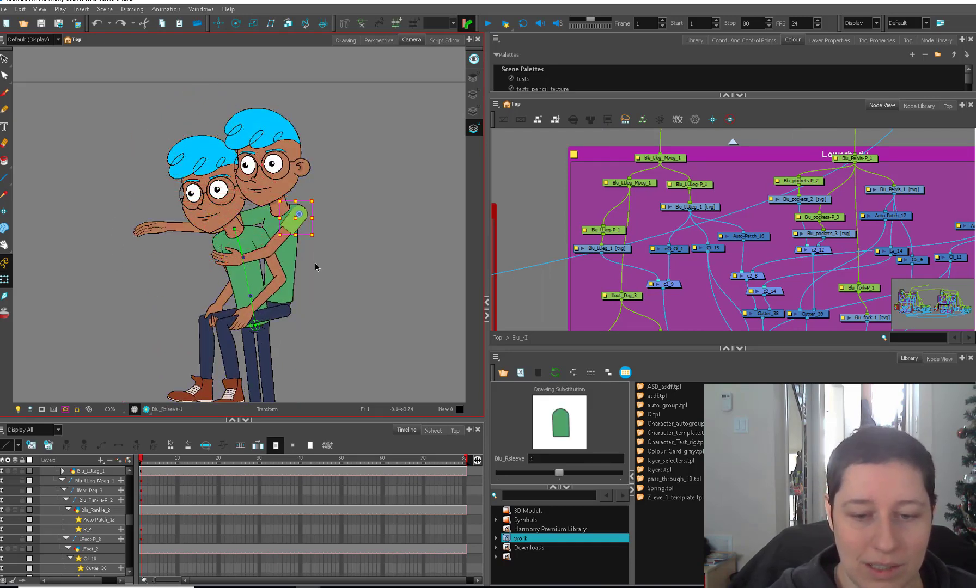
pyautogui.press('2')
pyautogui.click(240, 273)
pyautogui.moveTo(199, 279)
pyautogui.mouseDown()
pyautogui.moveTo(207, 319)
pyautogui.moveTo(202, 289)
pyautogui.mouseUp()
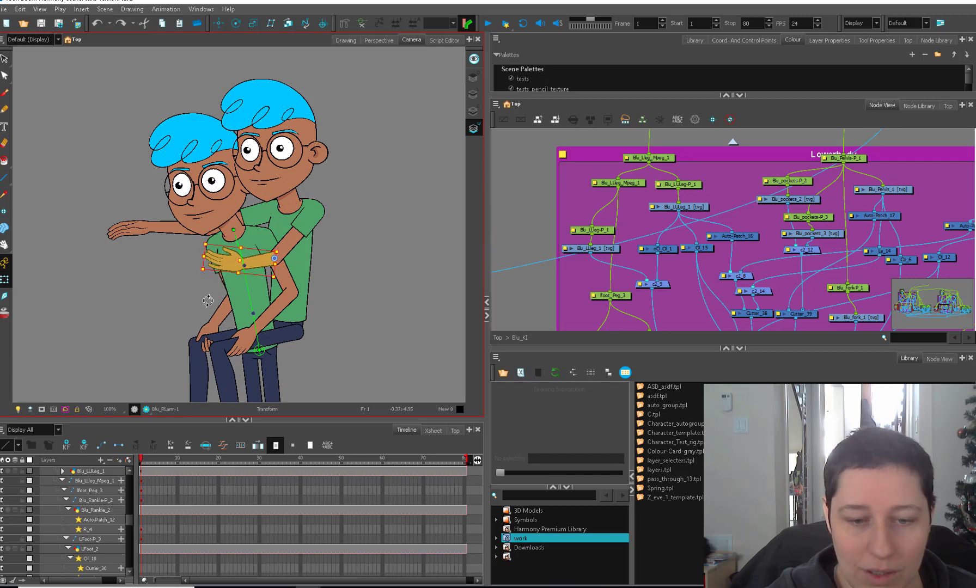
# Erase the outline at the hip end of the rider's near upper-leg drawing, Blu_RULeg 4, including on its line art layer.
pyautogui.click(266, 336)
pyautogui.moveTo(306, 367); pyautogui.dragTo(268, 301)
pyautogui.press('2')
pyautogui.press('2')
pyautogui.press('o')
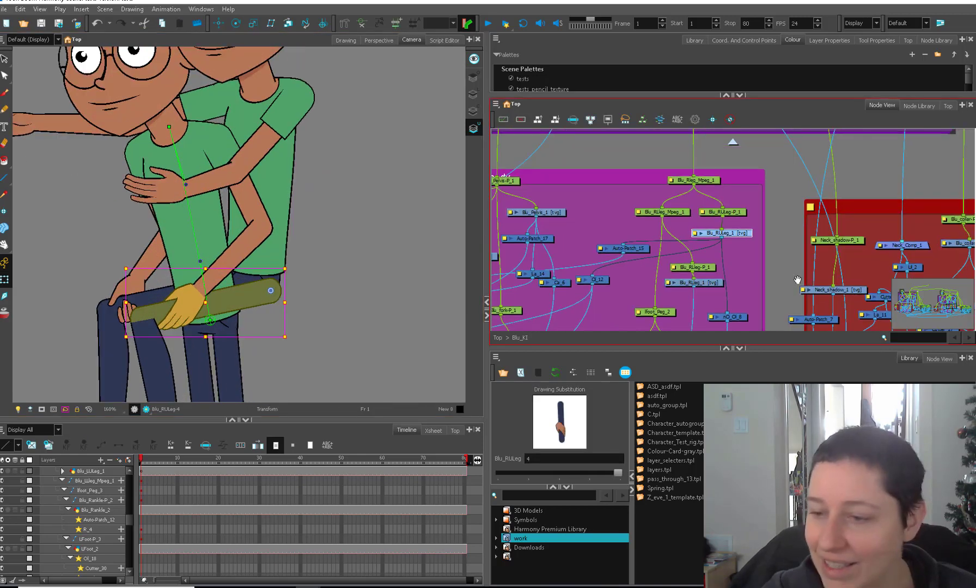
pyautogui.hotkey('alt', 'e')
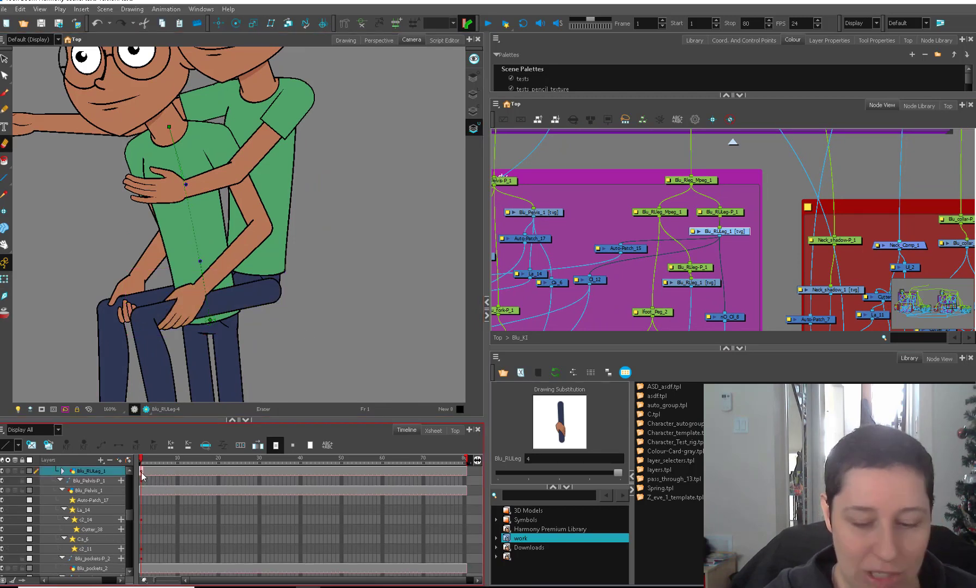
pyautogui.press('2')
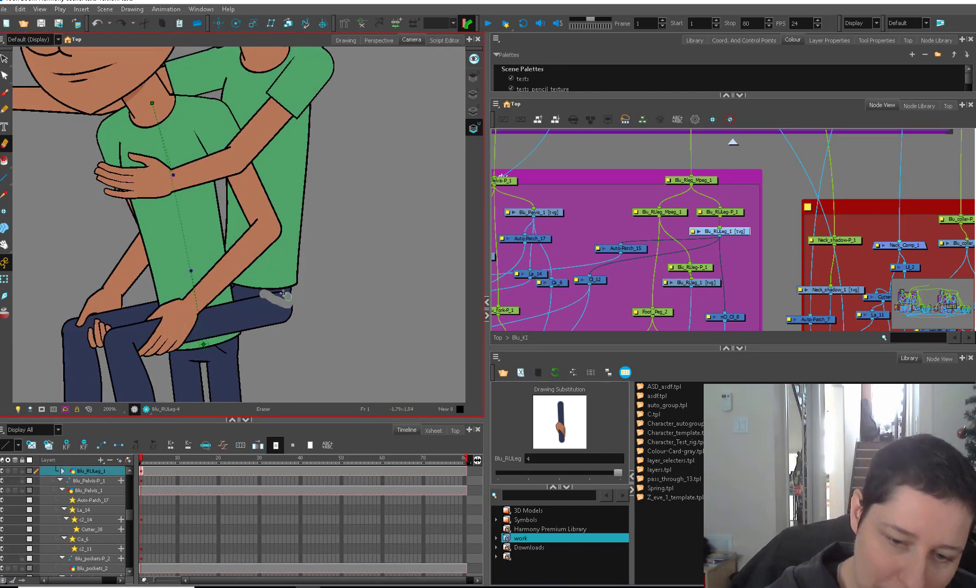
pyautogui.moveTo(283, 295); pyautogui.dragTo(288, 292)
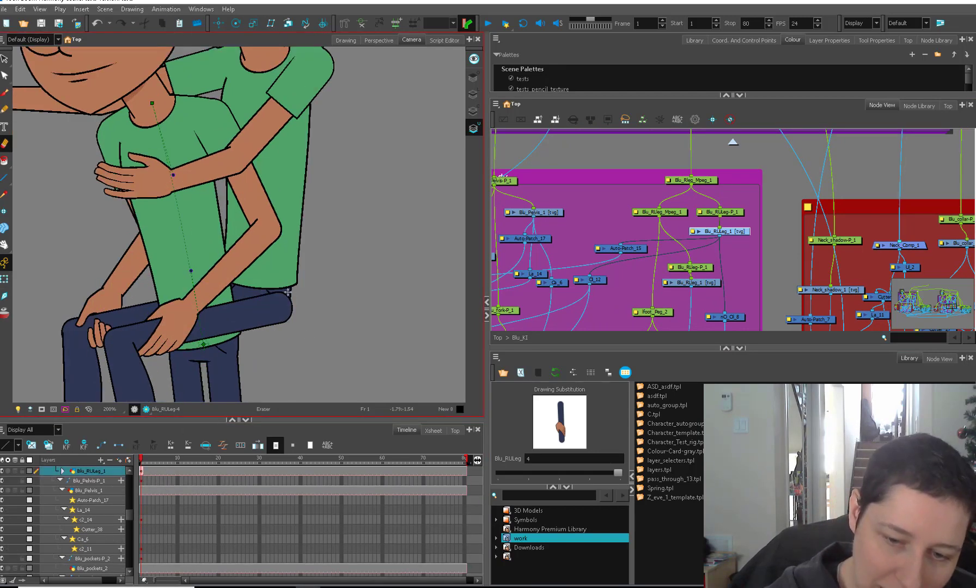
pyautogui.click(476, 96)
pyautogui.hotkey('shift', 't')
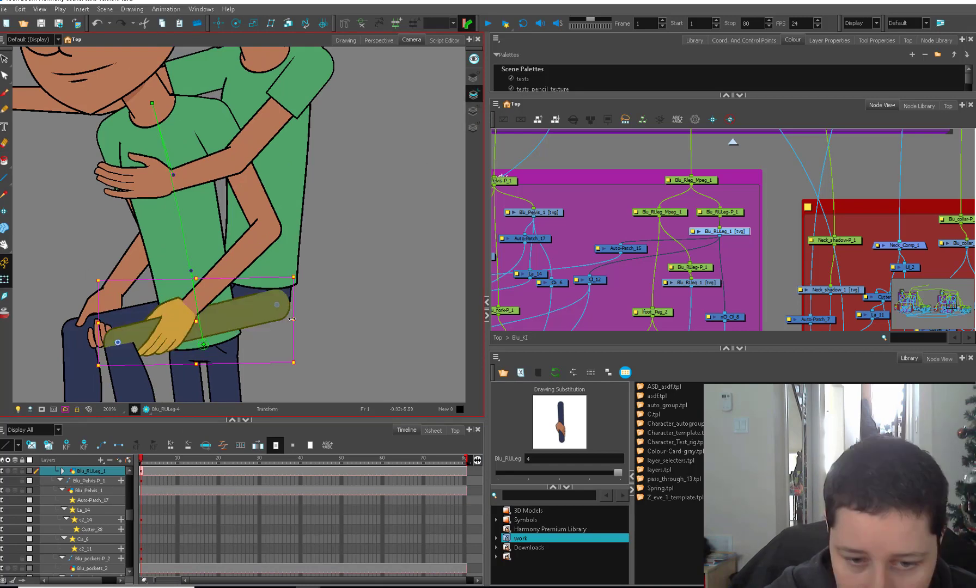
# Reposition the rider's pocket line on the hip beside the cleaned-up leg.
pyautogui.press('2')
pyautogui.press('2')
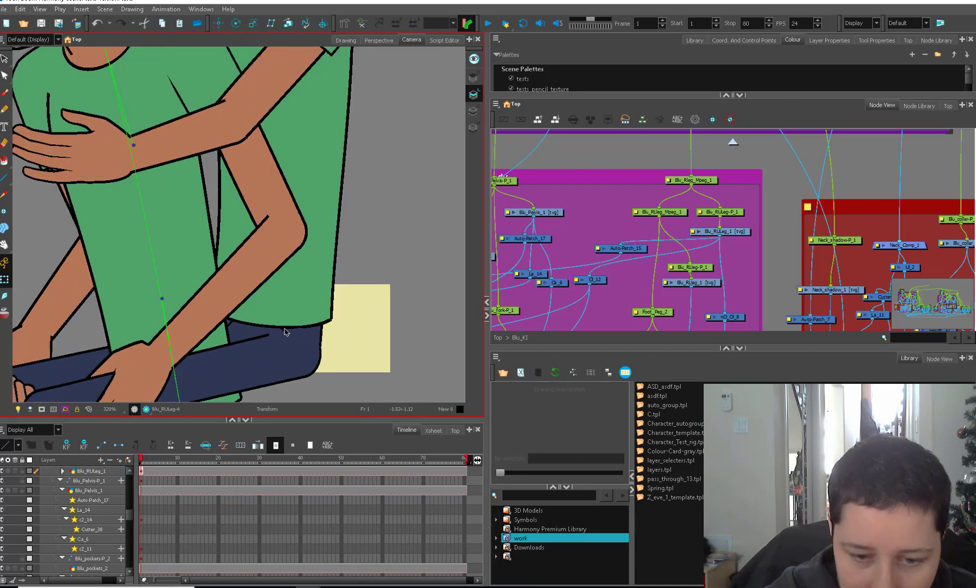
pyautogui.click(288, 338)
pyautogui.moveTo(279, 330); pyautogui.dragTo(249, 328)
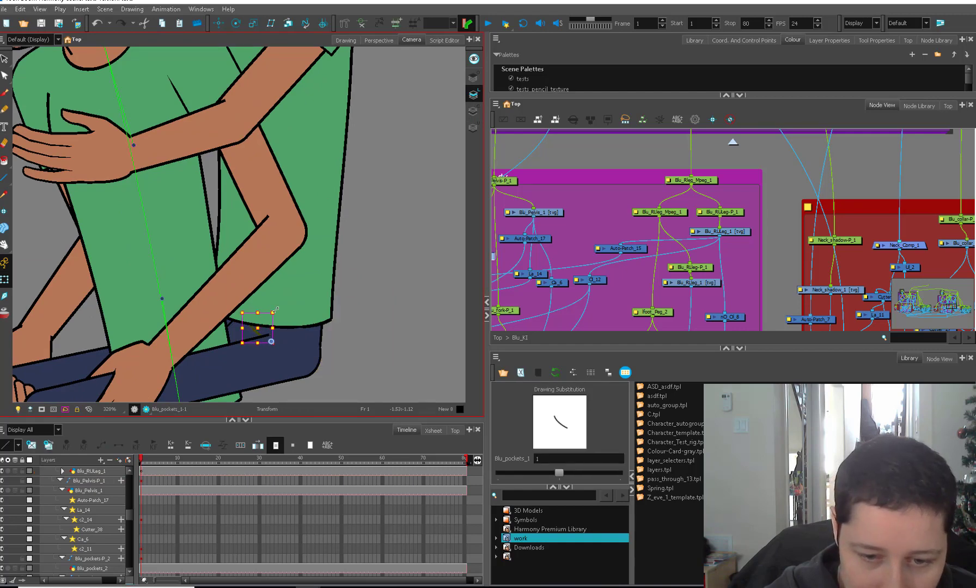
# Reposition the rider's whole near arm so the hand reaches out in front of the front character's chest.
pyautogui.press('1')
pyautogui.press('1')
pyautogui.press('1')
pyautogui.press('1')
pyautogui.click(253, 299)
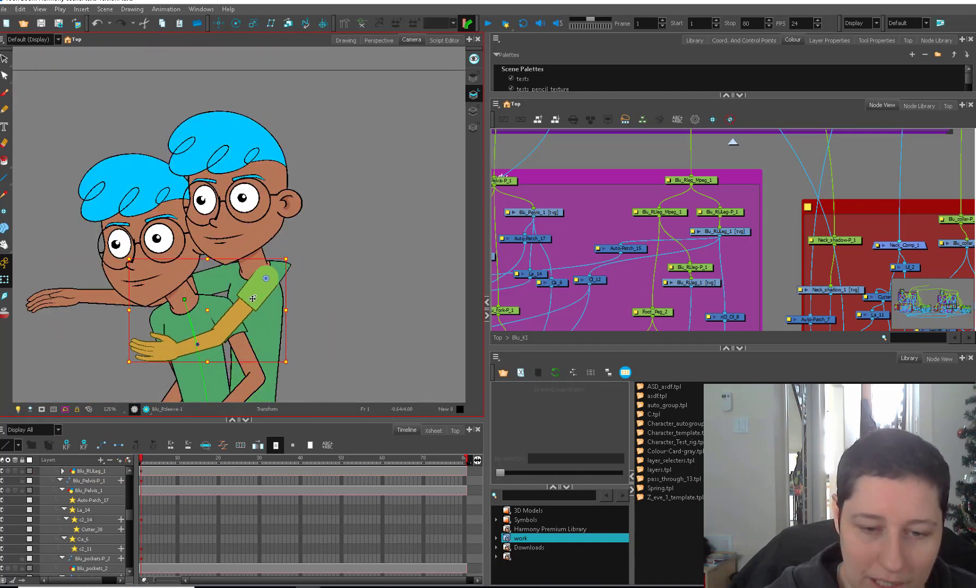
pyautogui.press('2')
# Show the deformation controls of the rider's shoulder and bend the shoulder down toward the near sleeve.
pyautogui.click(305, 283)
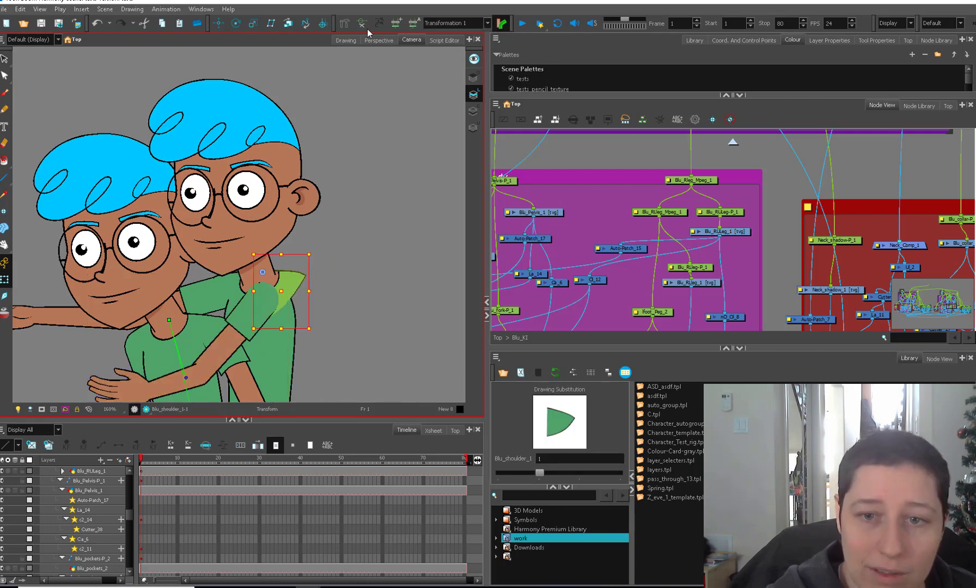
pyautogui.click(364, 26)
pyautogui.moveTo(261, 271); pyautogui.dragTo(272, 308)
pyautogui.click(266, 292)
pyautogui.click(266, 303)
pyautogui.press('b')
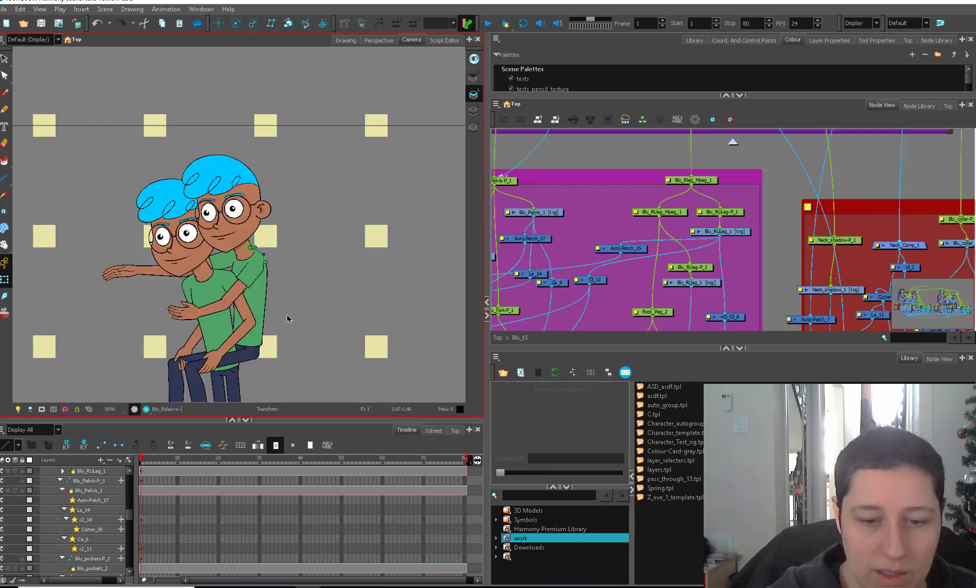
# Show the rider's chest deformation controls and bend the torso with them, carrying the head and arms along.
pyautogui.click(263, 279)
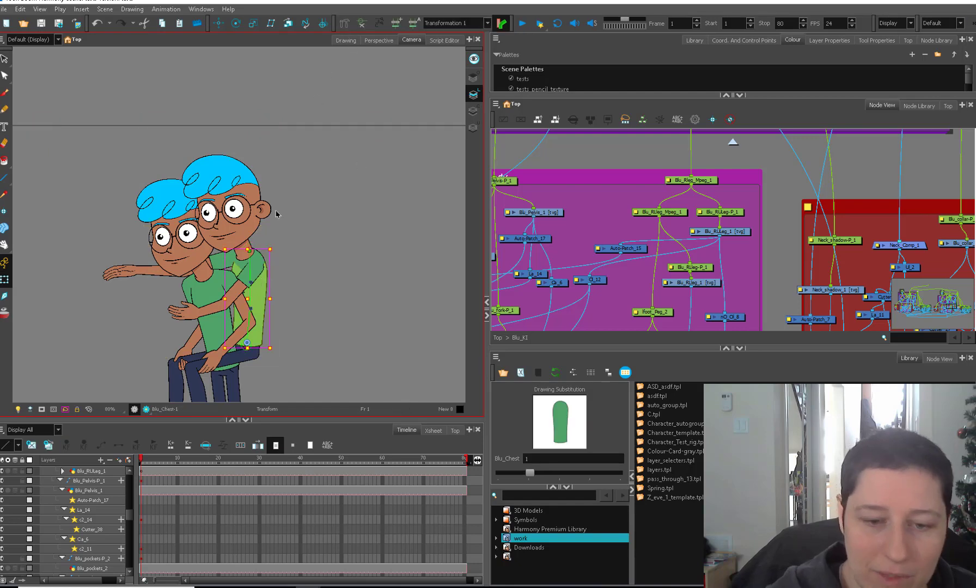
pyautogui.scroll(1, 266, 243)
pyautogui.click(247, 332)
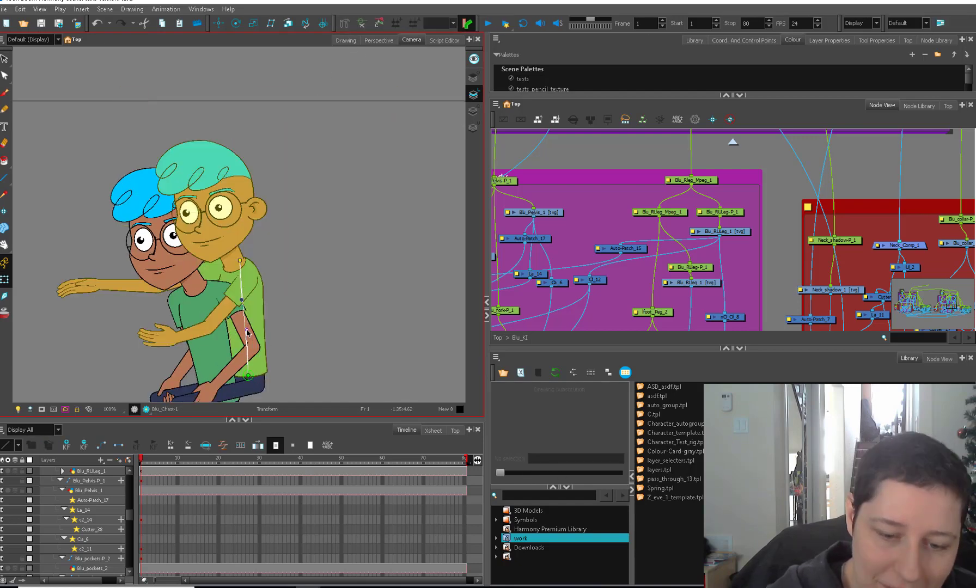
pyautogui.moveTo(240, 263); pyautogui.dragTo(255, 258)
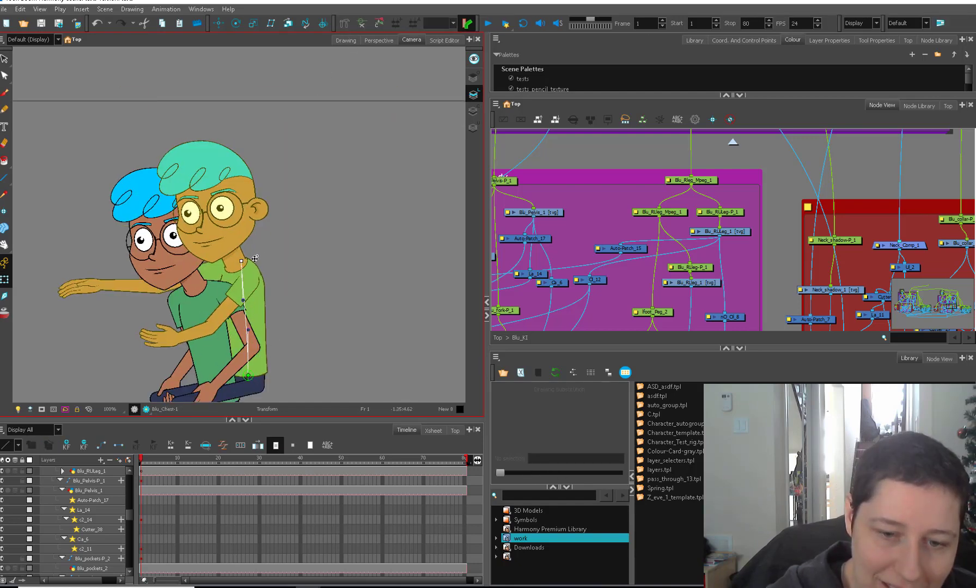
# Reshape the rider's shoulder with its deformation controls to fit the bent torso and sleeve.
pyautogui.click(257, 285)
pyautogui.scroll(2, 265, 284)
pyautogui.click(268, 297)
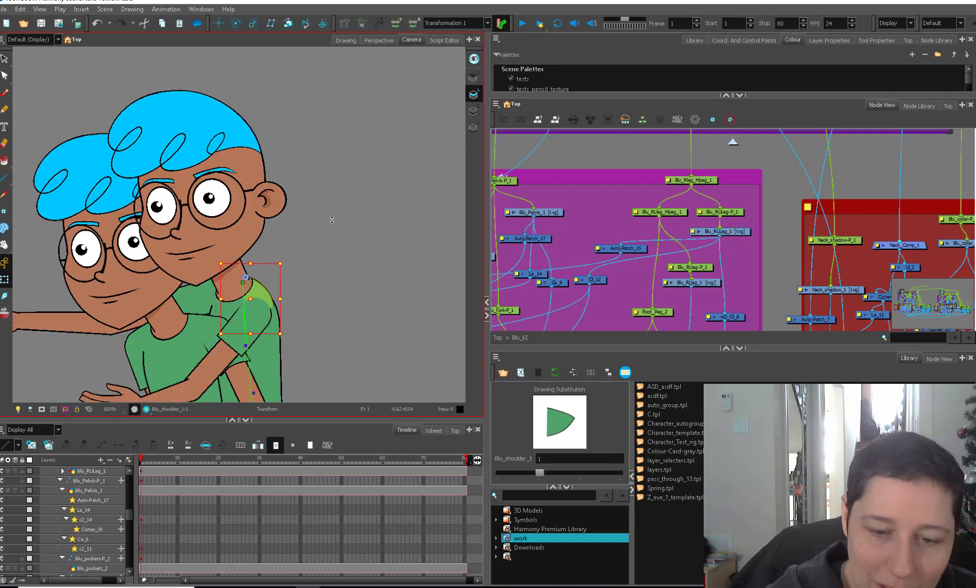
pyautogui.scroll(1, 267, 315)
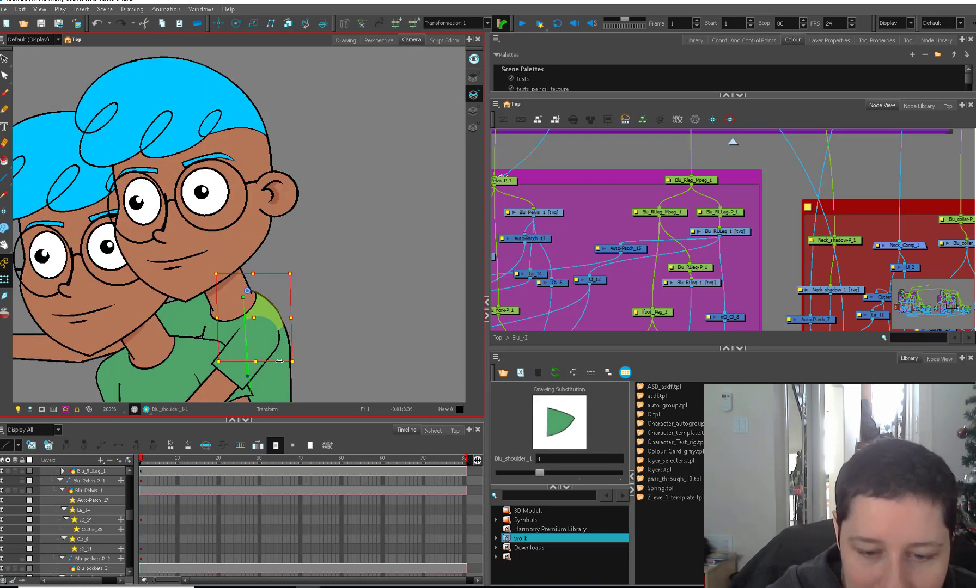
pyautogui.press('Escape')
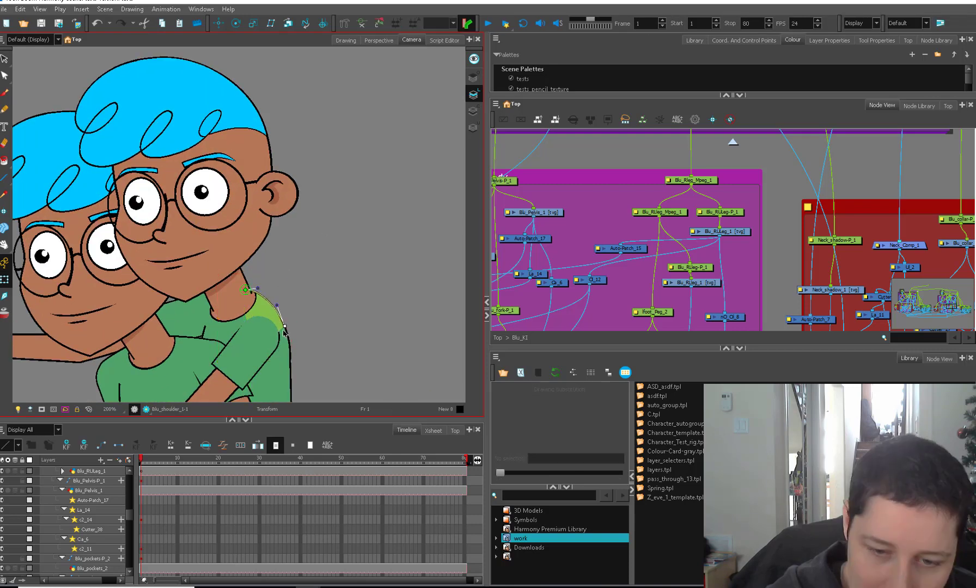
# Select the rider's whole head and rotate it slightly away from the front character's head.
pyautogui.scroll(-4, 263, 247)
pyautogui.click(241, 233)
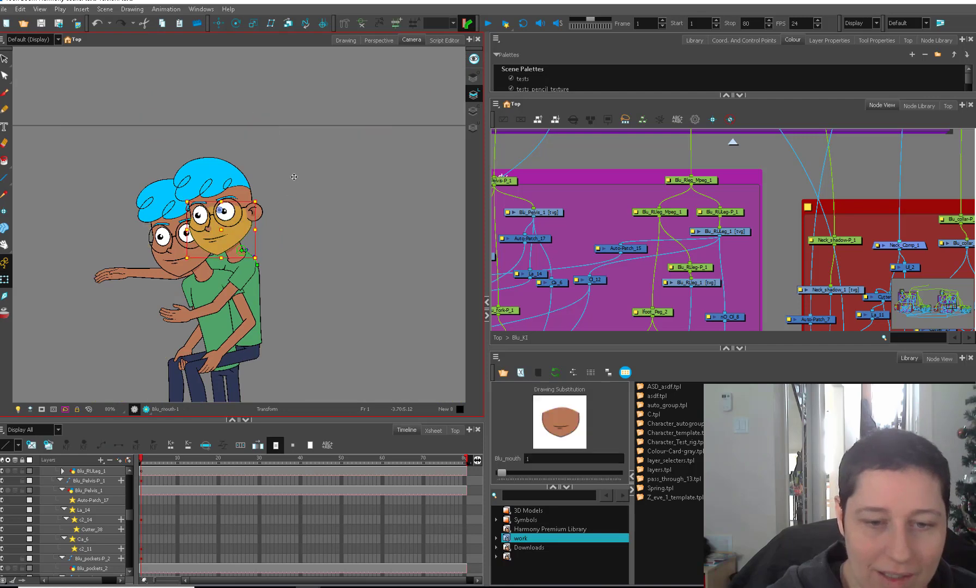
pyautogui.press('b')
pyautogui.press('b')
pyautogui.press('b')
pyautogui.moveTo(275, 153); pyautogui.dragTo(280, 153)
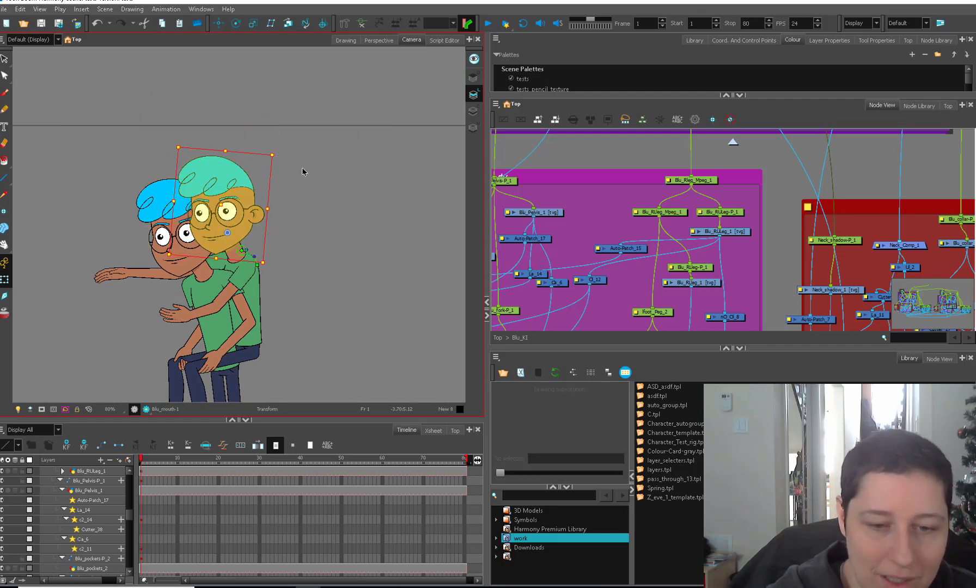
# Try to adjust both characters together as a whole, and undo the change.
pyautogui.press('1')
pyautogui.press('1')
pyautogui.press('space')
pyautogui.moveTo(377, 323); pyautogui.dragTo(398, 255)
pyautogui.press('2')
pyautogui.moveTo(341, 278)
pyautogui.mouseDown()
pyautogui.moveTo(317, 301)
pyautogui.moveTo(202, 303)
pyautogui.moveTo(149, 321)
pyautogui.moveTo(94, 315)
pyautogui.moveTo(6, 331)
pyautogui.mouseUp()
pyautogui.click(248, 220)
pyautogui.click(314, 127)
pyautogui.hotkey('ctrl', 'a')
pyautogui.hotkey('ctrl', 'z')
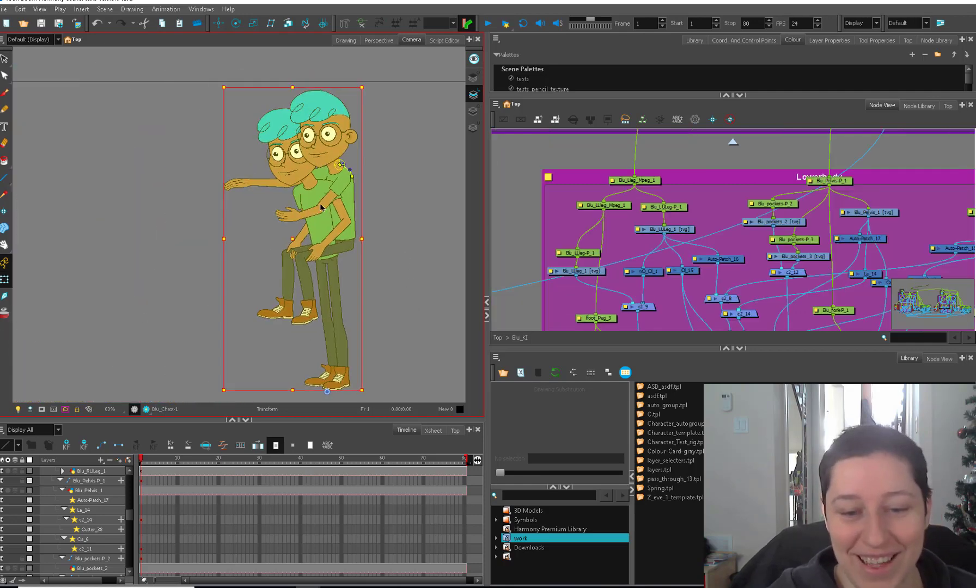
# Rotate the rider's outstretched far forearm so the hand points slightly upward.
pyautogui.click(260, 183)
pyautogui.moveTo(283, 209); pyautogui.dragTo(289, 194)
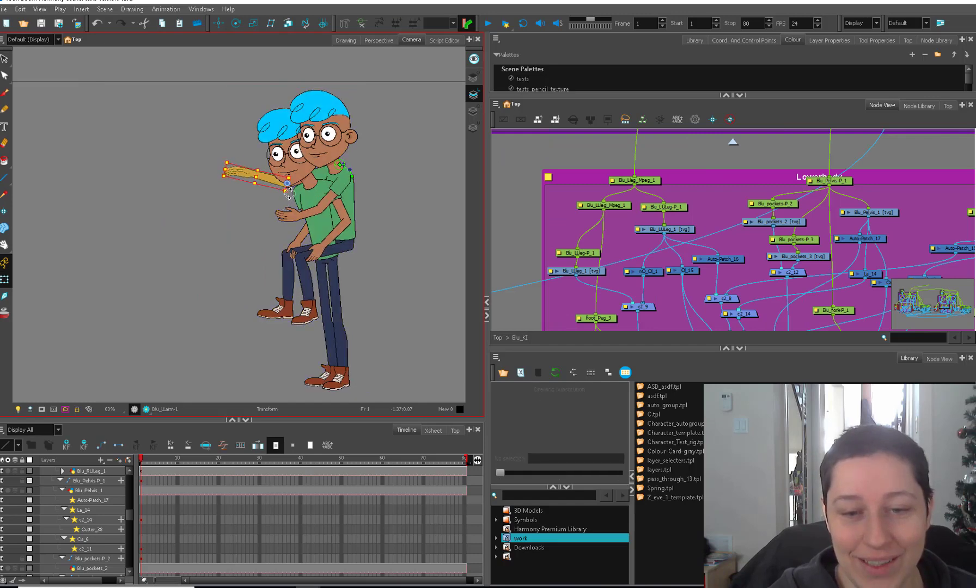
pyautogui.moveTo(355, 191); pyautogui.dragTo(285, 284)
# Move the front character's pupils up toward the rider, and give the rider a downward gaze and an open smile.
pyautogui.press('2')
pyautogui.press('2')
pyautogui.click(157, 282)
pyautogui.hotkey('ctrl', 'z')
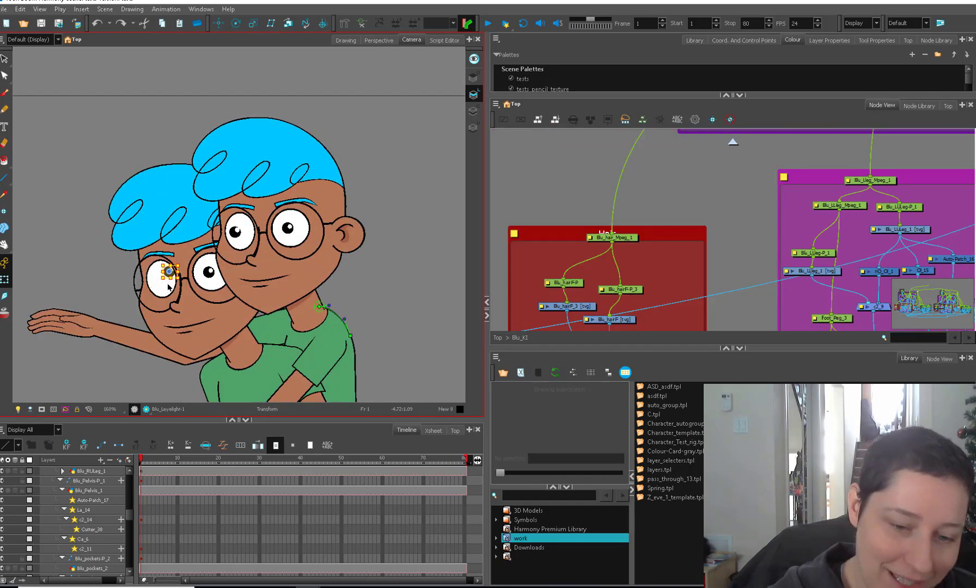
pyautogui.click(214, 279)
pyautogui.click(328, 265)
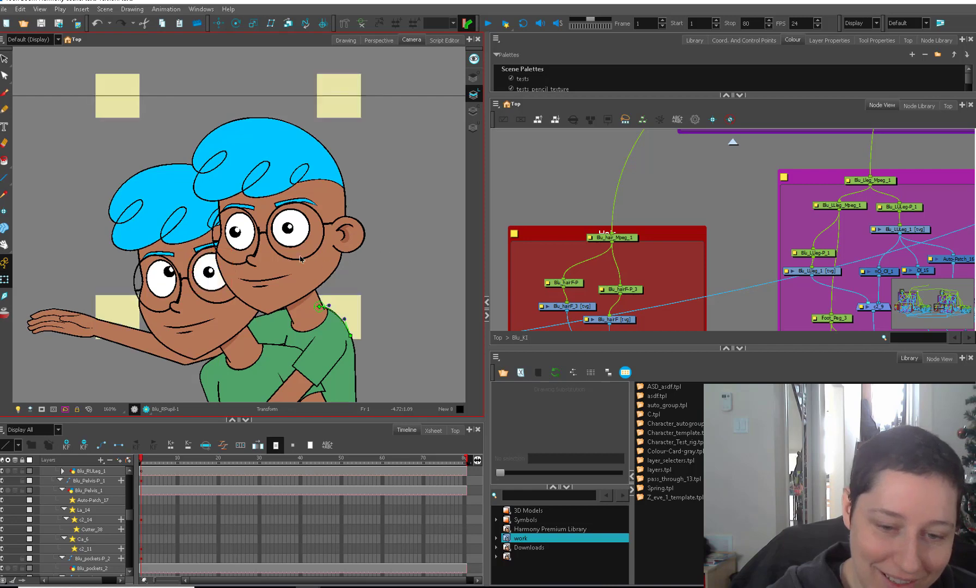
pyautogui.hotkey('ctrl', 'z')
pyautogui.click(210, 275)
pyautogui.press('b')
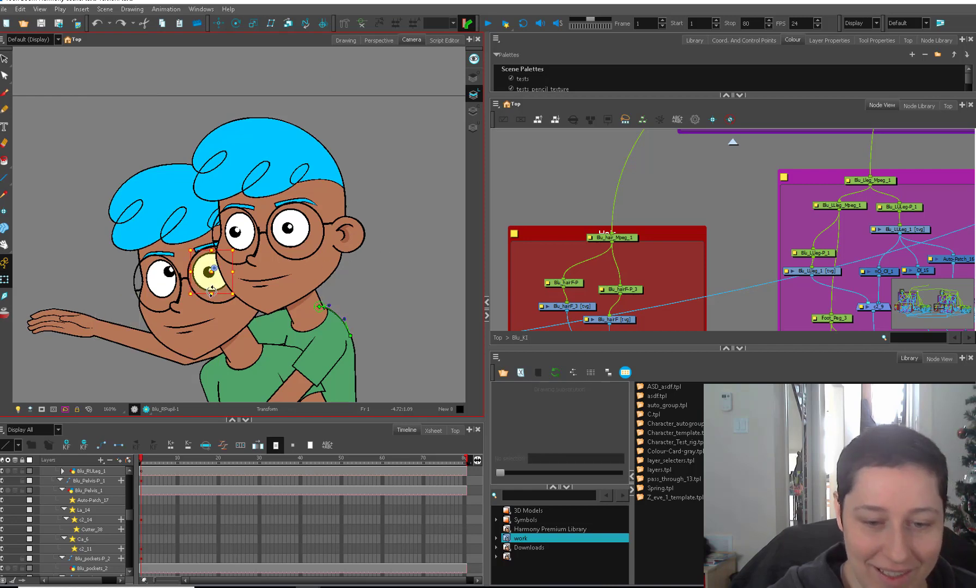
pyautogui.click(383, 257)
pyautogui.click(209, 275)
pyautogui.press('b')
pyautogui.moveTo(209, 275); pyautogui.dragTo(211, 285)
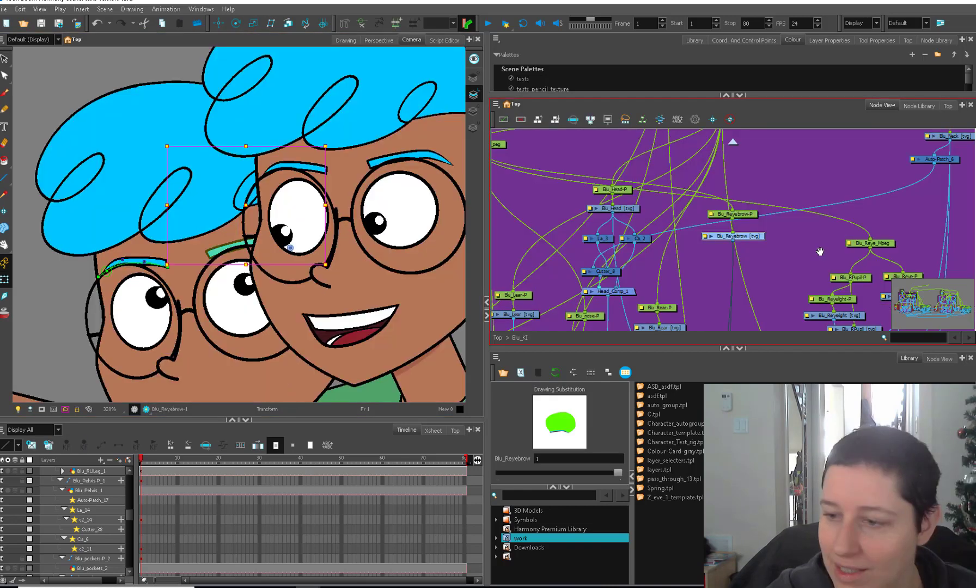
# Create a deformation chain along the front character's Blu_Reyebrow drawing with the Rigging tool, spacing its node for the new deformation.
pyautogui.moveTo(819, 252); pyautogui.dragTo(728, 263)
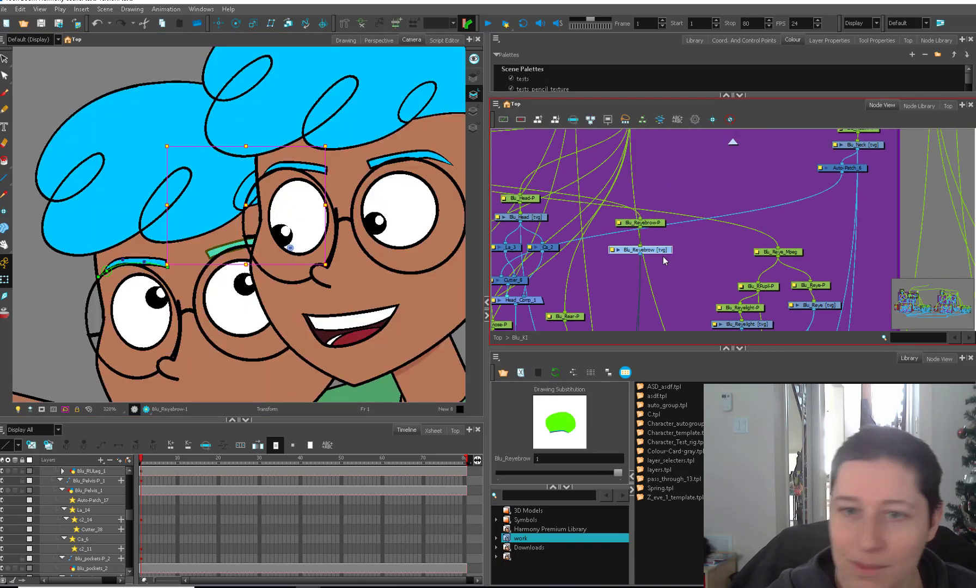
pyautogui.moveTo(661, 250); pyautogui.dragTo(662, 256)
pyautogui.click(345, 24)
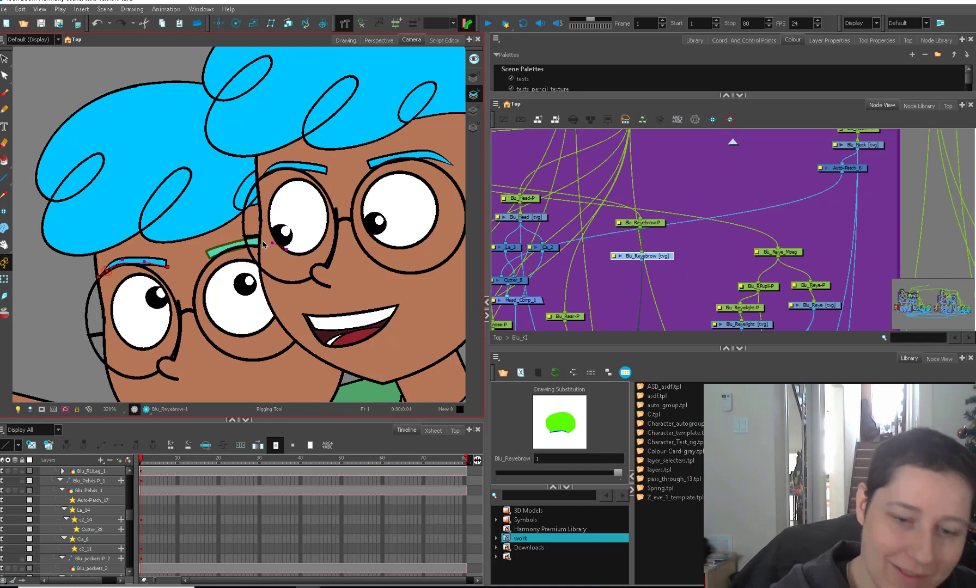
pyautogui.moveTo(236, 245); pyautogui.dragTo(167, 283)
pyautogui.click(5, 280)
pyautogui.scroll(-5, 358, 295)
pyautogui.hotkey('shift', 'c')
# Lower the front character's eyebrow nearest the rider into an angry slant over the eye.
pyautogui.press('2')
pyautogui.press('2')
pyautogui.press('2')
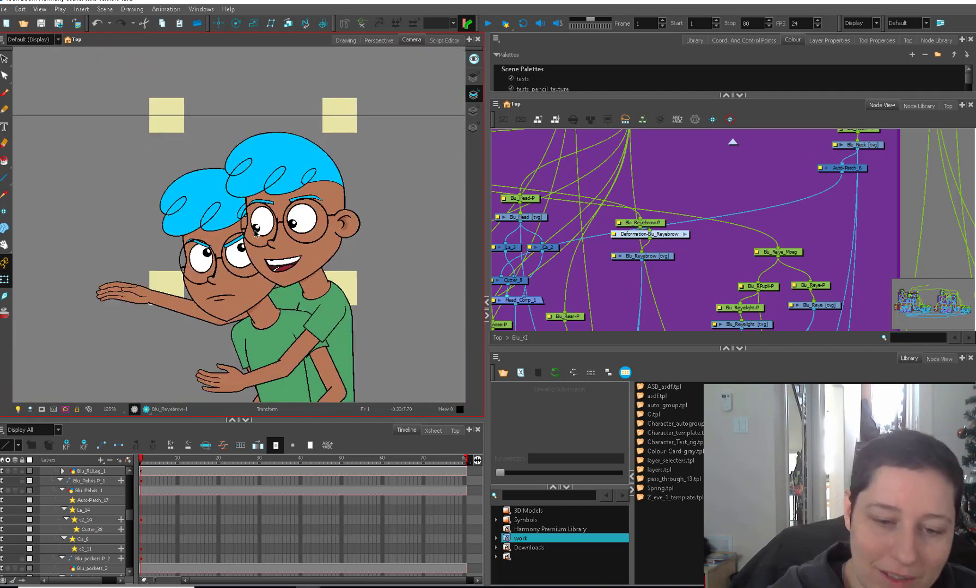
pyautogui.click(233, 252)
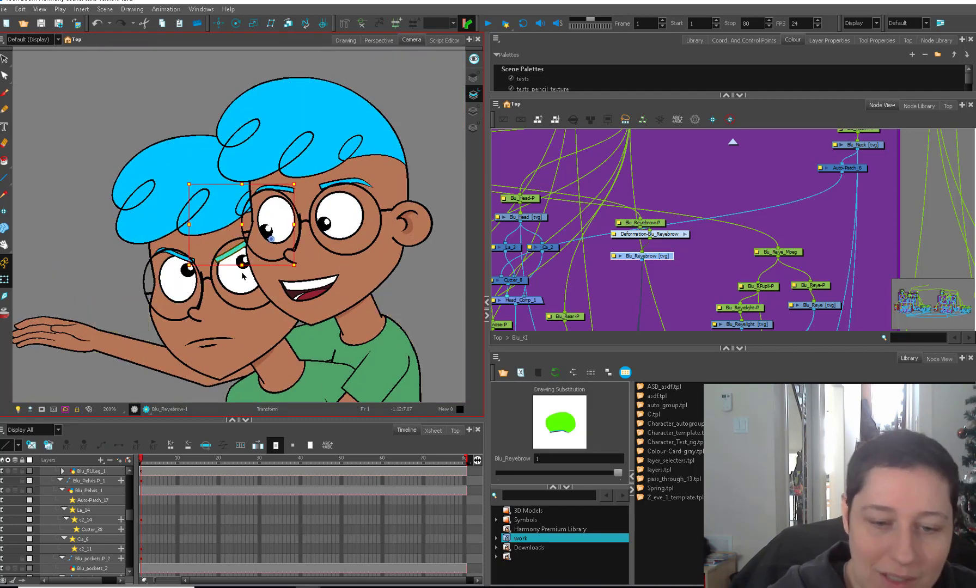
pyautogui.moveTo(234, 253); pyautogui.dragTo(229, 256)
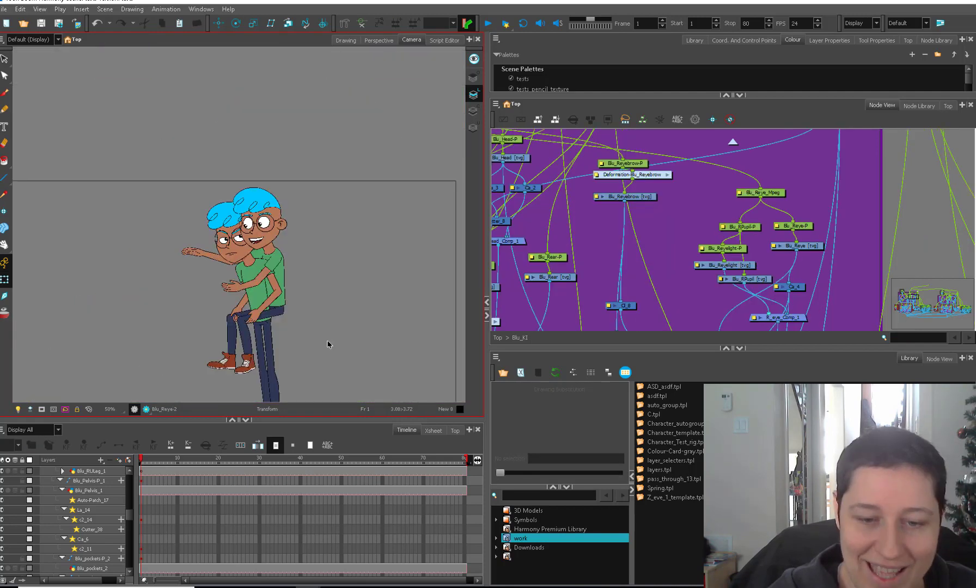
# Adjust the front character's other eyebrow, Blu_Leyebrow, to match the annoyed expression.
pyautogui.press('2')
pyautogui.press('2')
pyautogui.press('2')
pyautogui.press('2')
pyautogui.press('2')
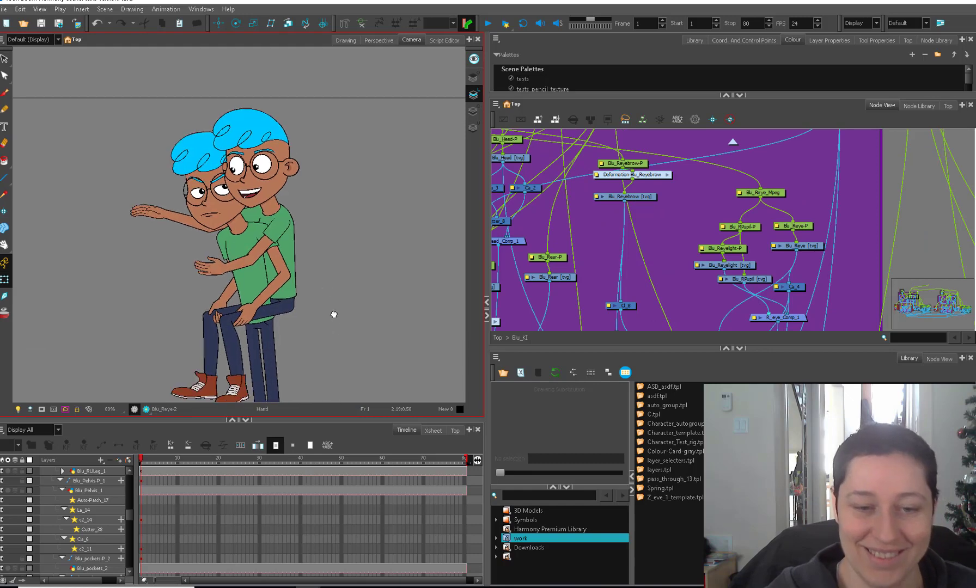
pyautogui.click(189, 264)
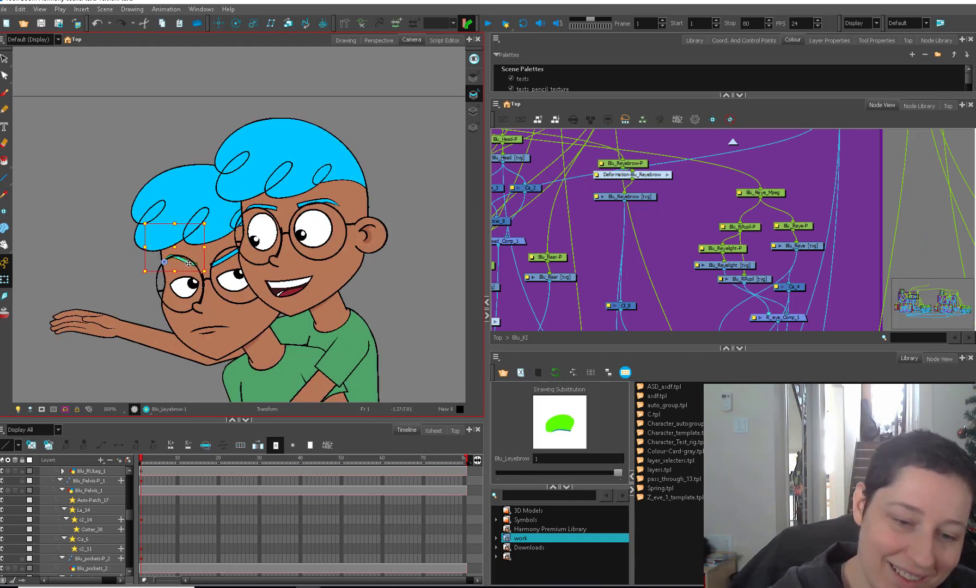
pyautogui.moveTo(188, 263); pyautogui.dragTo(233, 267)
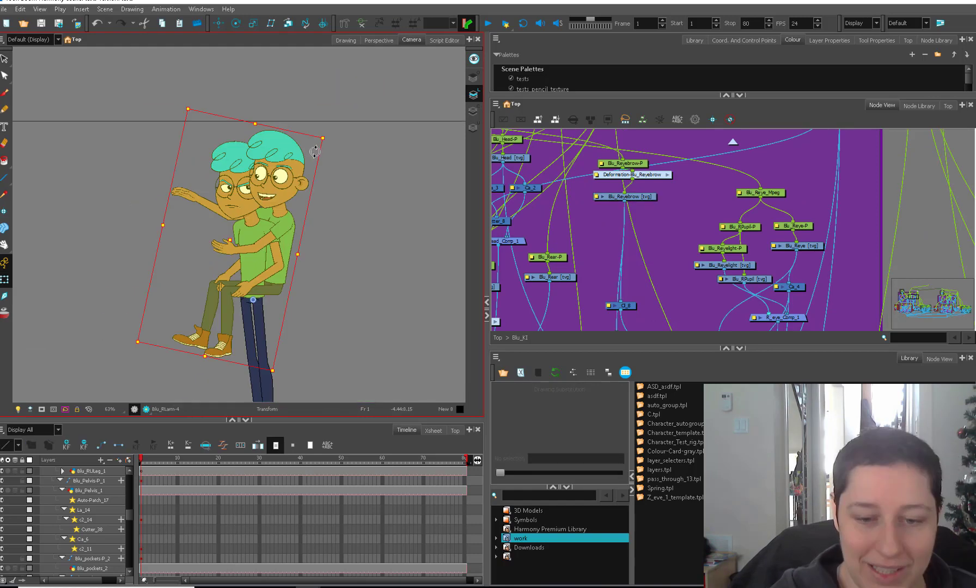
# Rotate the rider's outstretched far arm slightly downward from the shoulder.
pyautogui.moveTo(308, 180); pyautogui.dragTo(279, 210)
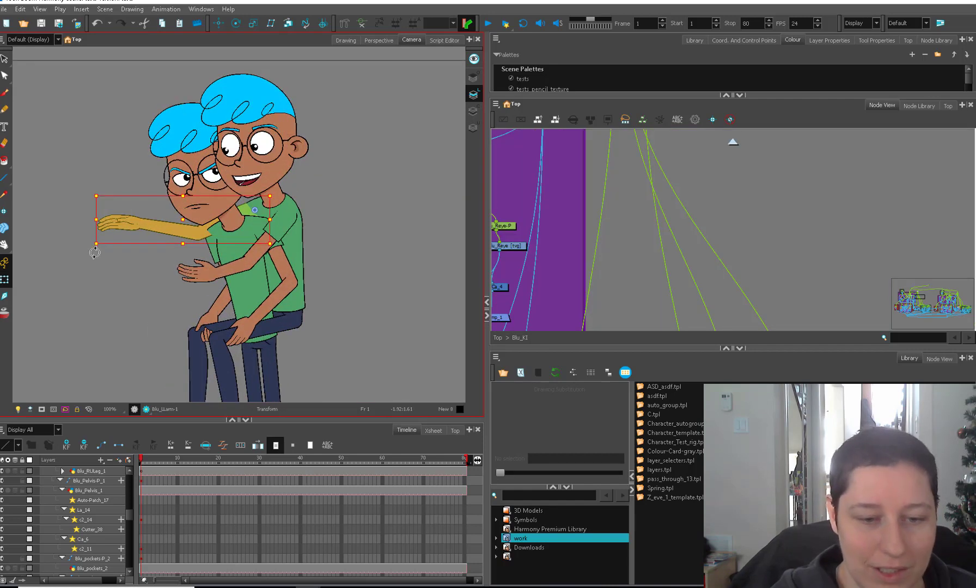
pyautogui.moveTo(88, 251); pyautogui.dragTo(105, 287)
# Push the rider's outstretched arm behind the front character by setting the Blu_Larm_Mpeg_1 z position to 0.001 B.
pyautogui.press('o')
pyautogui.moveTo(798, 281); pyautogui.dragTo(774, 303)
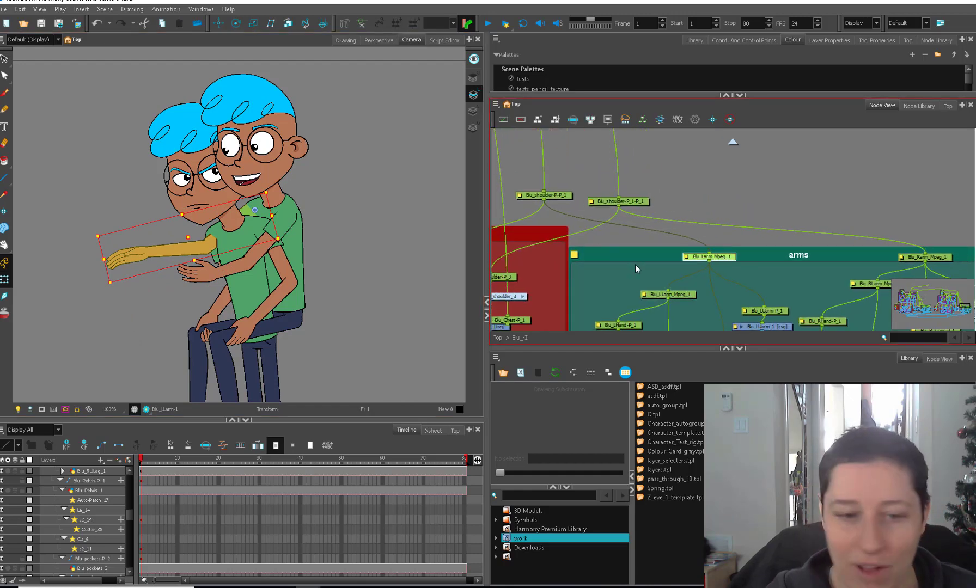
pyautogui.press('2')
pyautogui.press('2')
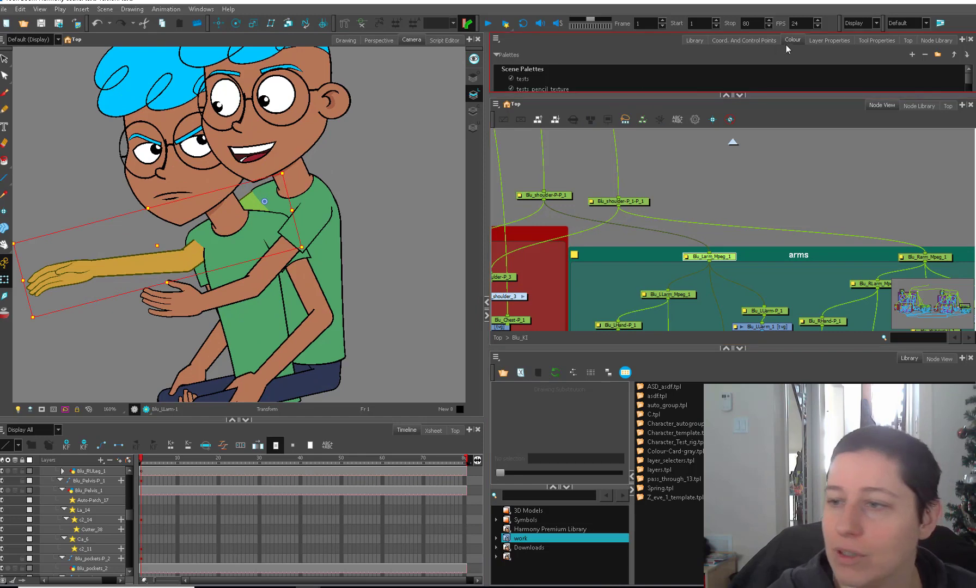
pyautogui.click(744, 40)
pyautogui.moveTo(590, 97); pyautogui.dragTo(591, 164)
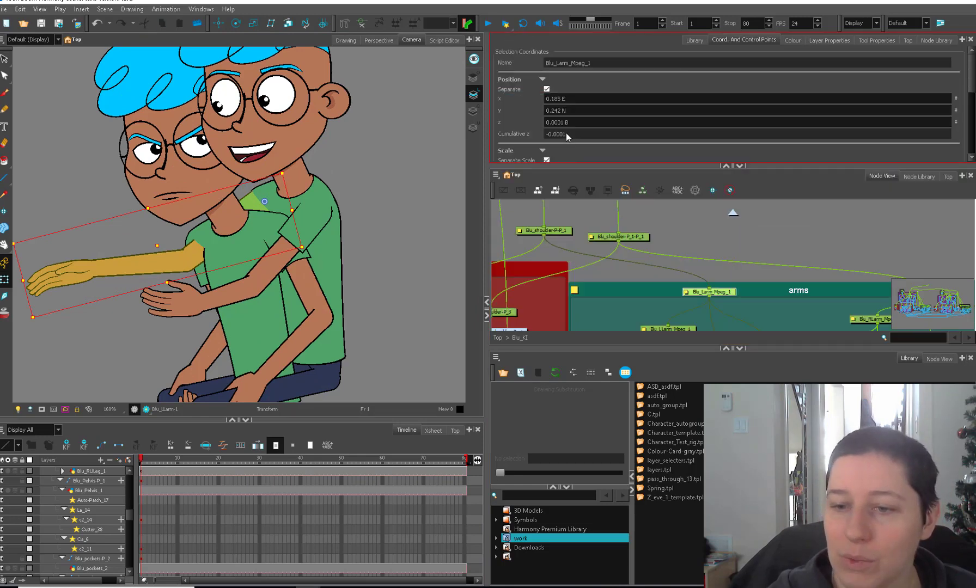
pyautogui.click(561, 122)
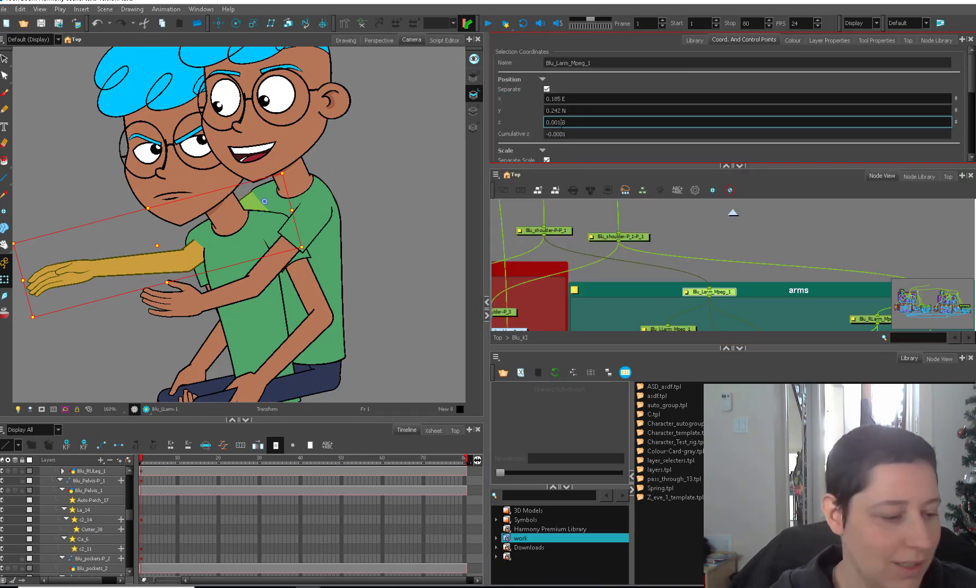
pyautogui.press('Return')
pyautogui.click(529, 211)
# Rotate the rider's outstretched arm slightly upward and nudge it to line up with the shoulder.
pyautogui.click(175, 272)
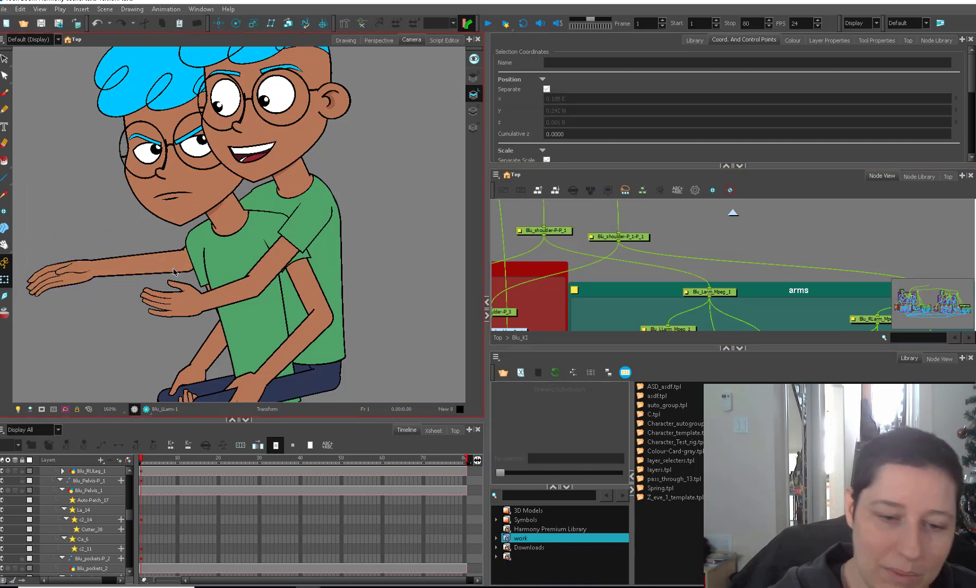
pyautogui.moveTo(174, 268); pyautogui.dragTo(175, 266)
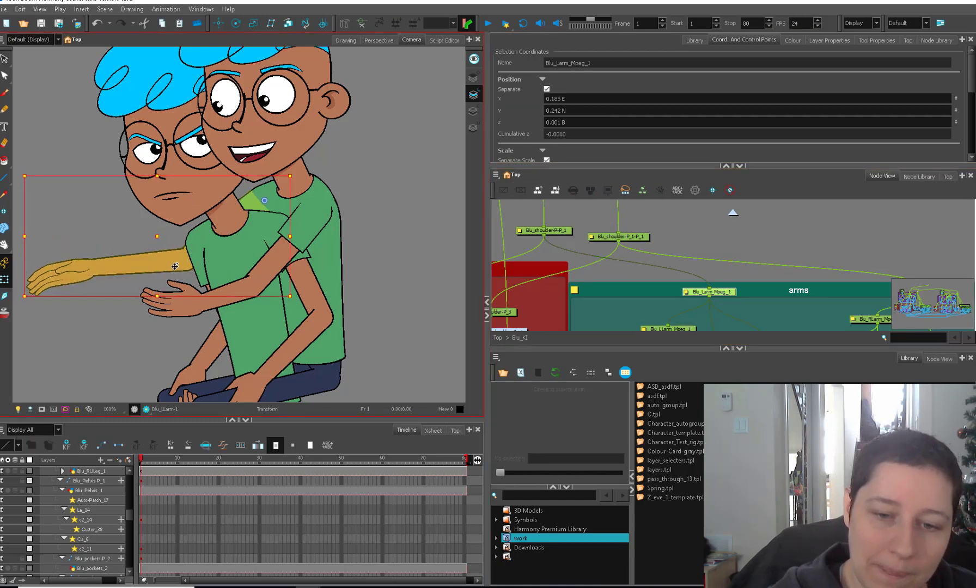
pyautogui.moveTo(291, 297); pyautogui.dragTo(280, 306)
pyautogui.hotkey('ctrl', 'z')
pyautogui.moveTo(272, 224); pyautogui.dragTo(274, 227)
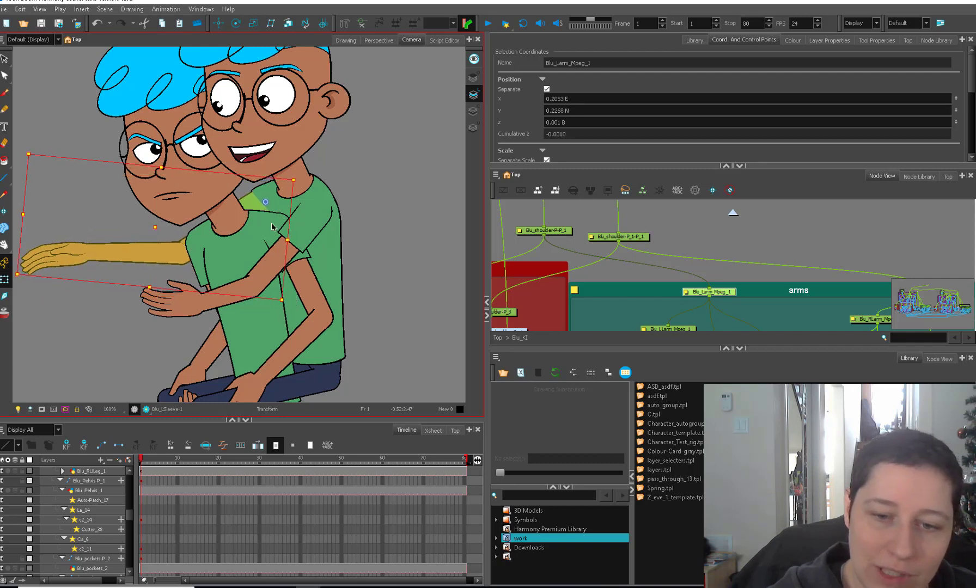
pyautogui.click(266, 193)
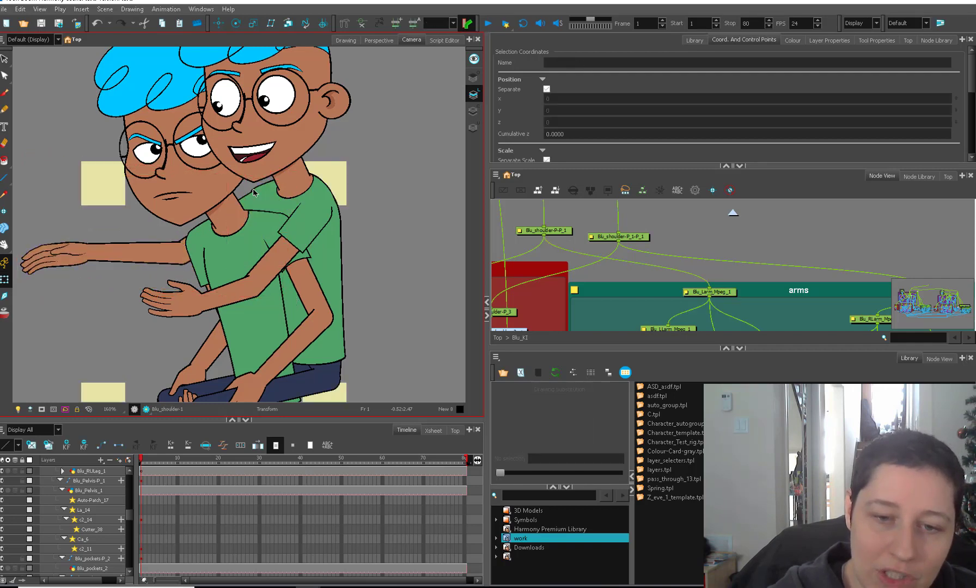
pyautogui.moveTo(244, 207); pyautogui.dragTo(243, 211)
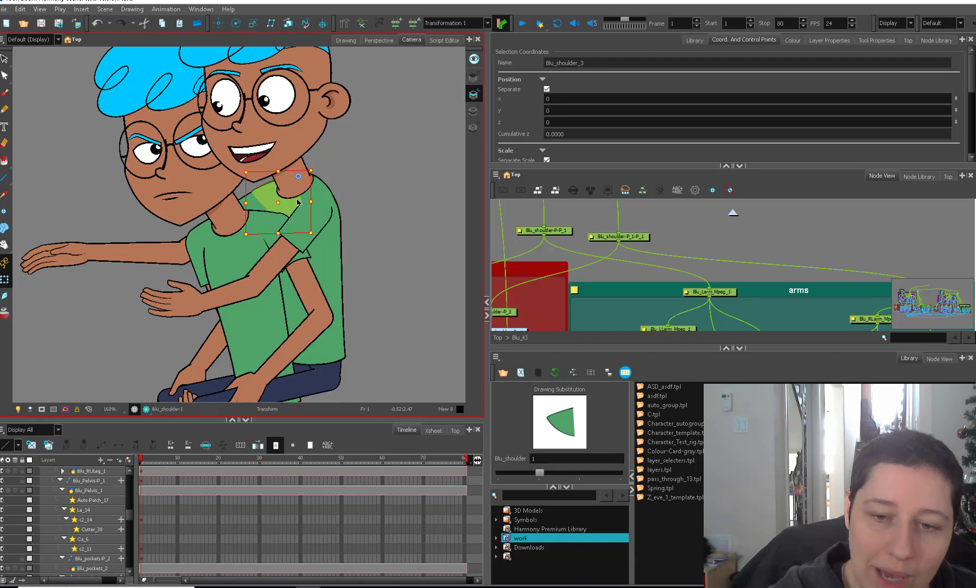
pyautogui.click(392, 227)
pyautogui.scroll(-4, 403, 238)
# Set the mode of the Composite_2 node joining the two rigs to As Bitmap.
pyautogui.click(720, 271)
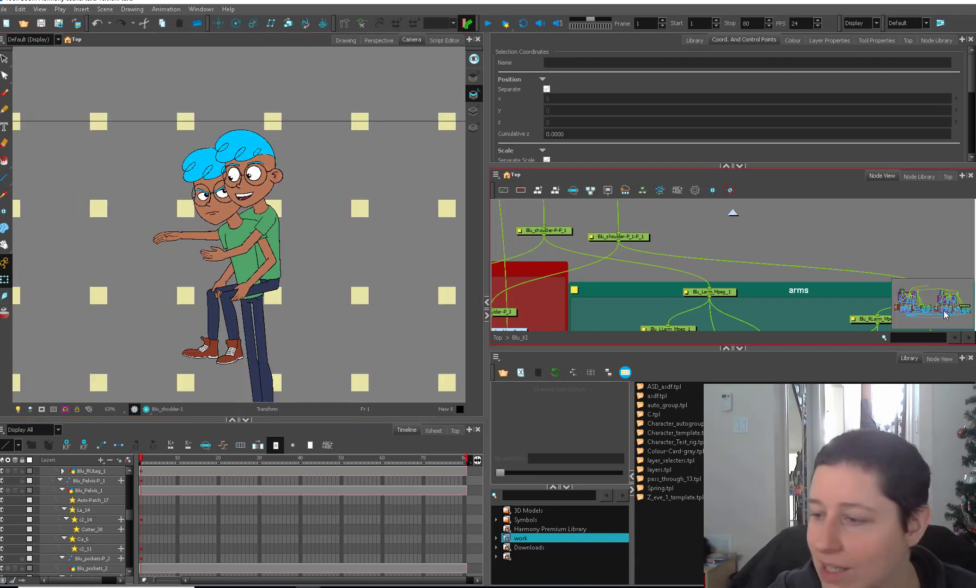
pyautogui.moveTo(952, 311); pyautogui.dragTo(911, 317)
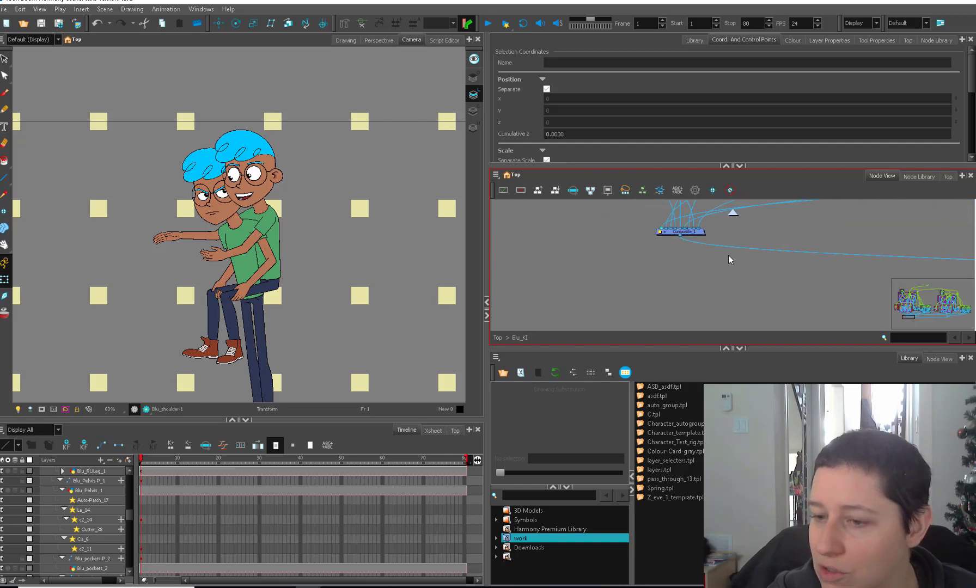
pyautogui.scroll(-3, 826, 265)
pyautogui.moveTo(854, 278); pyautogui.dragTo(689, 301)
pyautogui.scroll(1, 714, 253)
pyautogui.scroll(4, 675, 302)
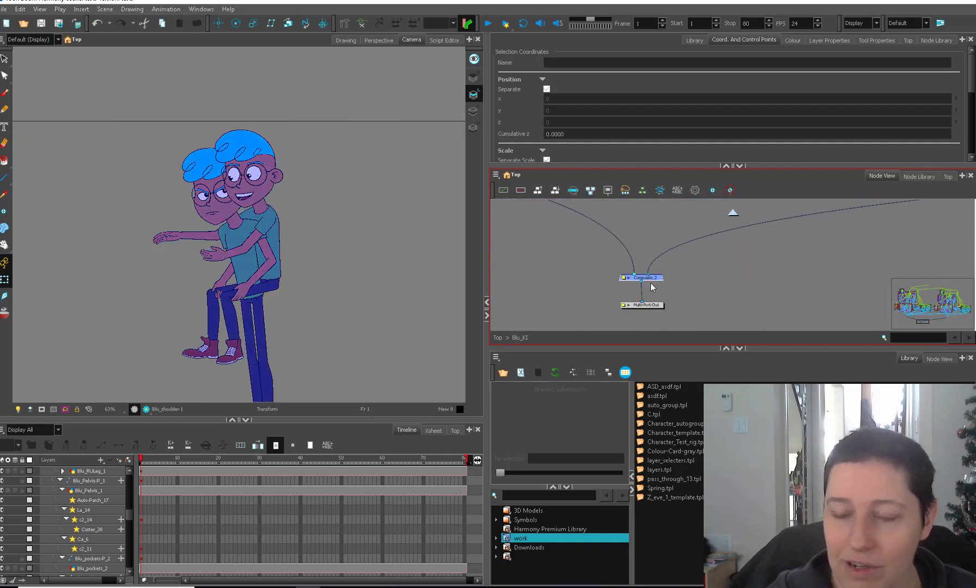
pyautogui.doubleClick(644, 281)
pyautogui.click(493, 244)
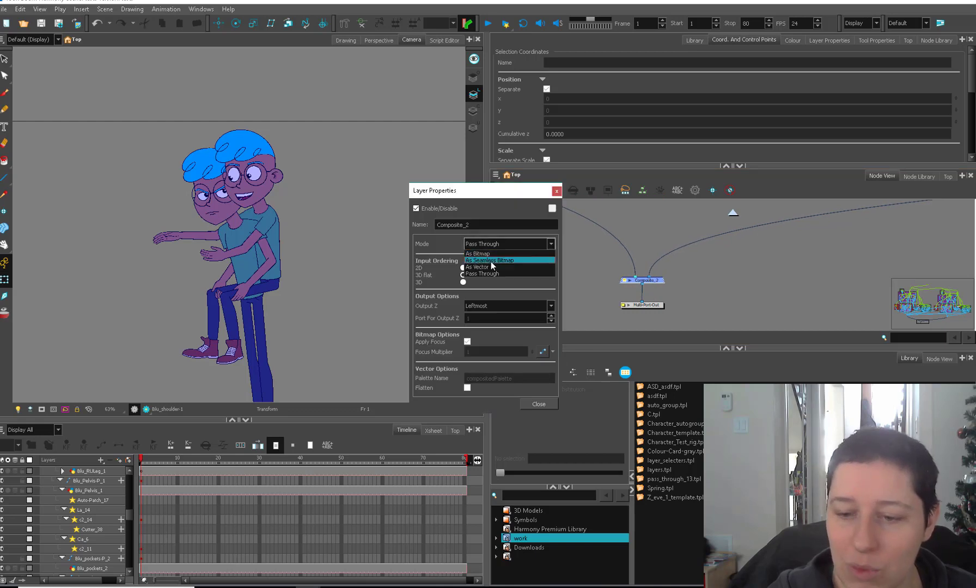
pyautogui.click(494, 254)
pyautogui.click(545, 401)
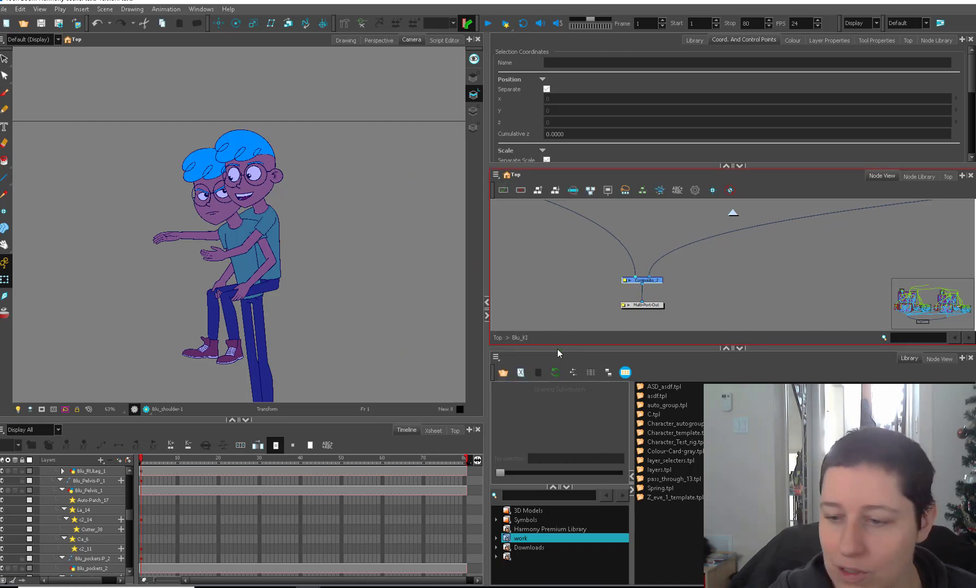
# Import the asdf.tpl template into the Blu_KI network beside the Composite_2 node.
pyautogui.moveTo(660, 396); pyautogui.dragTo(531, 254)
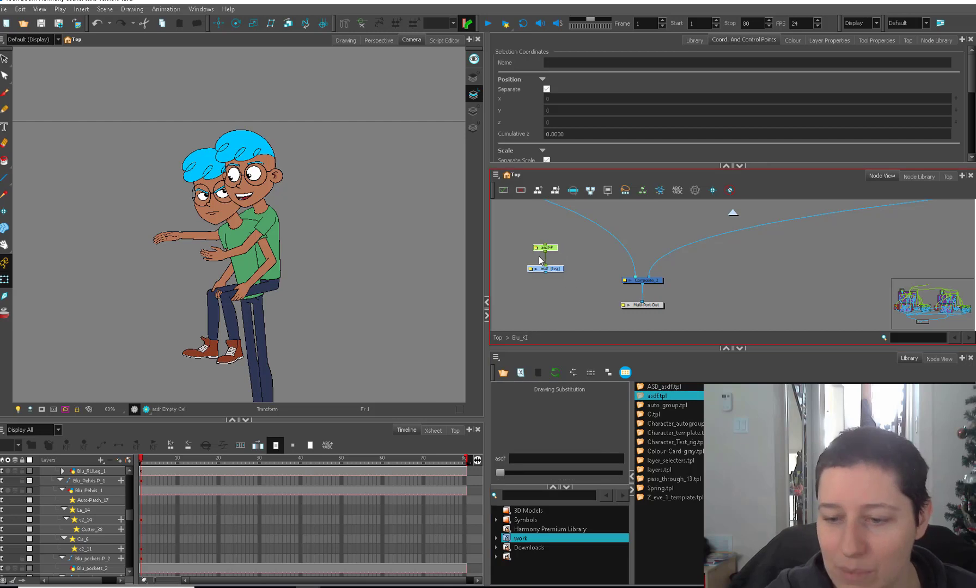
pyautogui.click(545, 277)
pyautogui.scroll(1, 637, 285)
pyautogui.moveTo(641, 283); pyautogui.dragTo(634, 281)
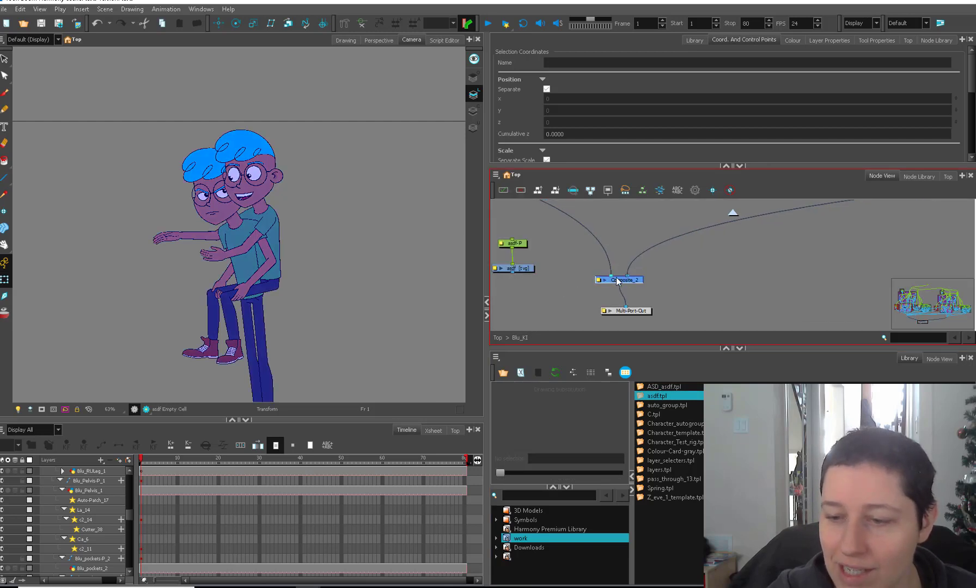
pyautogui.scroll(1, 635, 281)
pyautogui.click(535, 261)
pyautogui.moveTo(555, 272); pyautogui.dragTo(633, 280)
pyautogui.moveTo(573, 241); pyautogui.dragTo(533, 287)
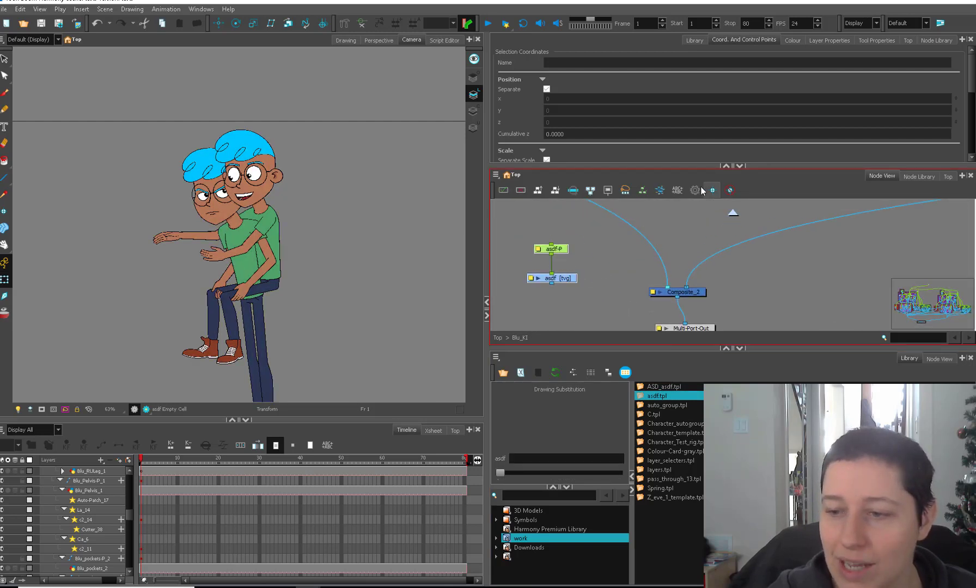
# Replace asdf with z_master in the imported peg and drawing names, and connect the drawing to Composite_2.
pyautogui.click(698, 191)
pyautogui.click(475, 276)
pyautogui.write('asdf')
pyautogui.click(492, 288)
pyautogui.write('z')
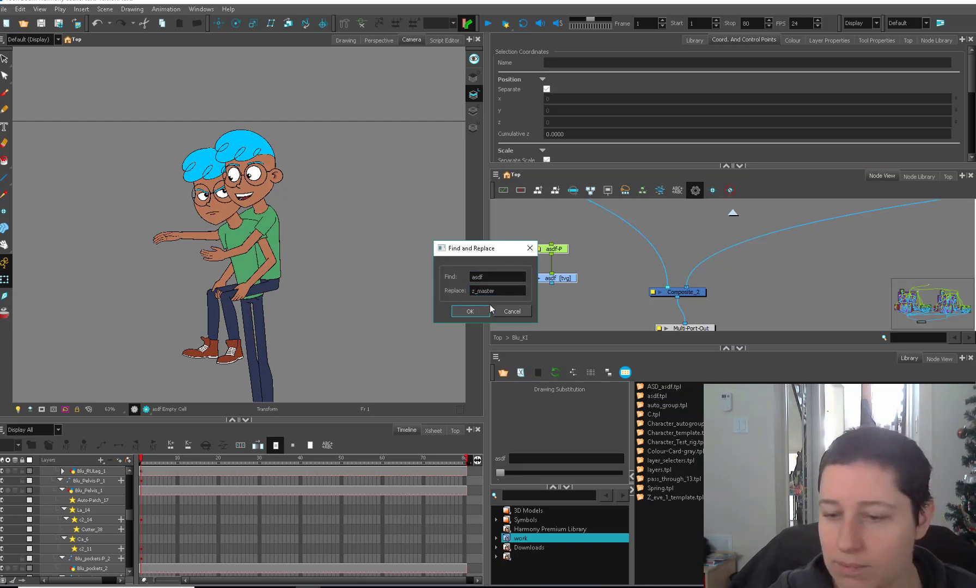
pyautogui.write('_master')
pyautogui.click(488, 308)
pyautogui.click(546, 122)
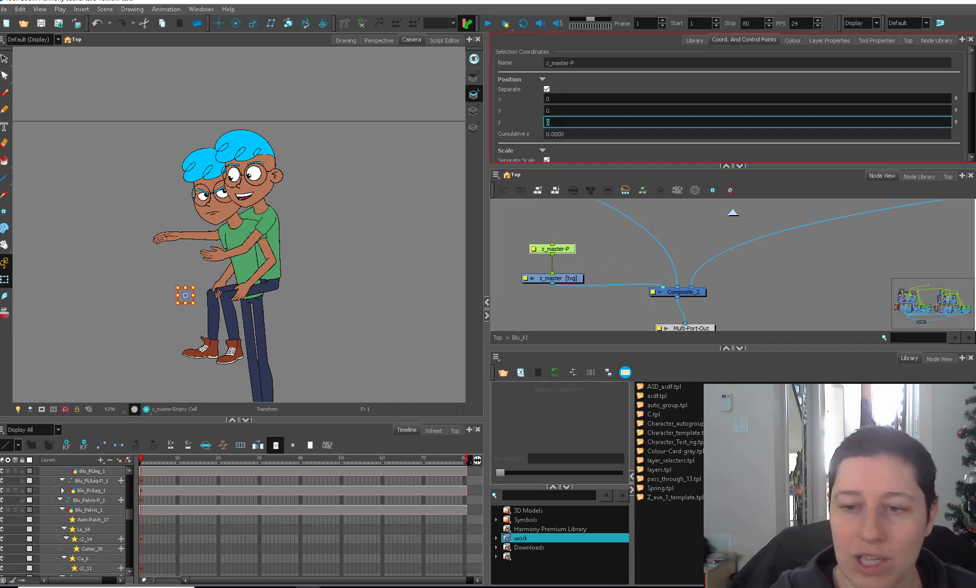
pyautogui.moveTo(558, 278); pyautogui.dragTo(559, 275)
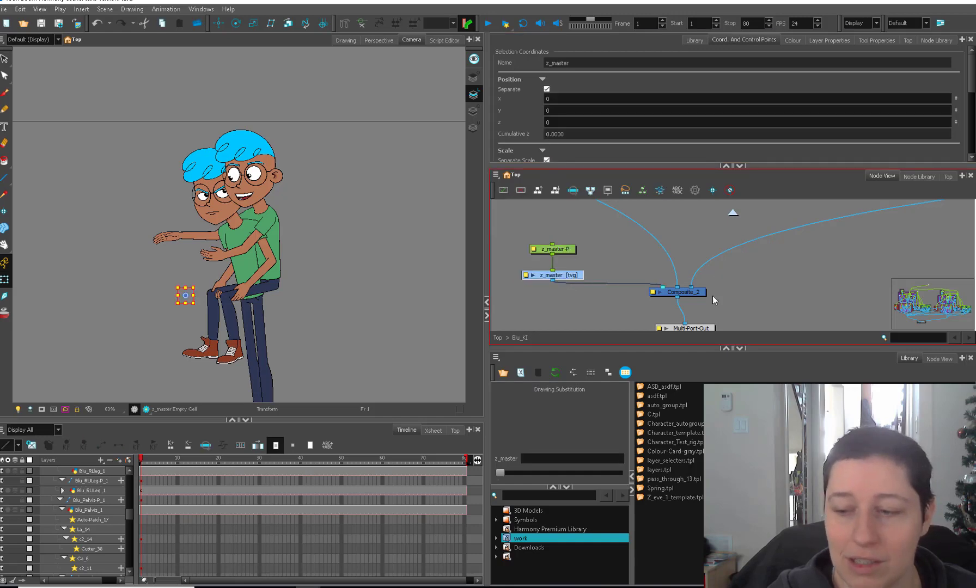
# Move the z_master peg and drawing above the rigs and attach the peg to the Multi-Port-In node.
pyautogui.click(609, 317)
pyautogui.press('1')
pyautogui.press('1')
pyautogui.press('1')
pyautogui.press('1')
pyautogui.press('1')
pyautogui.press('1')
pyautogui.press('1')
pyautogui.press('1')
pyautogui.press('1')
pyautogui.press('1')
pyautogui.press('1')
pyautogui.press('1')
pyautogui.press('1')
pyautogui.press('1')
pyautogui.press('1')
pyautogui.press('1')
pyautogui.press('1')
pyautogui.press('1')
pyautogui.press('1')
pyautogui.press('1')
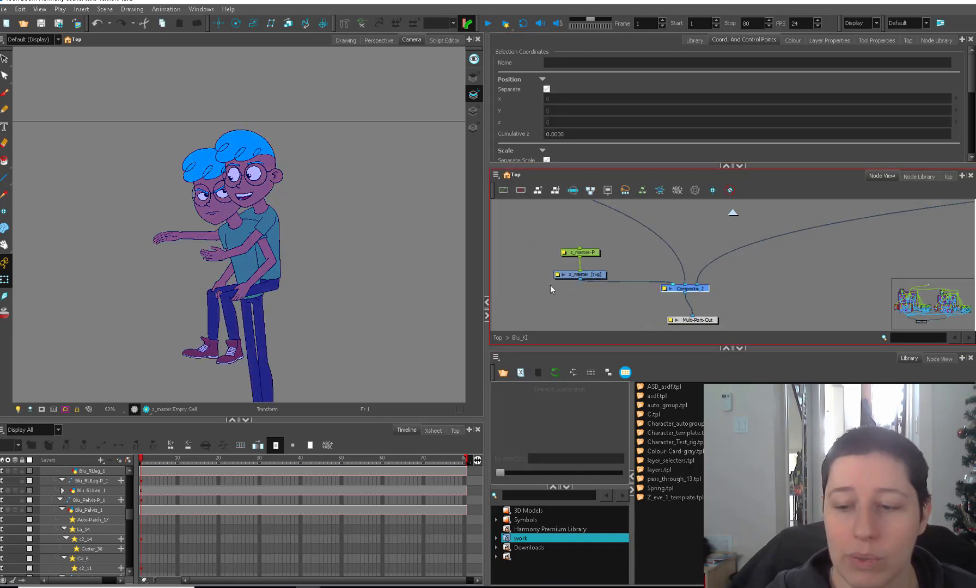
pyautogui.moveTo(784, 281); pyautogui.dragTo(750, 314)
pyautogui.press('2')
pyautogui.press('2')
pyautogui.press('2')
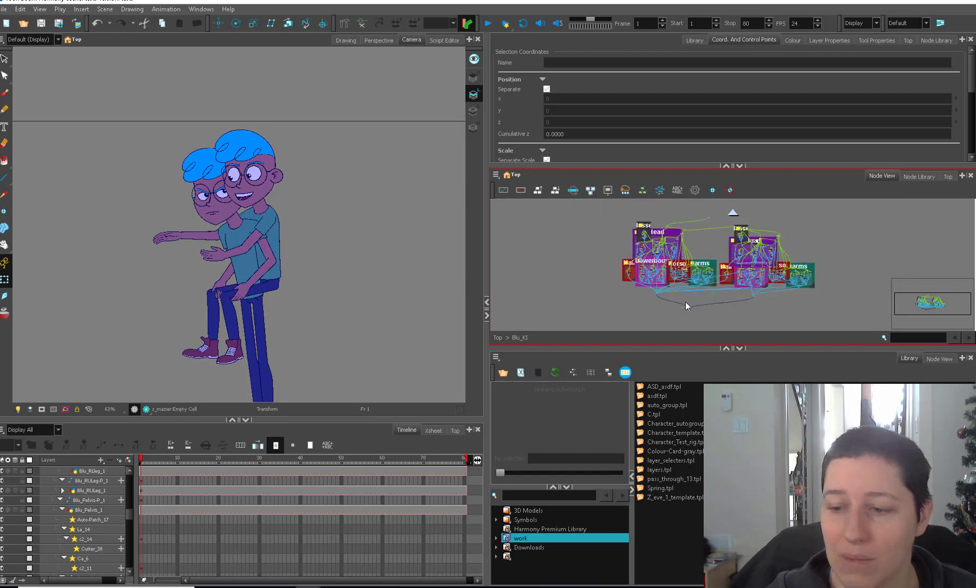
pyautogui.moveTo(679, 236); pyautogui.dragTo(675, 241)
pyautogui.click(678, 311)
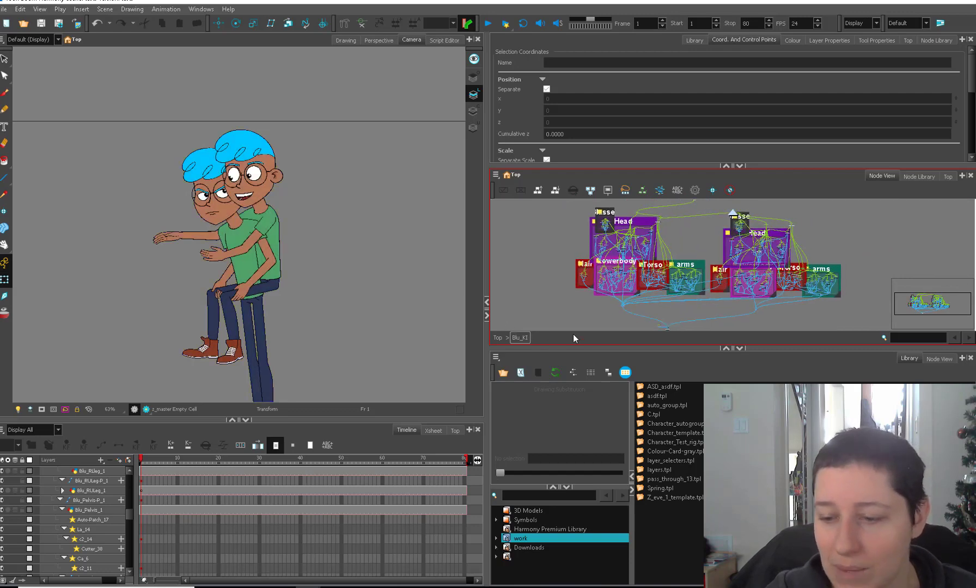
pyautogui.moveTo(660, 325); pyautogui.dragTo(718, 302)
pyautogui.press('2')
pyautogui.press('2')
pyautogui.press('2')
pyautogui.press('2')
pyautogui.press('2')
pyautogui.press('2')
pyautogui.press('2')
pyautogui.moveTo(644, 283); pyautogui.dragTo(673, 284)
pyautogui.press('2')
pyautogui.press('2')
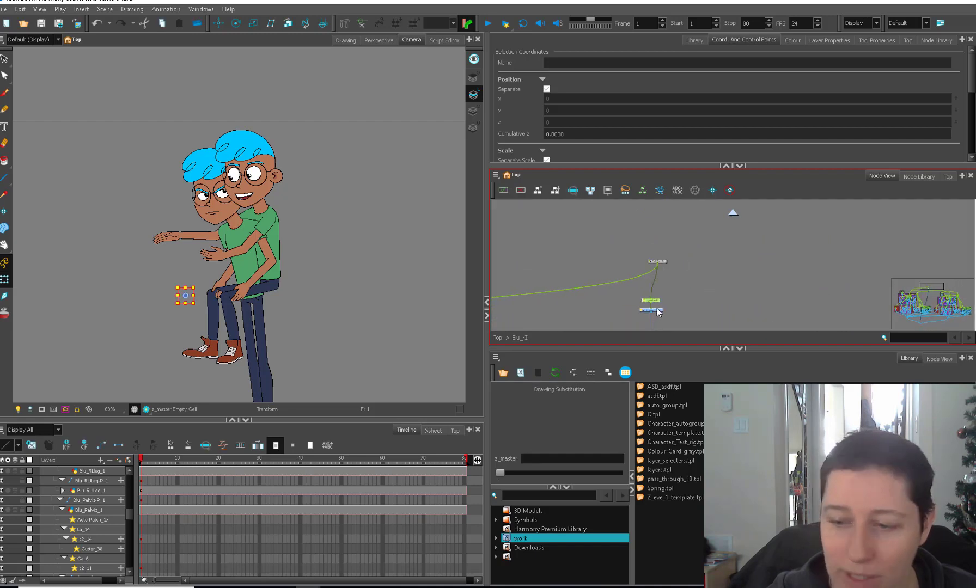
pyautogui.click(668, 286)
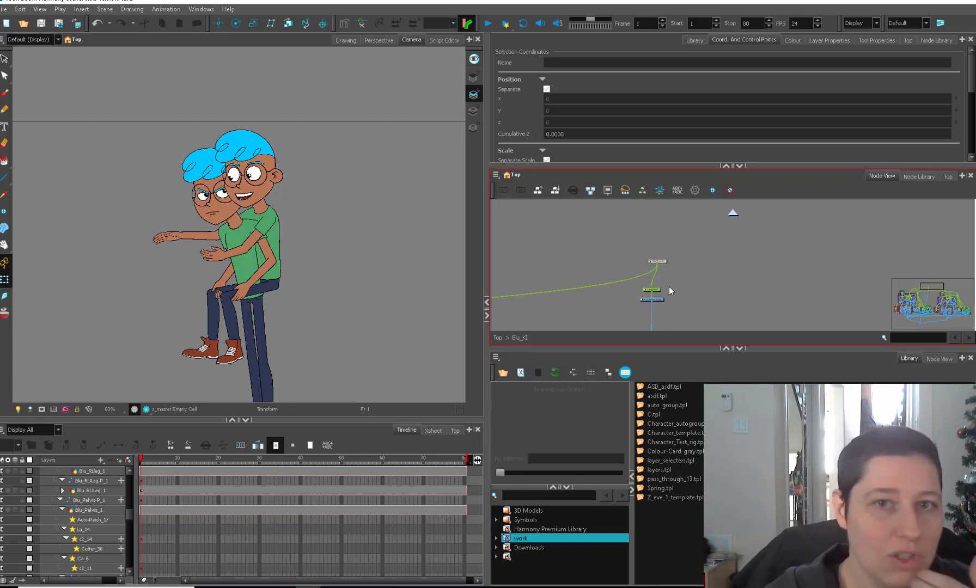
# Return to the Top level of the node network and select the Blu_KI-P peg.
pyautogui.click(497, 337)
pyautogui.click(732, 243)
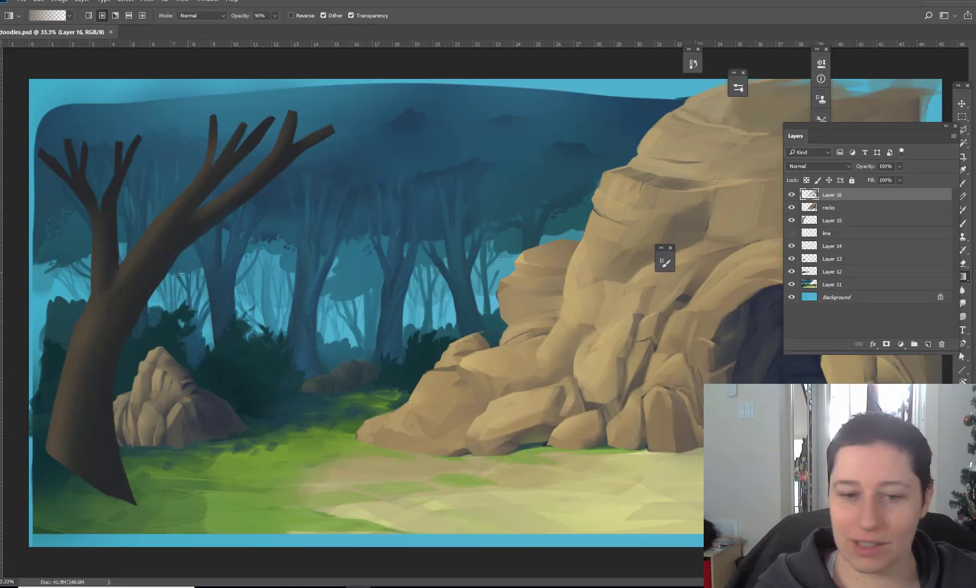
# Examine the whole forest and cave background painting in Photoshop, then return to the Harmony scene.
pyautogui.press('z')
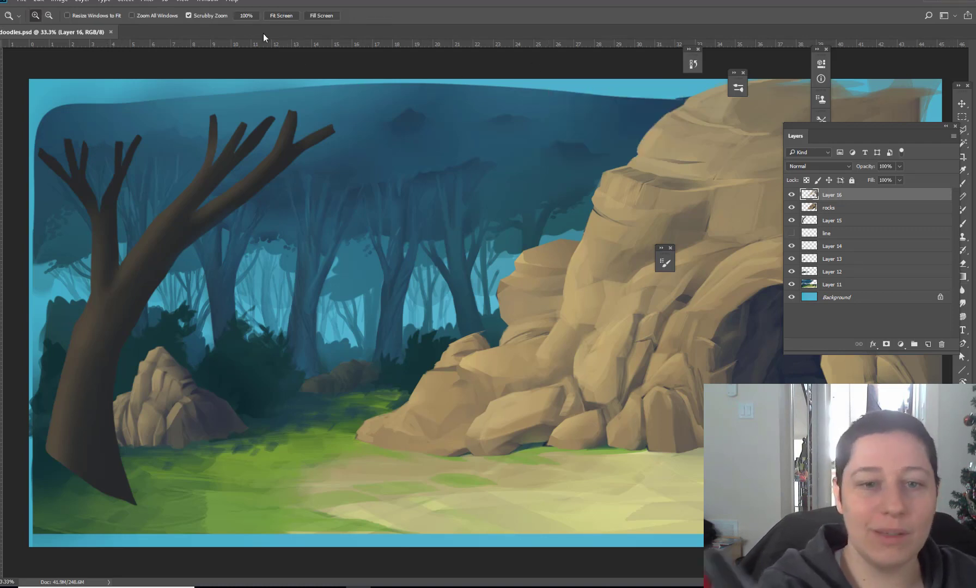
pyautogui.click(282, 17)
pyautogui.keyDown('alt'); pyautogui.click(391, 267); pyautogui.keyUp('alt')
pyautogui.keyDown('alt'); pyautogui.click(392, 268); pyautogui.keyUp('alt')
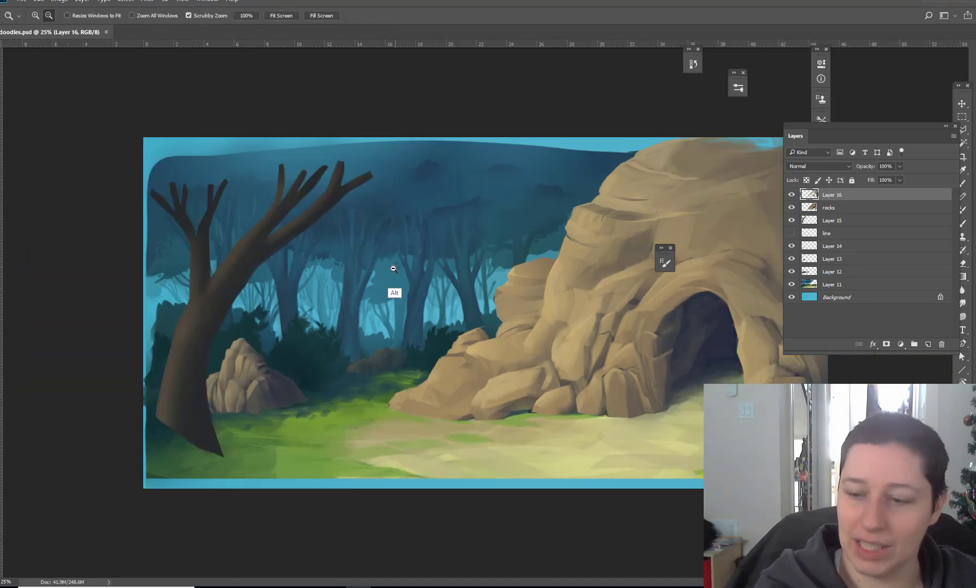
pyautogui.keyDown('alt'); pyautogui.click(392, 268); pyautogui.keyUp('alt')
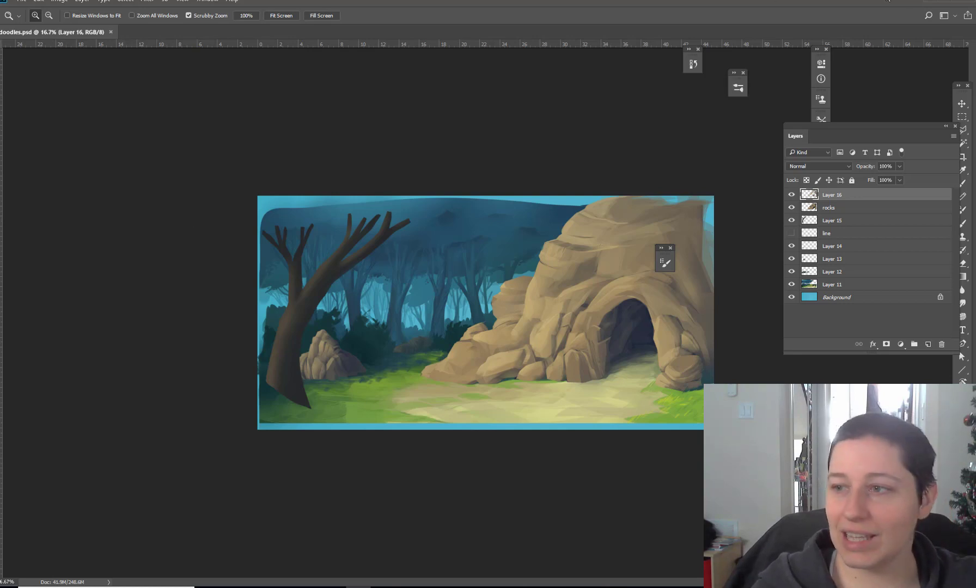
pyautogui.click(965, 2)
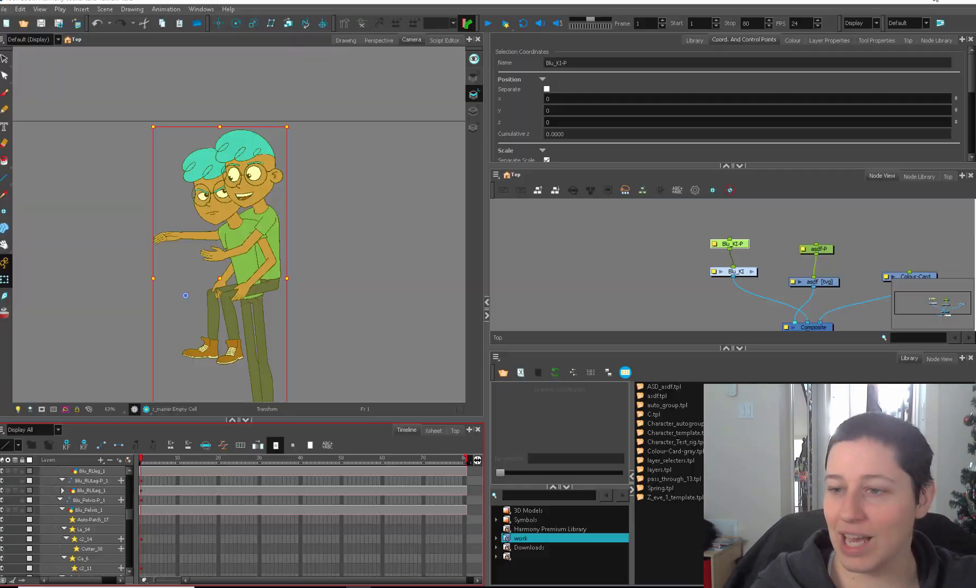
pyautogui.click(663, 250)
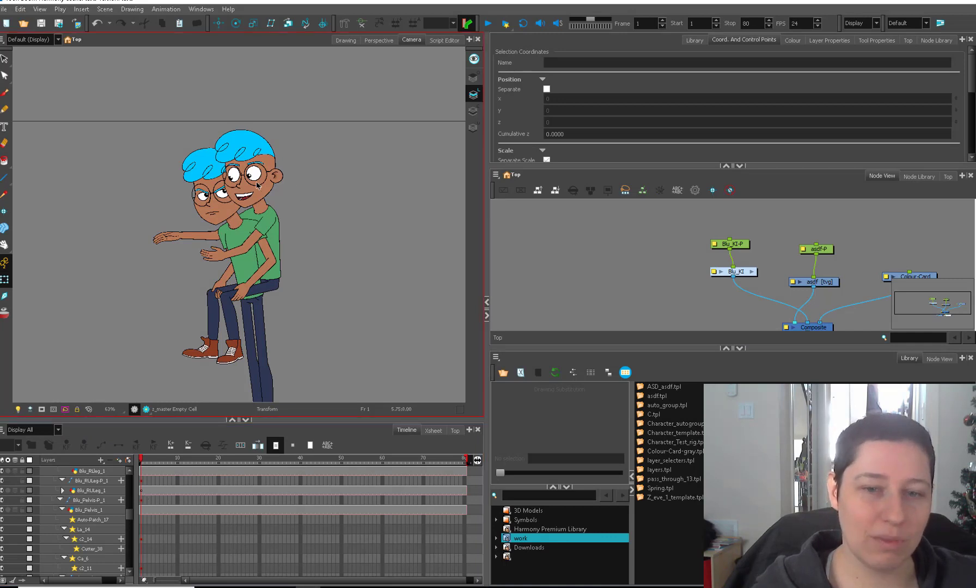